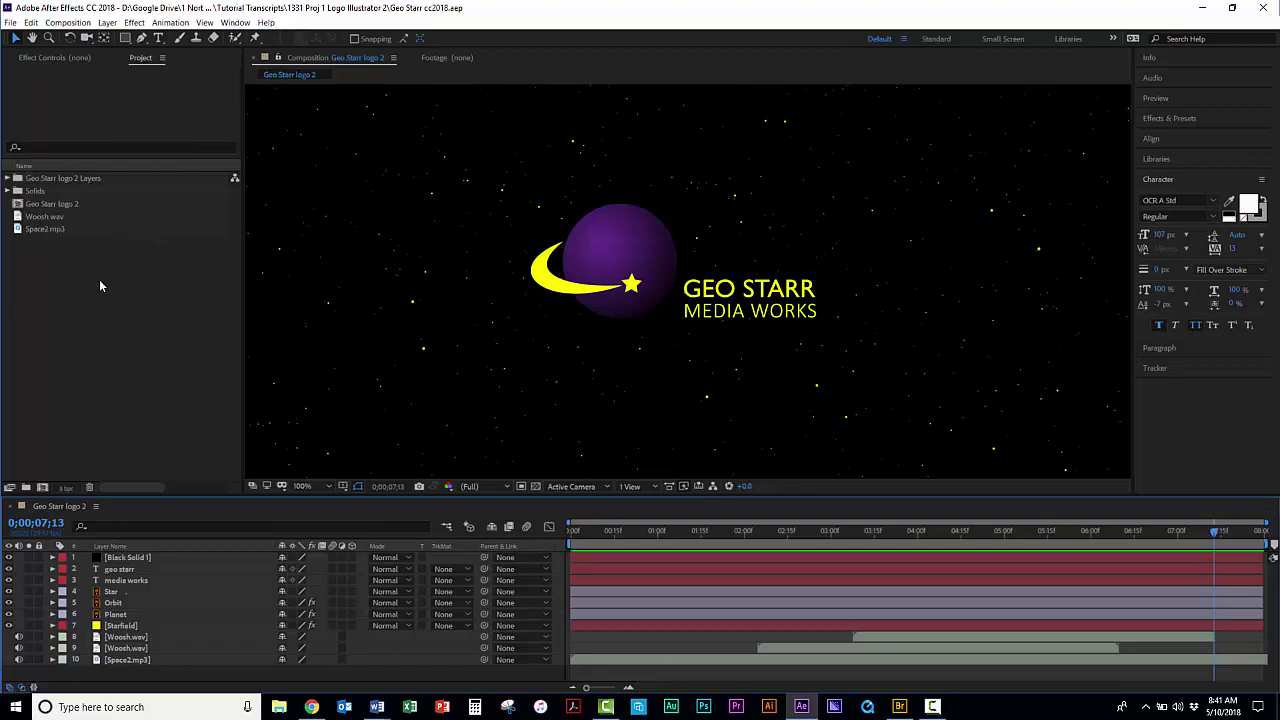
- Examine the Illustrator layers inside the Geo Starr logo 2 Layers folder of the project, and collapse the folder again
left_click(120, 371)
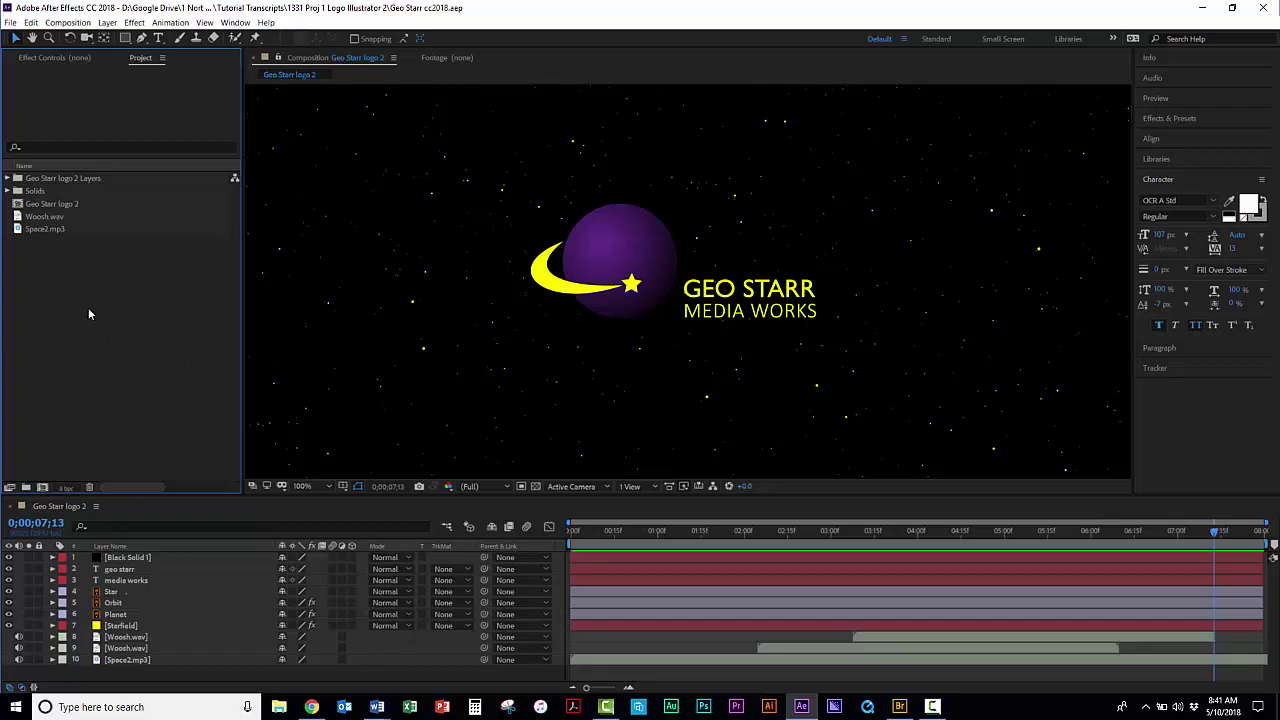
left_click_drag(109, 193, 22, 185)
left_click(8, 178)
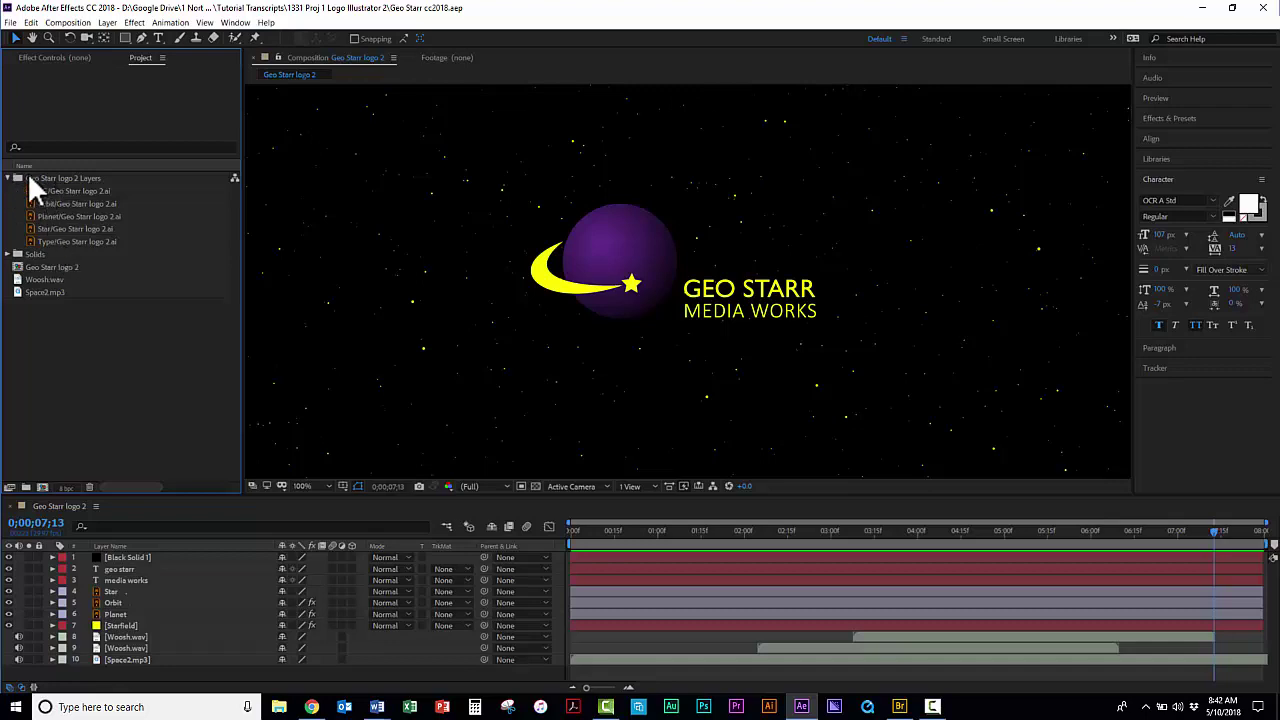
left_click(8, 179)
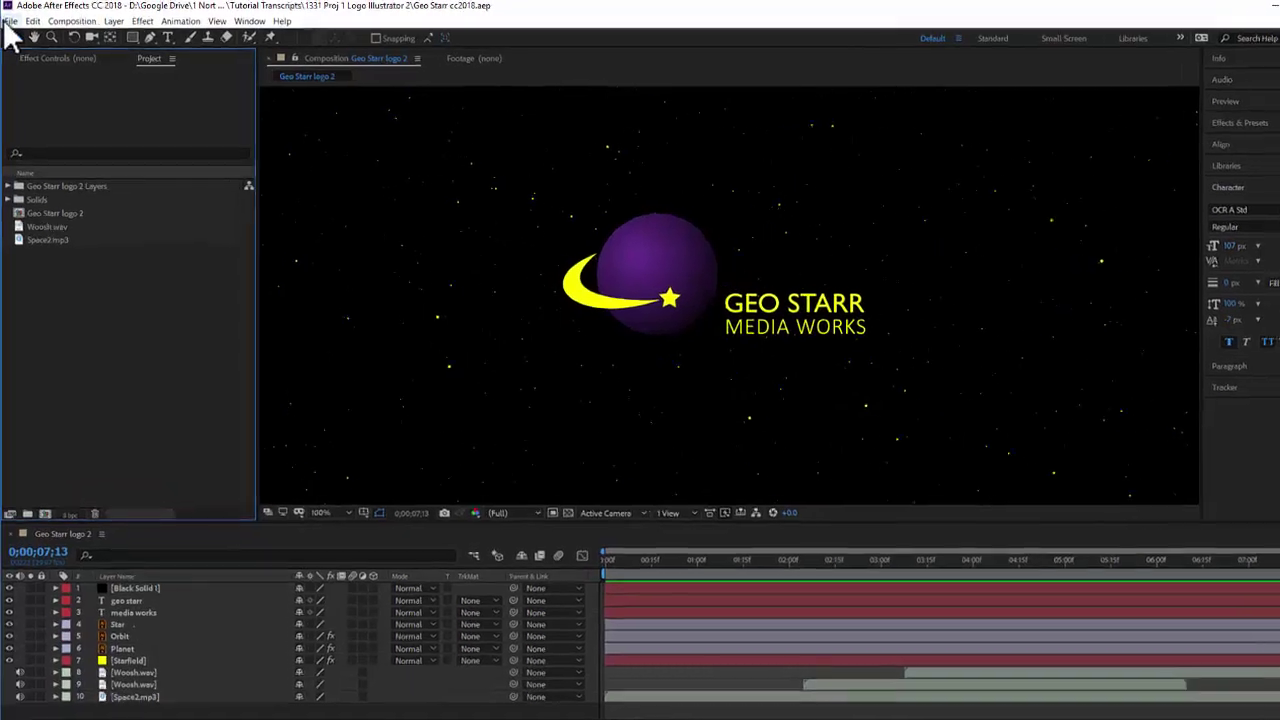
left_click(10, 22)
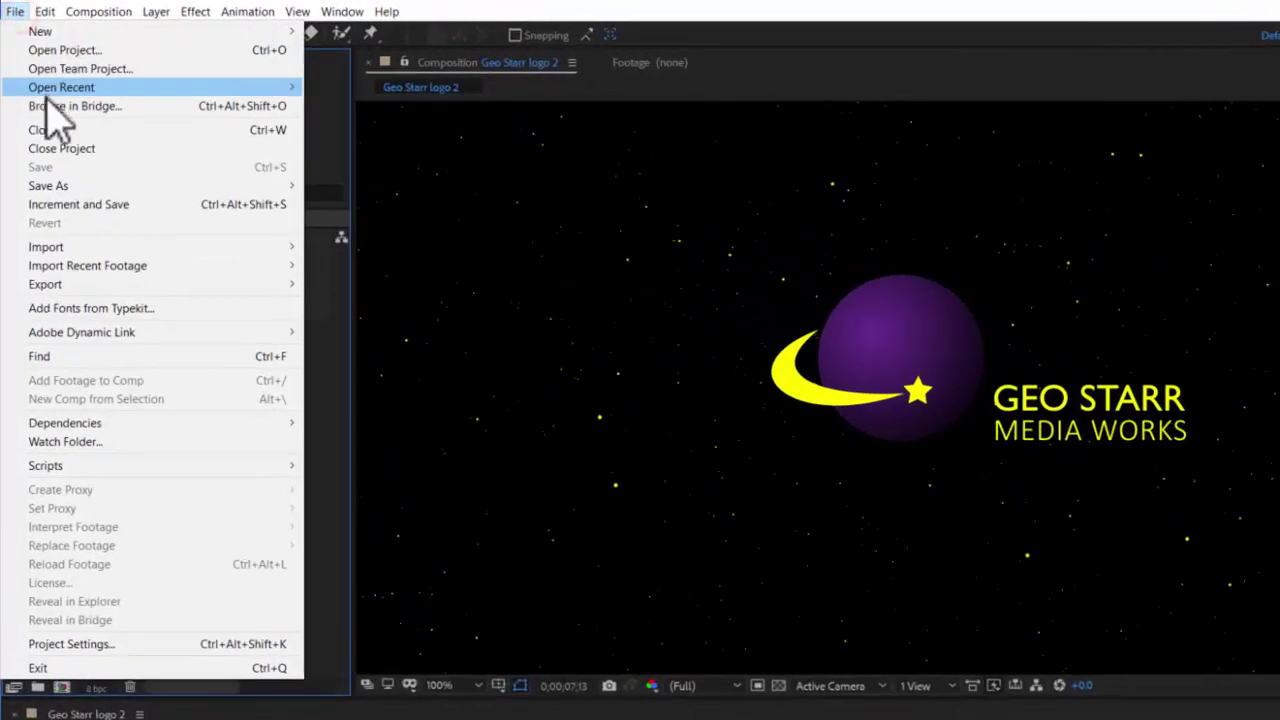
mouse_move(46, 250)
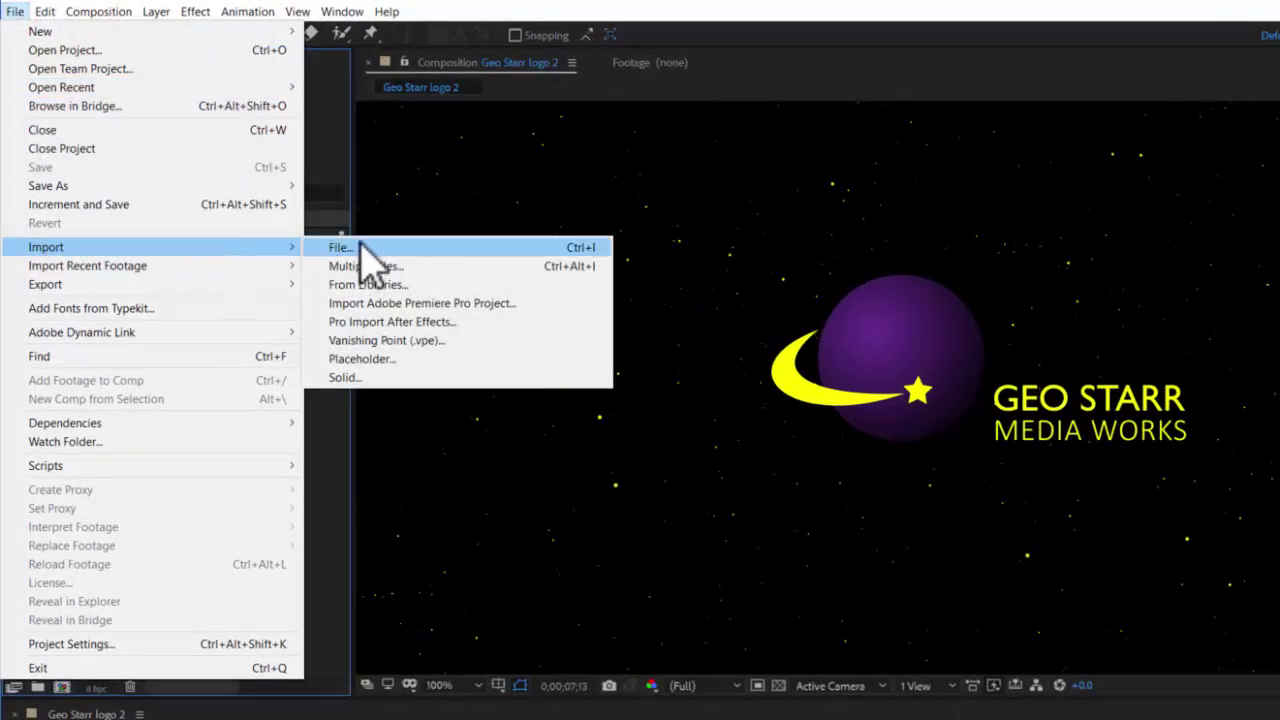
left_click(409, 394)
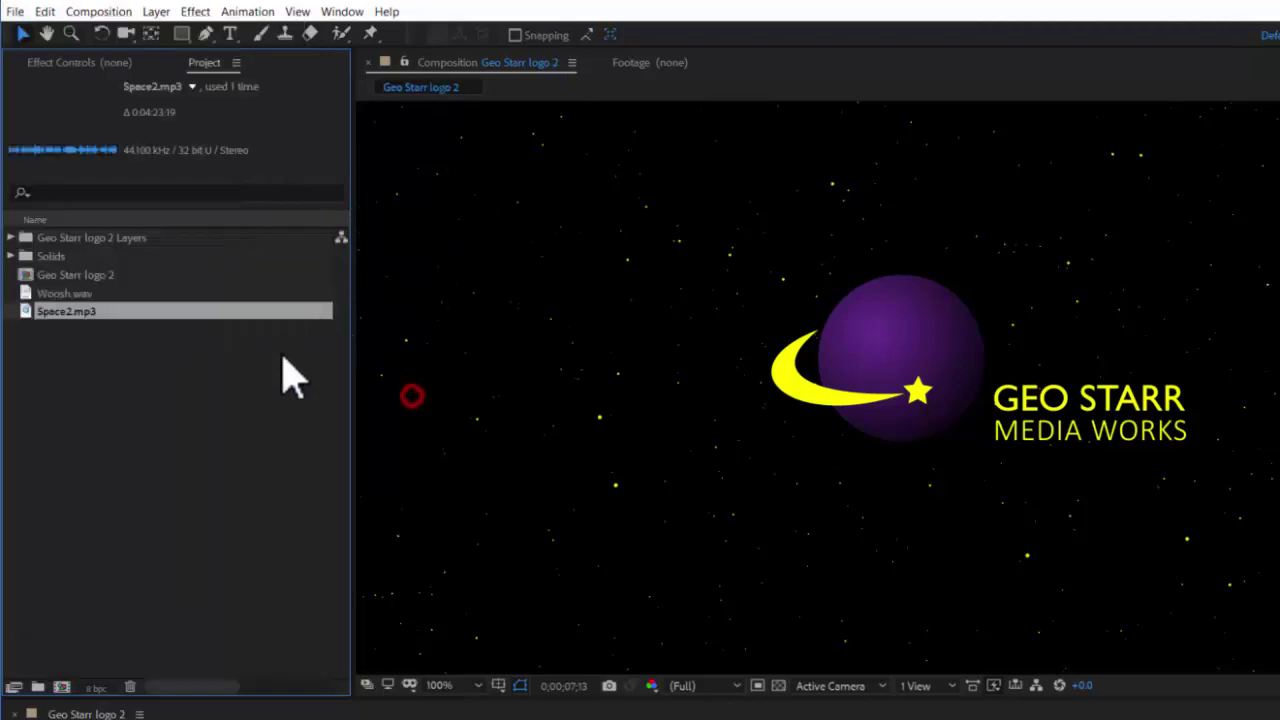
left_click(134, 556)
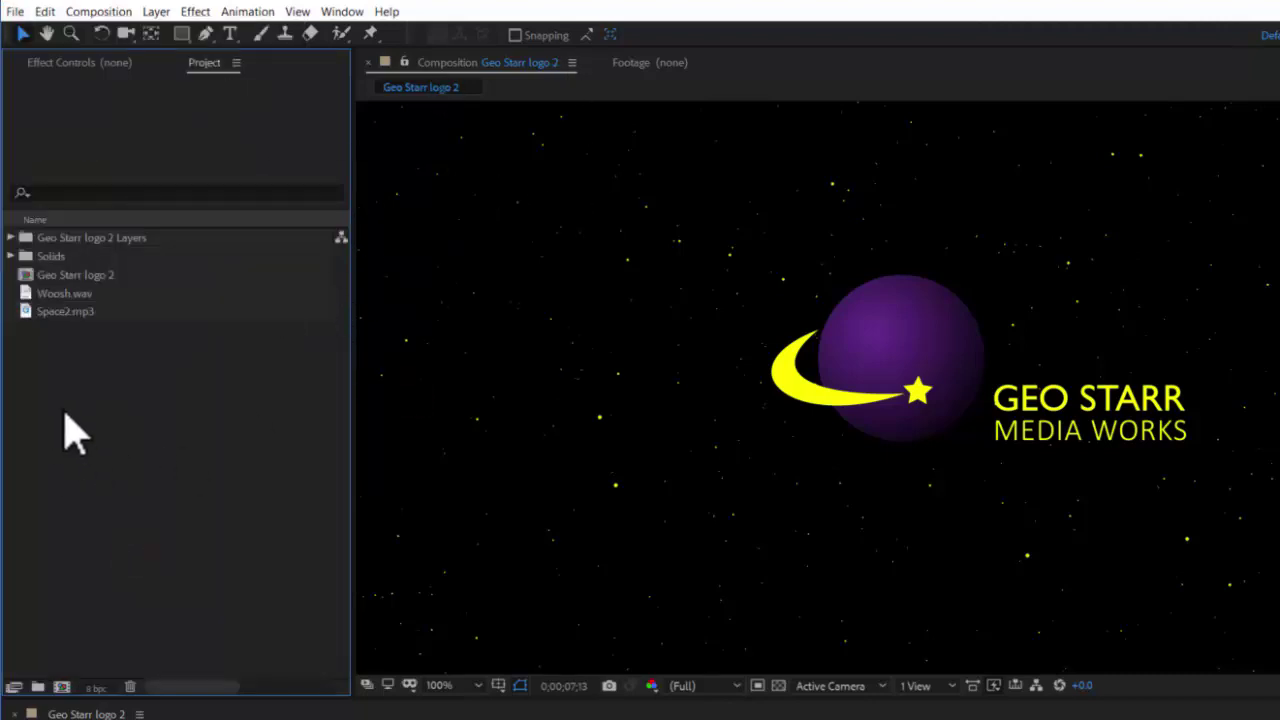
right_click(62, 362)
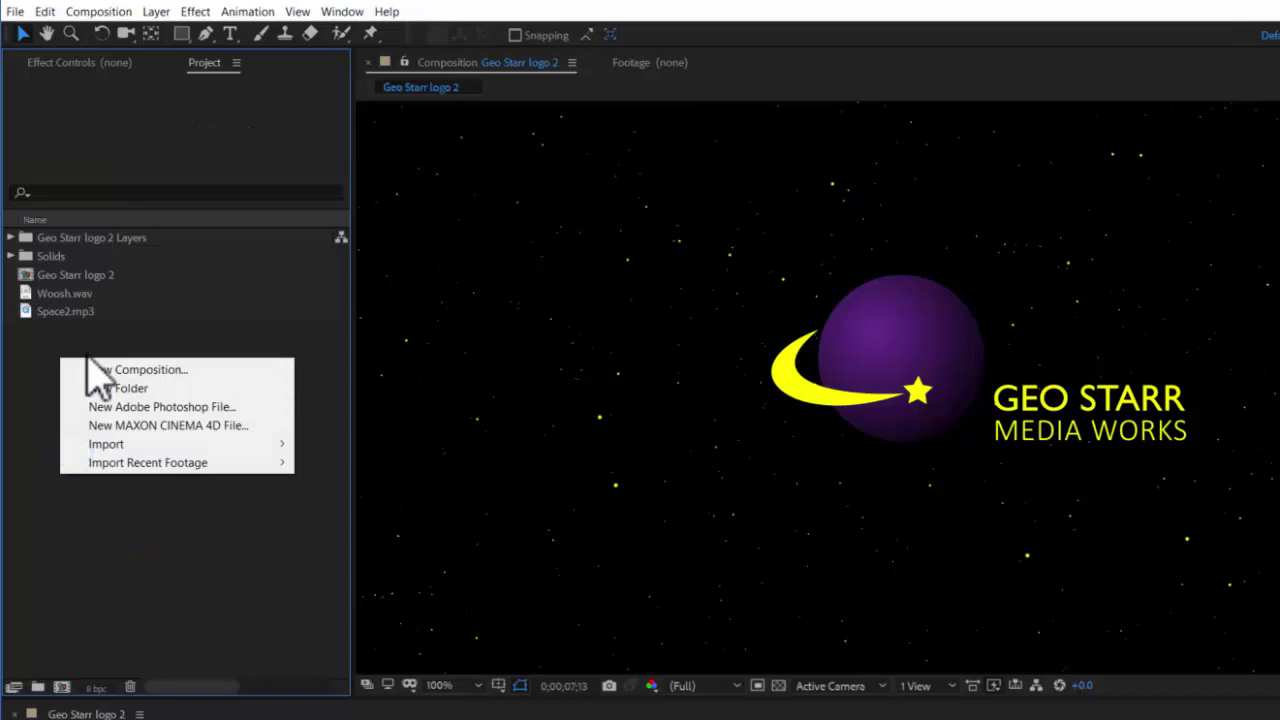
mouse_move(104, 446)
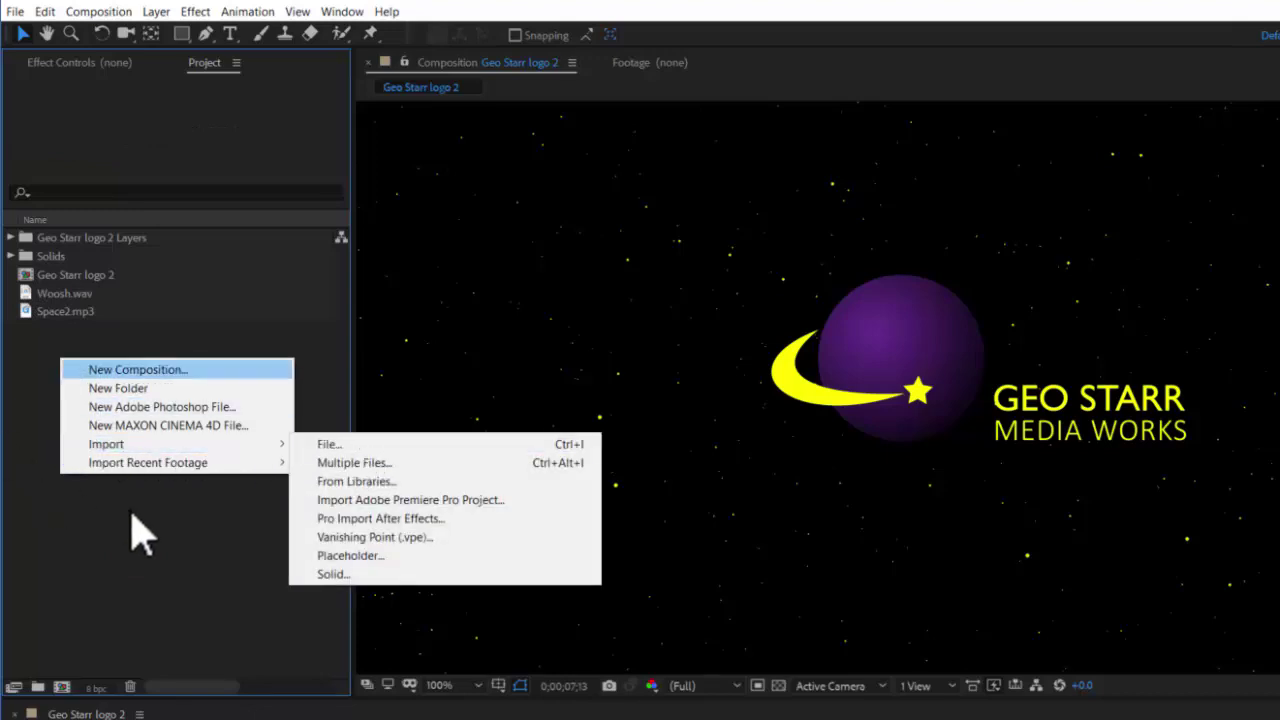
left_click(174, 657)
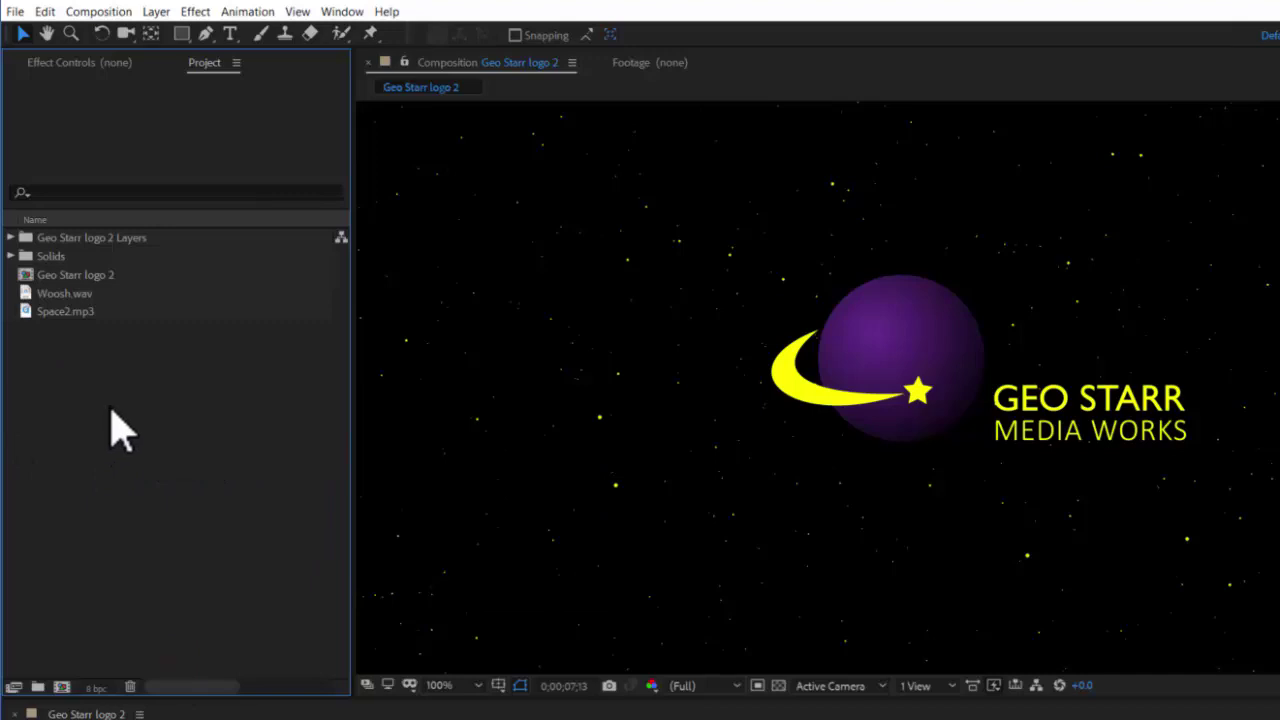
- Import Geo Starr logo 2.ai with Import Kind set to Composition and Footage Dimensions set to Document Size
double_click(136, 512)
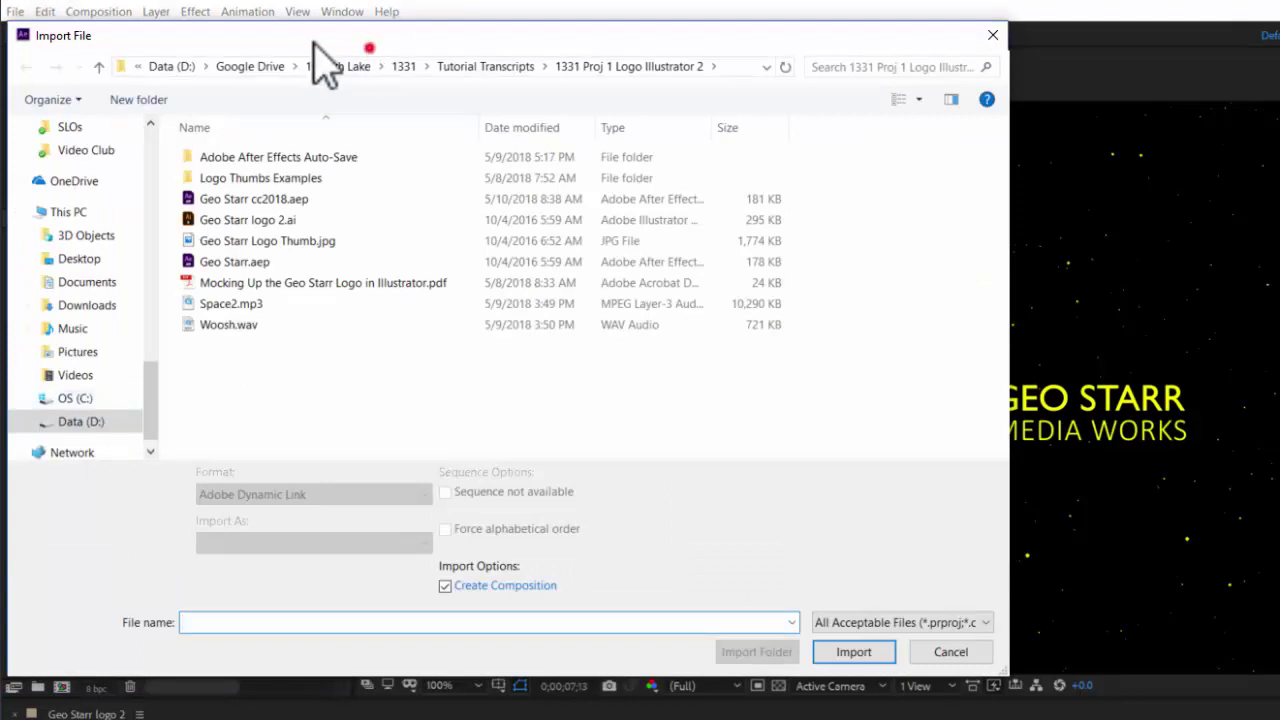
left_click_drag(309, 37, 560, 61)
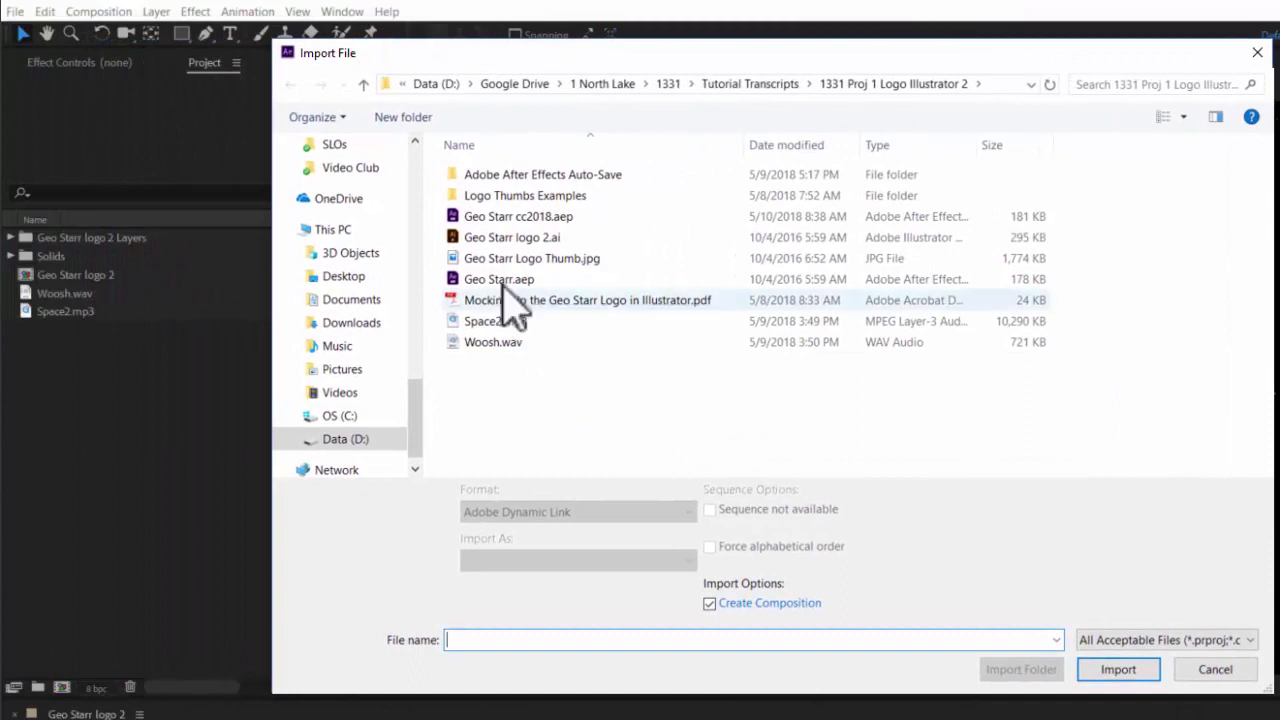
left_click(455, 240)
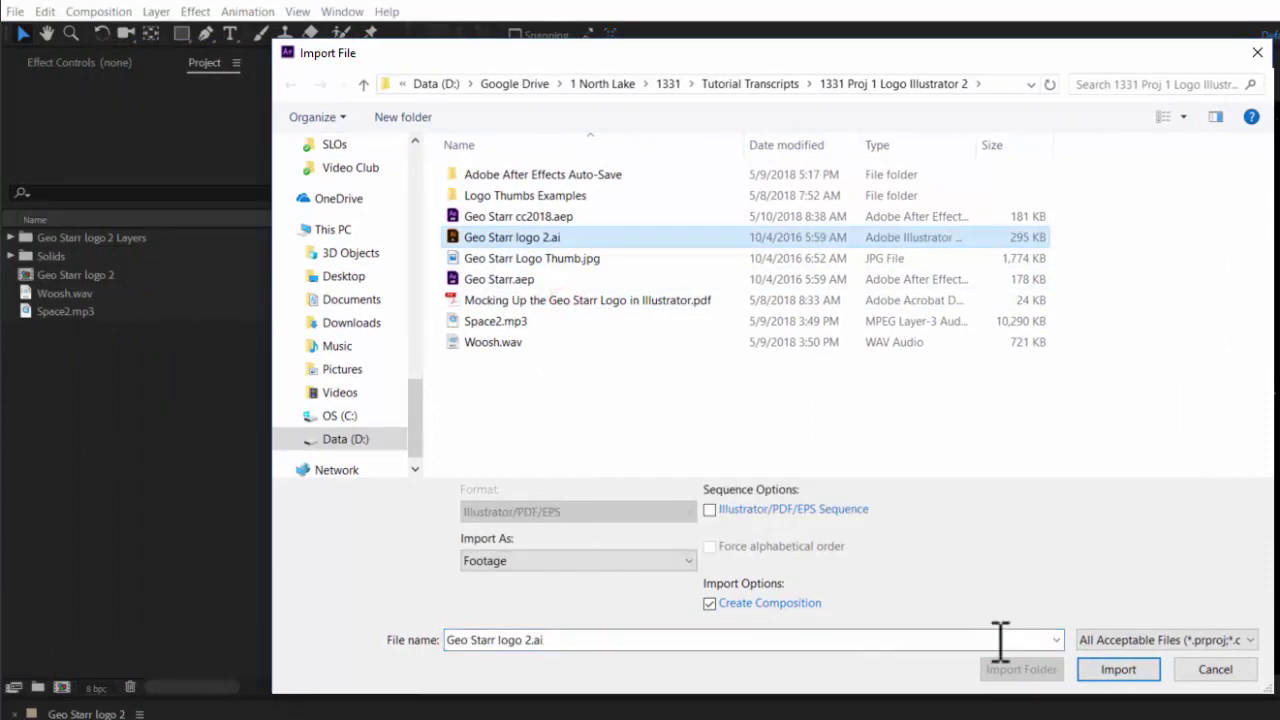
left_click(1120, 690)
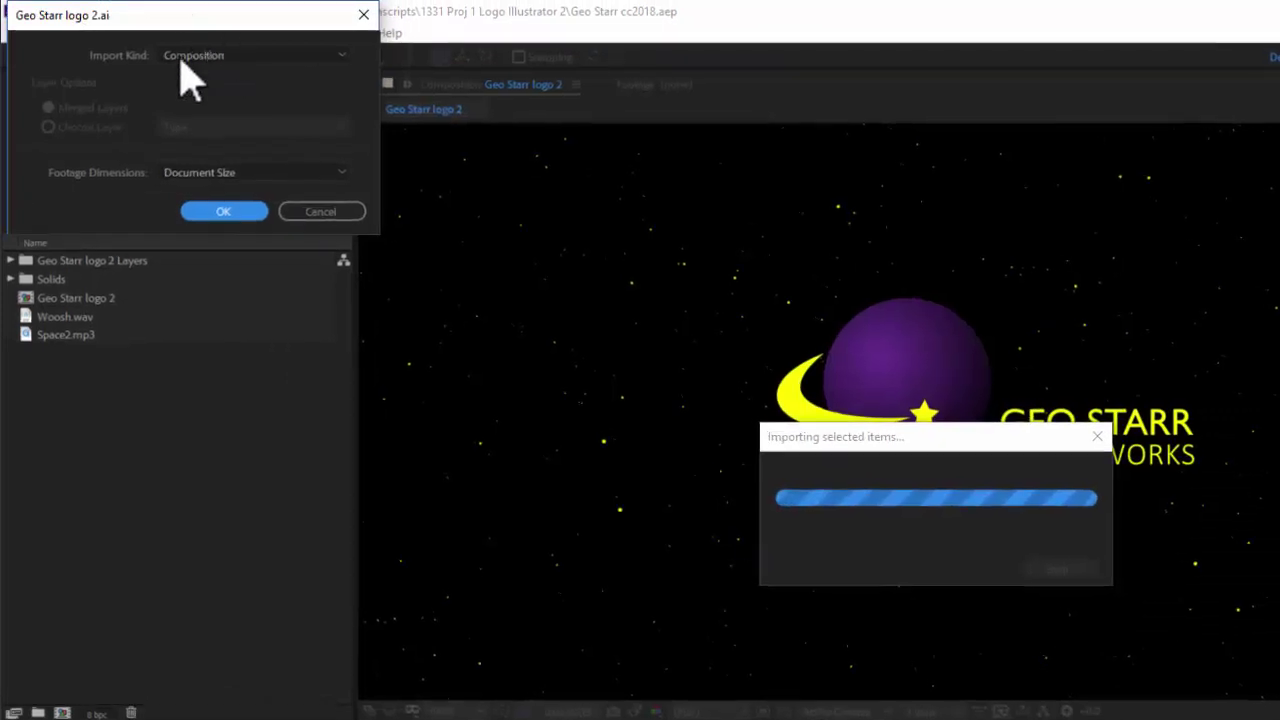
left_click(346, 60)
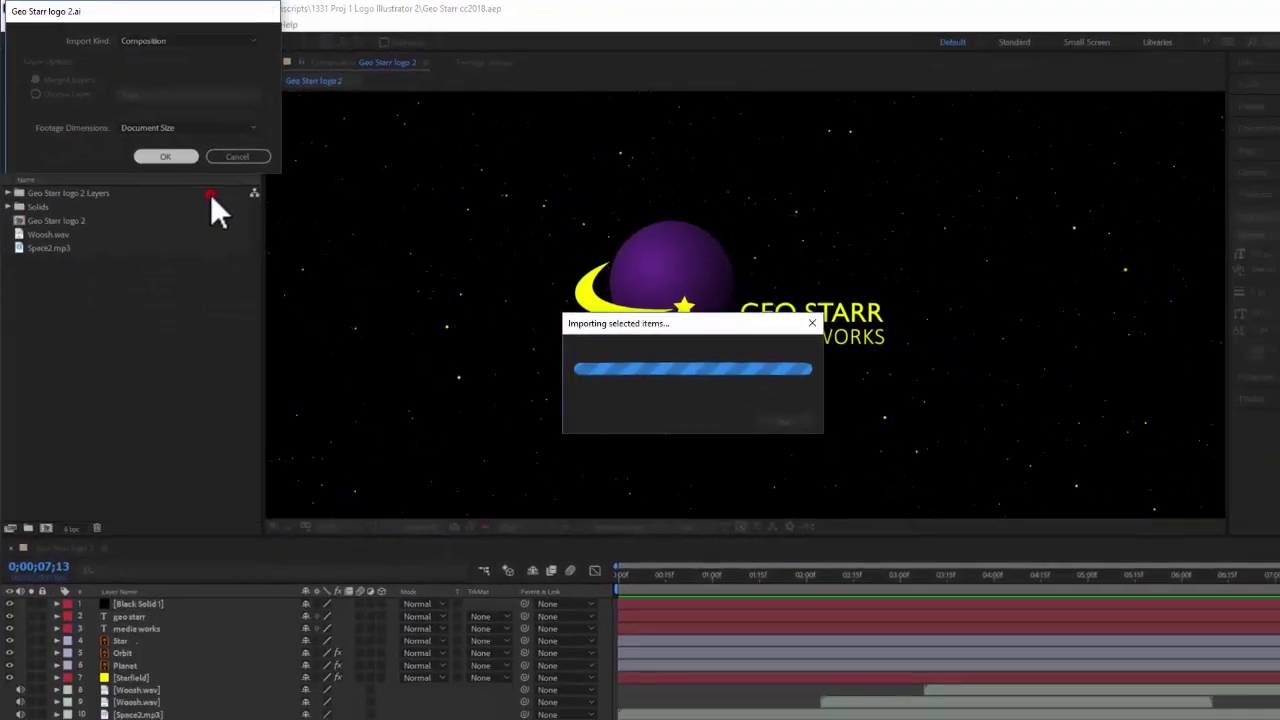
left_click(236, 214)
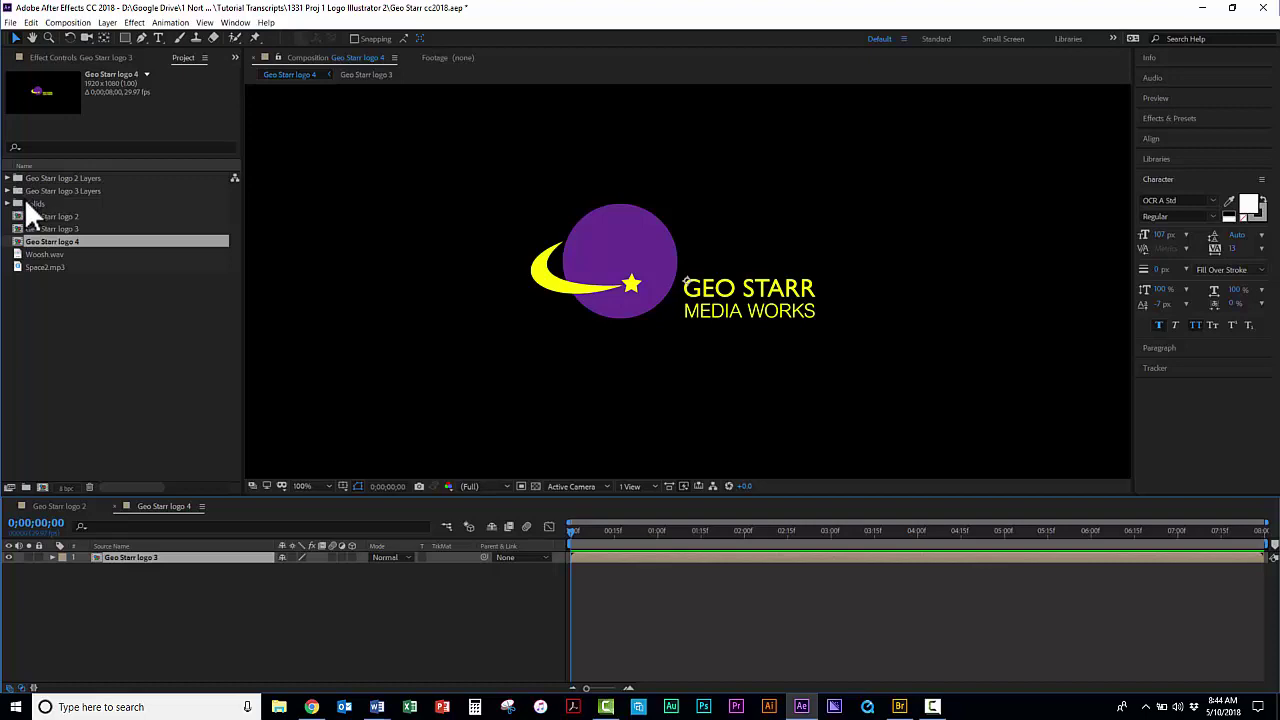
- Delete the Geo Starr logo 4 composition from the project
left_click(40, 242)
left_click(26, 248)
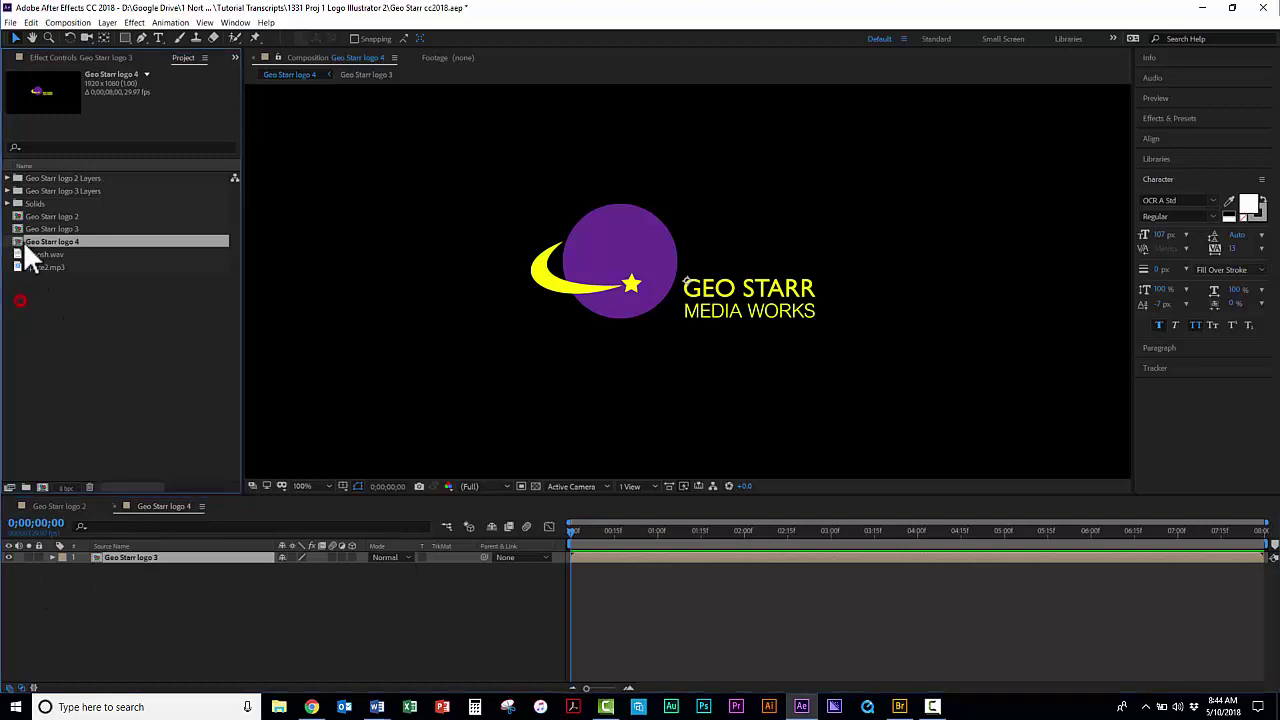
key("Delete")
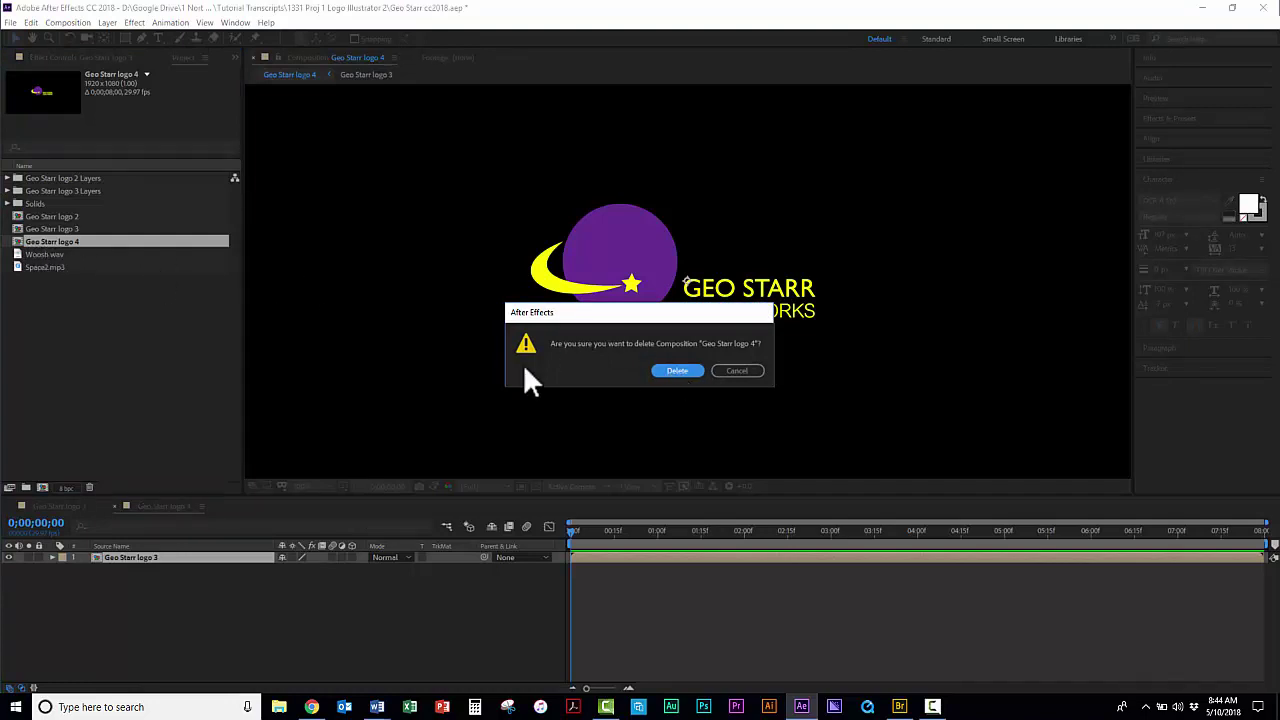
left_click(676, 370)
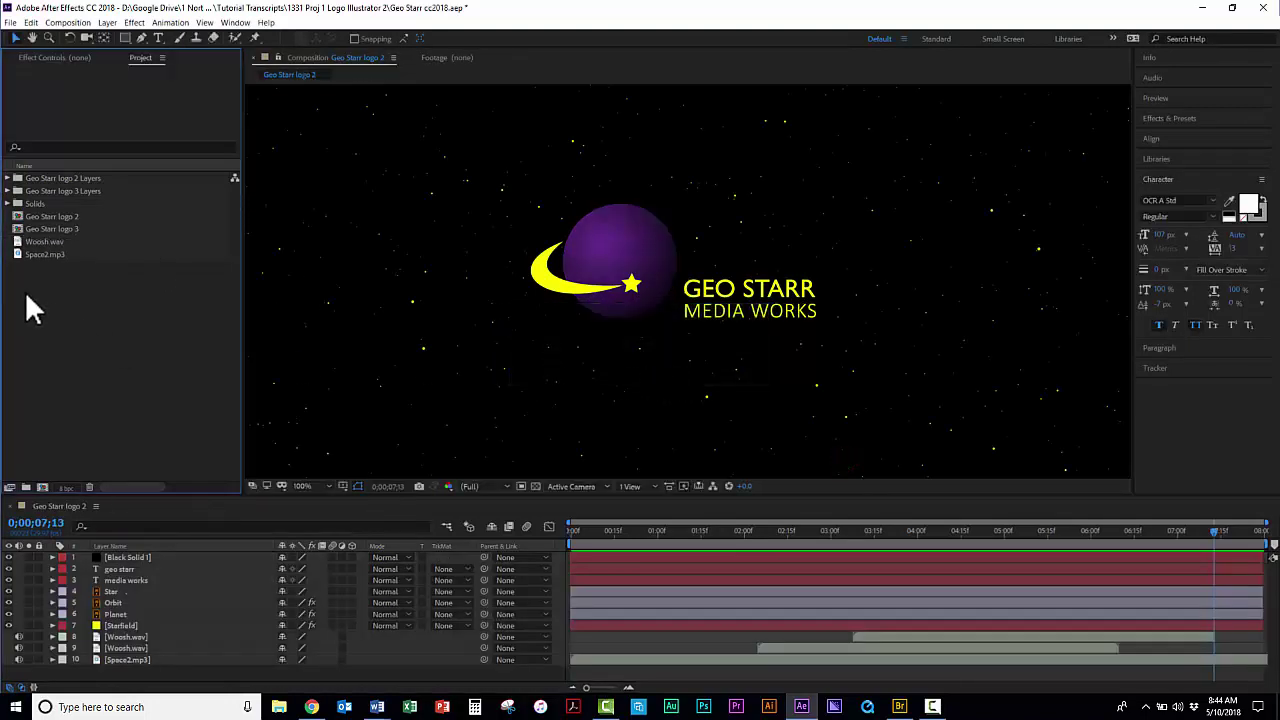
- Open the Geo Starr logo 3 composition and play a preview of it
left_click(18, 229)
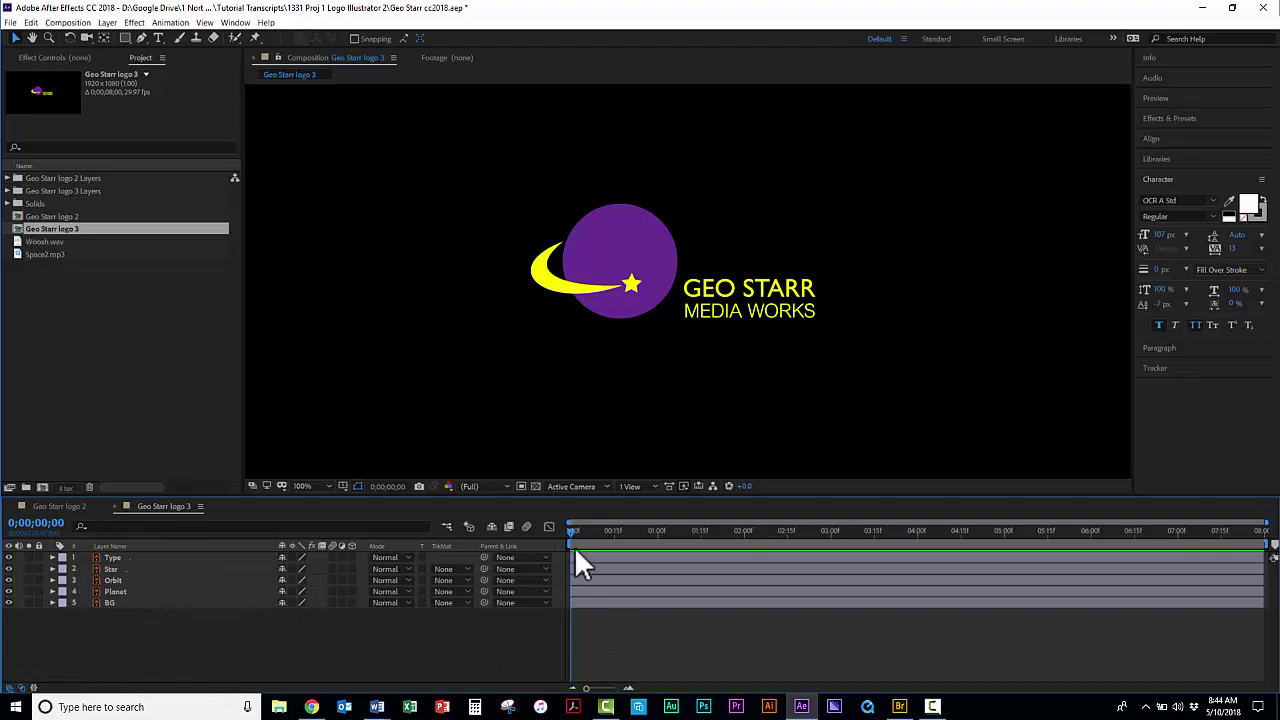
key("space")
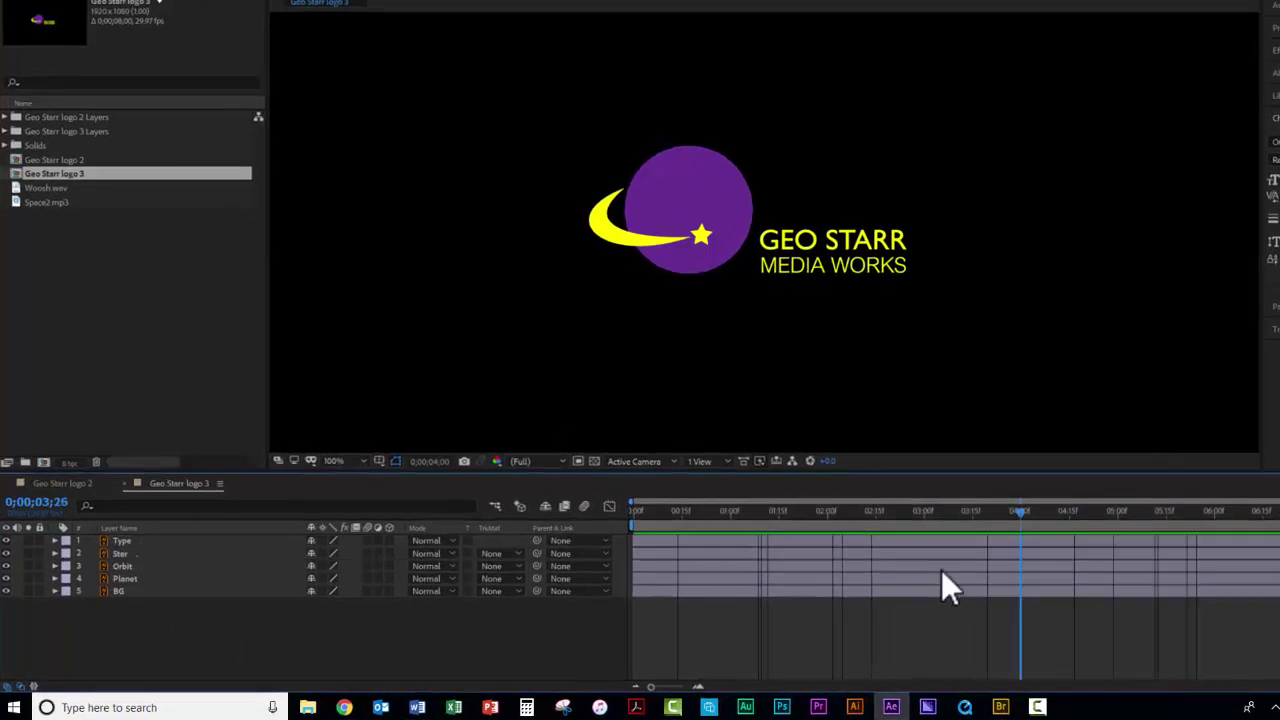
key("space")
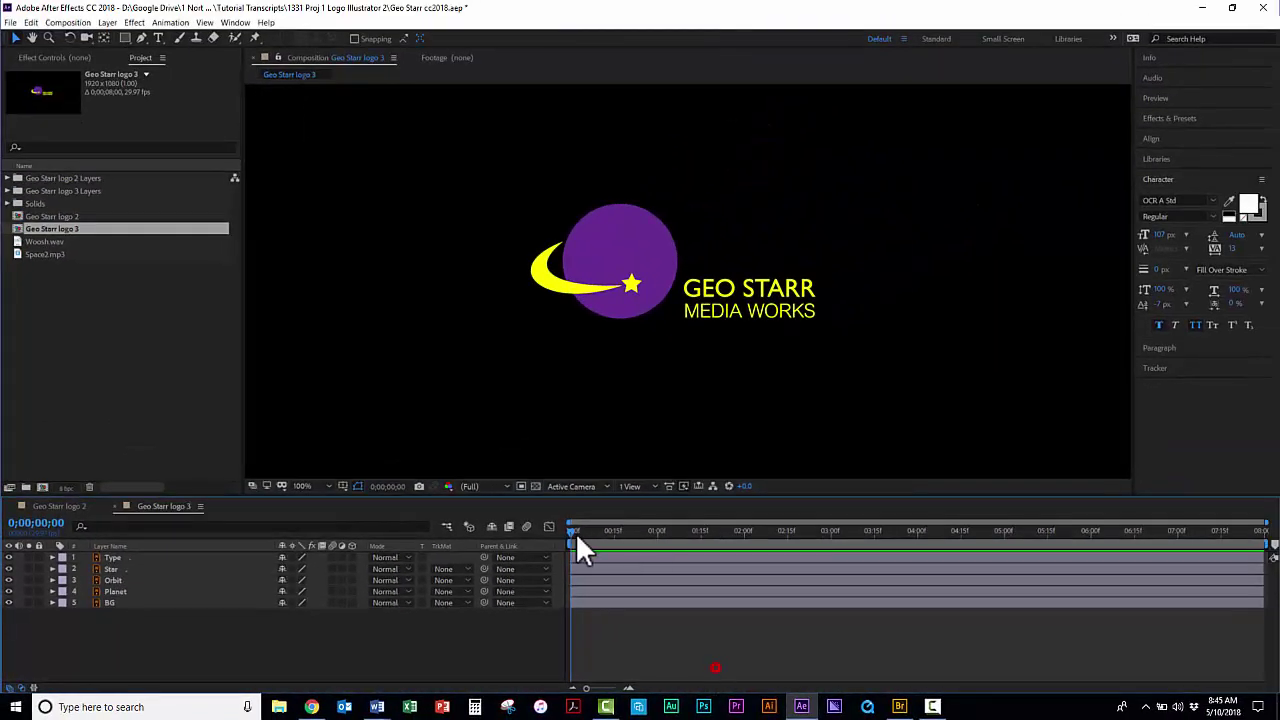
- Scrub the current time indicator through the Geo Starr logo 3 timeline and return it to 0;00;00;00
left_click_drag(729, 494, 834, 505)
mouse_move(657, 531)
left_mouse_down()
mouse_move(996, 541)
mouse_move(571, 543)
mouse_move(817, 537)
mouse_move(669, 537)
left_mouse_up()
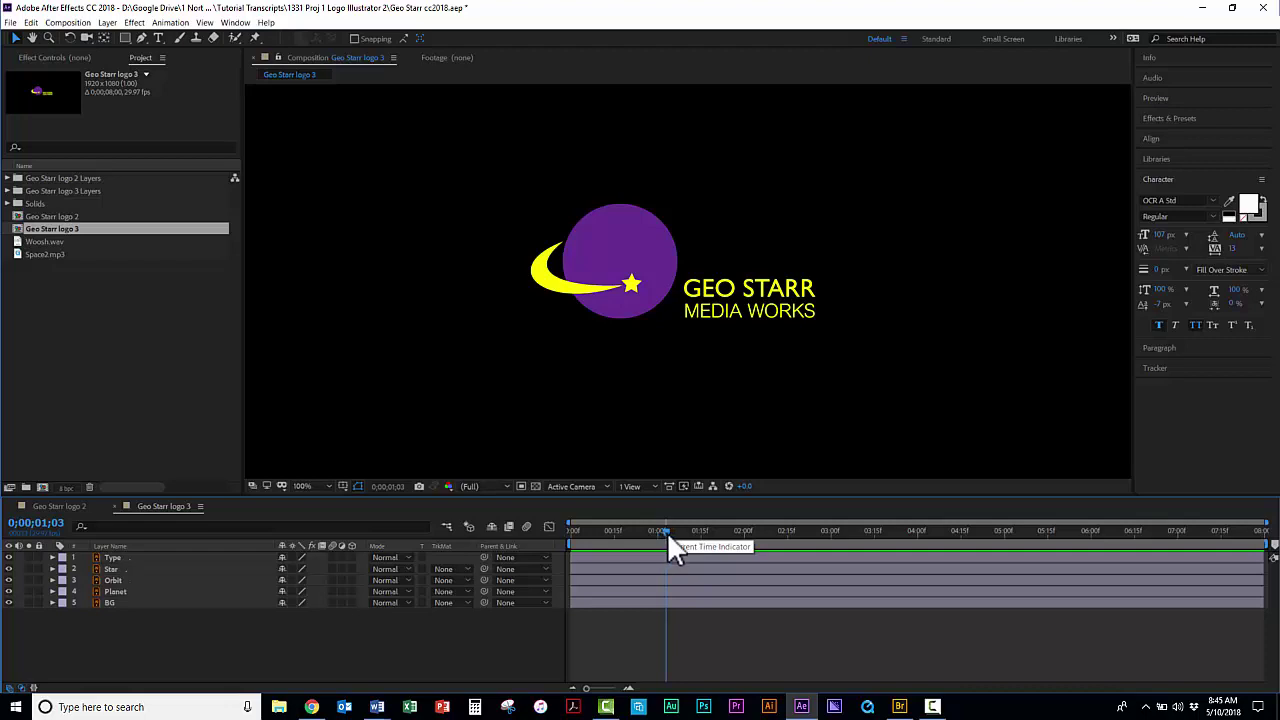
left_click_drag(667, 532, 600, 538)
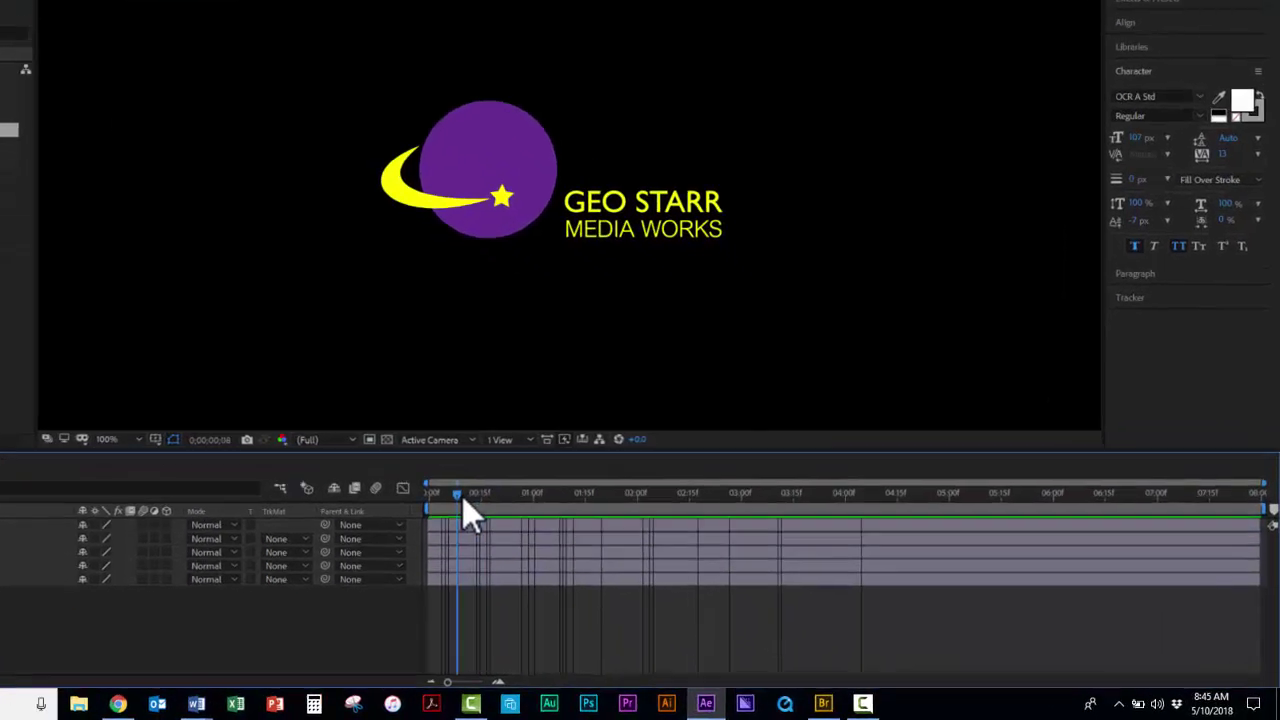
left_click_drag(463, 498, 489, 493)
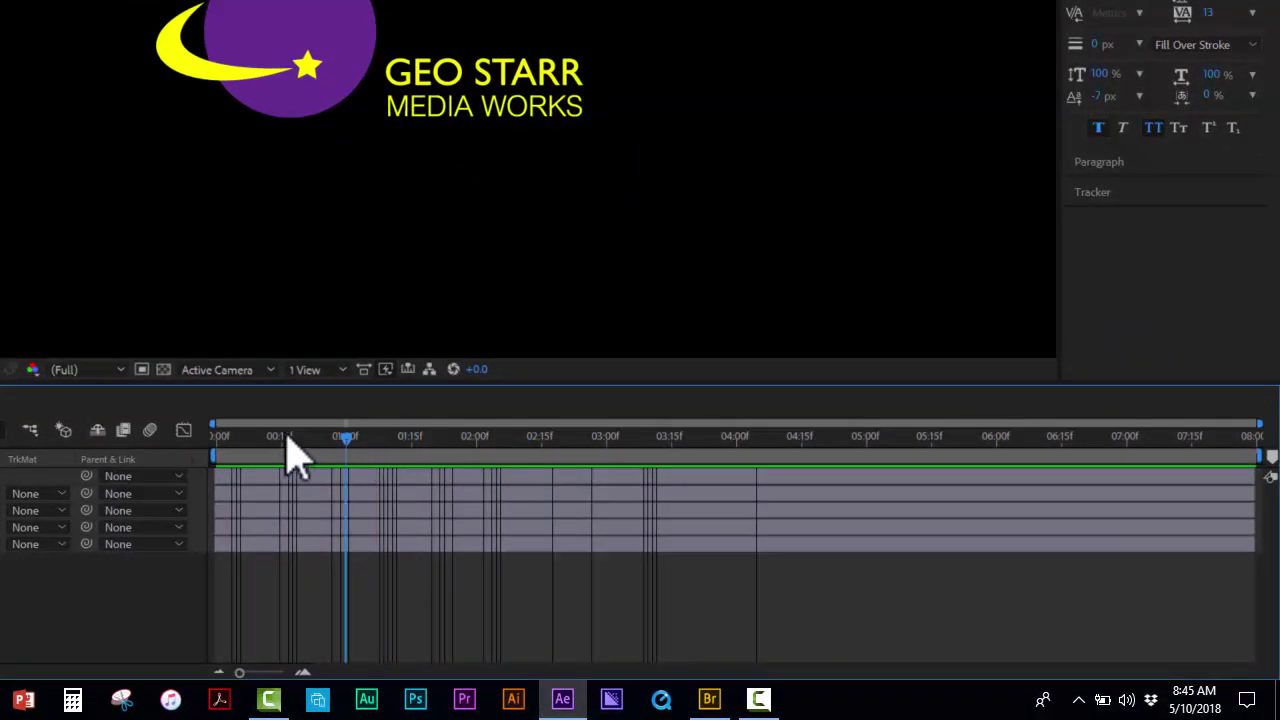
left_click_drag(295, 455, 206, 451)
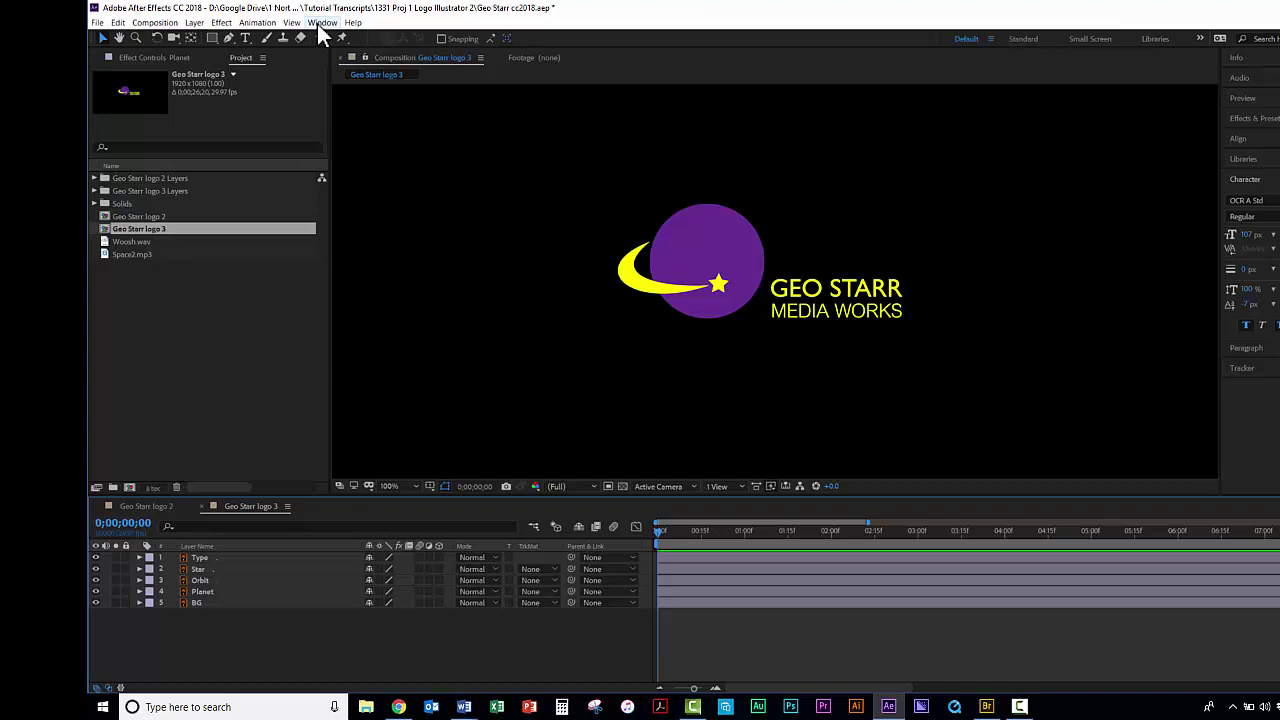
- Switch to the Default workspace and reset it to its saved layout
left_click(321, 23)
mouse_move(326, 40)
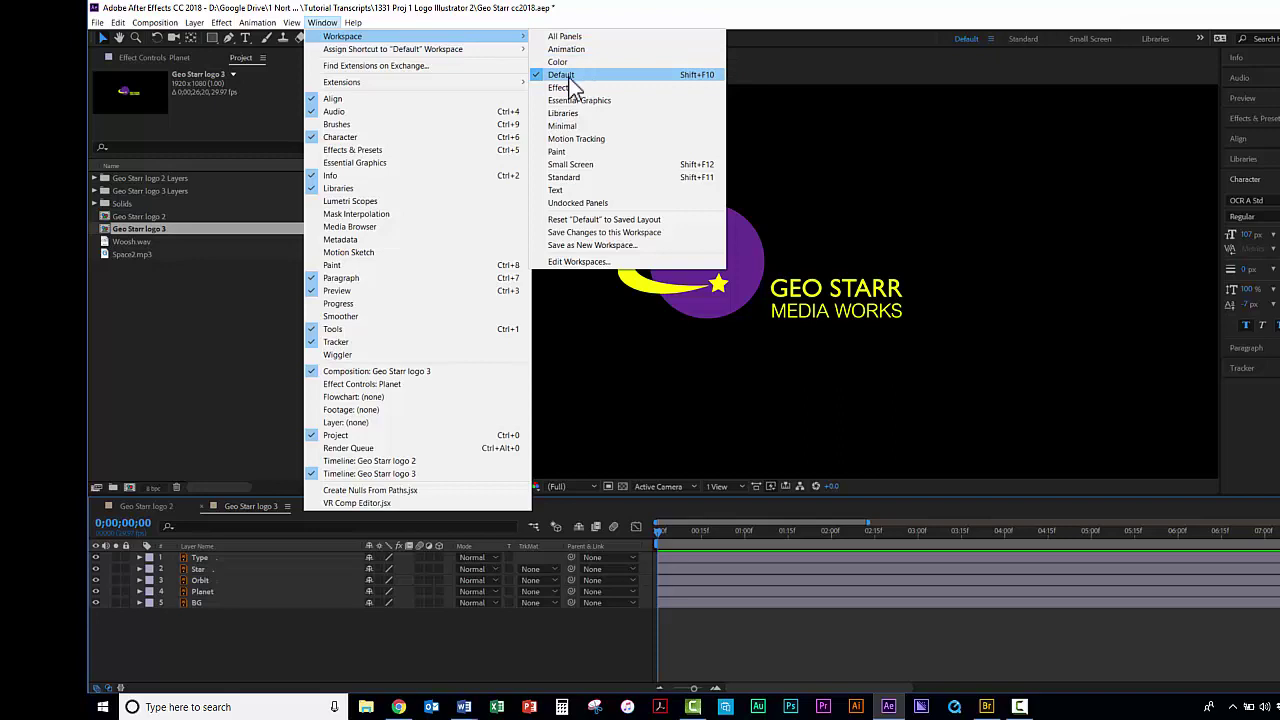
left_click(686, 76)
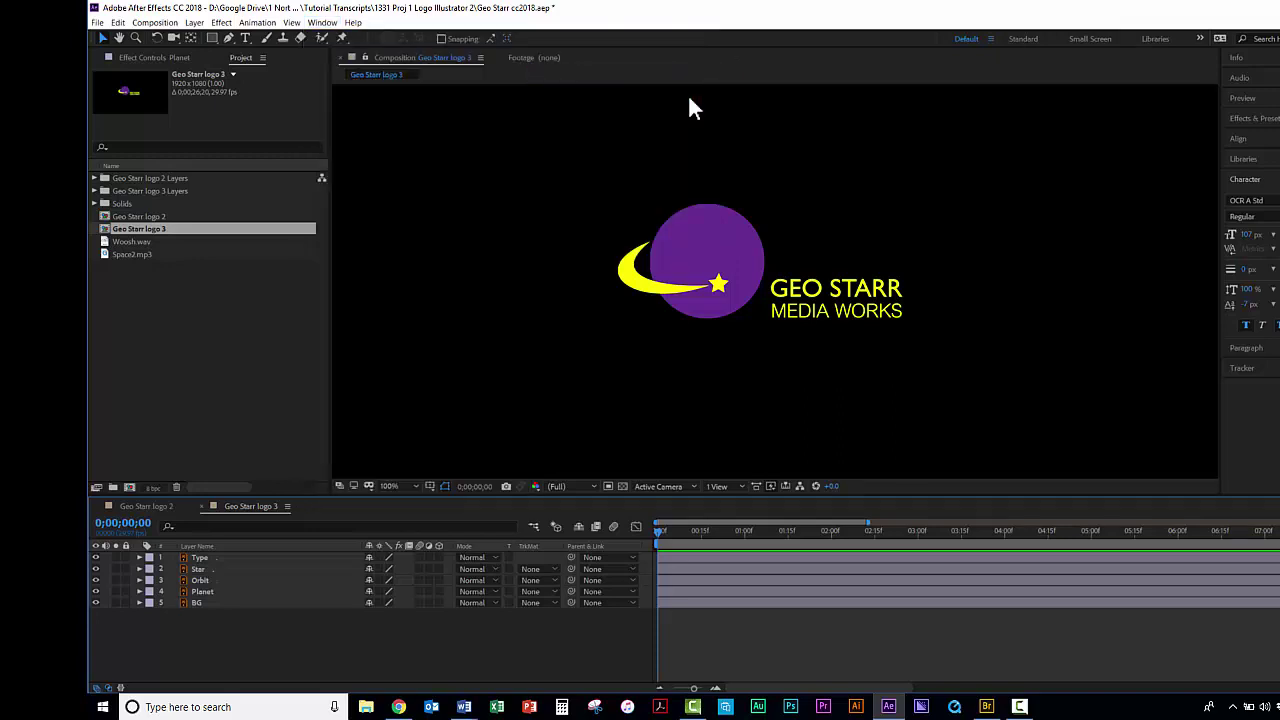
left_click(323, 22)
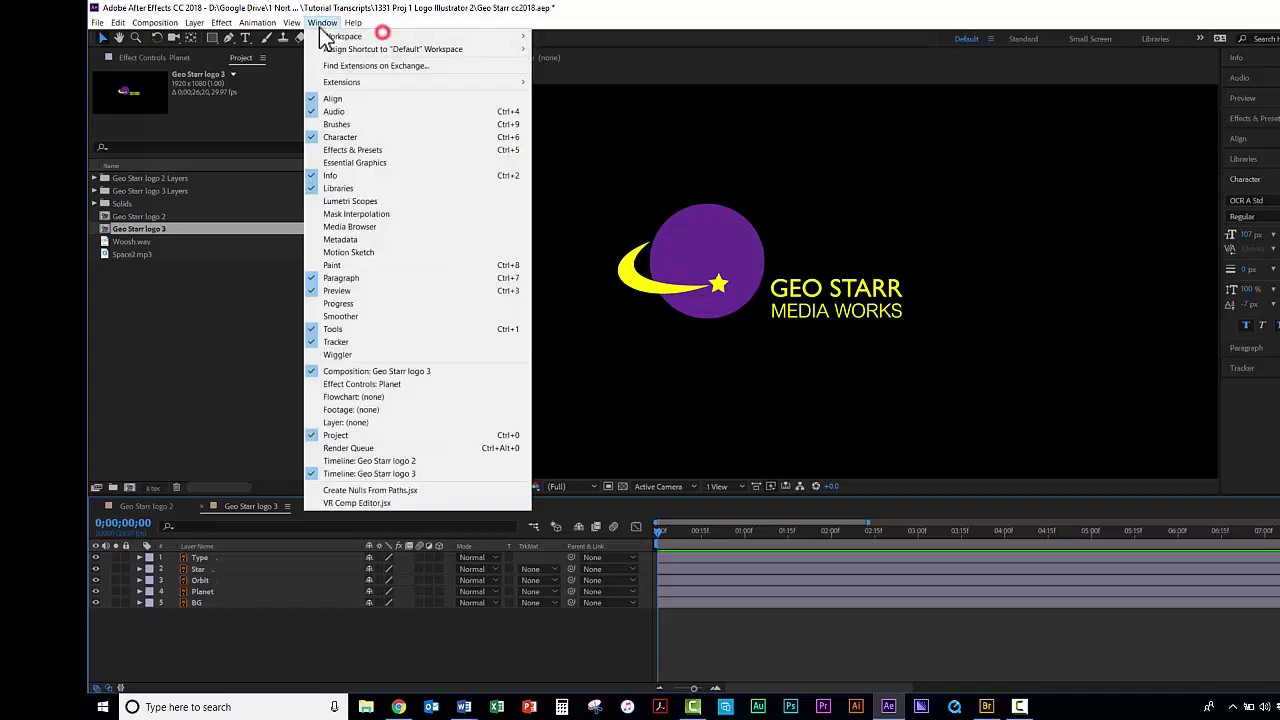
mouse_move(435, 38)
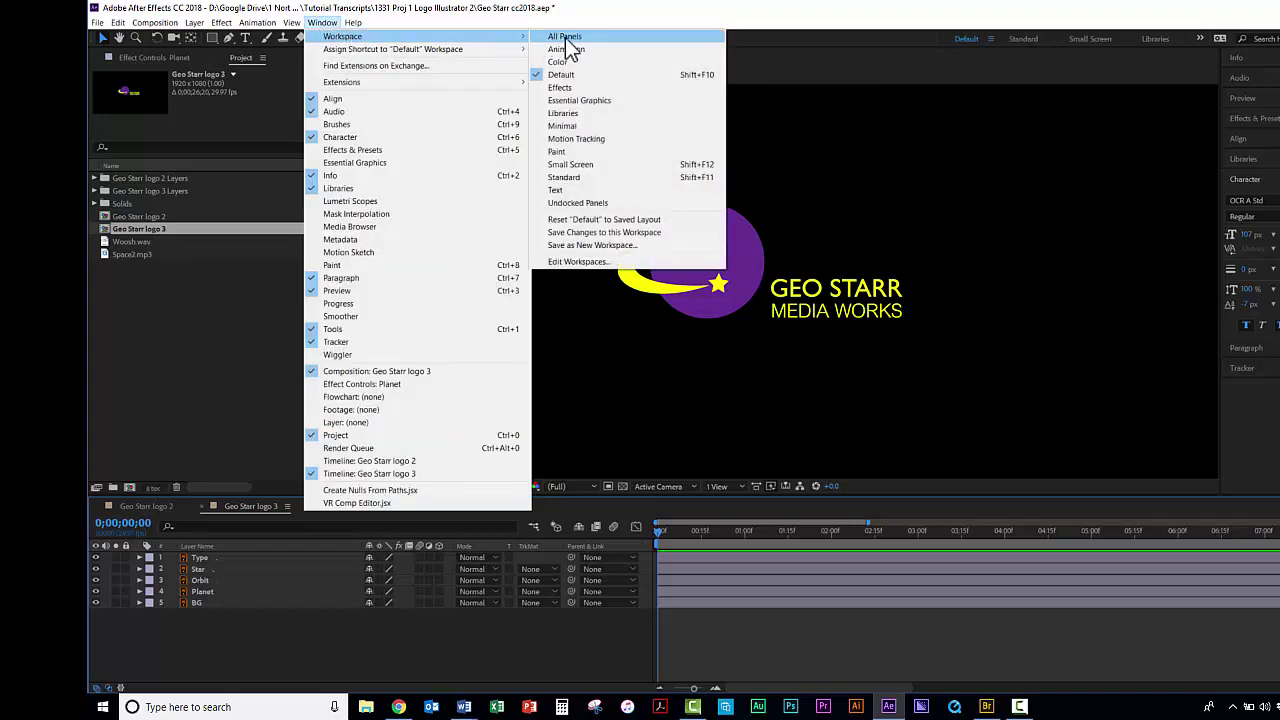
left_click(575, 220)
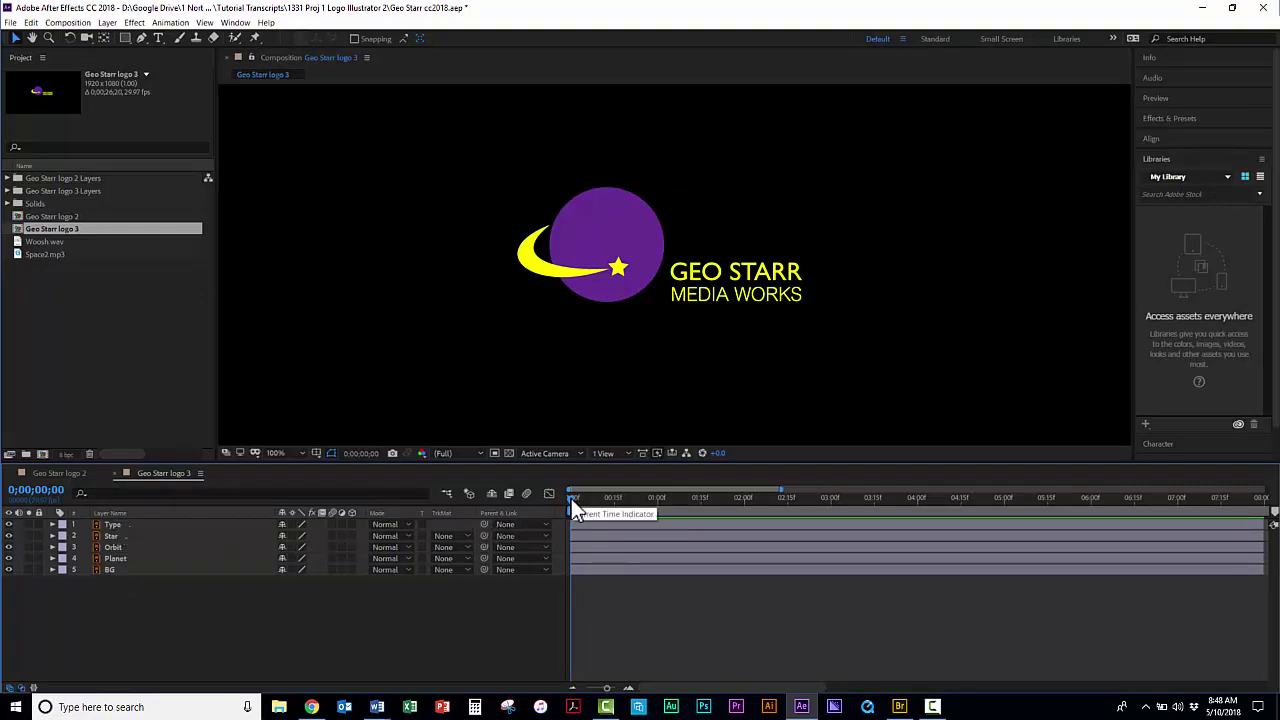
- Set the Geo Starr logo 3 composition's duration to 8 seconds in the Composition Settings
mouse_move(573, 506)
left_mouse_down()
mouse_move(1086, 516)
mouse_move(566, 520)
left_mouse_up()
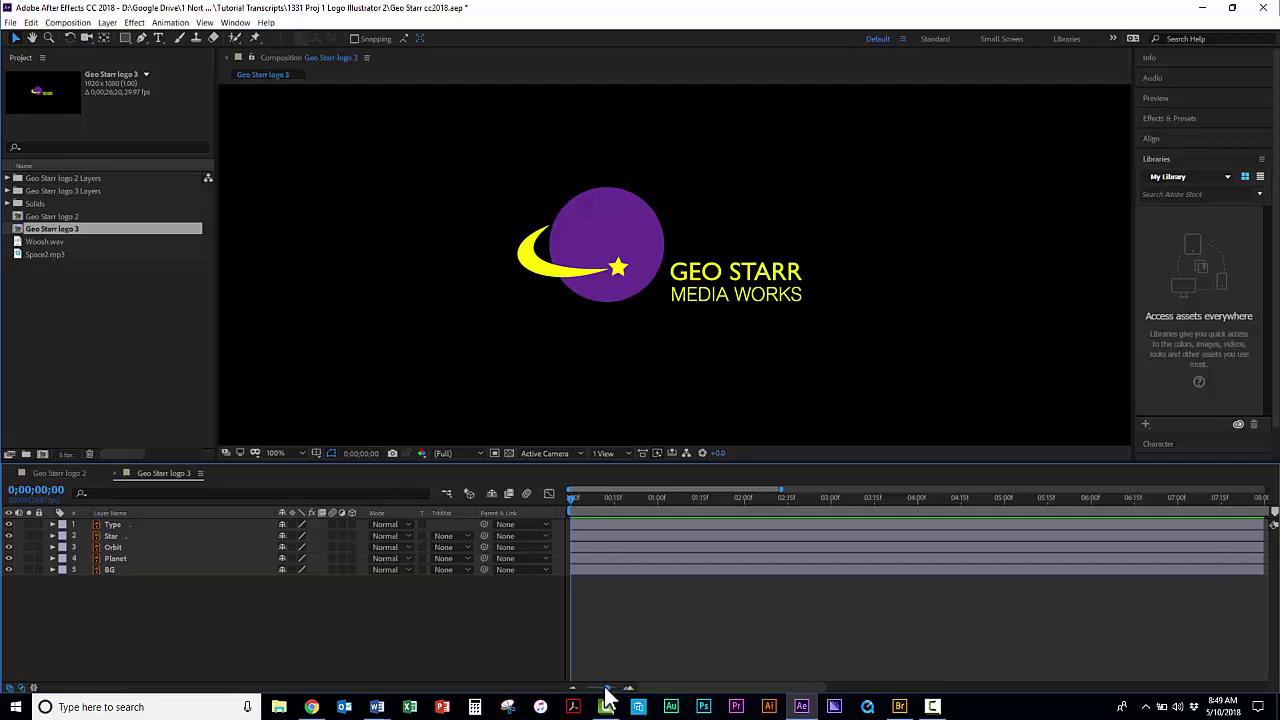
mouse_move(604, 689)
left_mouse_down()
mouse_move(575, 690)
mouse_move(640, 694)
mouse_move(607, 693)
left_mouse_up()
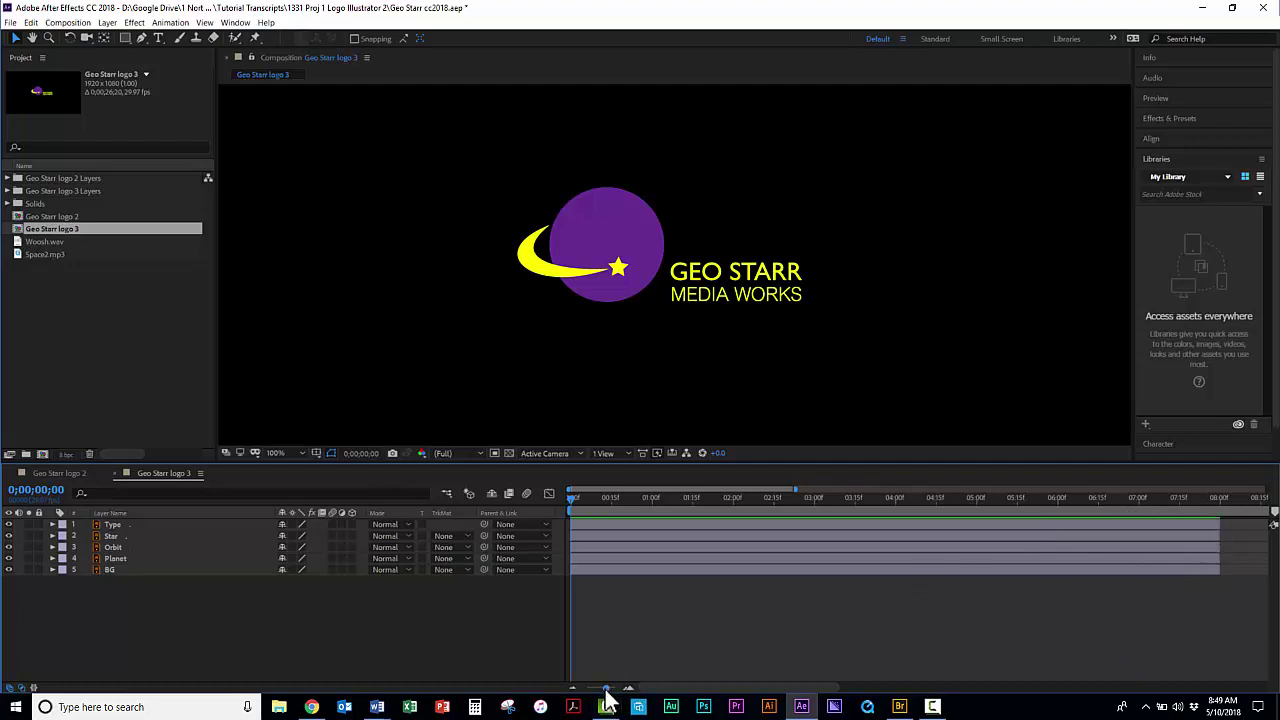
left_click_drag(605, 690, 577, 690)
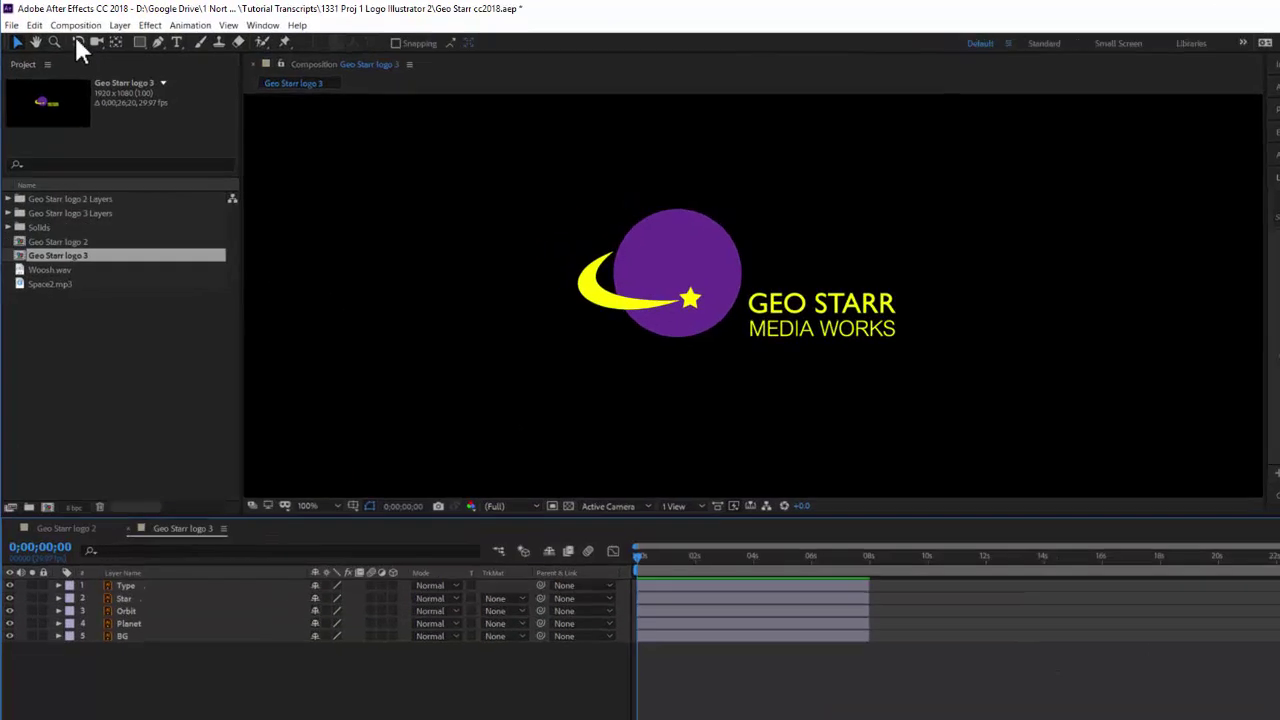
left_click(76, 25)
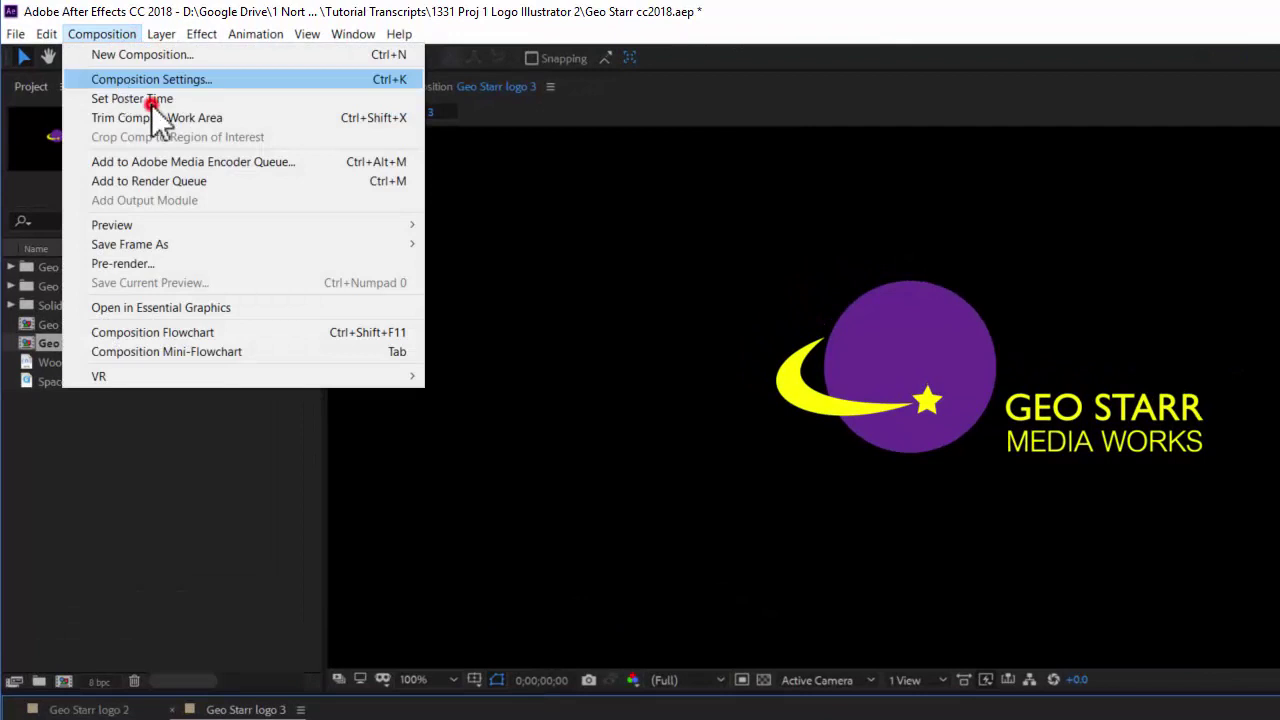
left_click(121, 84)
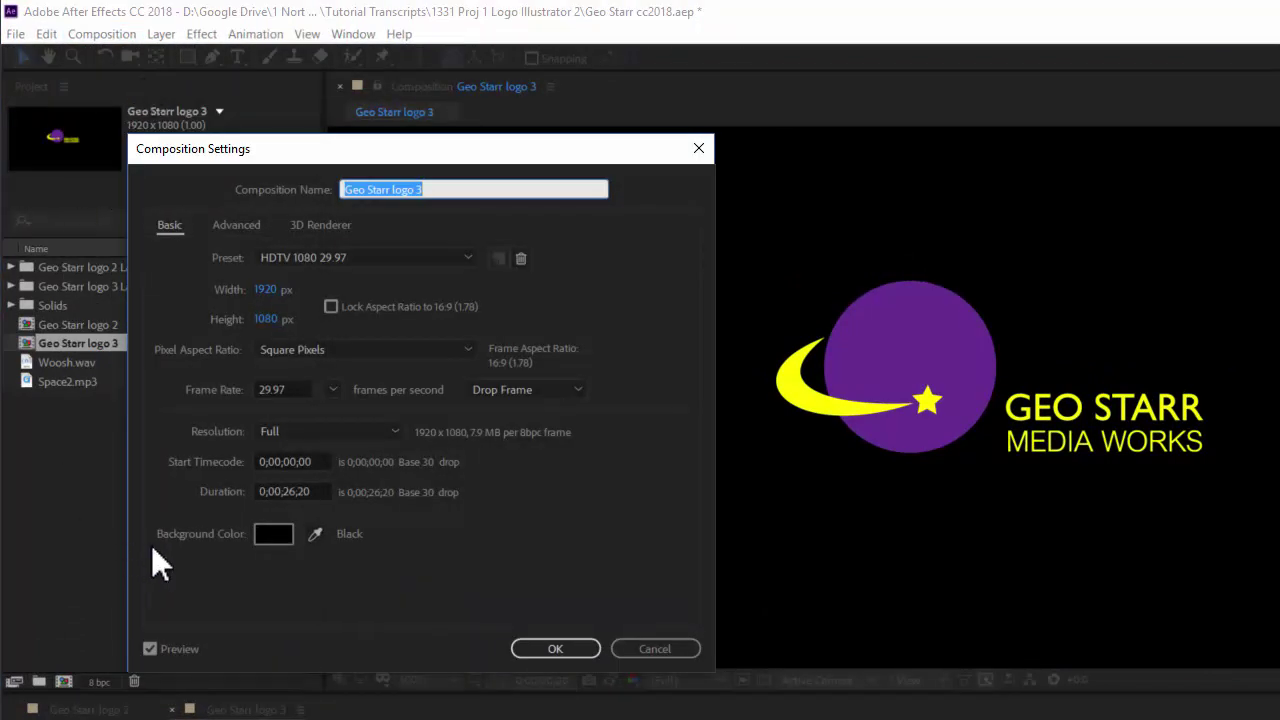
left_click(310, 490)
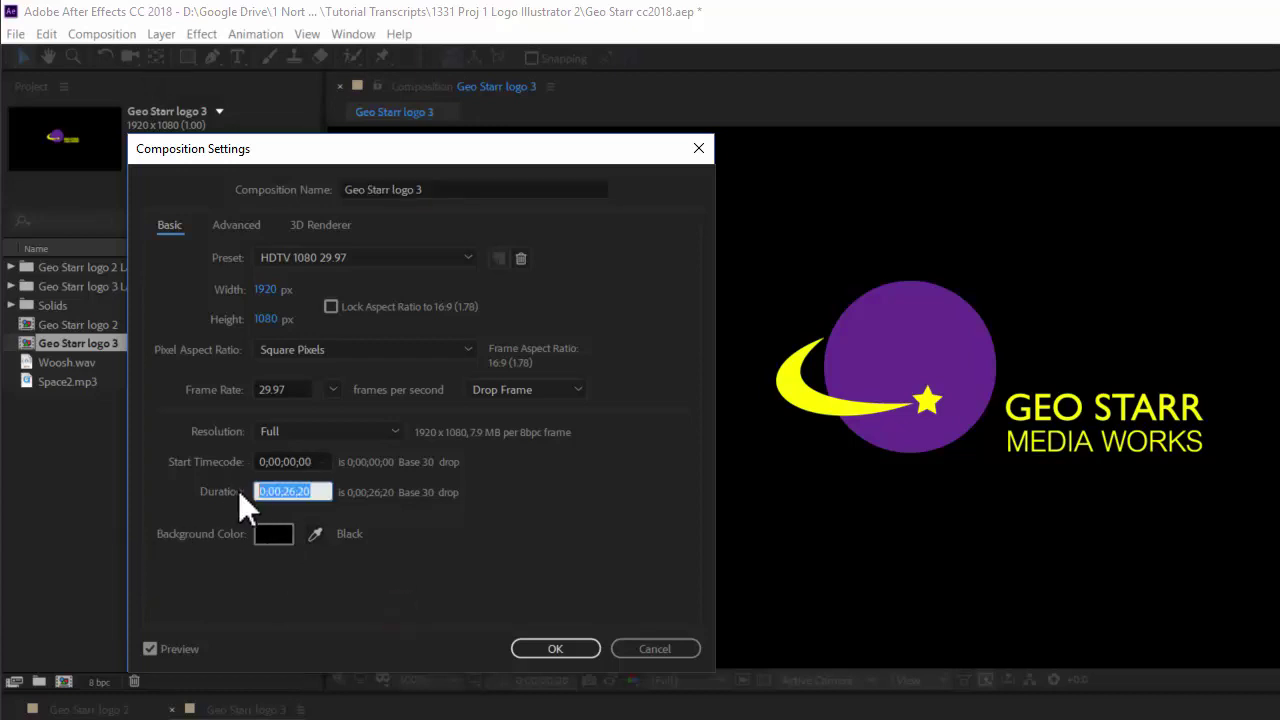
type("800")
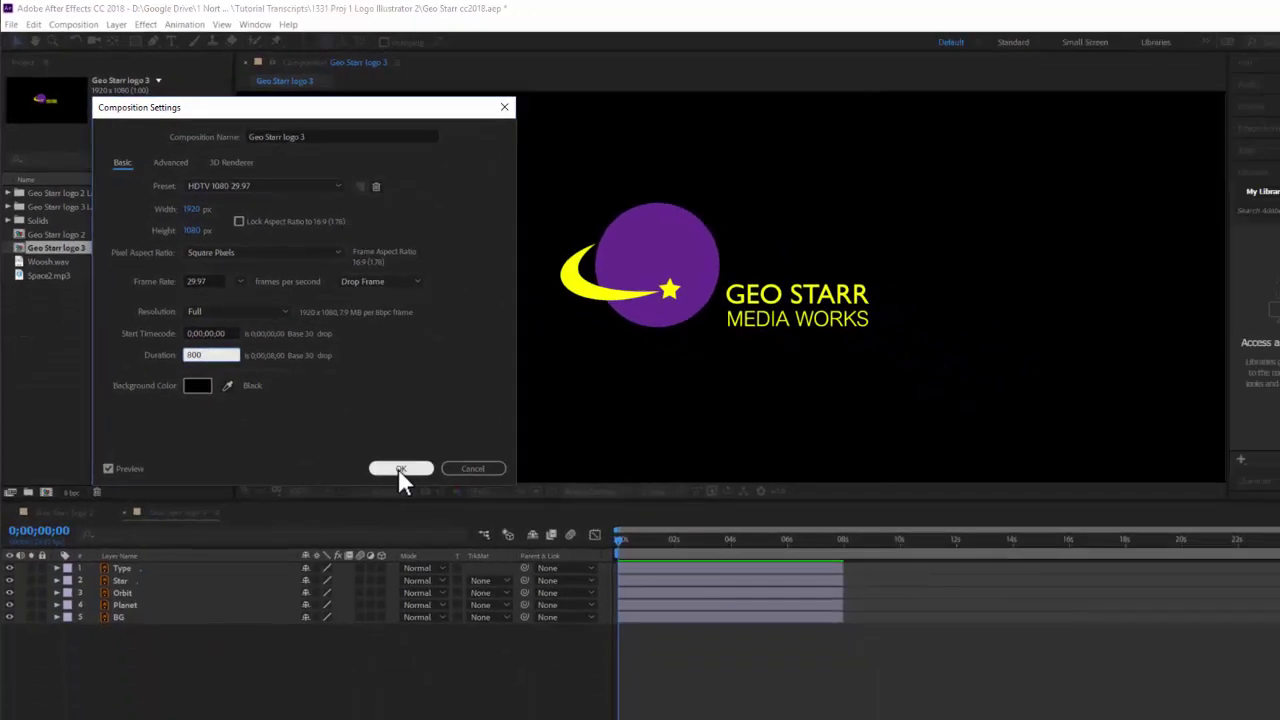
left_click(555, 648)
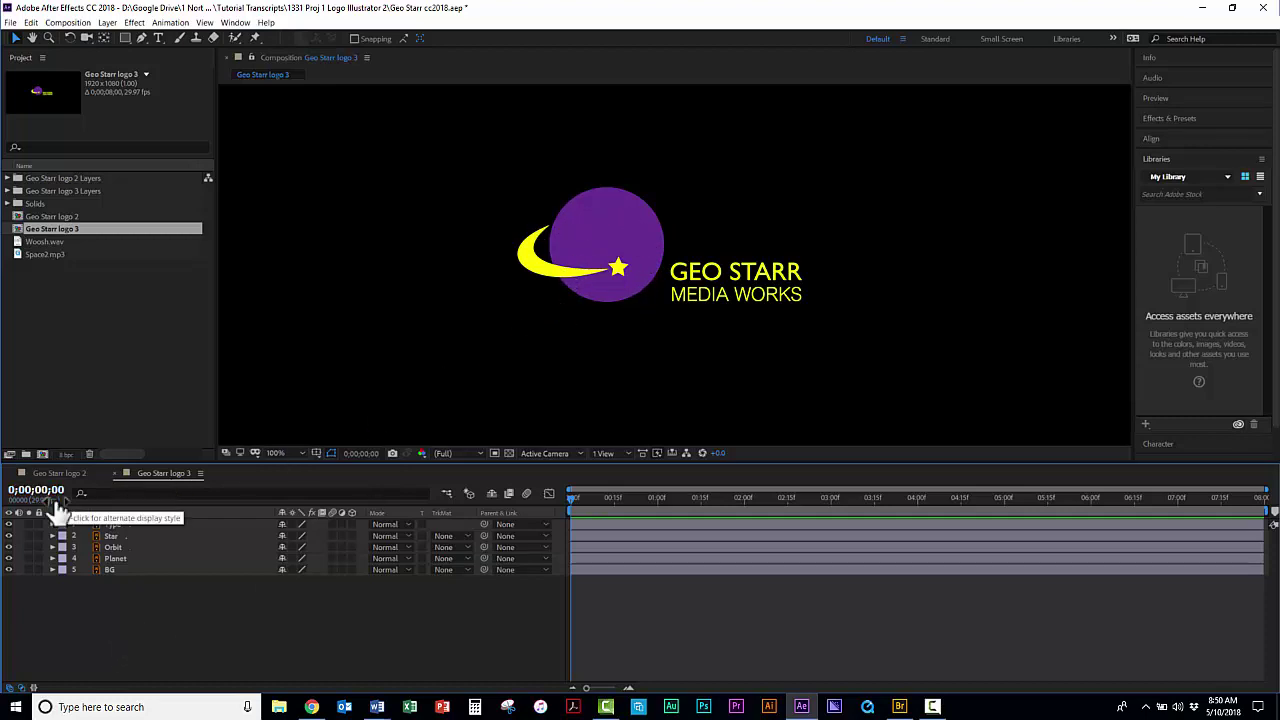
- Find the Gradient Ramp effect by searching for "ramp" and apply it to the Planet layer
left_click(114, 557)
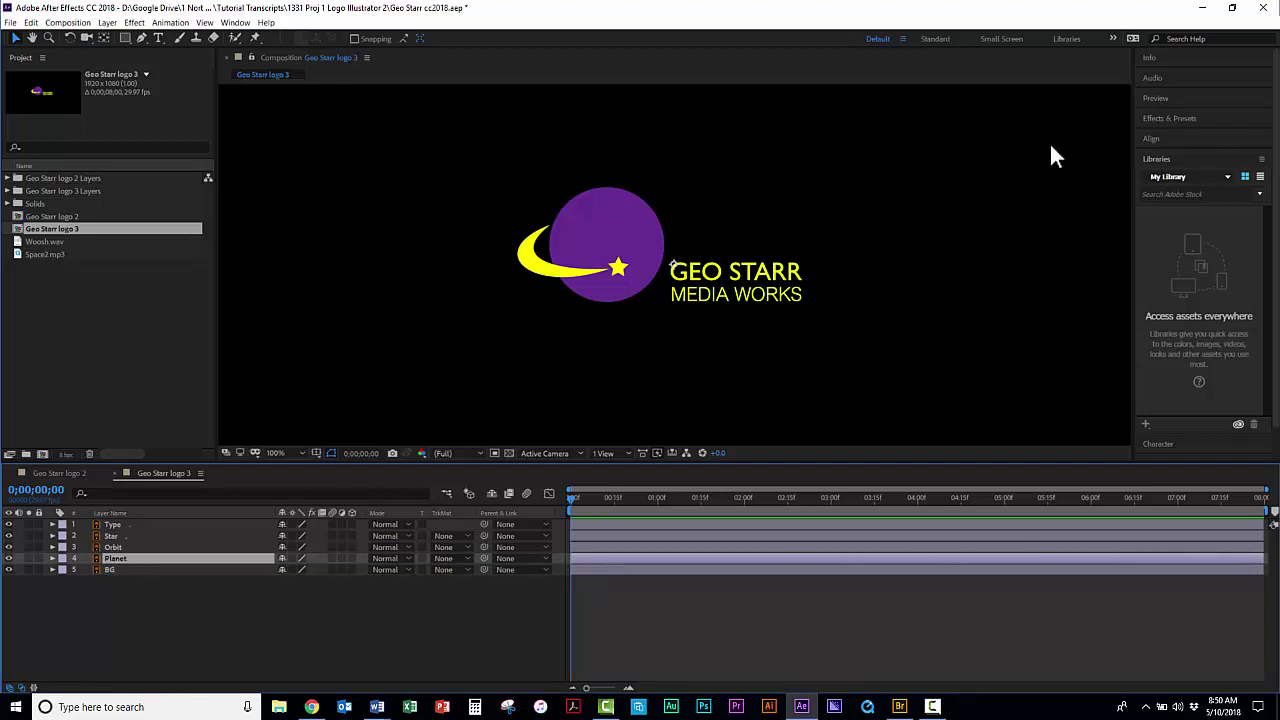
left_click(1183, 119)
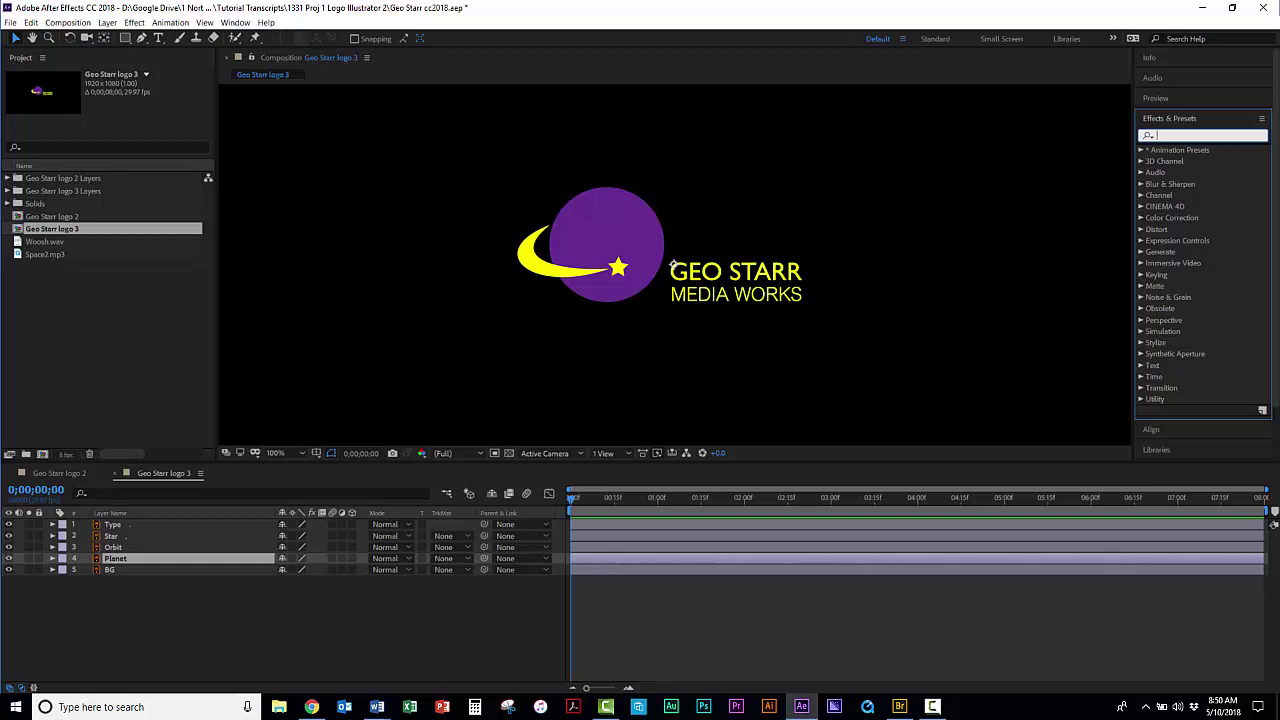
type("ramp")
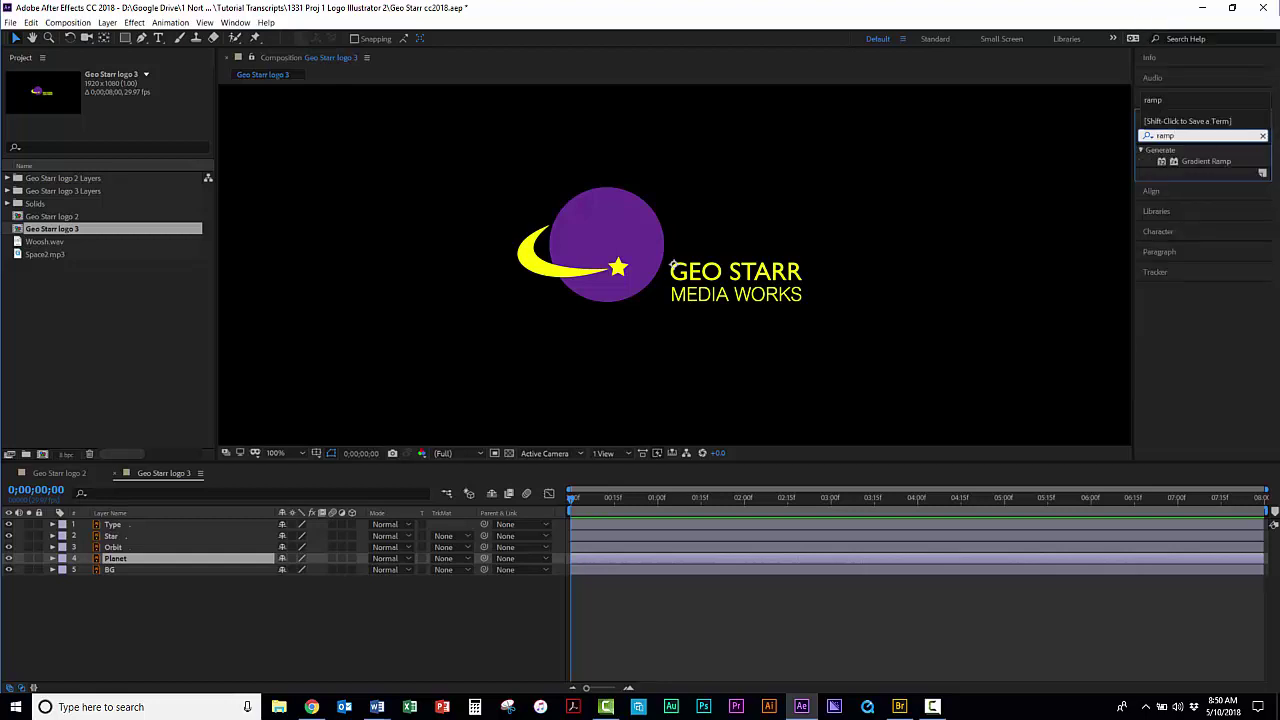
left_click(1188, 163)
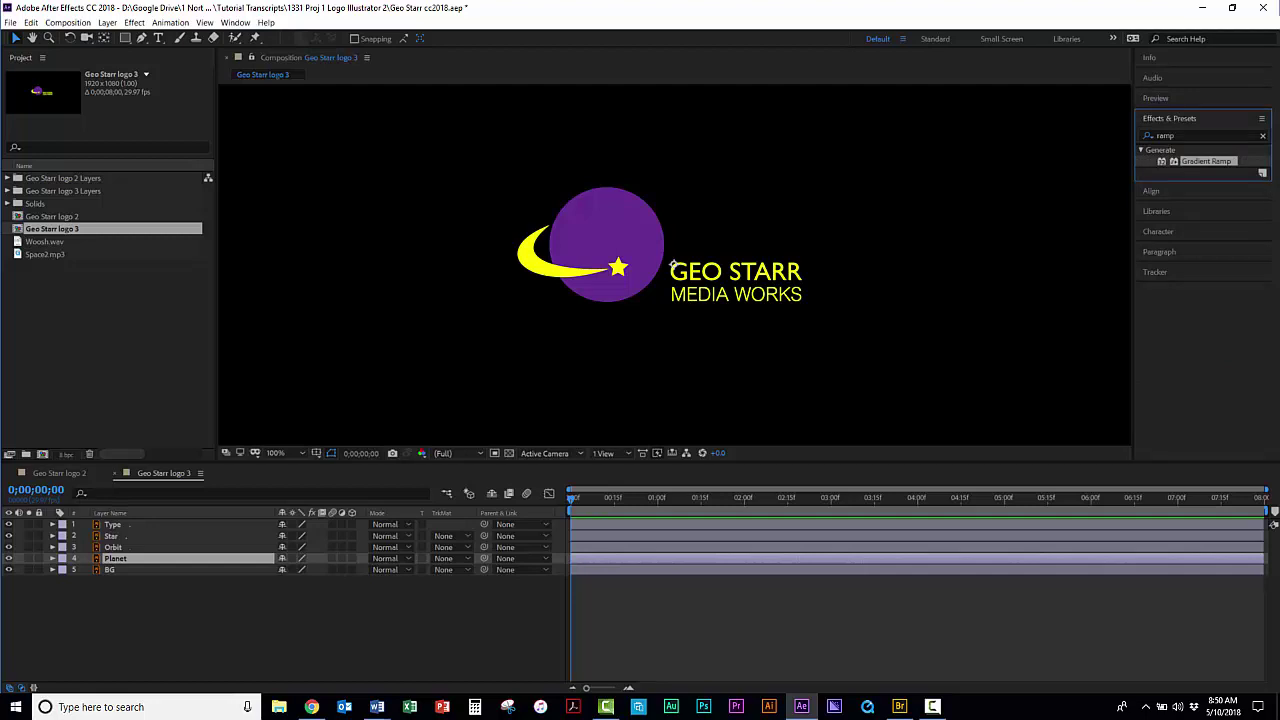
left_click_drag(1189, 163, 245, 554)
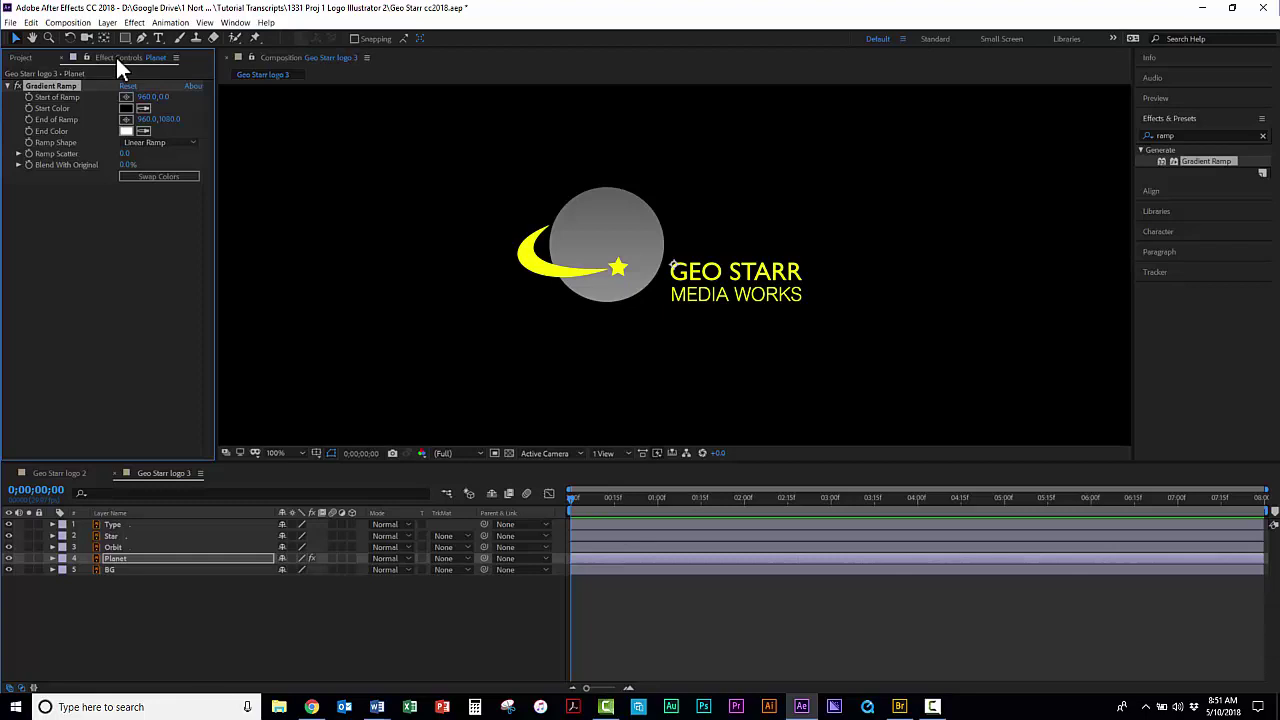
left_click(22, 60)
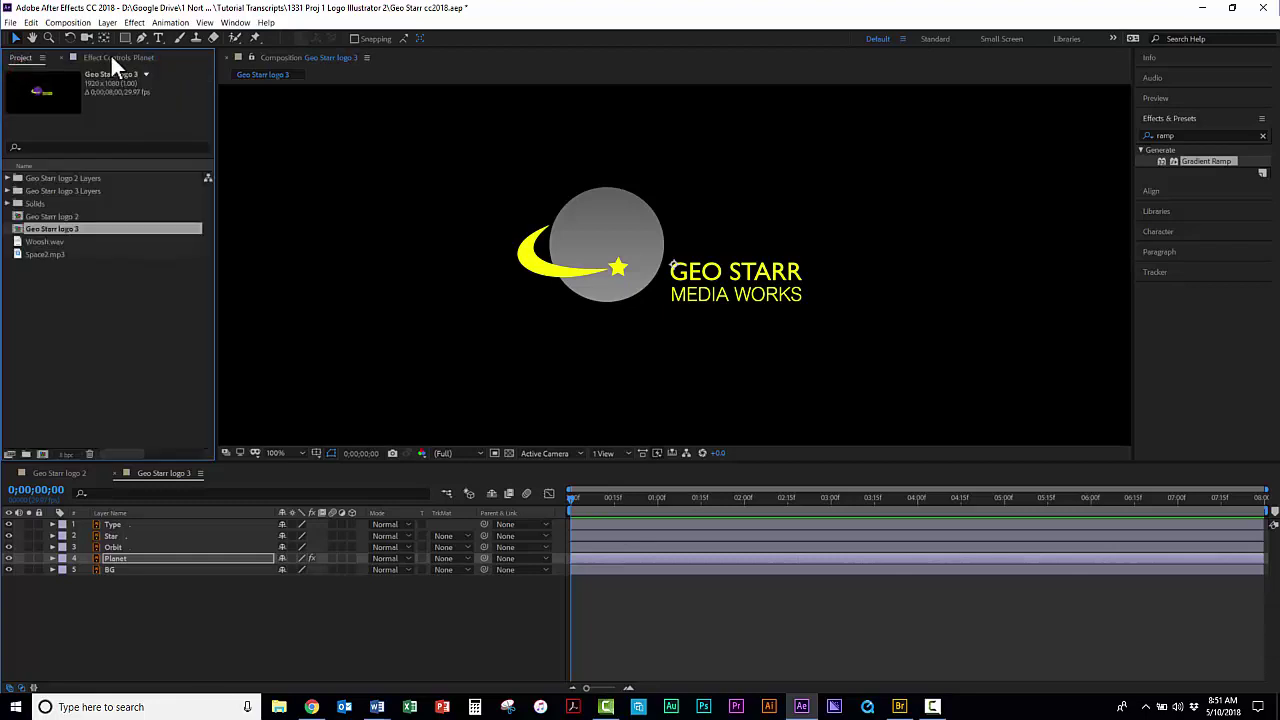
left_click(139, 64)
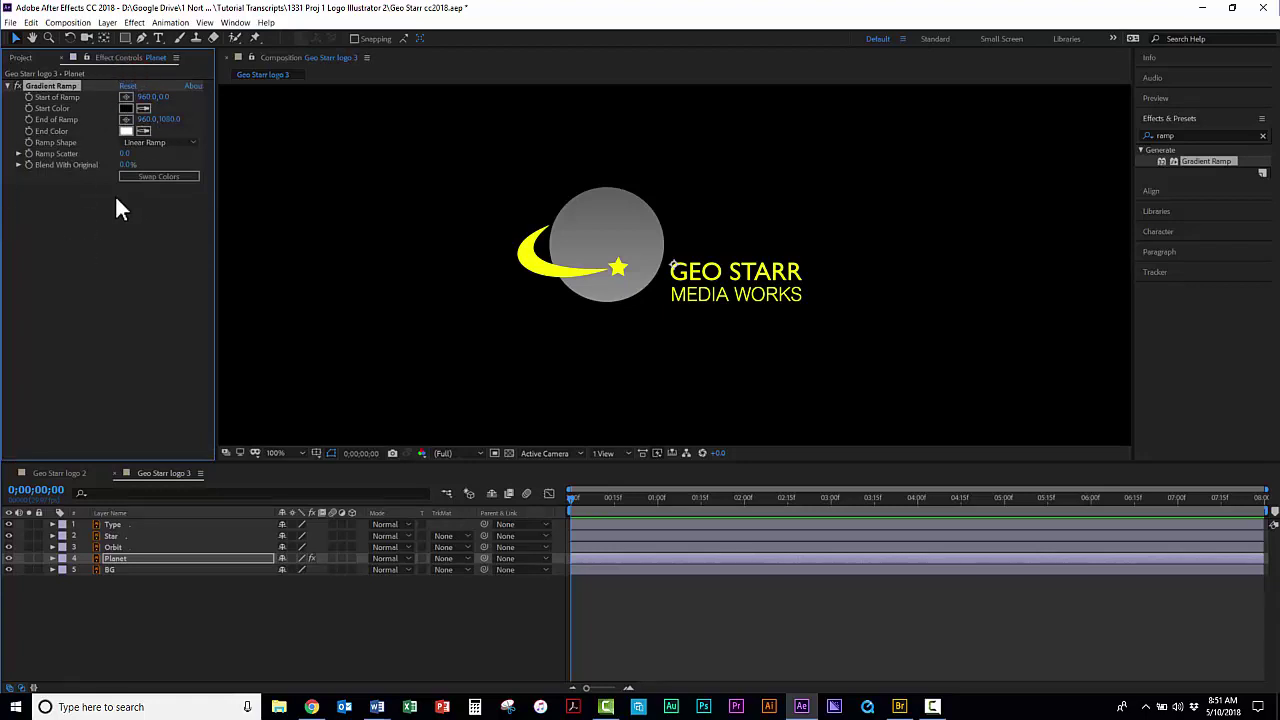
- Disable the Gradient Ramp temporarily and sample the planet's original purple as its Start Color
left_click(17, 86)
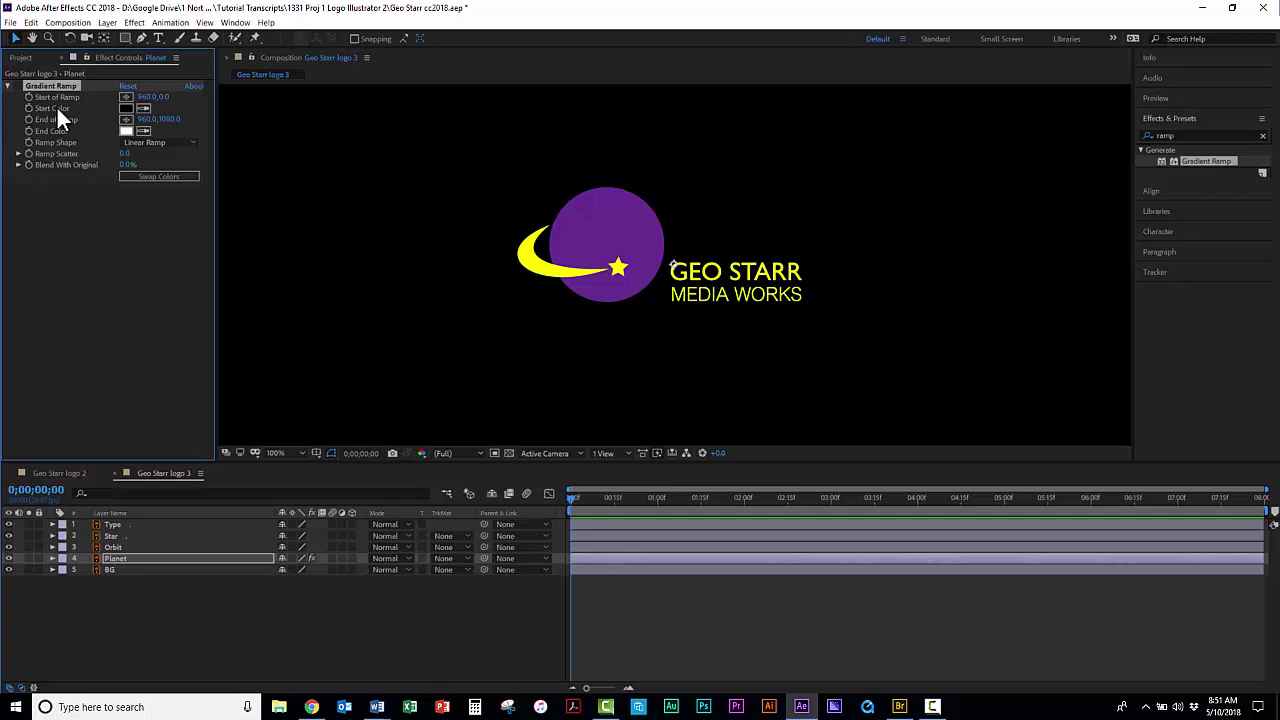
left_click(143, 108)
left_click(598, 221)
- Set the Gradient Ramp's End Color to black (000000)
left_click(126, 131)
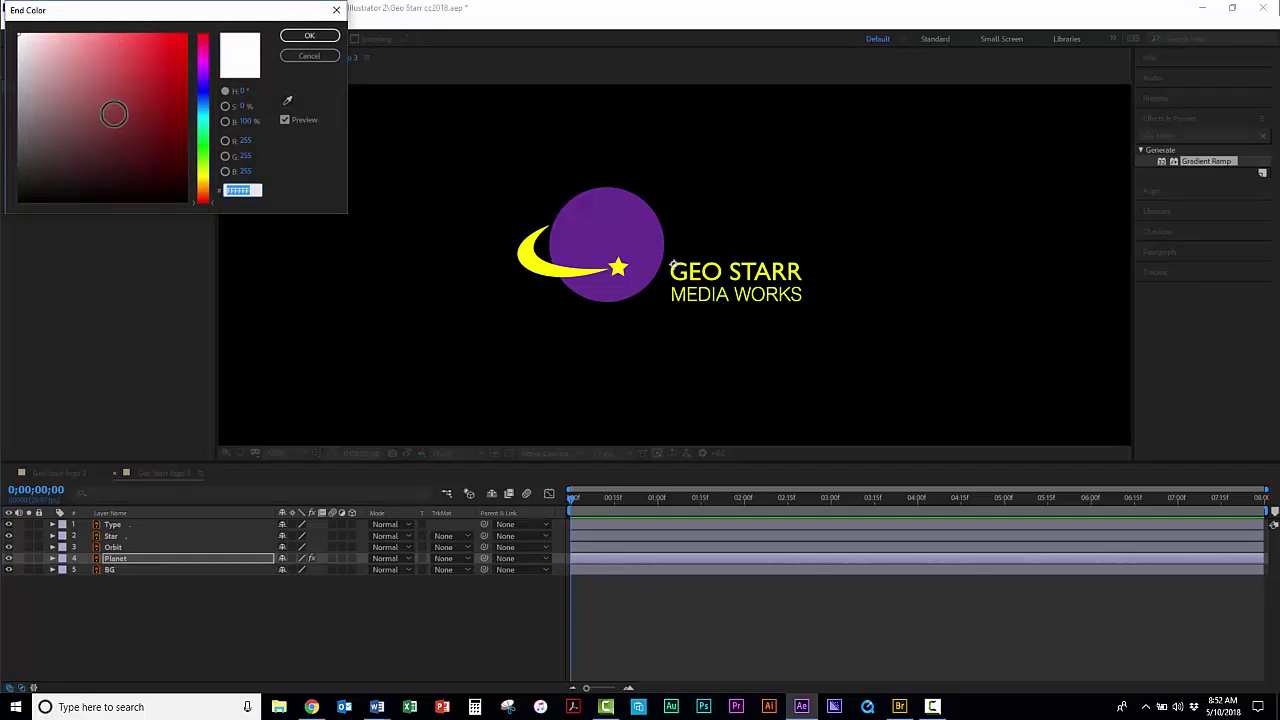
mouse_move(114, 114)
left_mouse_down()
mouse_move(77, 132)
mouse_move(4, 224)
left_mouse_up()
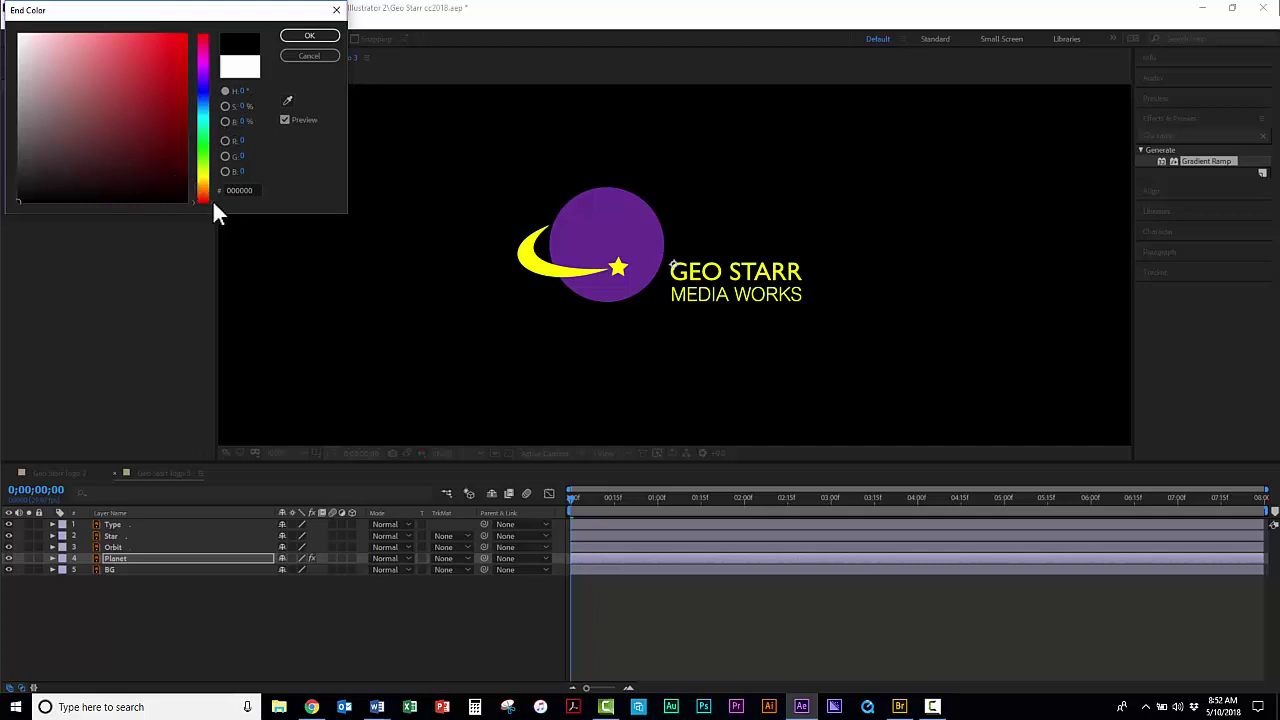
left_click_drag(212, 199, 54, 189)
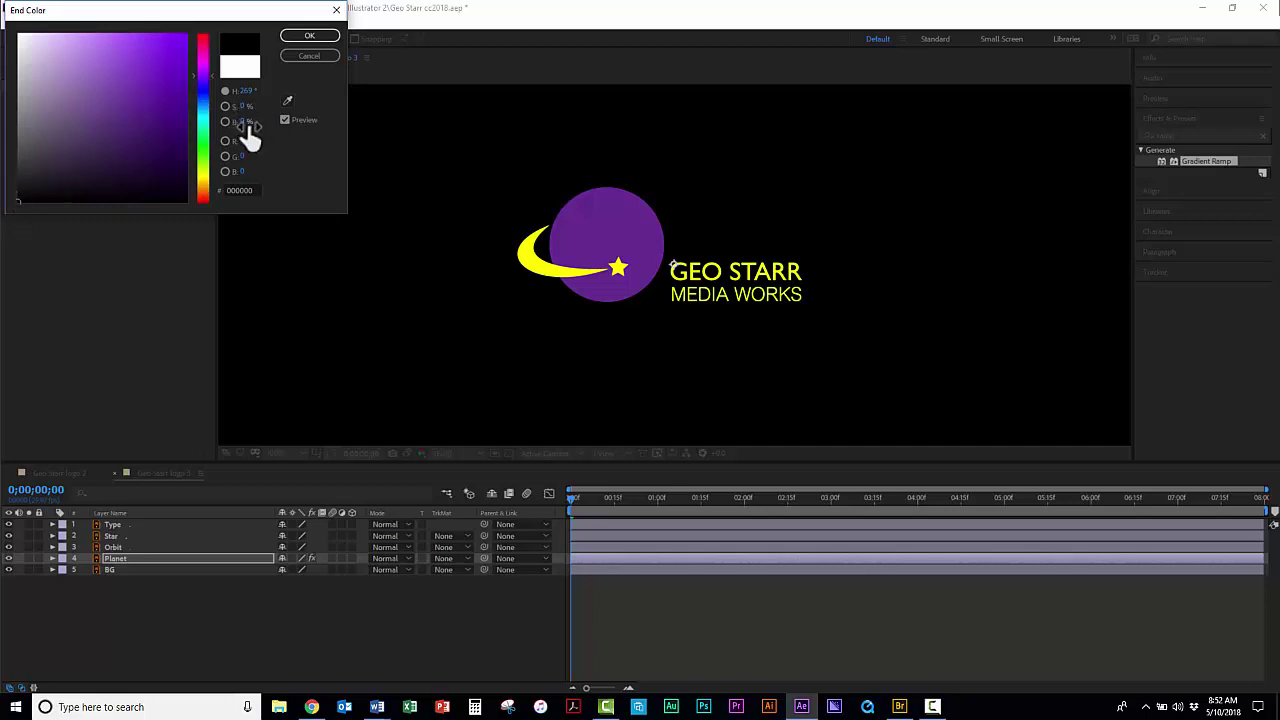
left_click(307, 37)
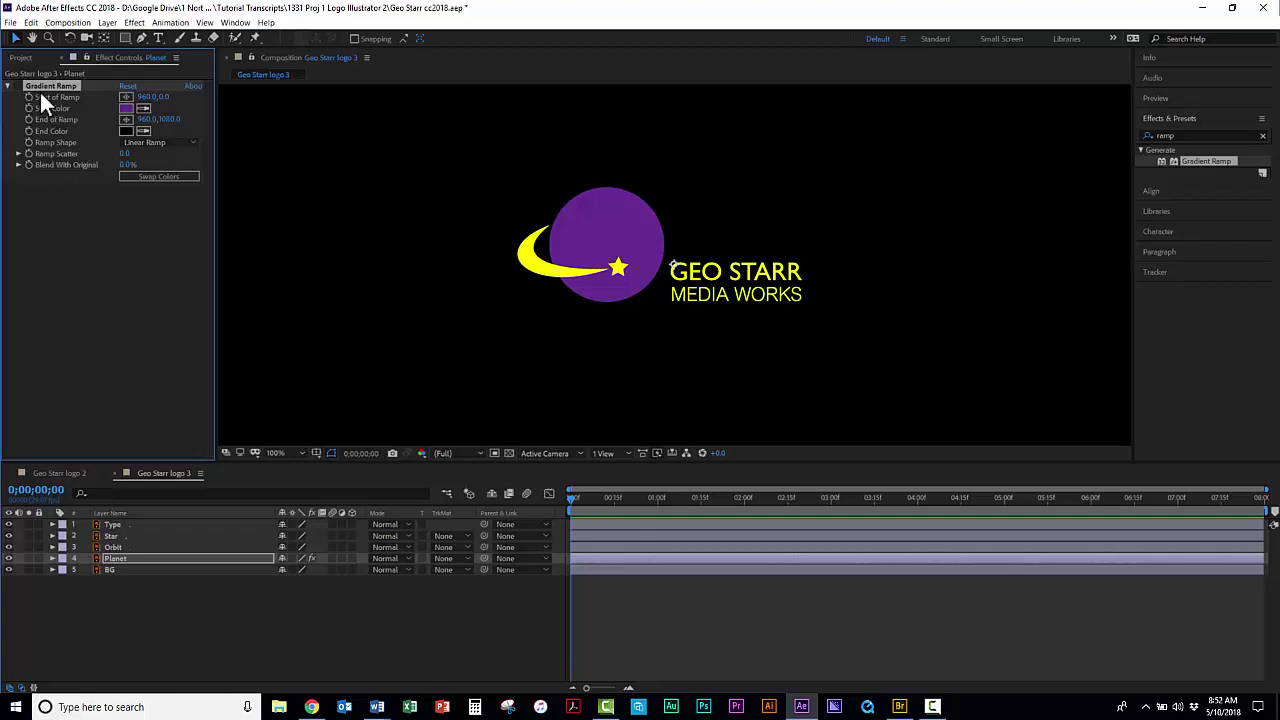
- Place the ramp's start at about 796, 455 on the planet's upper left and its end at about 908, 583, and re-enable the effect
left_click(126, 98)
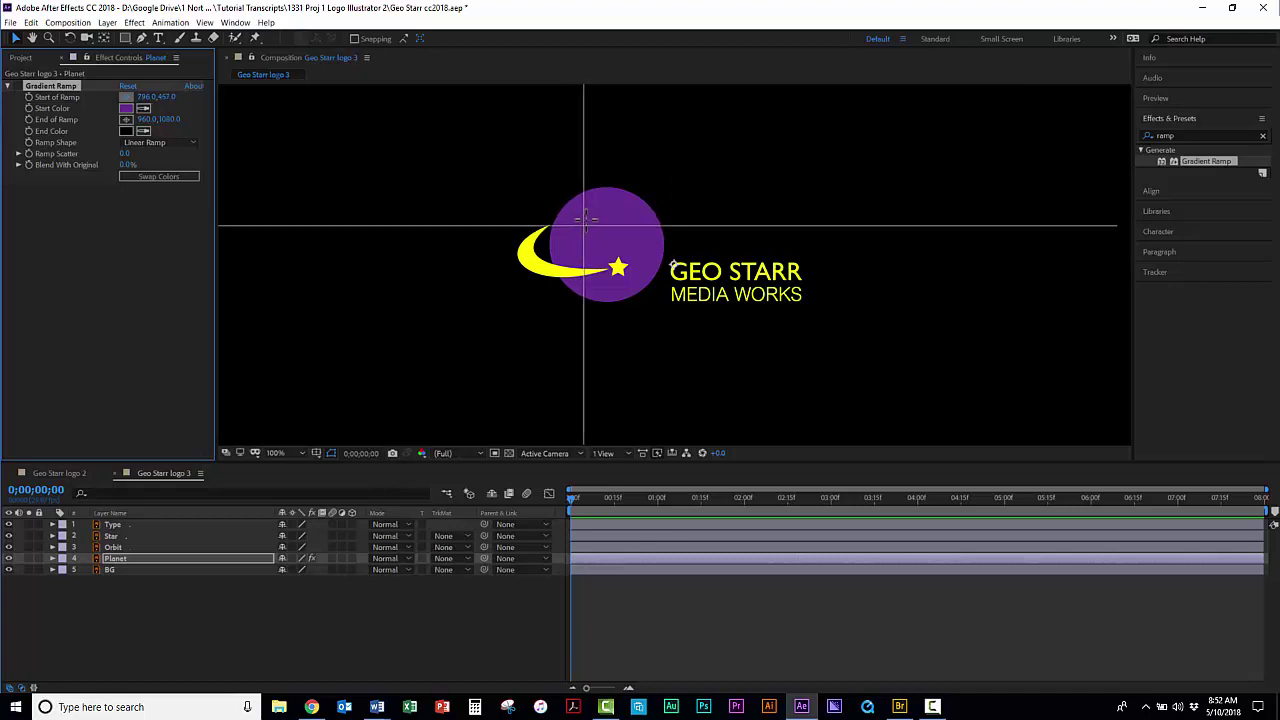
left_click(585, 218)
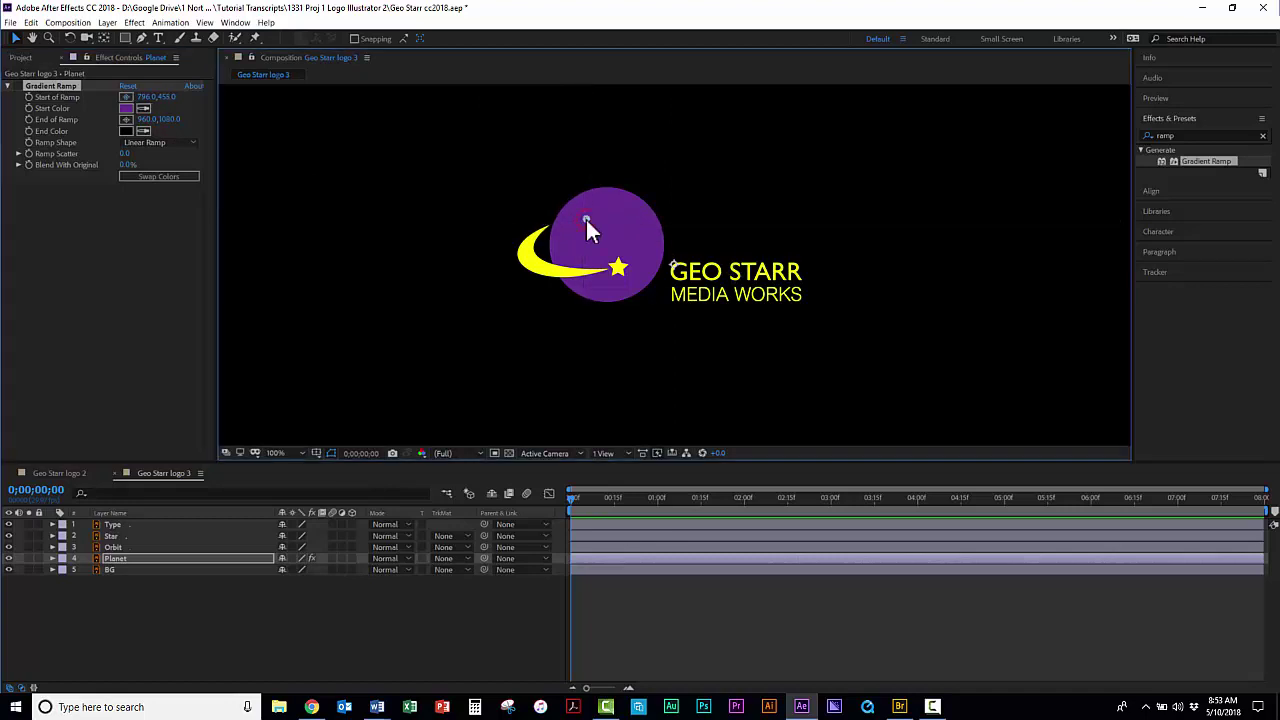
left_click(125, 118)
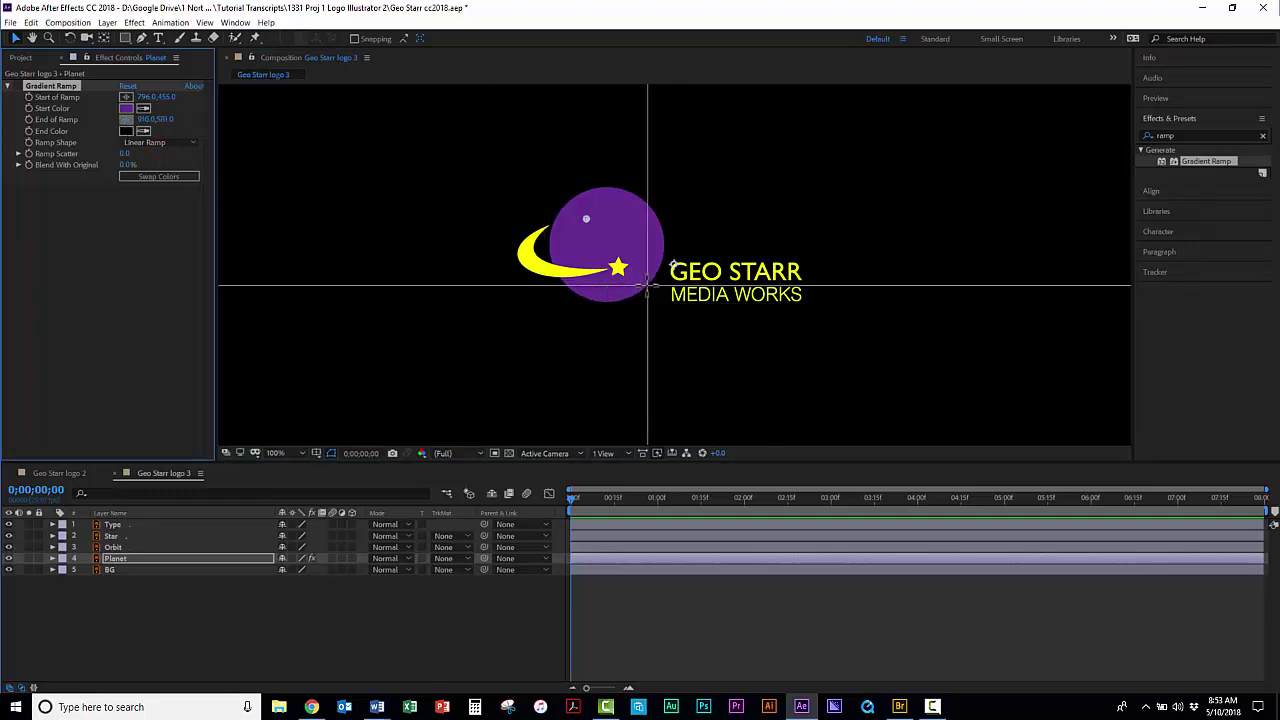
left_click(646, 288)
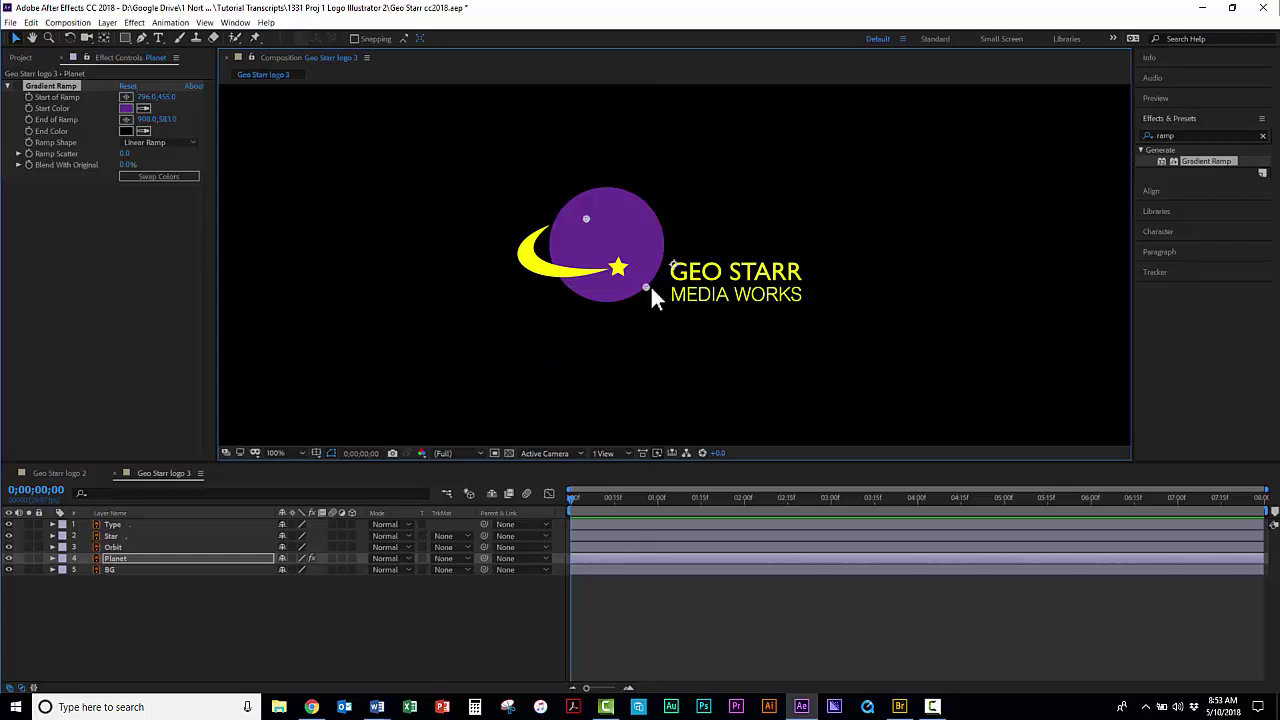
left_click(17, 86)
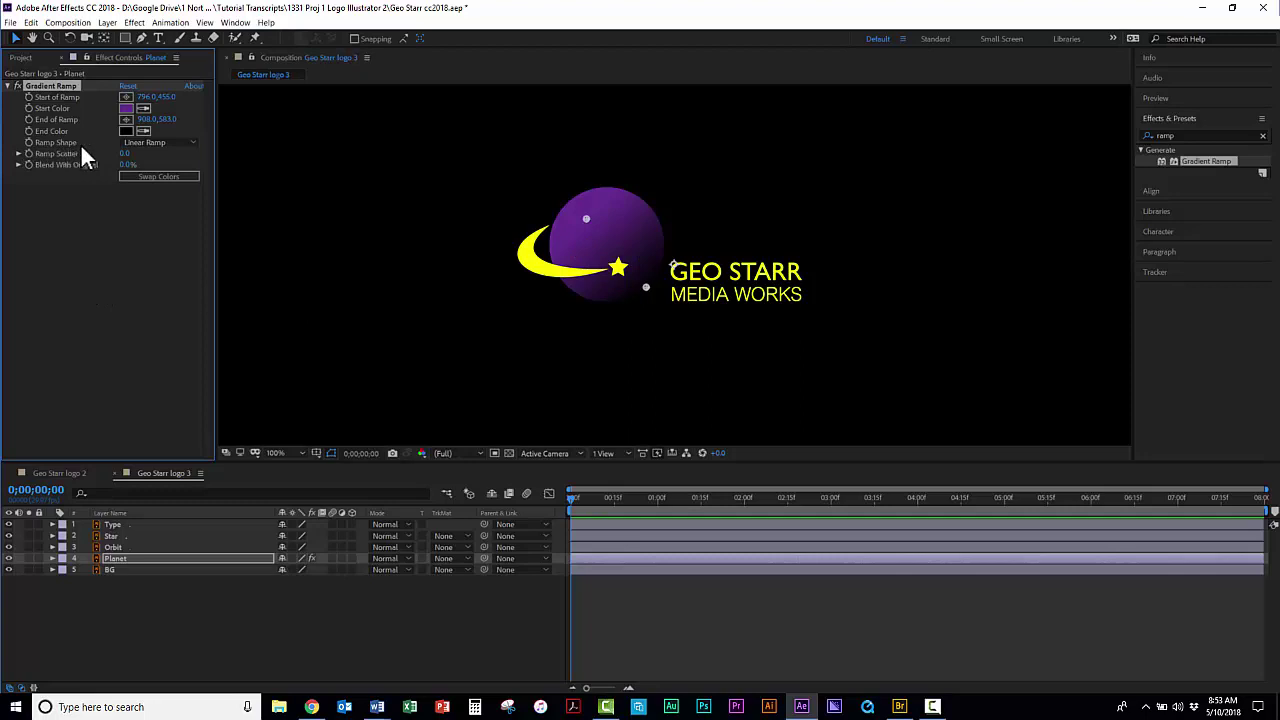
- Change the Ramp Shape to Radial Ramp and fine-tune the start point to about 793, 459 and the end point slightly
left_click(191, 142)
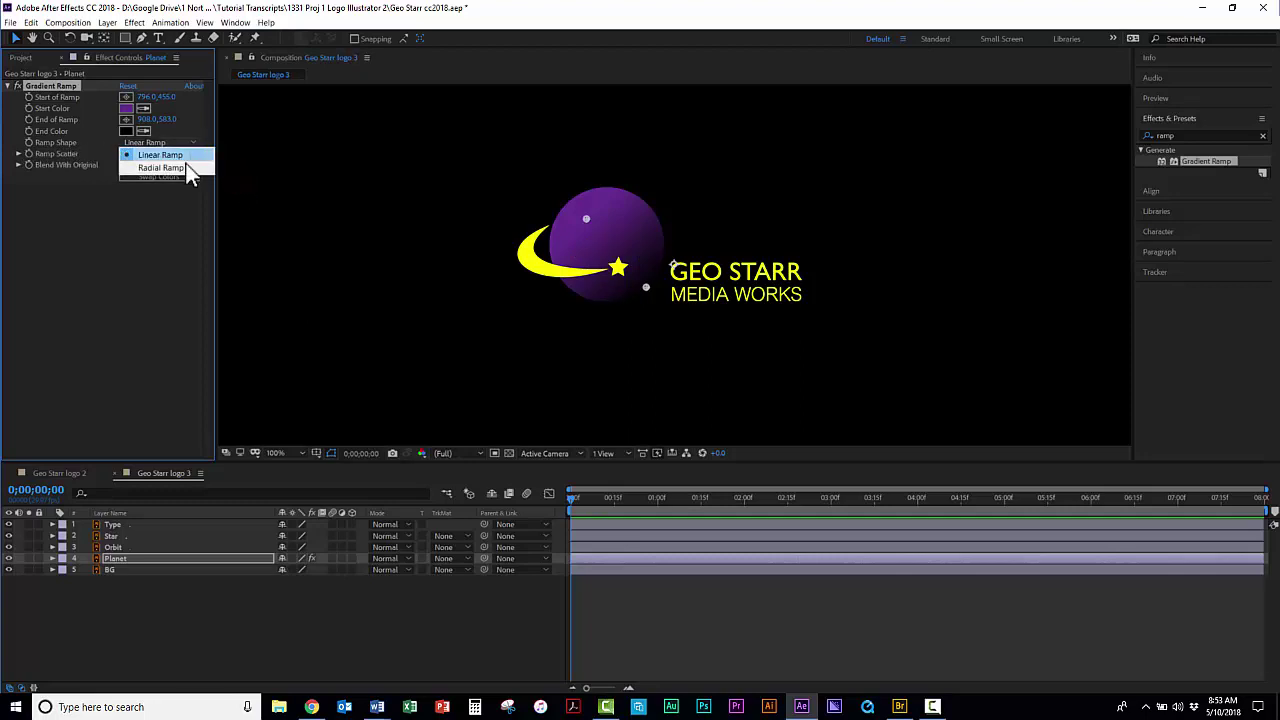
left_click(176, 167)
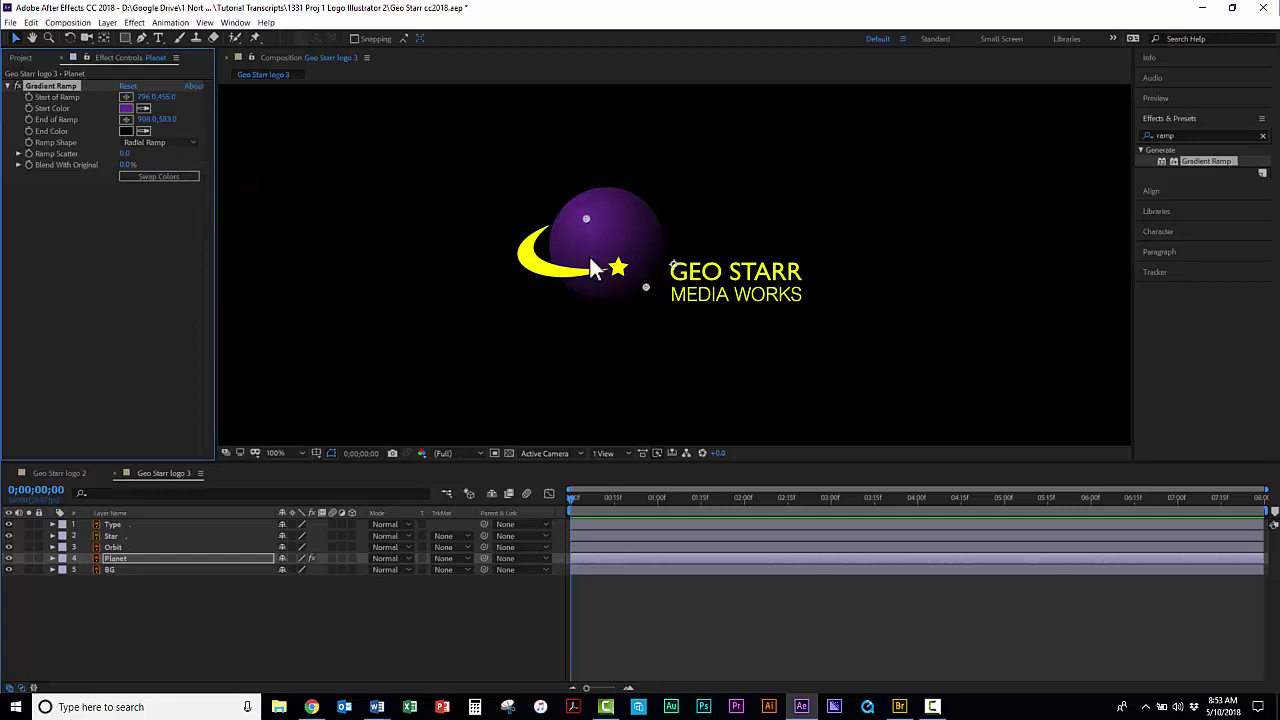
left_click_drag(586, 218, 583, 221)
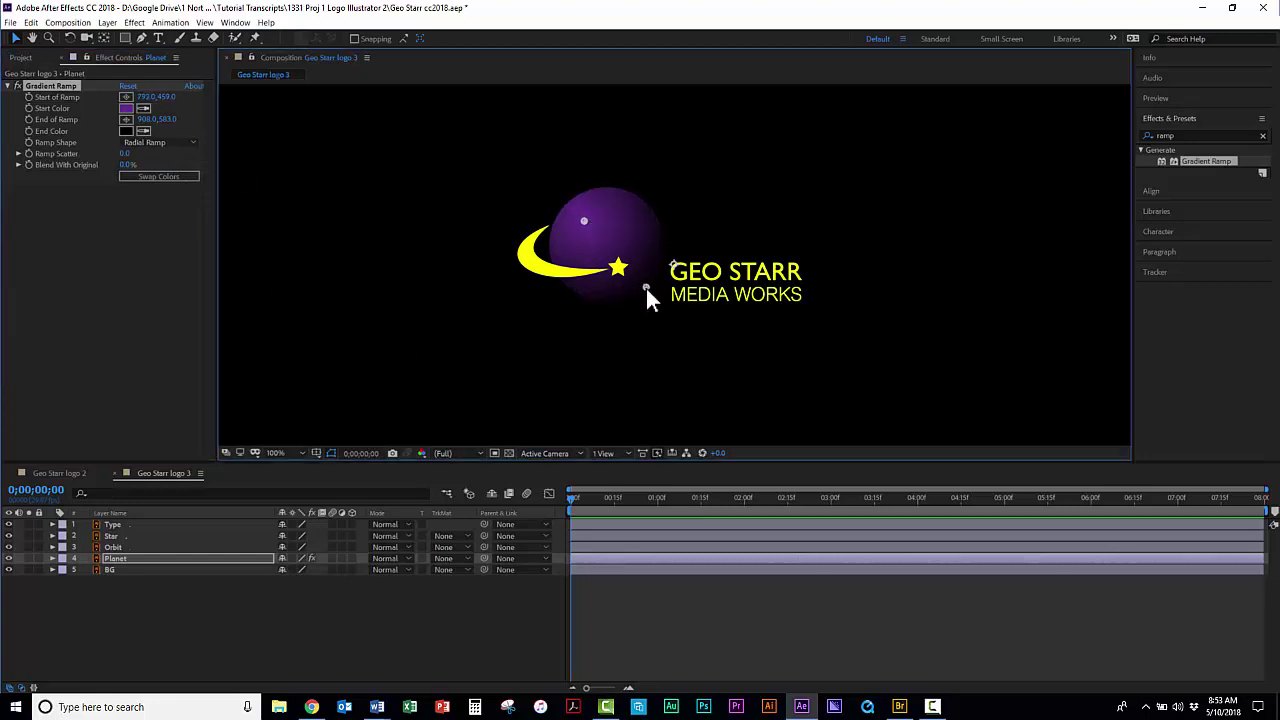
mouse_move(646, 288)
left_mouse_down()
mouse_move(662, 309)
mouse_move(645, 289)
left_mouse_up()
- Select the Star layer and reveal its Position, Scale and Rotation properties together in the timeline
key("ctrl+Up")
key("ctrl+Up")
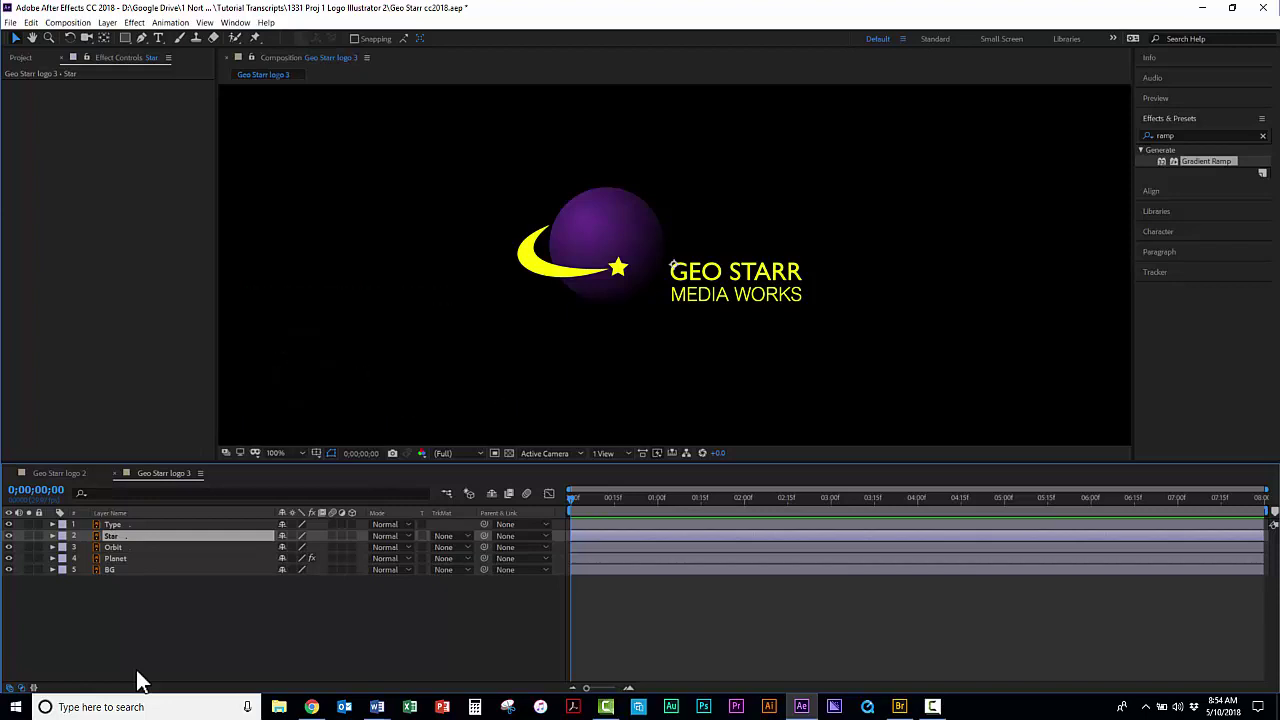
key("p")
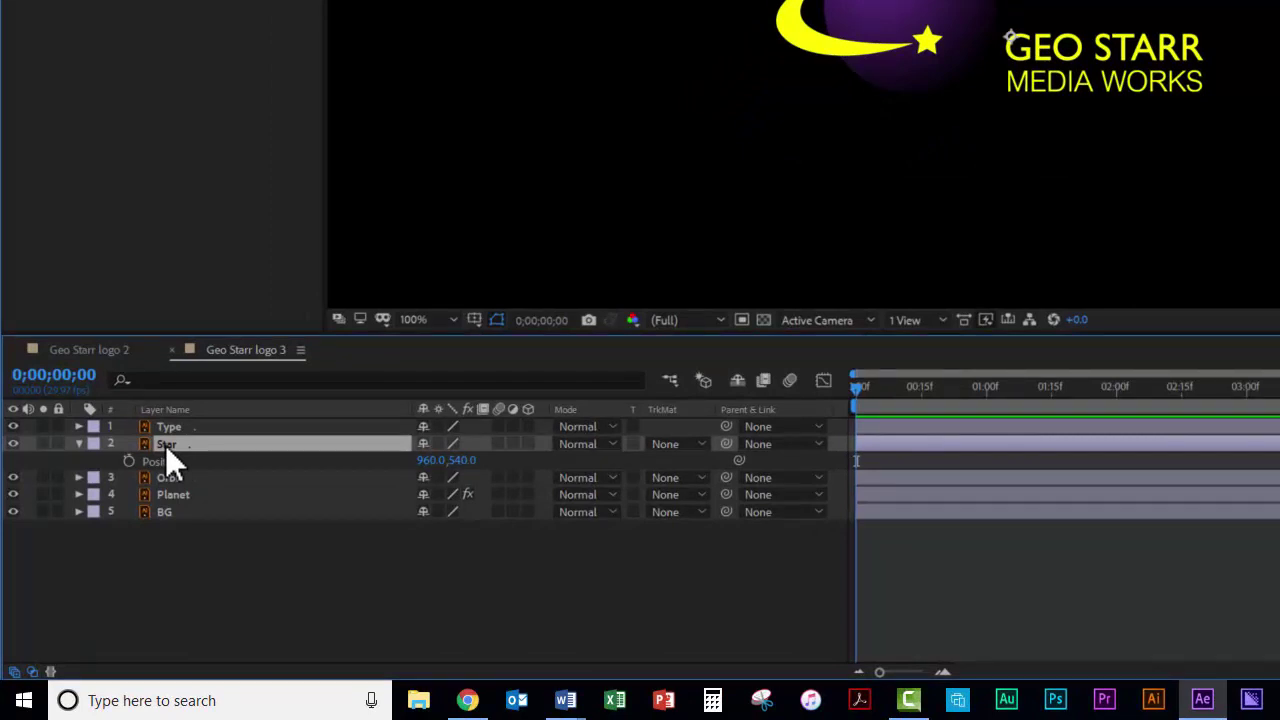
key("shift+s")
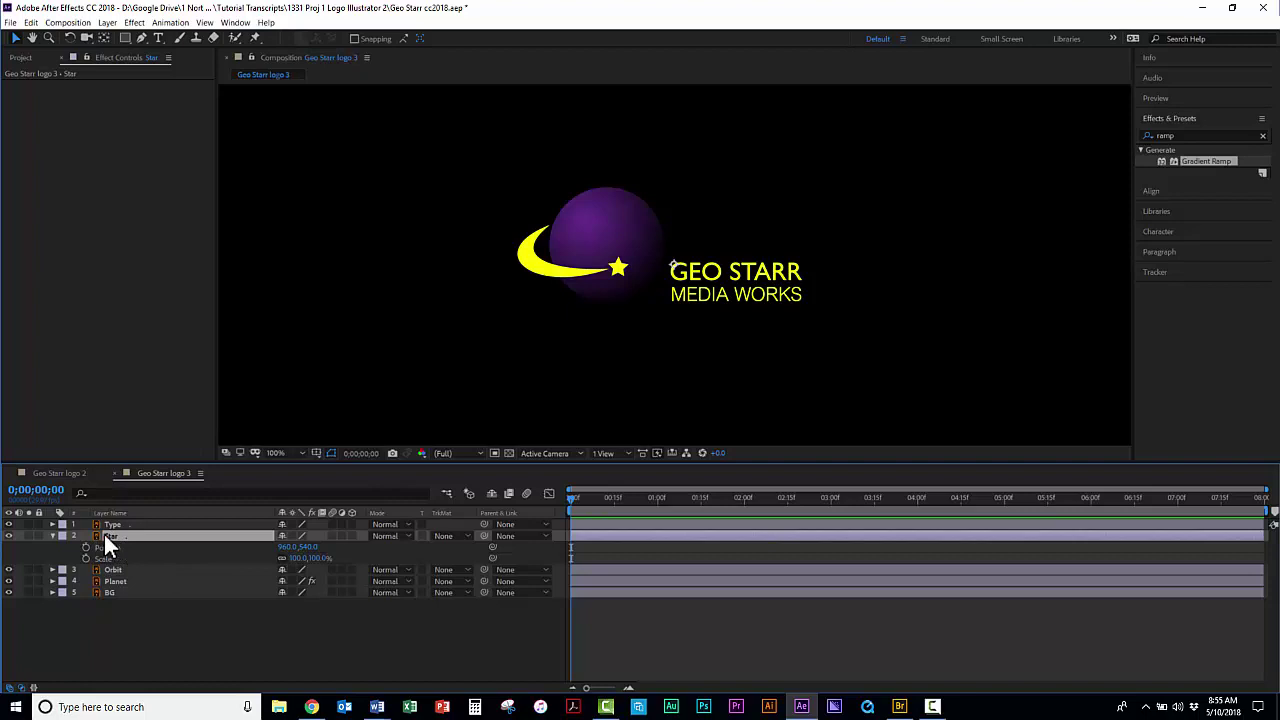
key("shift+r")
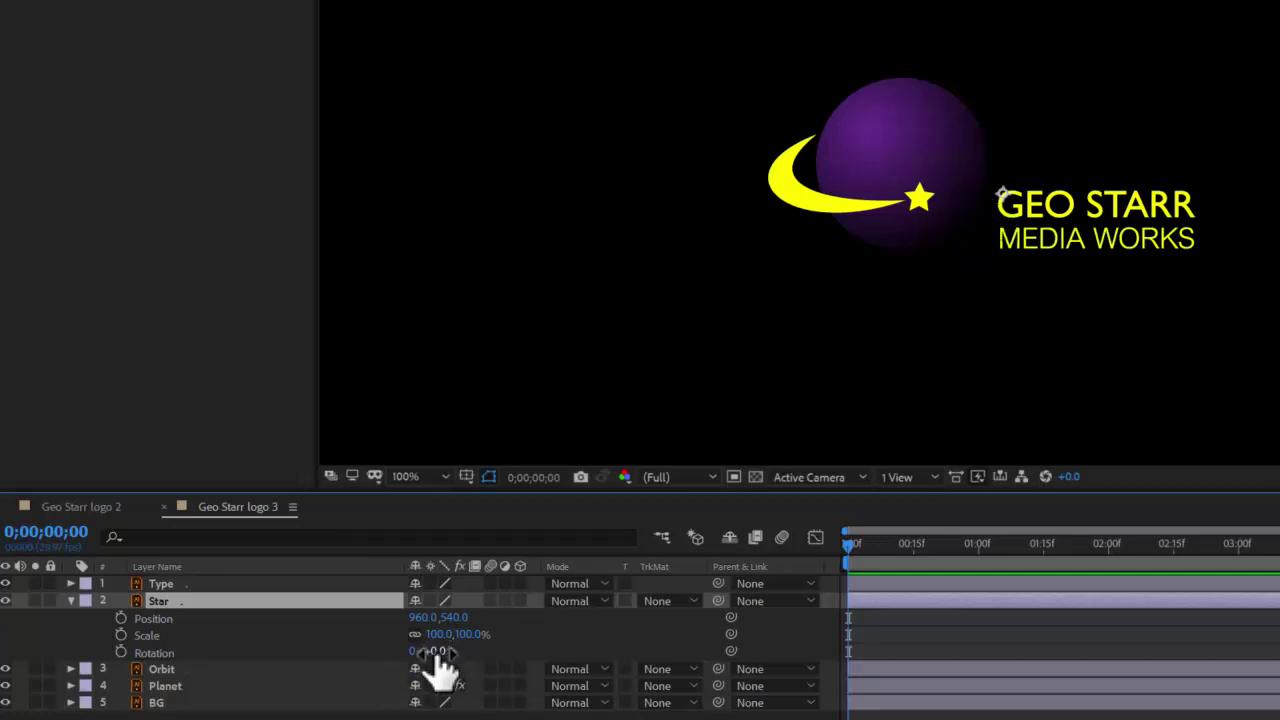
- Try rotating the Star layer around its off-center anchor point and undo the rotation
left_click_drag(437, 660, 570, 712)
key("ctrl+z")
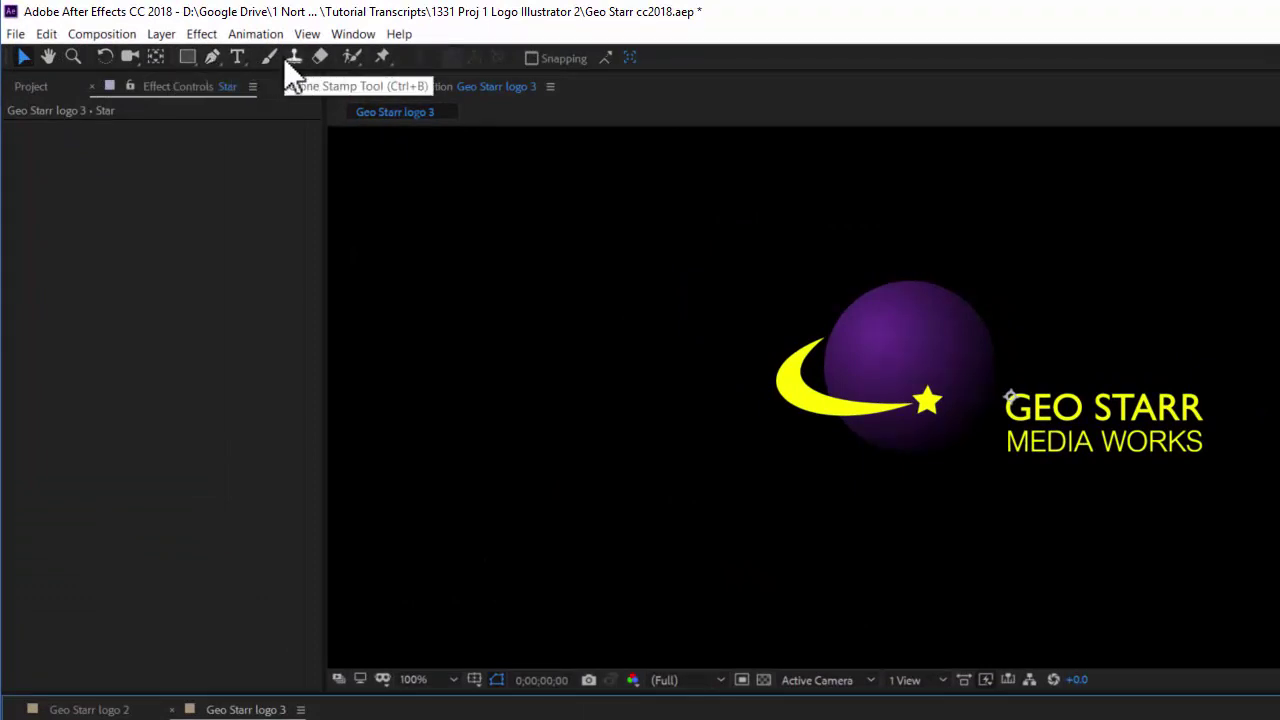
- Move the Star layer's anchor point onto the center of the star with the Pan Behind tool
left_click(154, 56)
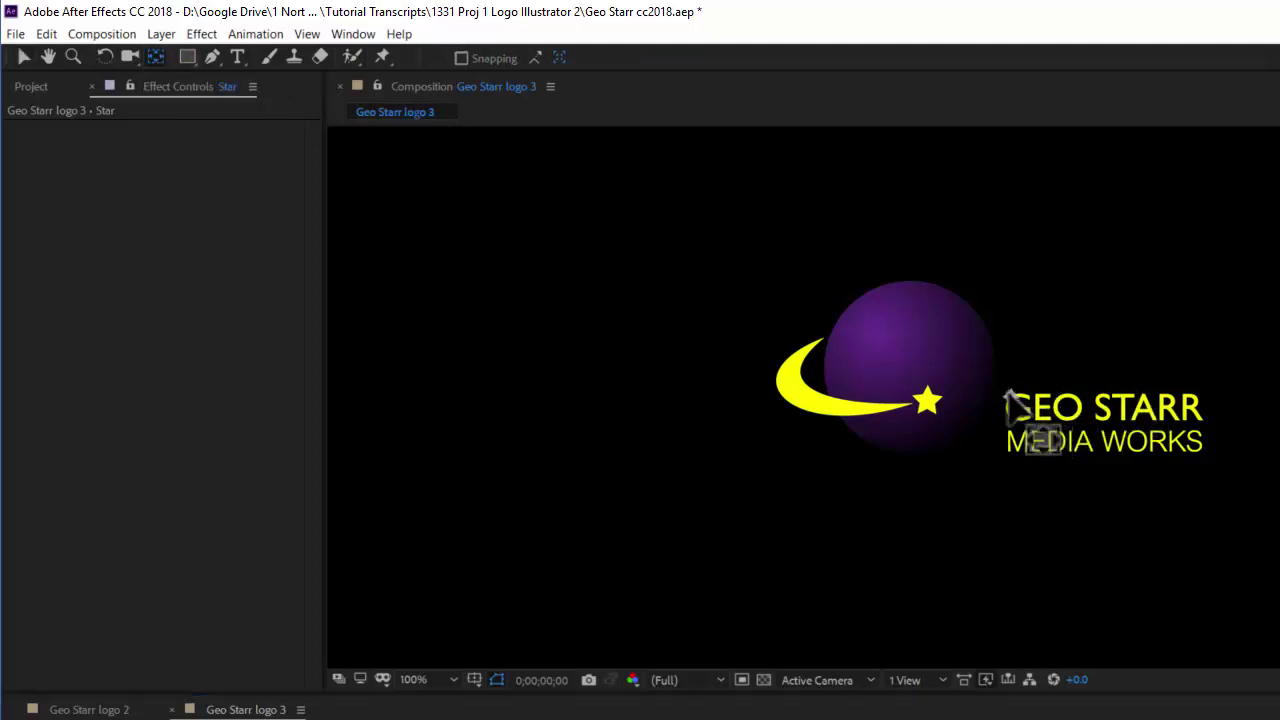
left_click_drag(1008, 396, 928, 396)
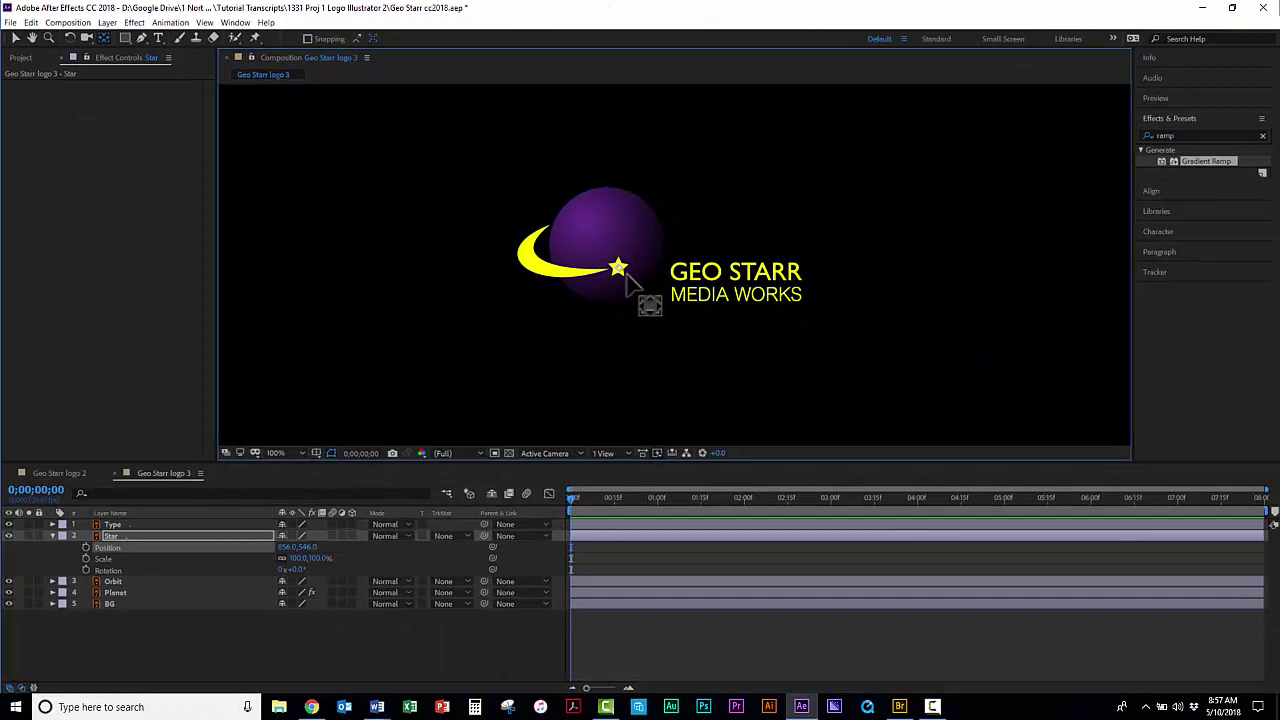
- Nudge the Star layer's anchor point at high magnification so it sits exactly on the center of the star
key("period")
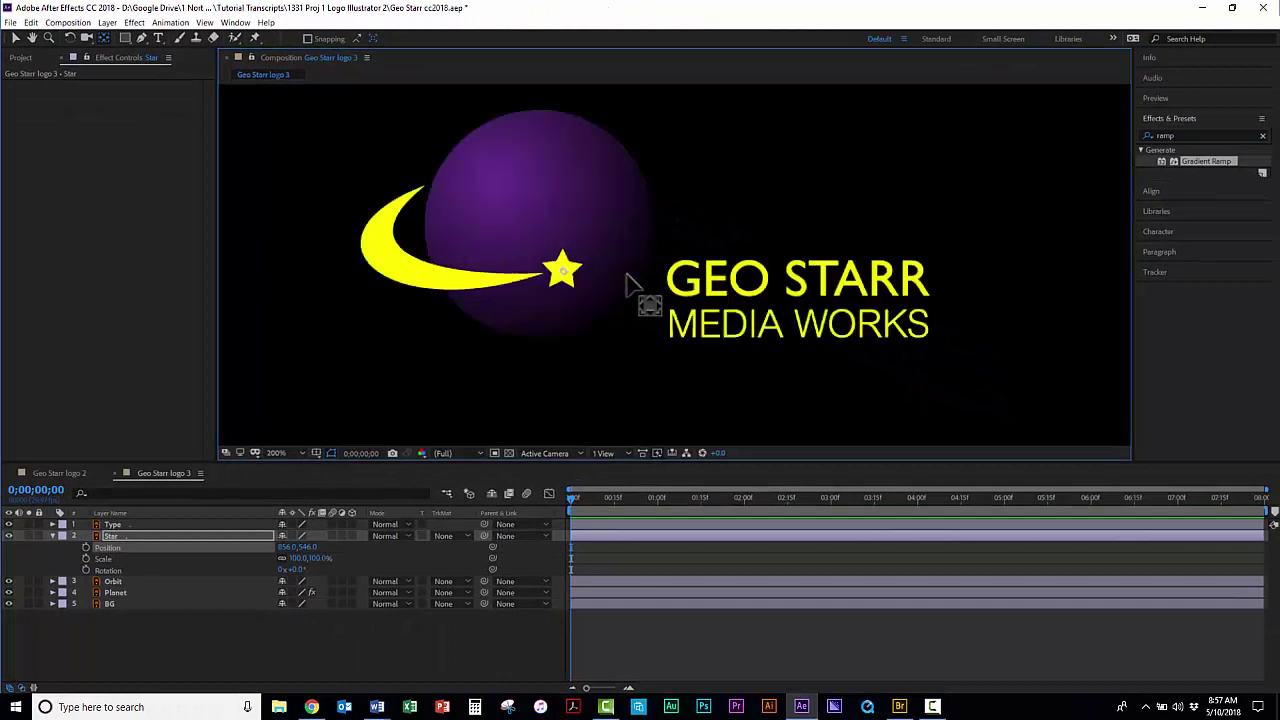
key("period")
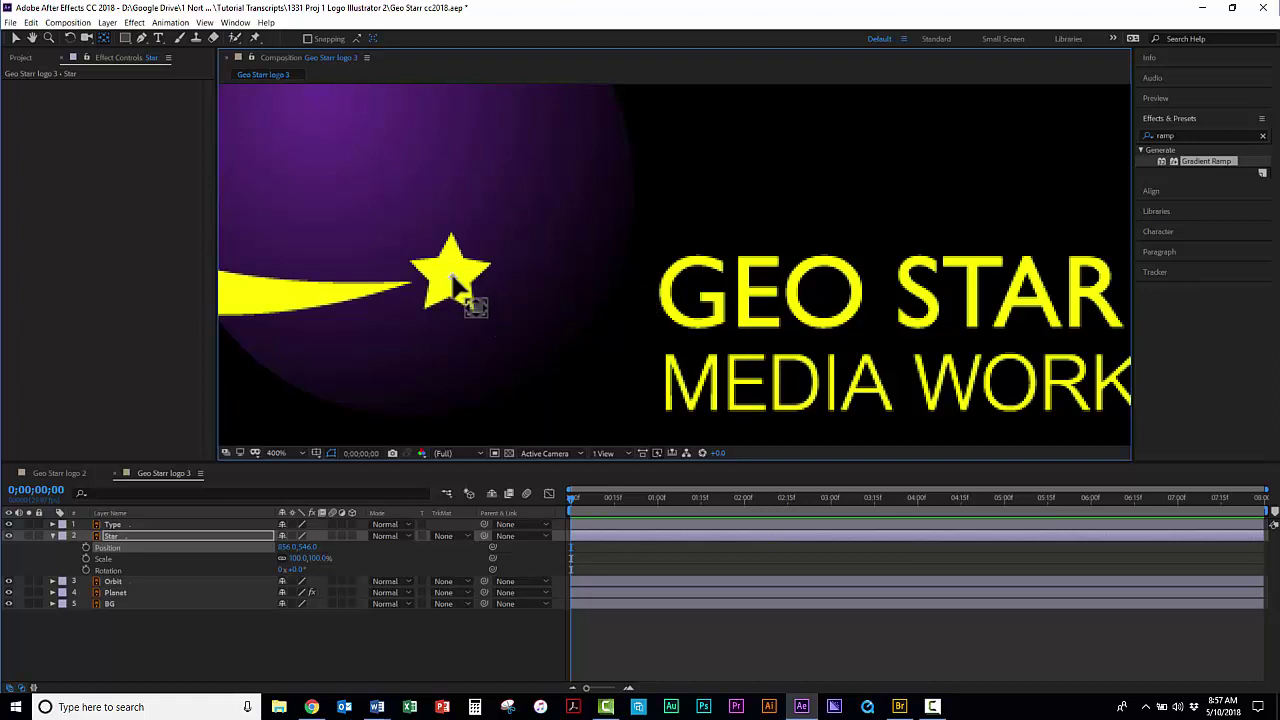
left_click_drag(475, 307, 473, 305)
key("slash")
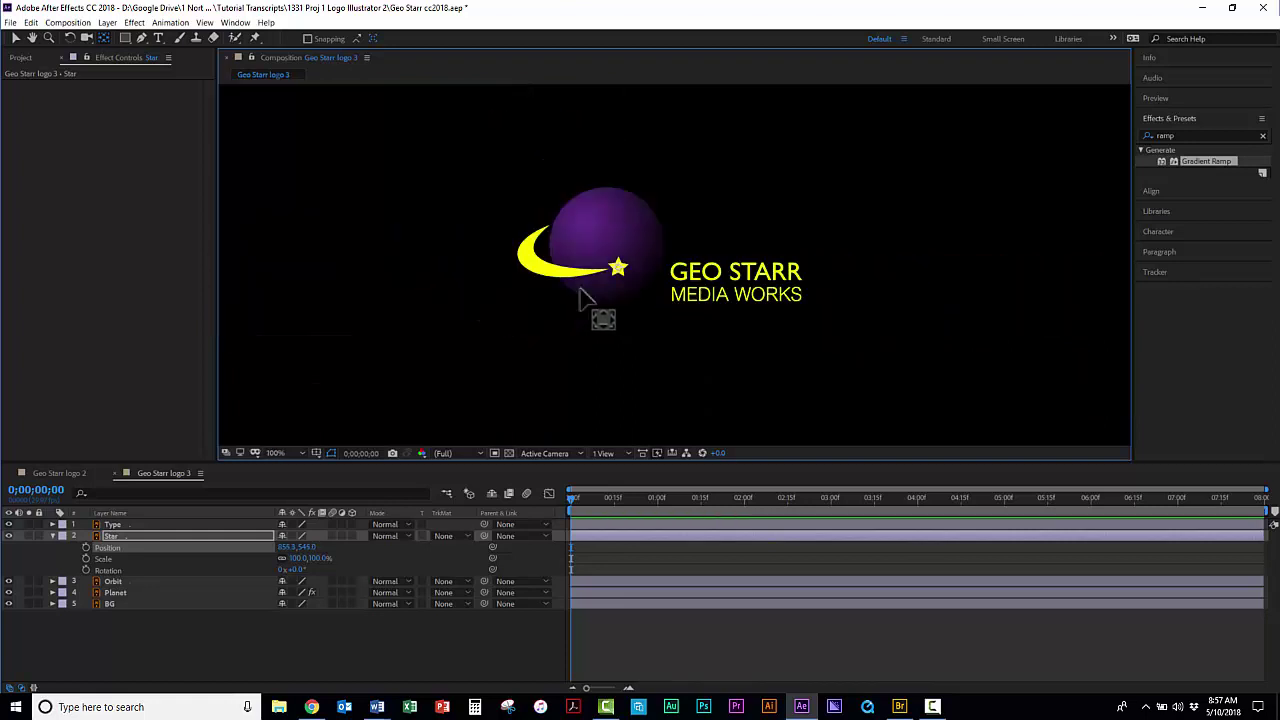
scroll(579, 288, "up", 2)
scroll(577, 288, "down", 2)
scroll(575, 288, "up", 2)
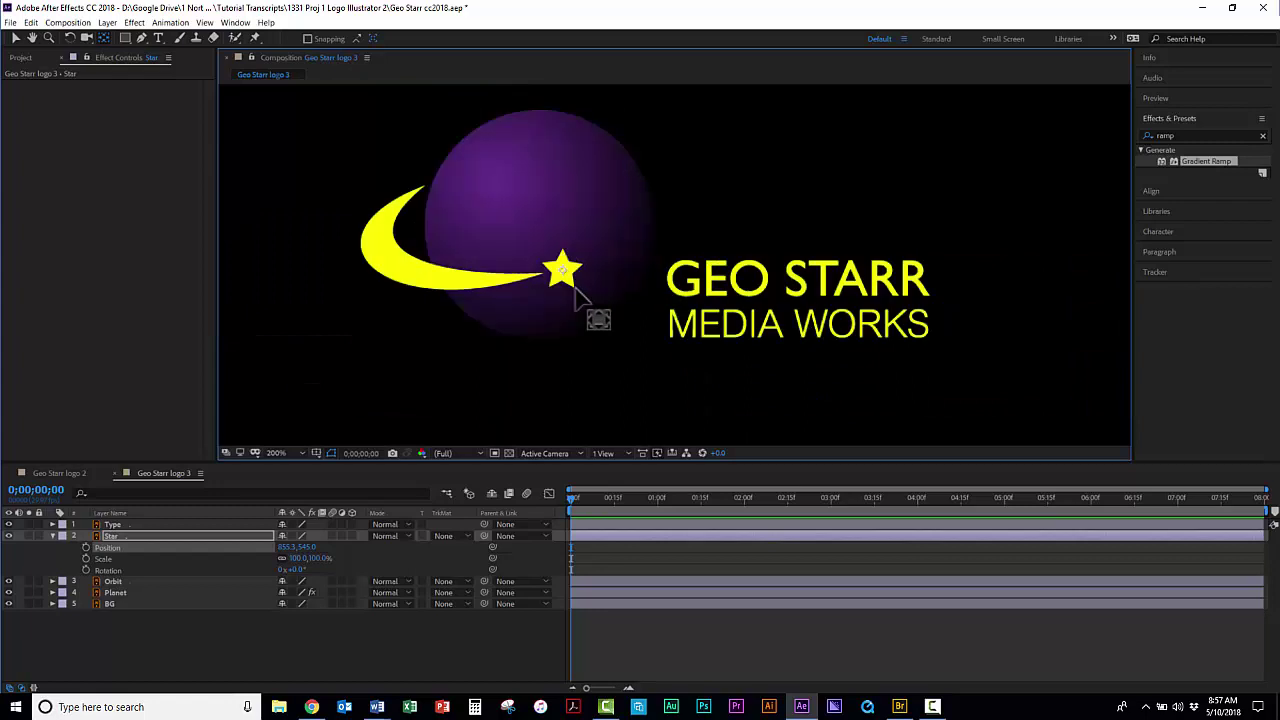
scroll(570, 290, "down", 2)
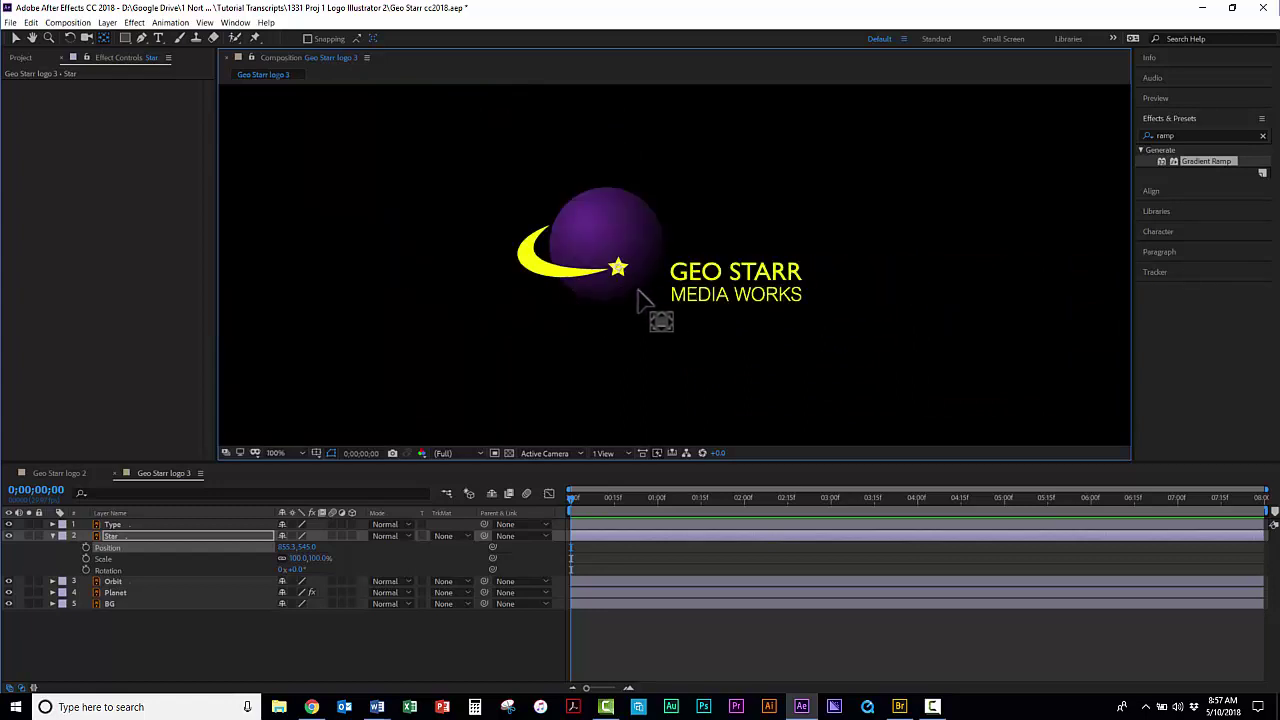
scroll(632, 295, "down", 6)
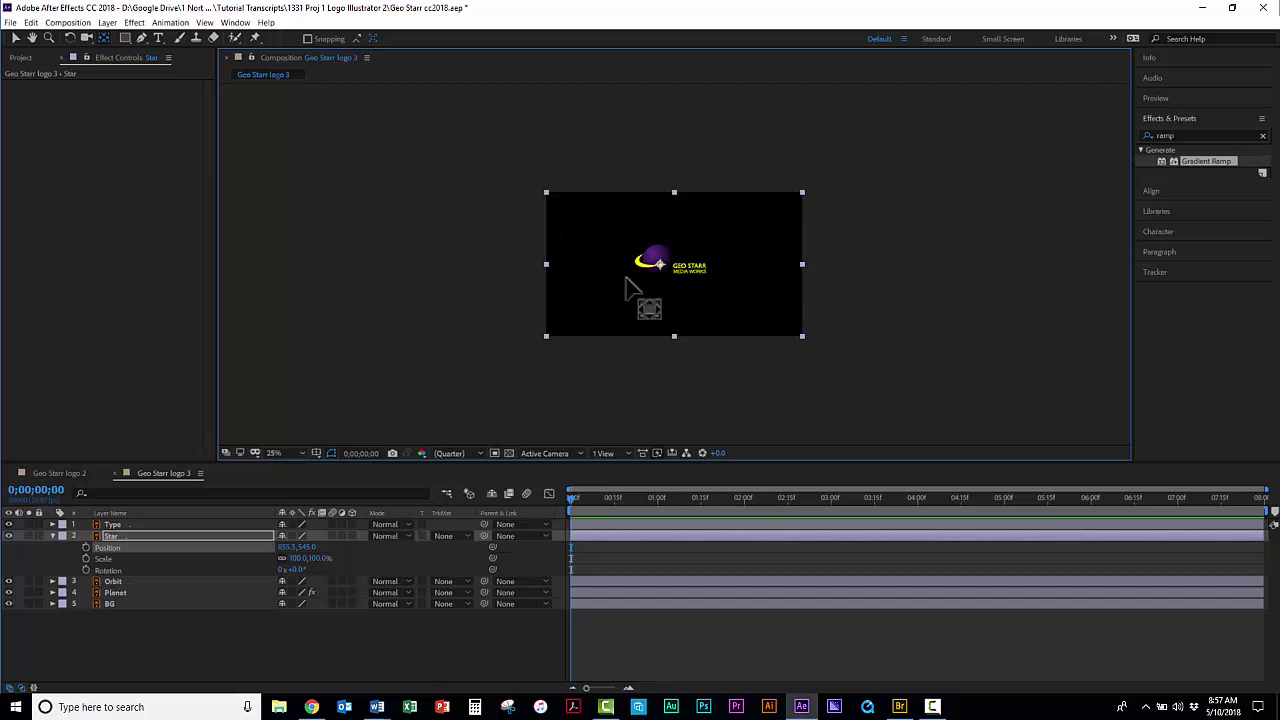
key("period")
key("period")
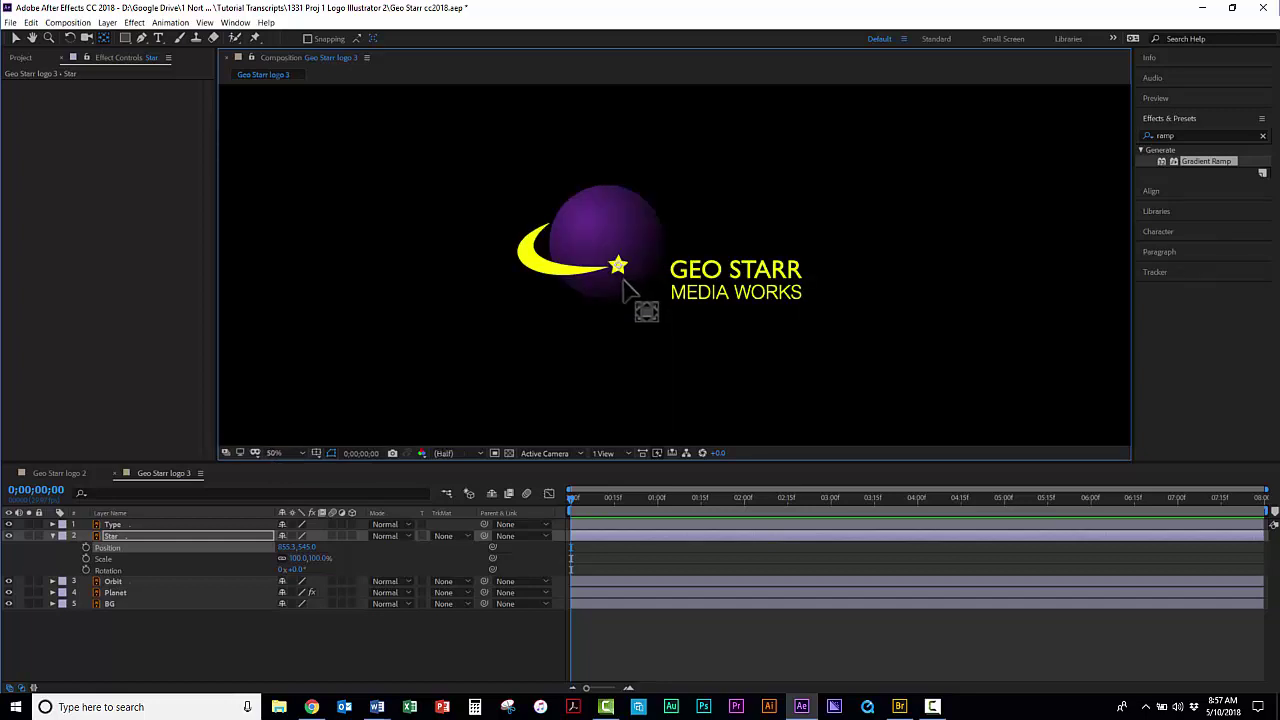
key("comma")
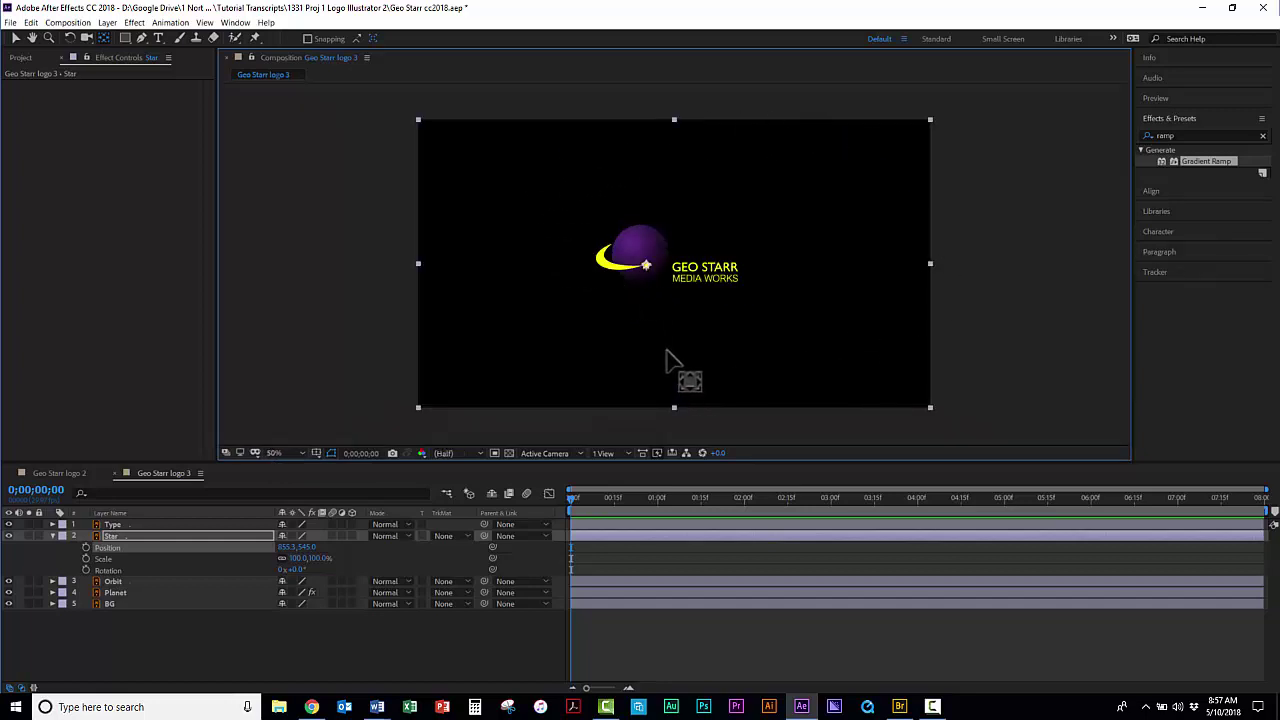
key("period")
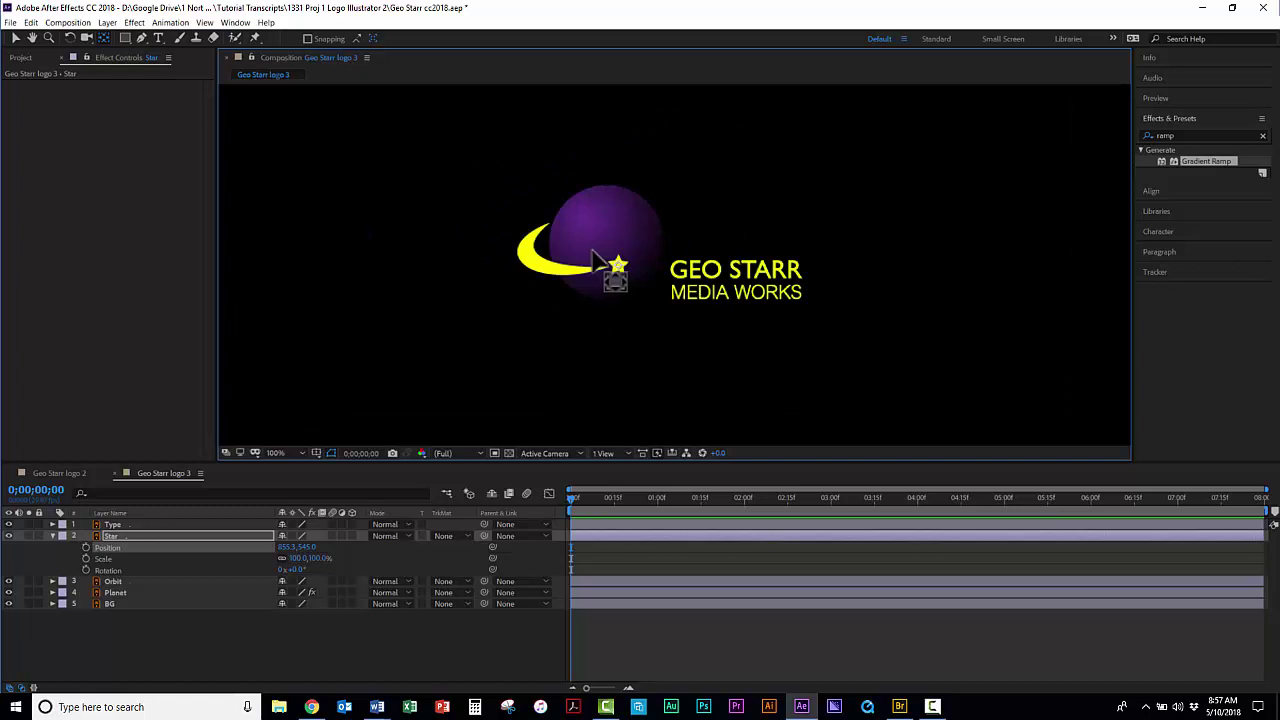
key("period")
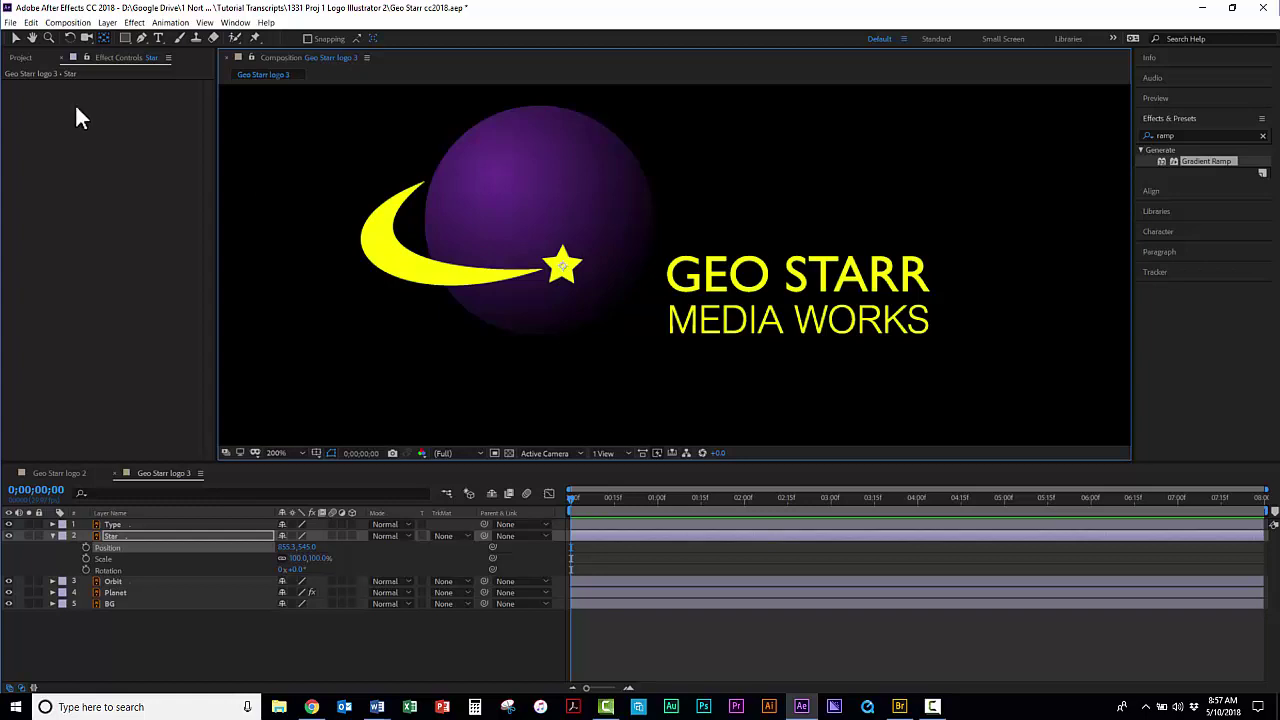
- Return to the Selection tool and set Position and Scale keyframes on the Star layer at 0;00;03;00
left_click(16, 40)
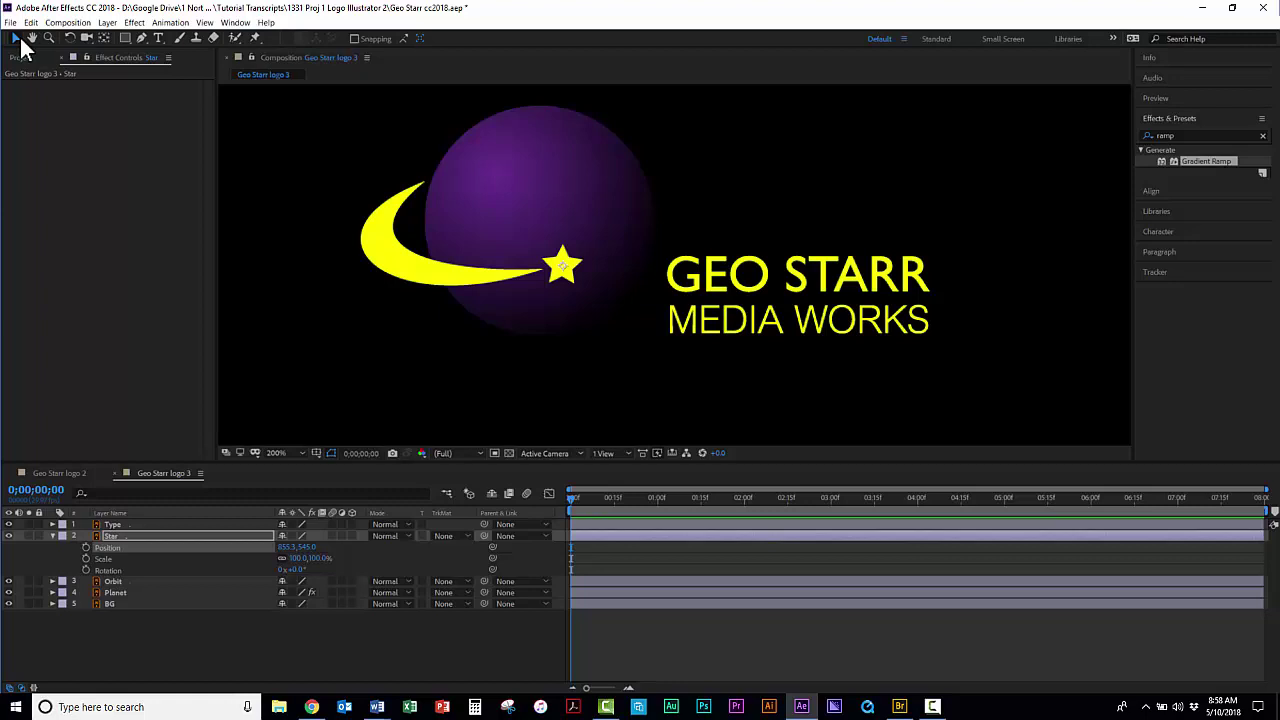
left_click(831, 500)
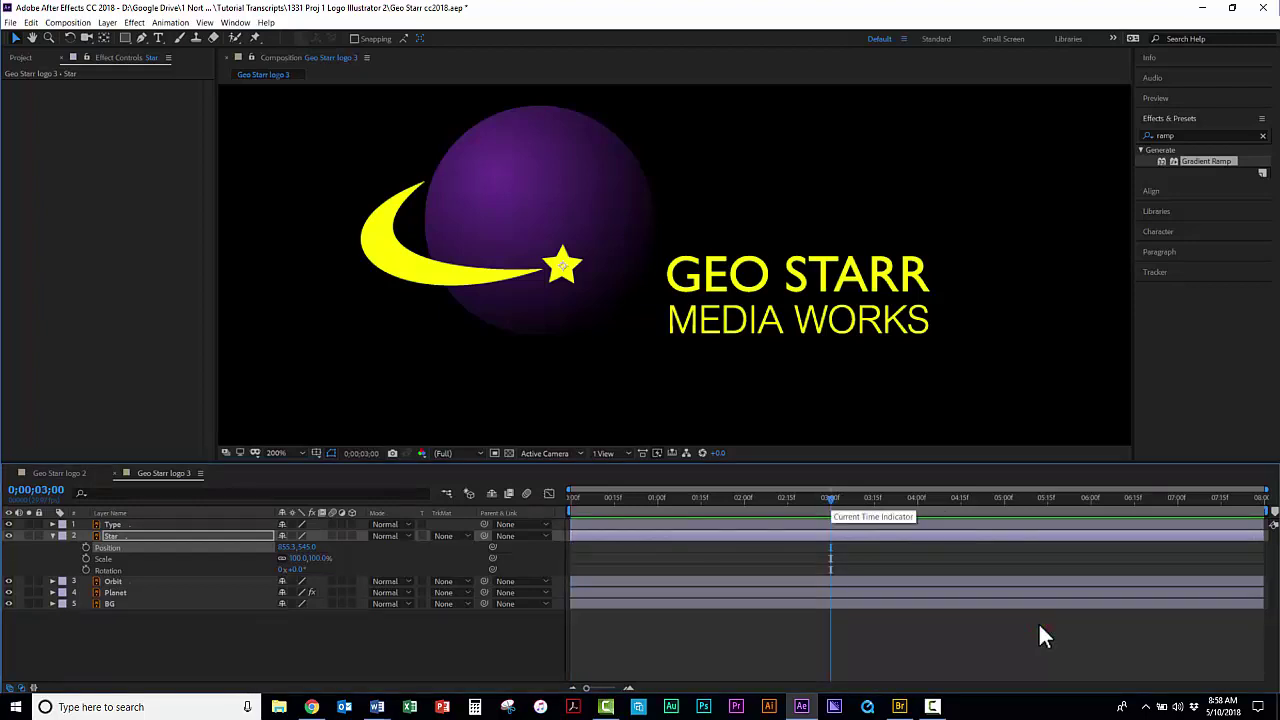
left_click(814, 496)
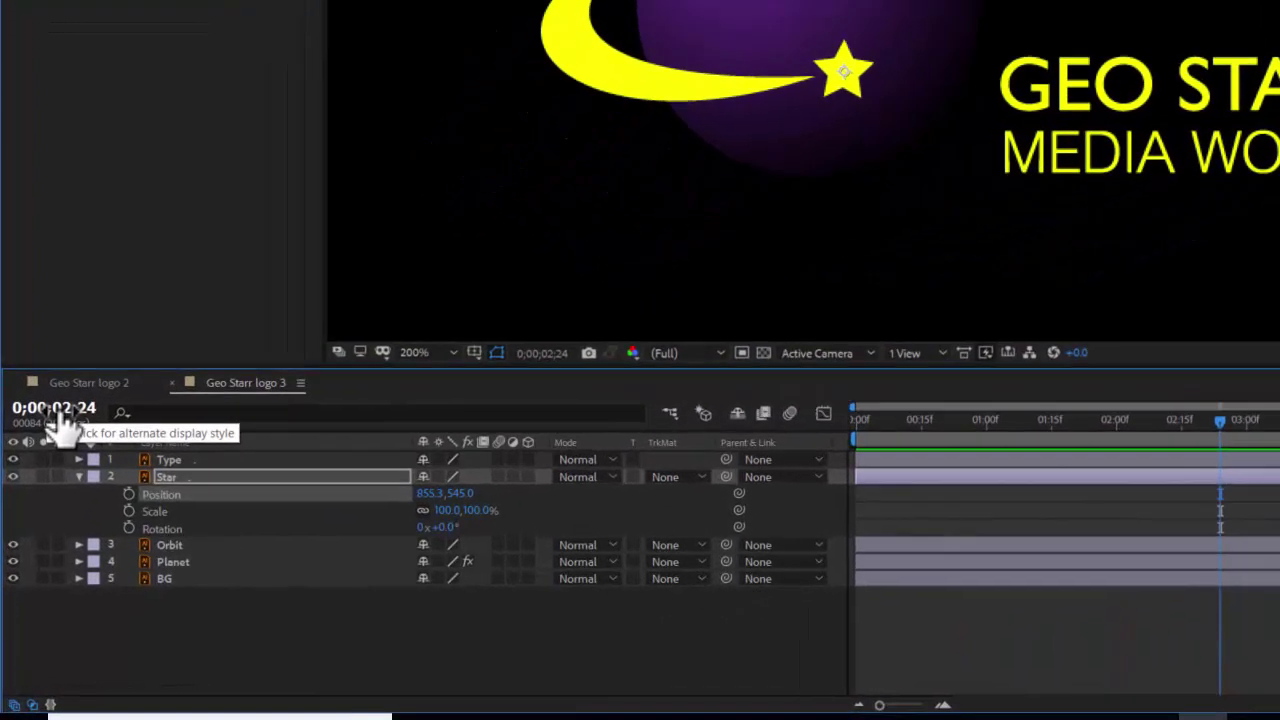
left_click(38, 491)
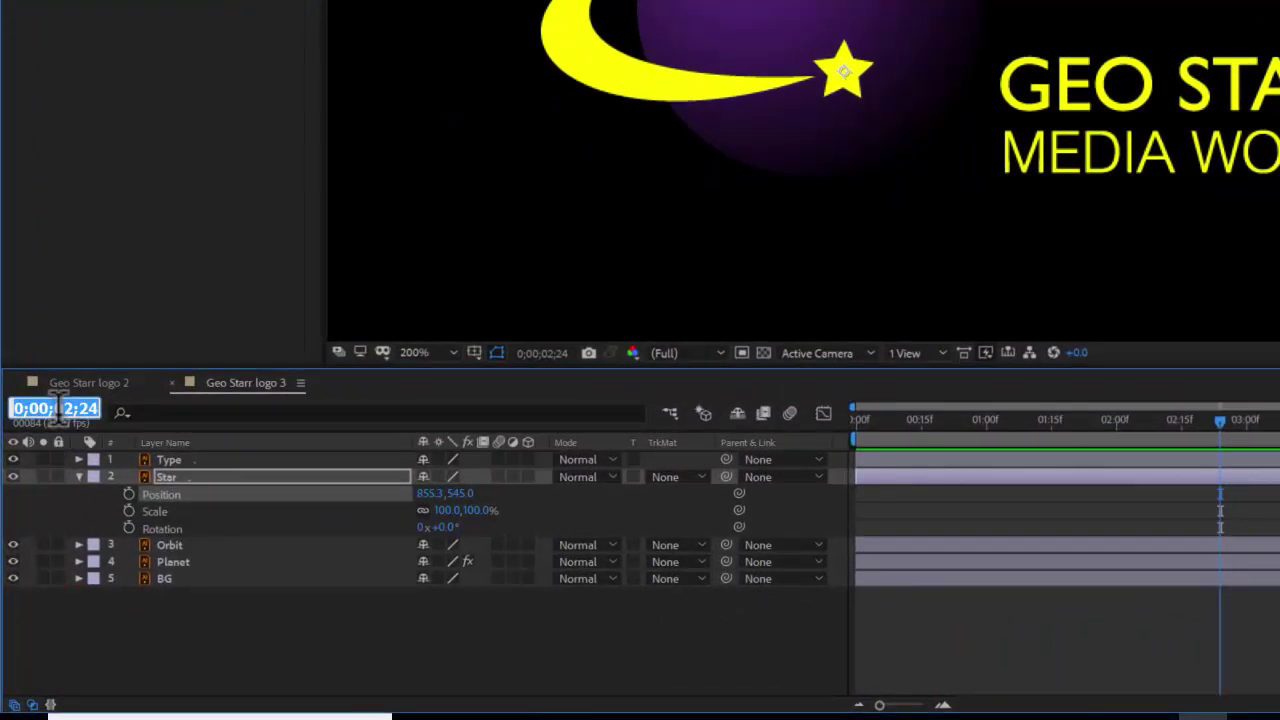
type("300")
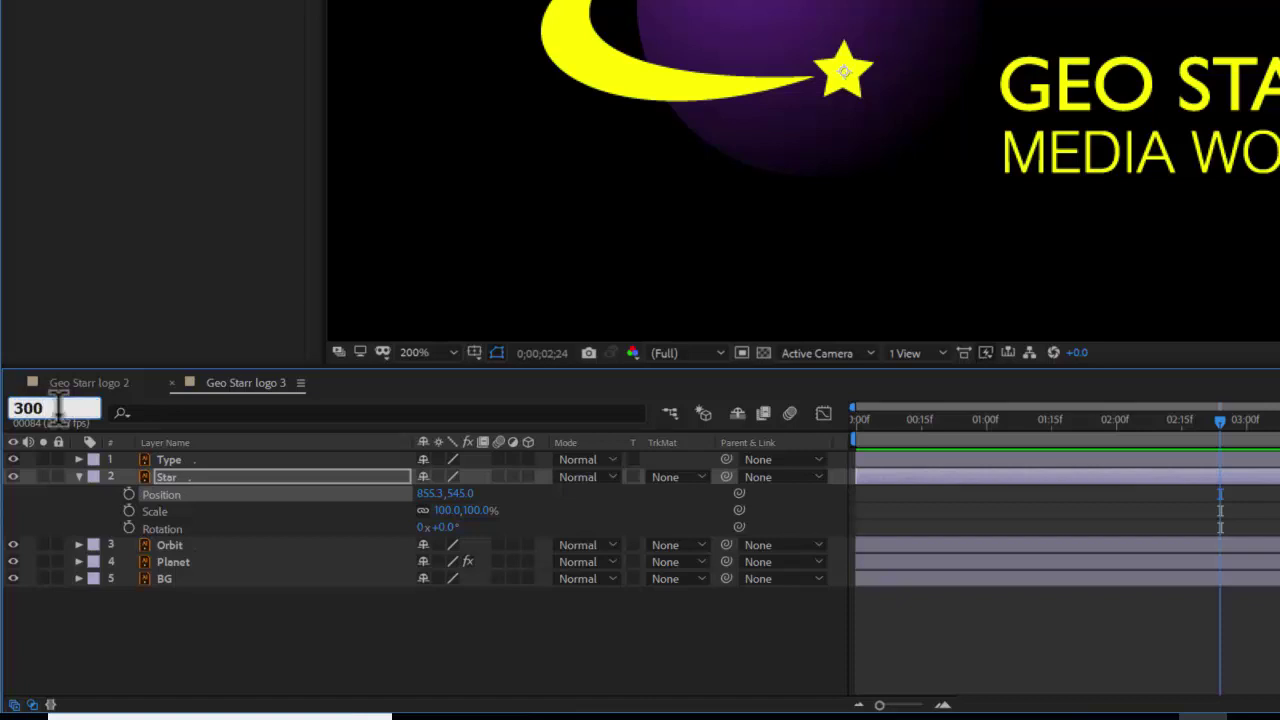
key("Return")
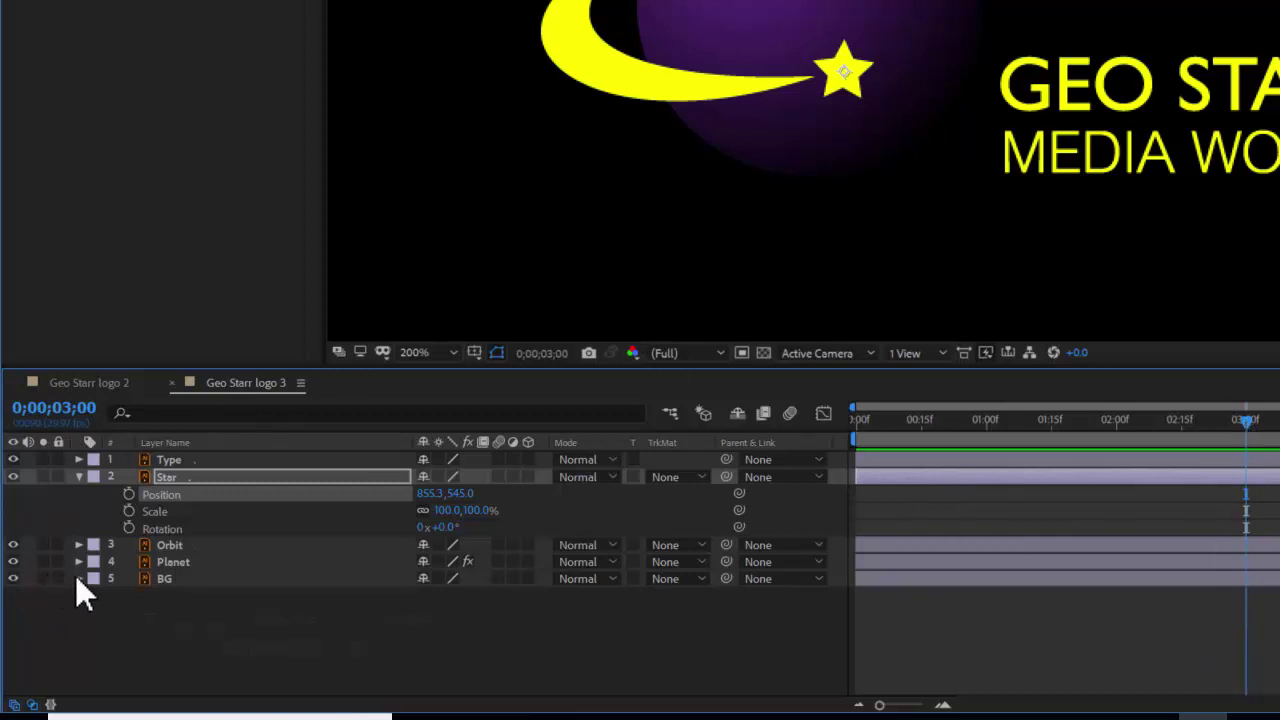
left_click(128, 495)
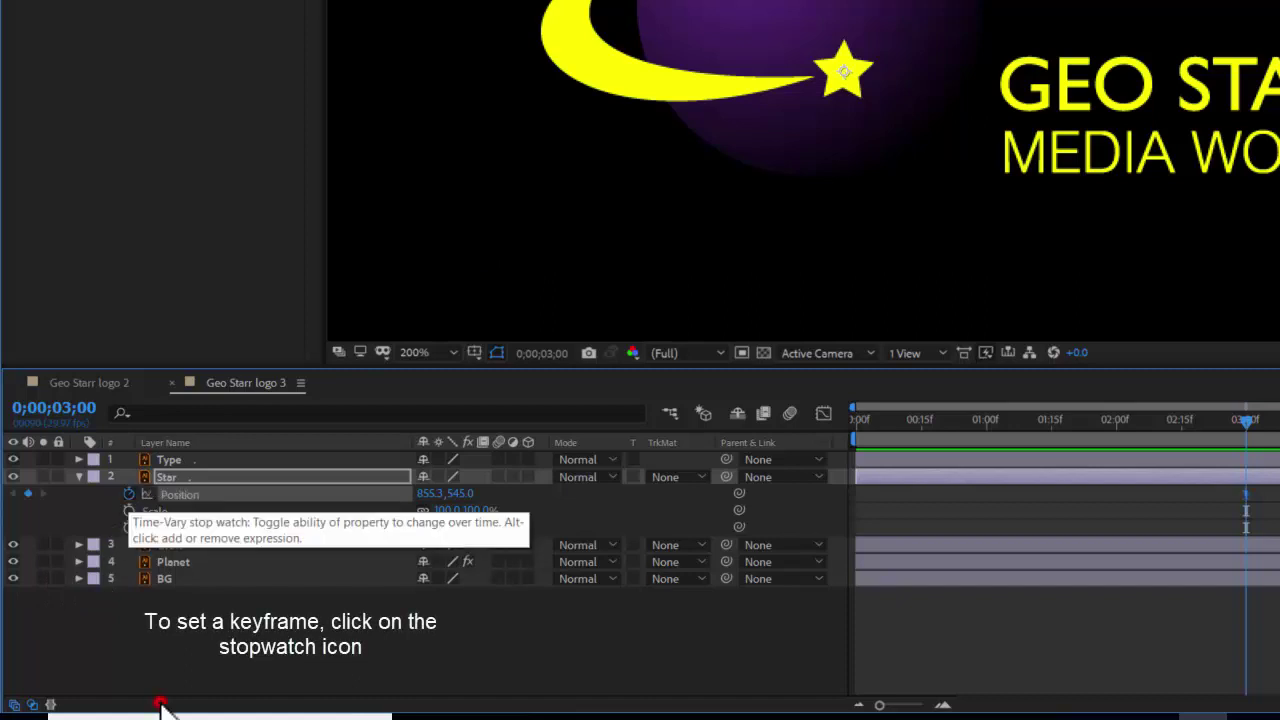
left_click(128, 511)
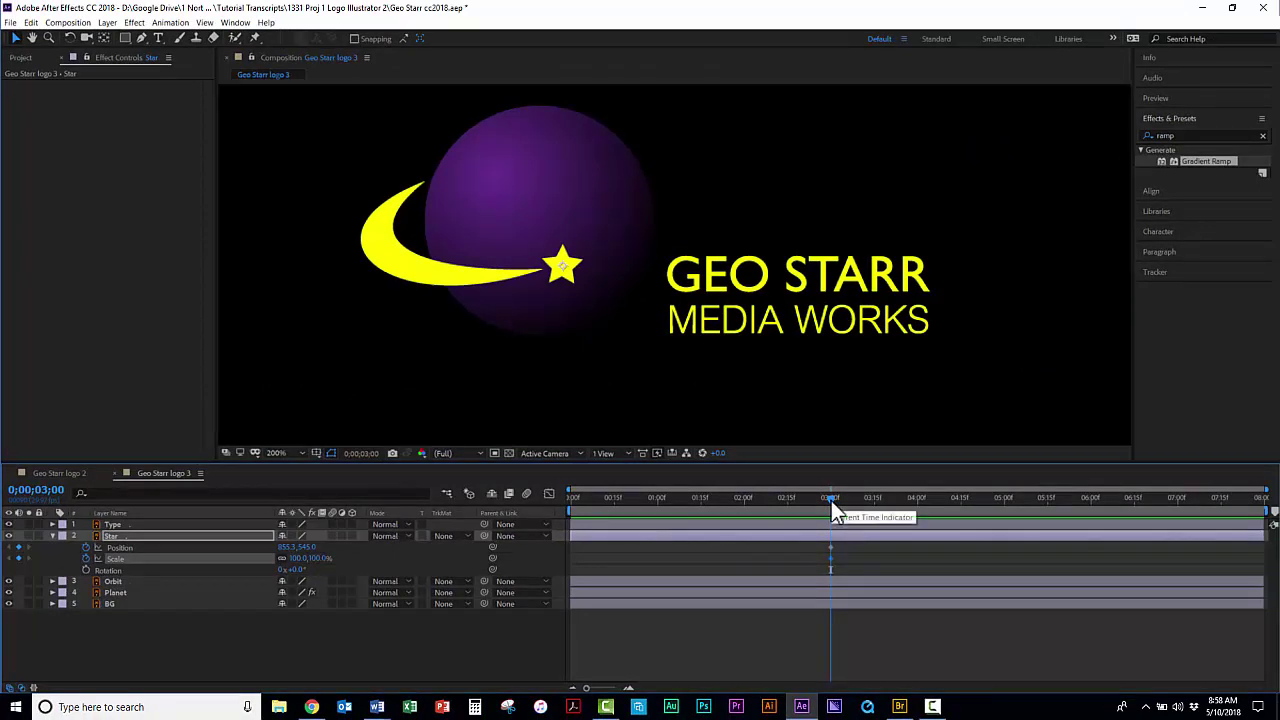
- At 0;00;00;00, move the star onto the upper tip of the orbit, at a position of about 728, 466.5
left_click_drag(831, 500, 571, 505)
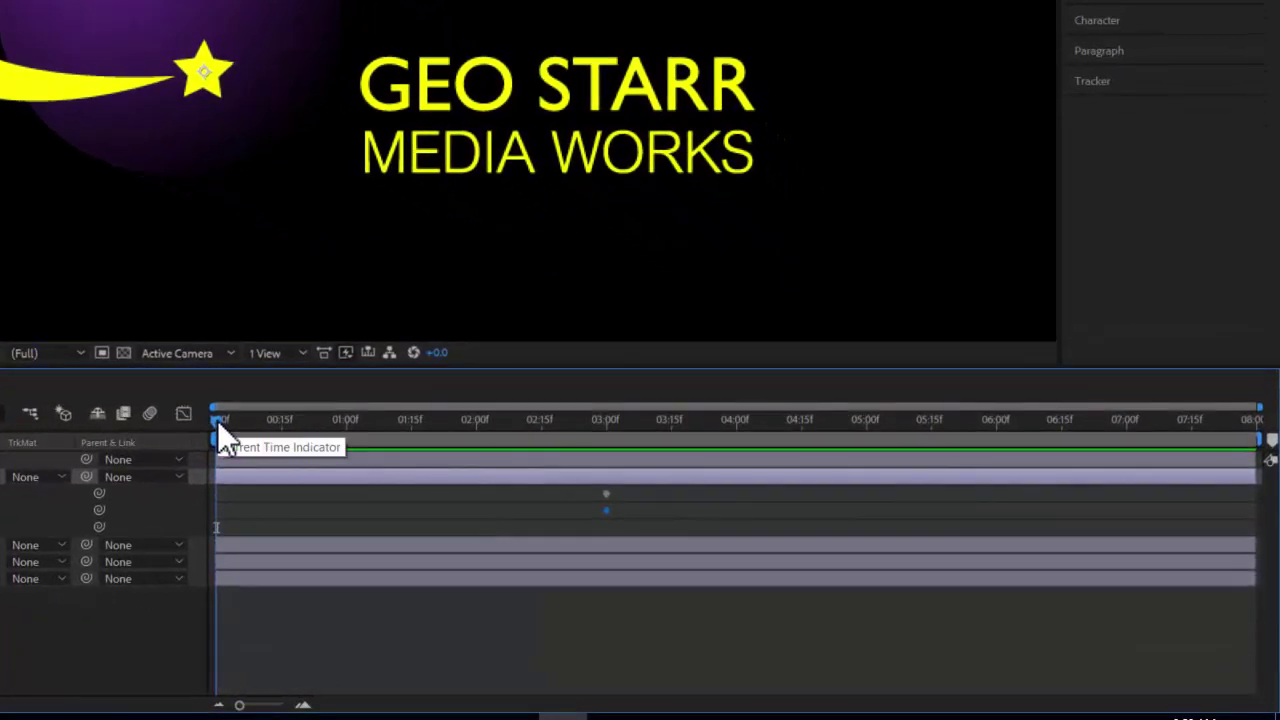
left_click(794, 604)
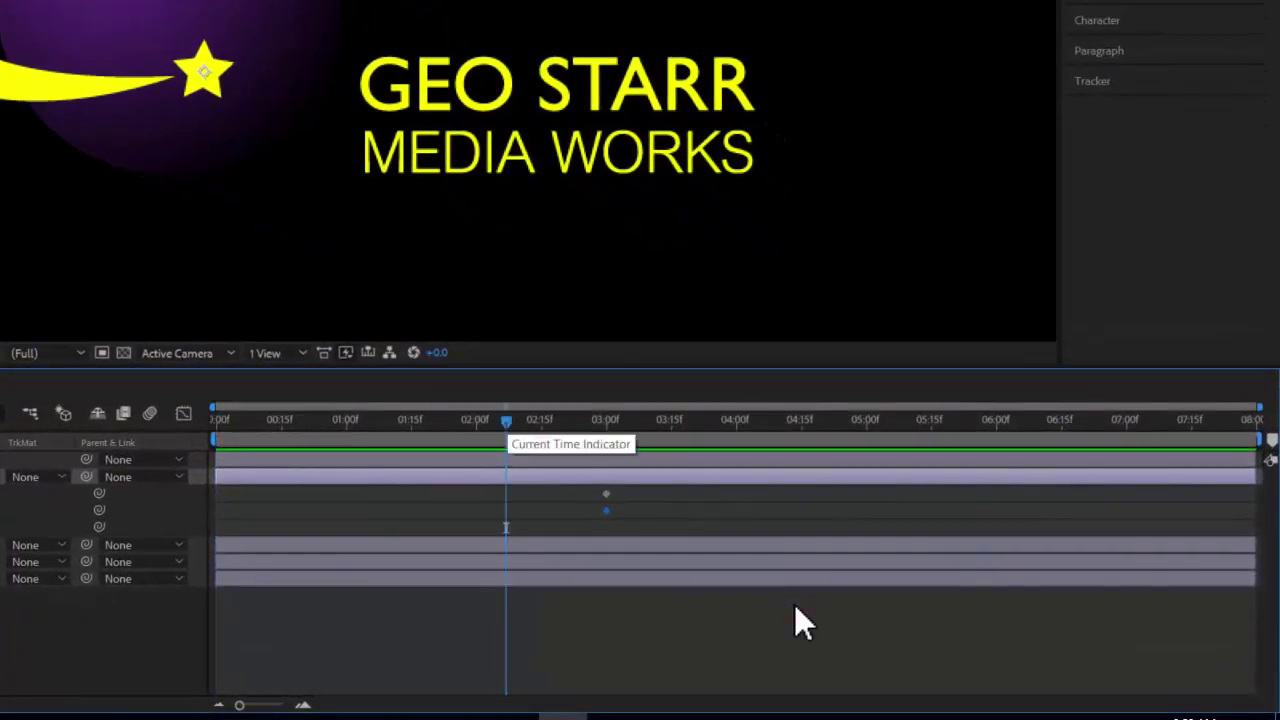
key("Home")
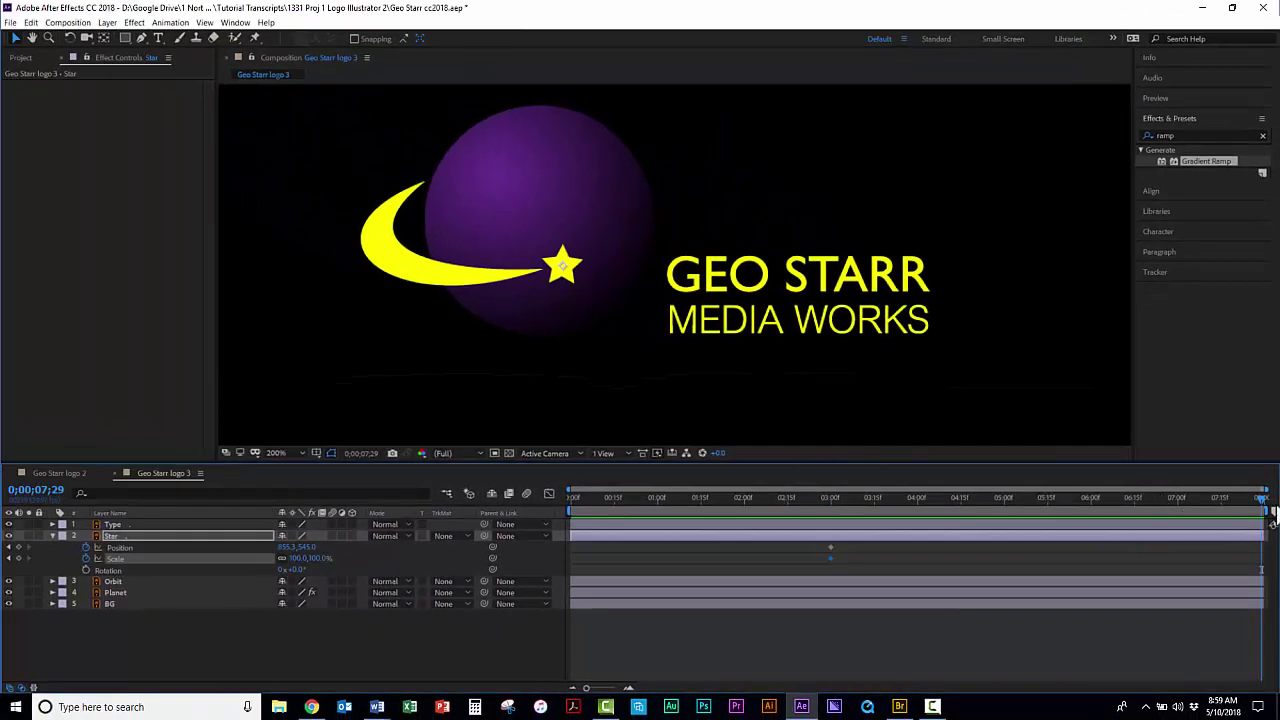
key("Home")
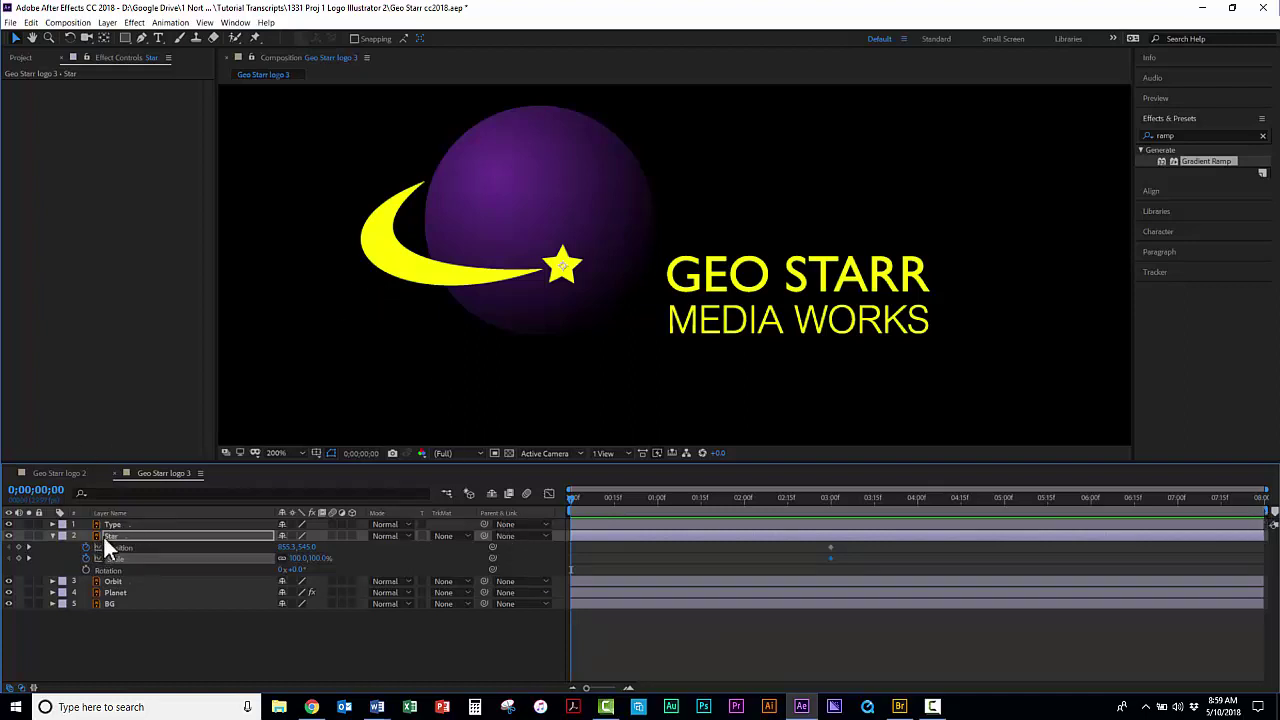
key("Return")
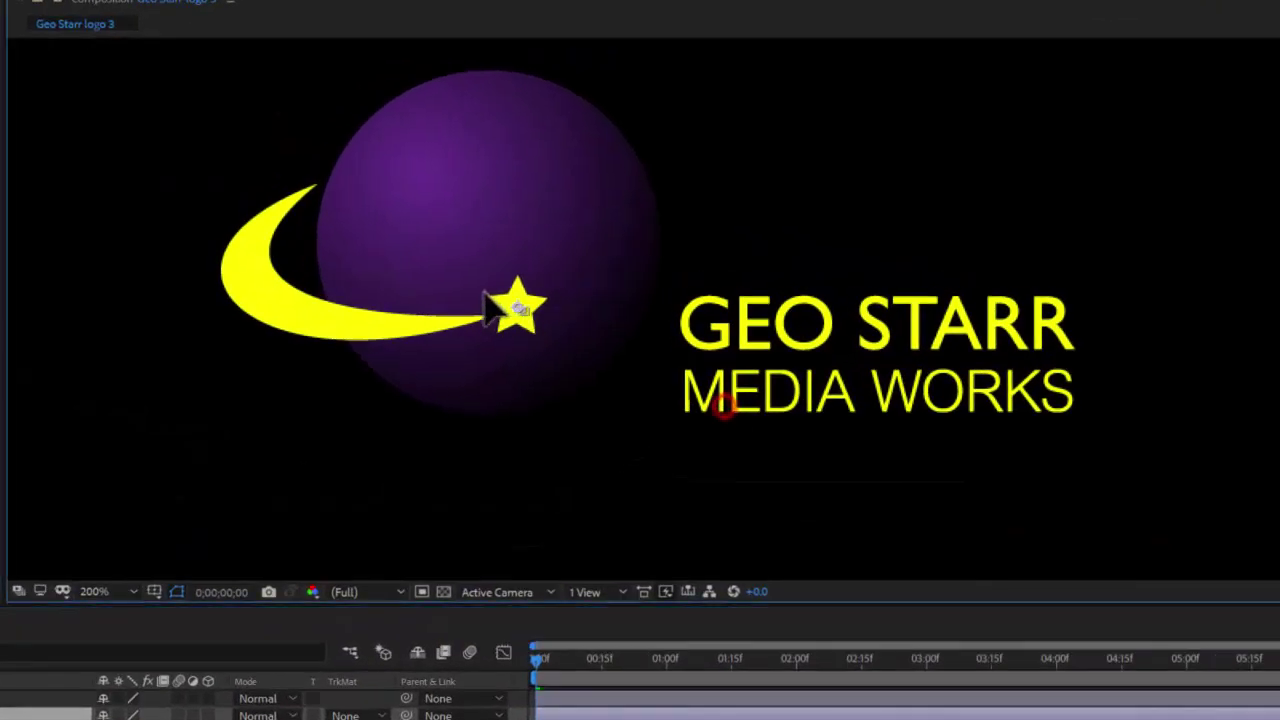
left_click_drag(536, 297, 317, 186)
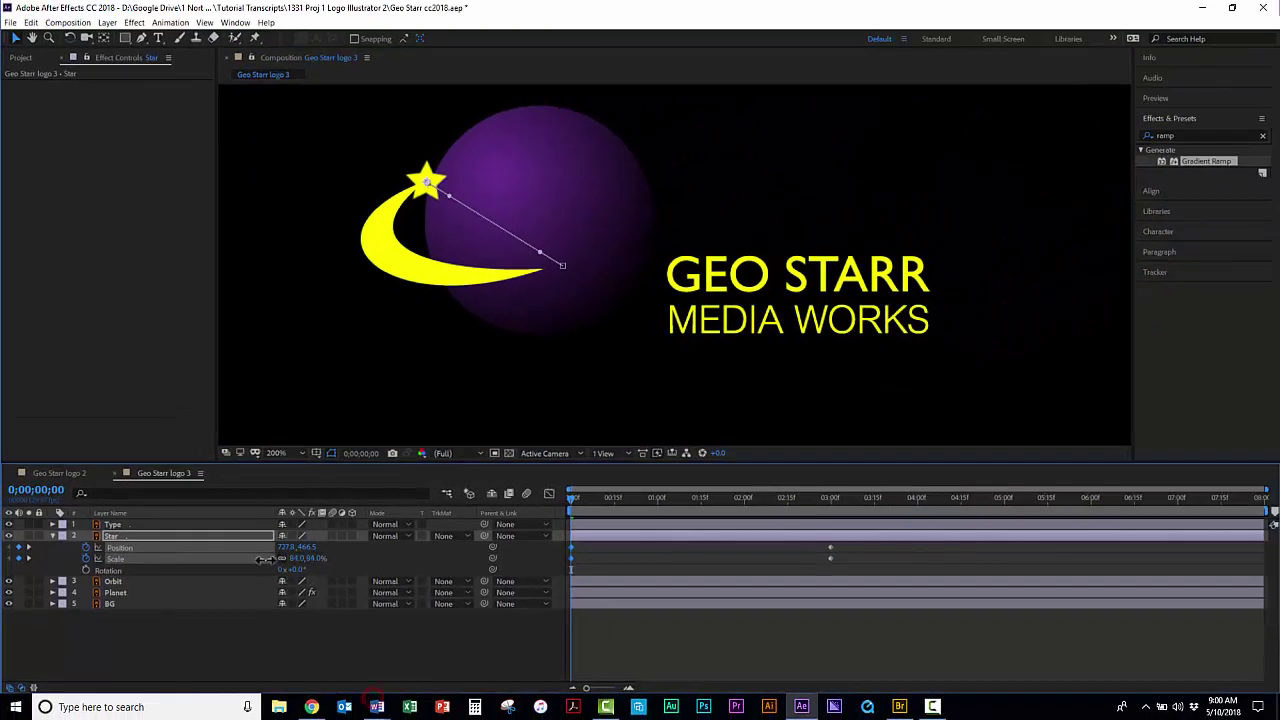
- Set the Star layer's Scale to 0% at the first frame and scrub to check the growth
left_click_drag(297, 552, 240, 607)
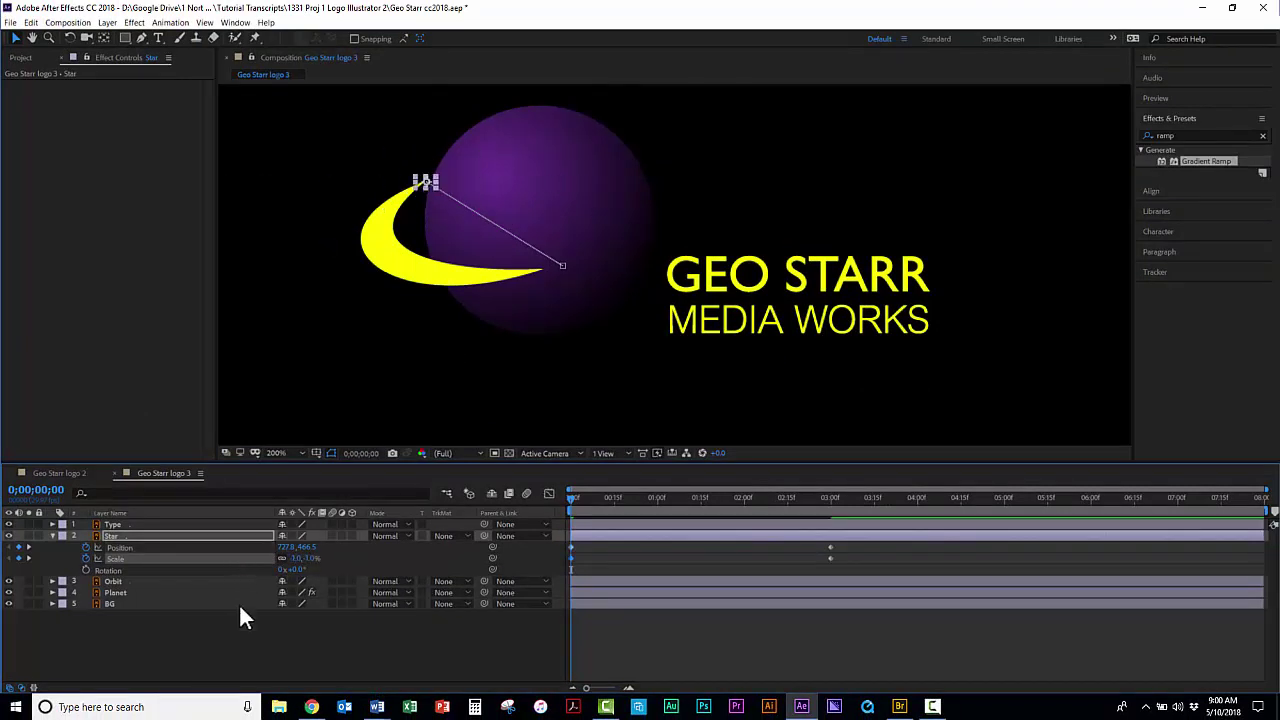
left_click_drag(292, 560, 297, 524)
left_click(298, 558)
type("0")
key("Return")
left_click_drag(574, 500, 559, 528)
- Adjust both direction handles of the star's motion path so it curves along the middle of the yellow orbit
left_click(532, 234)
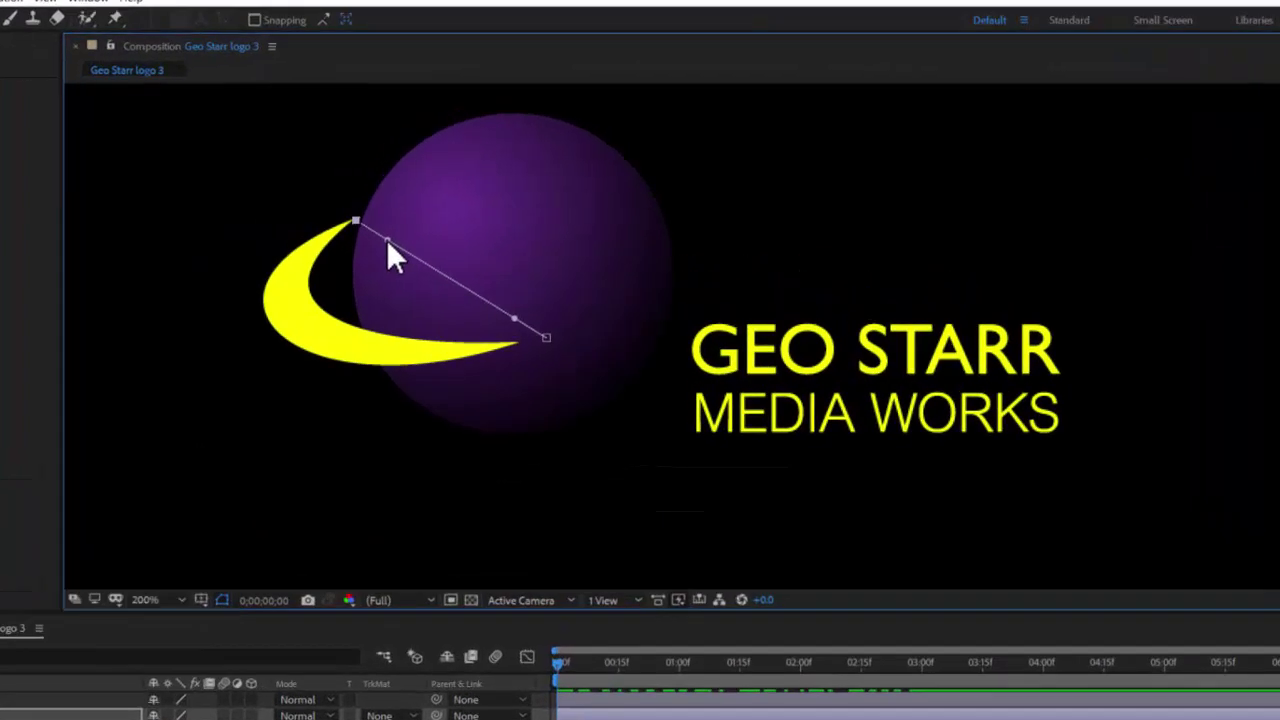
left_click_drag(348, 254, 141, 342)
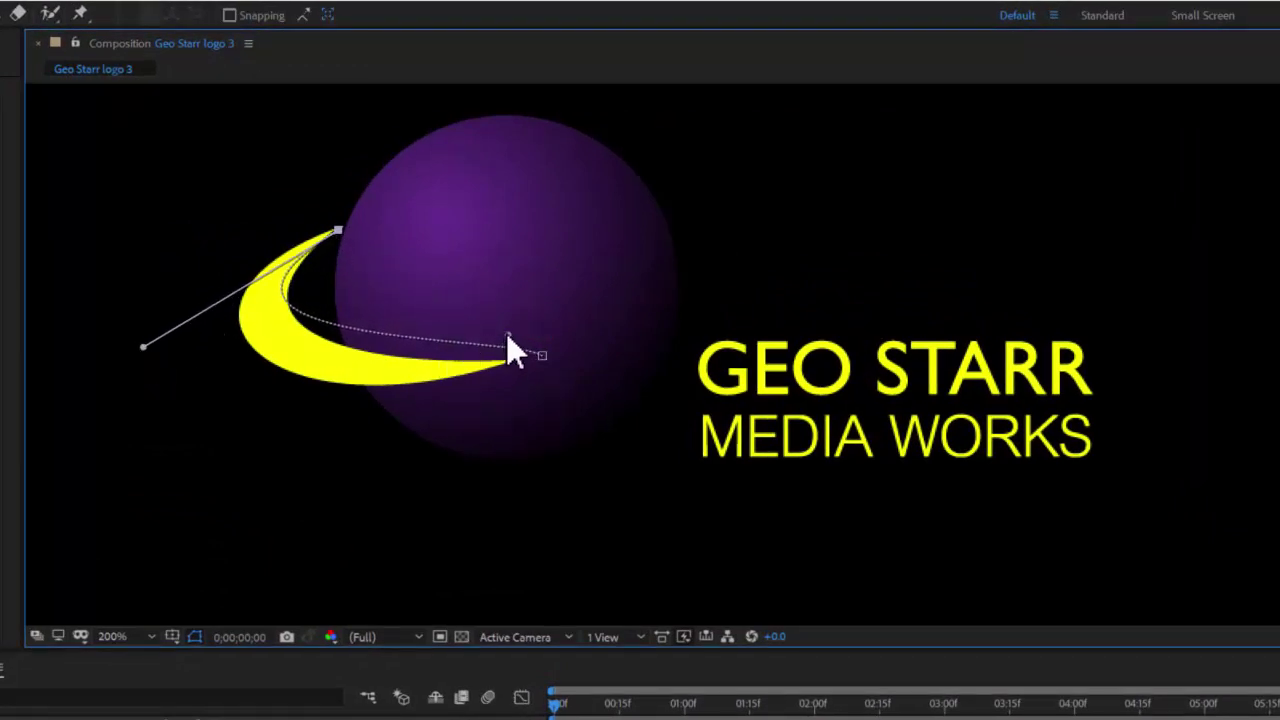
left_click_drag(507, 335, 356, 391)
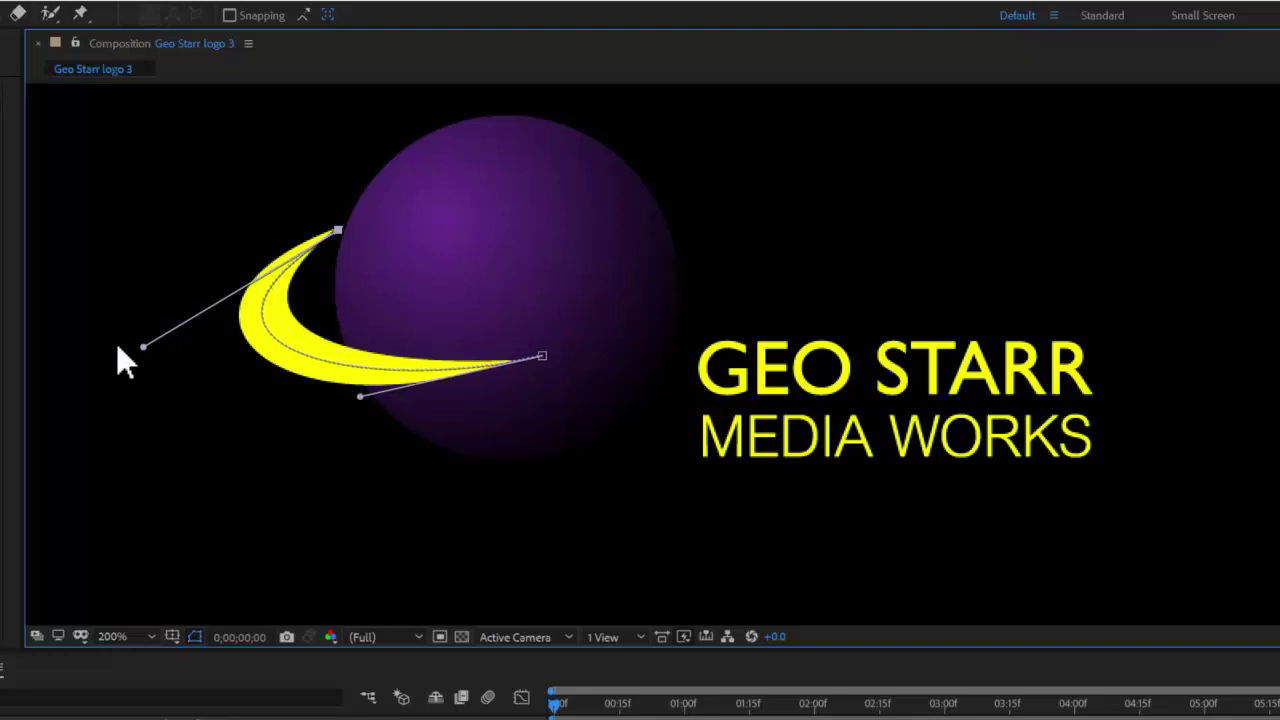
left_click_drag(143, 346, 162, 320)
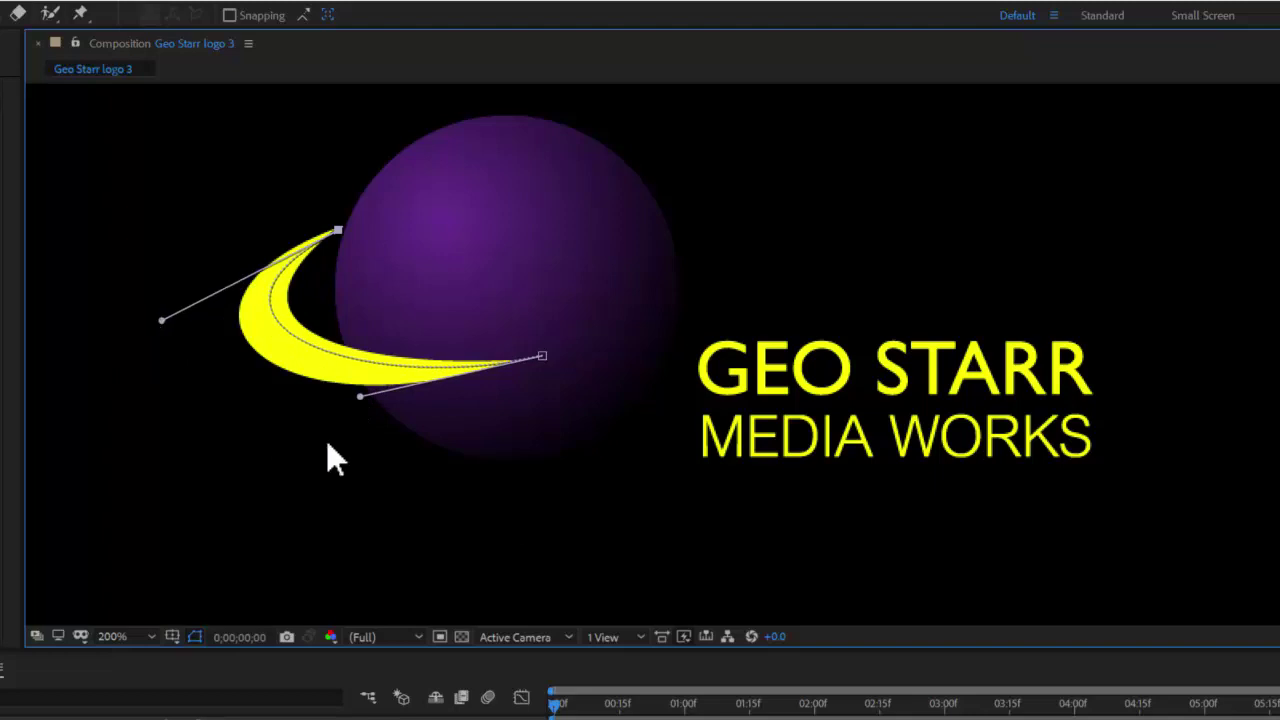
left_click_drag(360, 395, 338, 409)
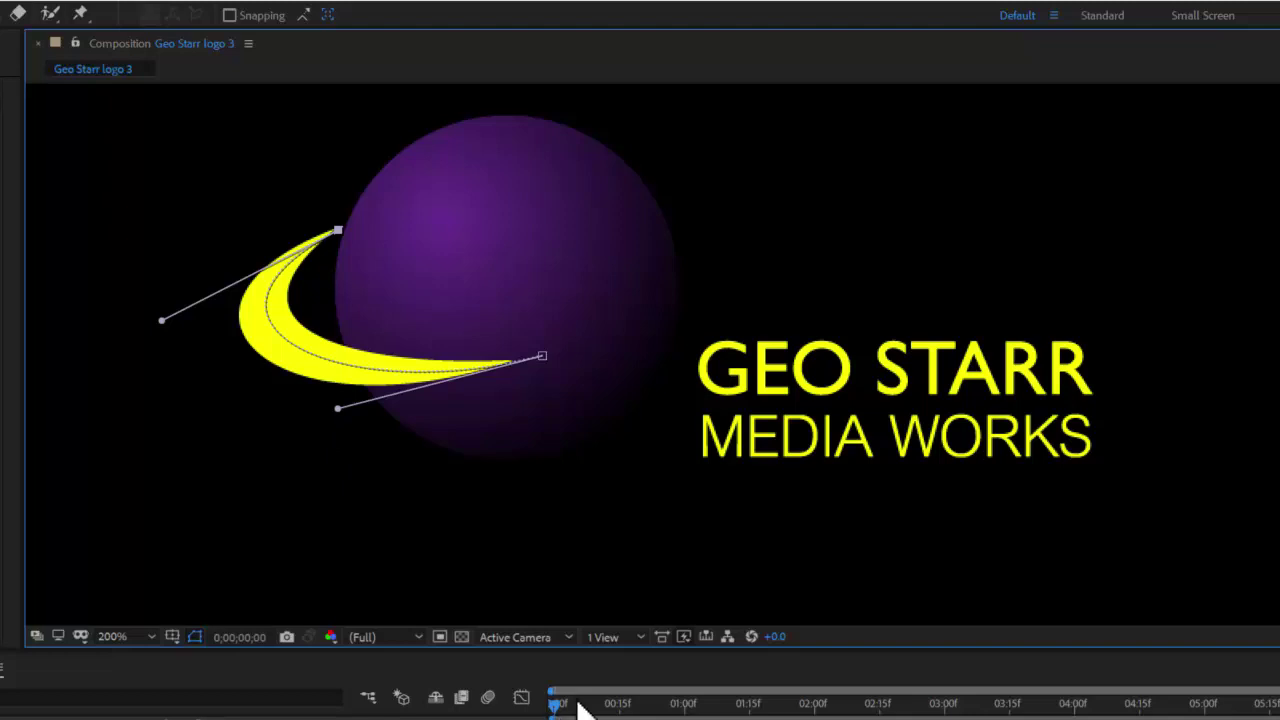
- Preview the star's motion along its curved path with the Orbit layer hidden
left_click_drag(555, 702, 944, 704)
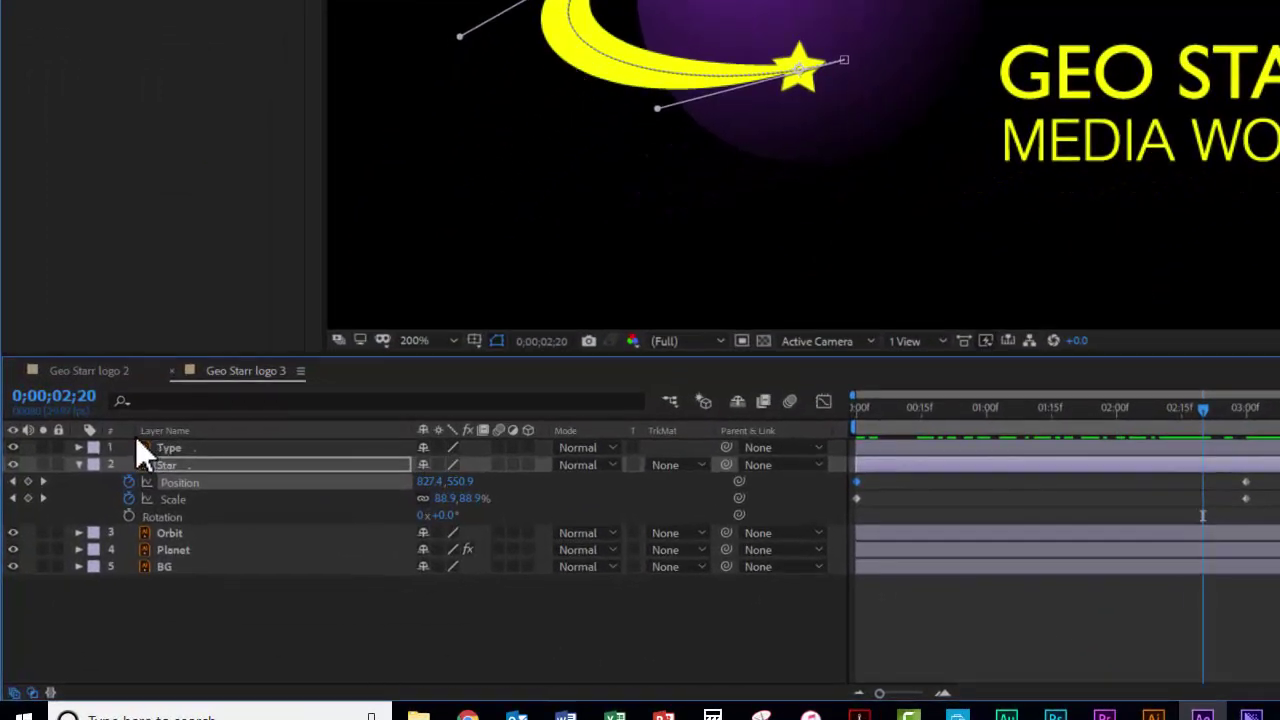
left_click(12, 533)
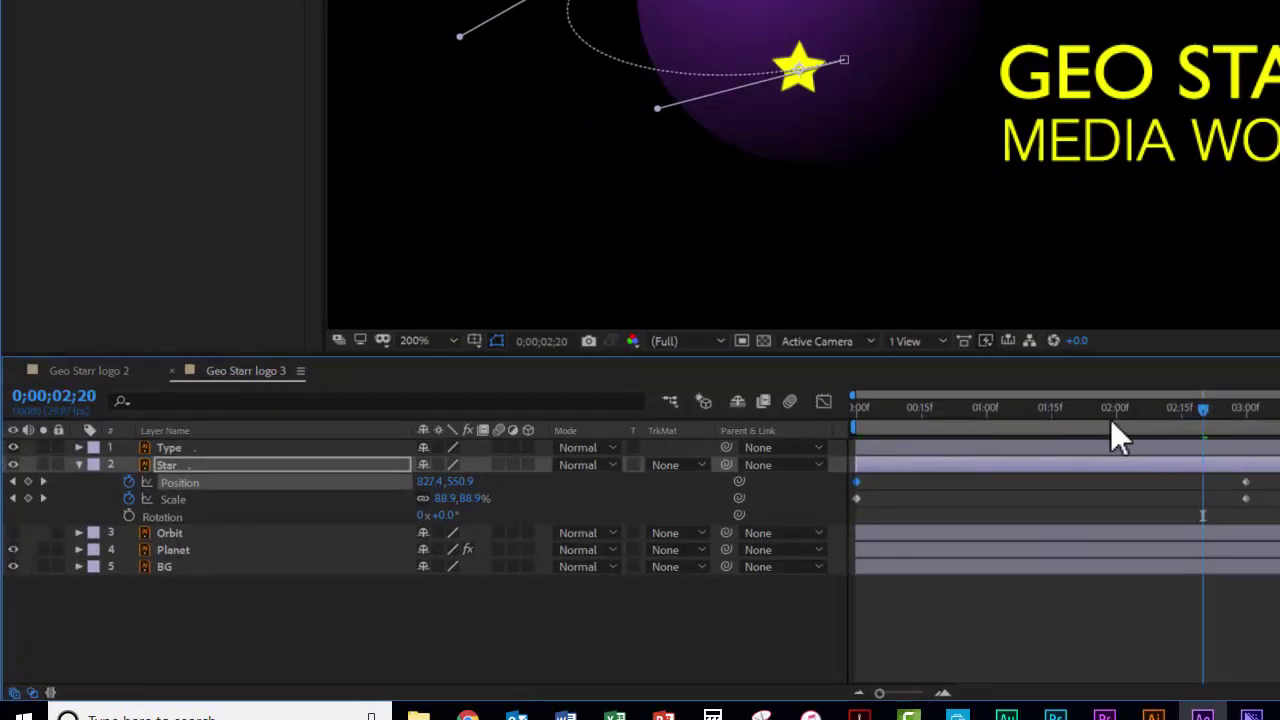
left_click_drag(1110, 419, 1251, 471)
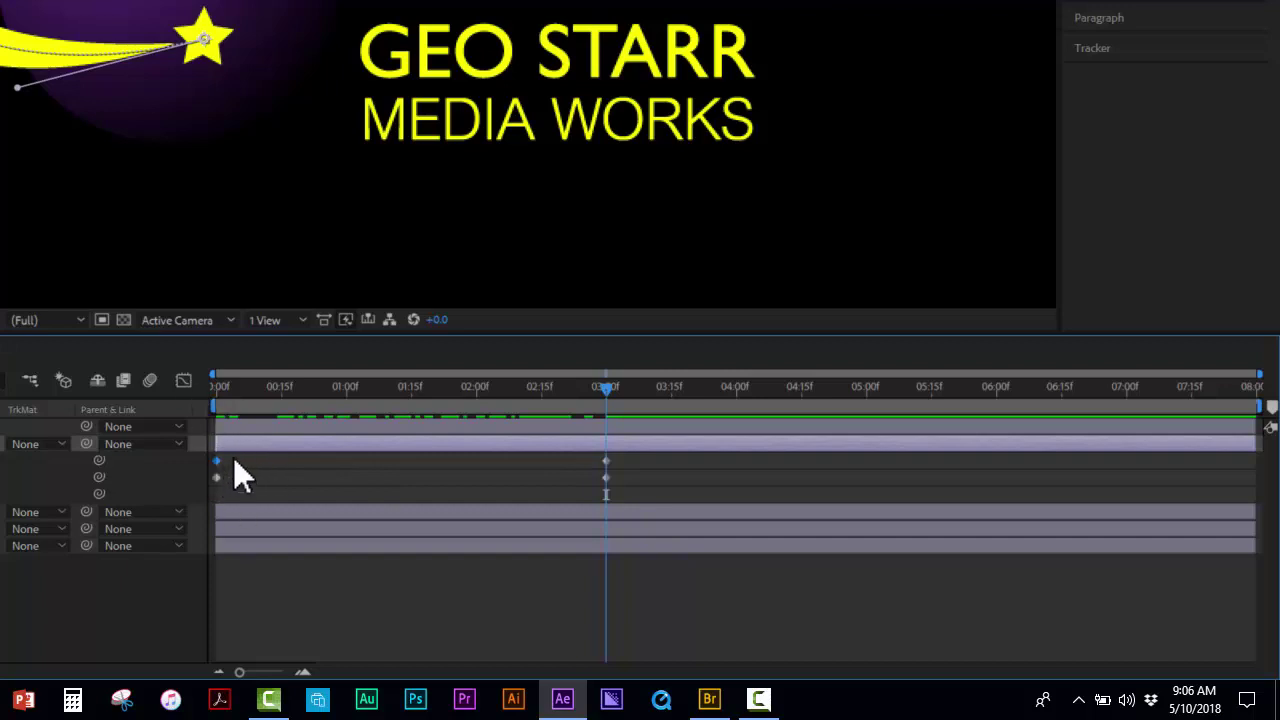
- Shift the Star layer's starting Position and Scale keyframes to 2 seconds, preview the faster motion, and collapse the layer's properties
left_click_drag(233, 457, 476, 489)
left_click_drag(457, 390, 602, 409)
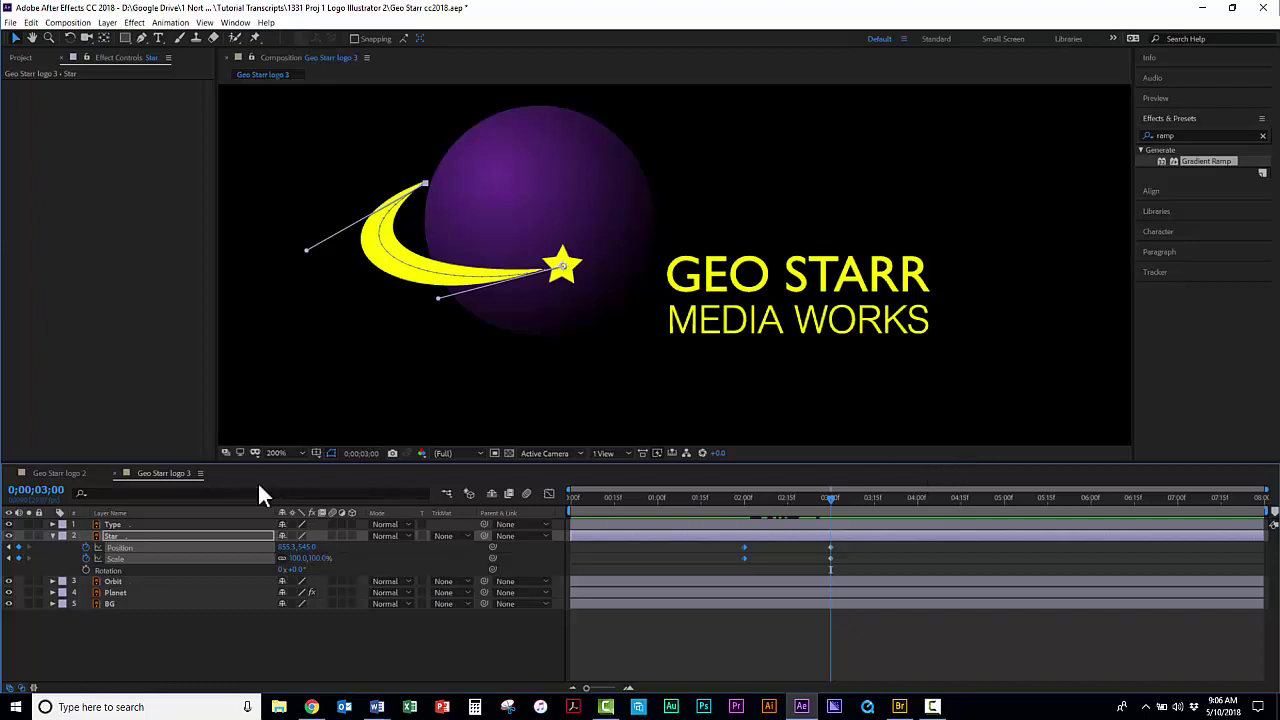
left_click(52, 536)
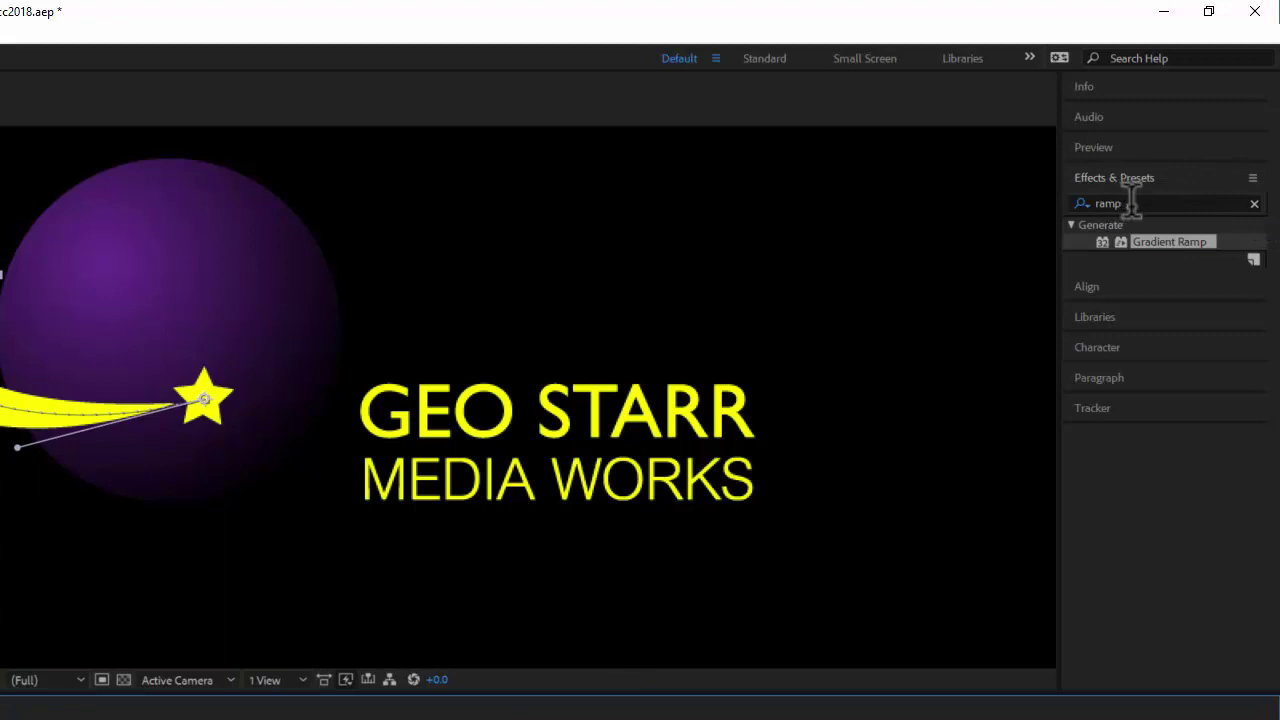
- Search the effects for "radial" and apply the Radial Wipe transition to the Orbit layer
left_click_drag(1131, 203, 1080, 212)
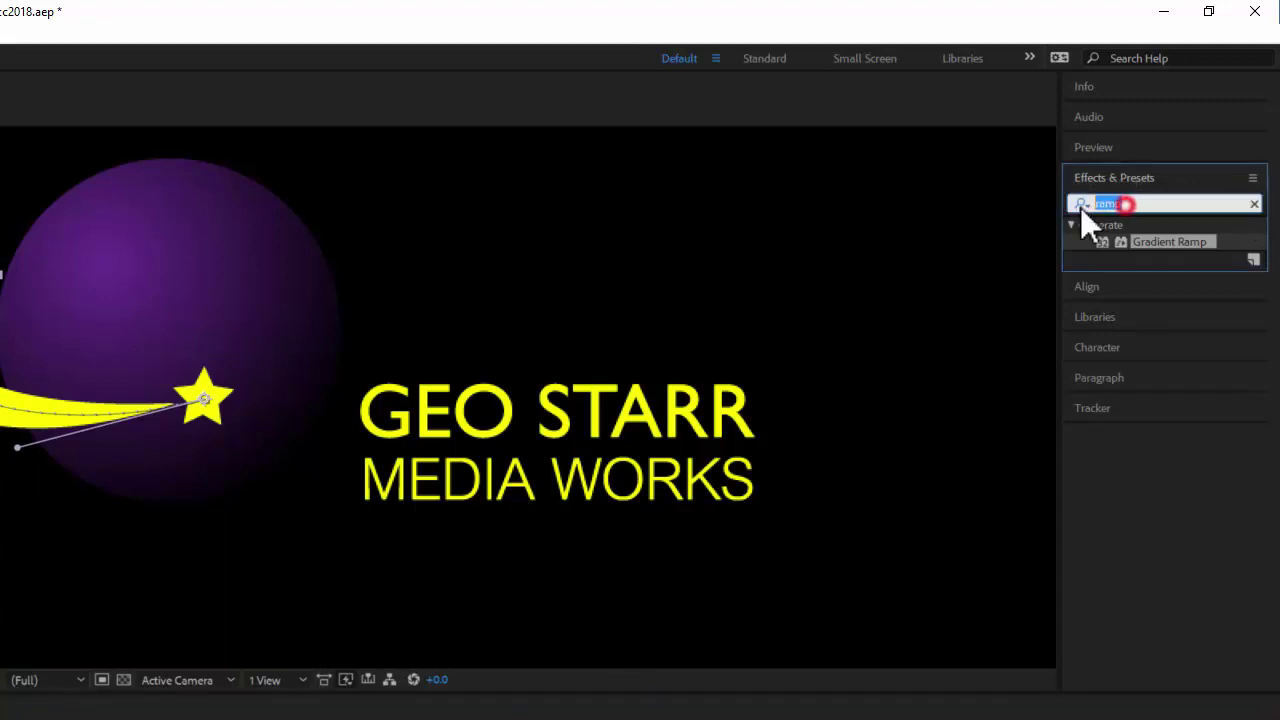
left_click(1254, 204)
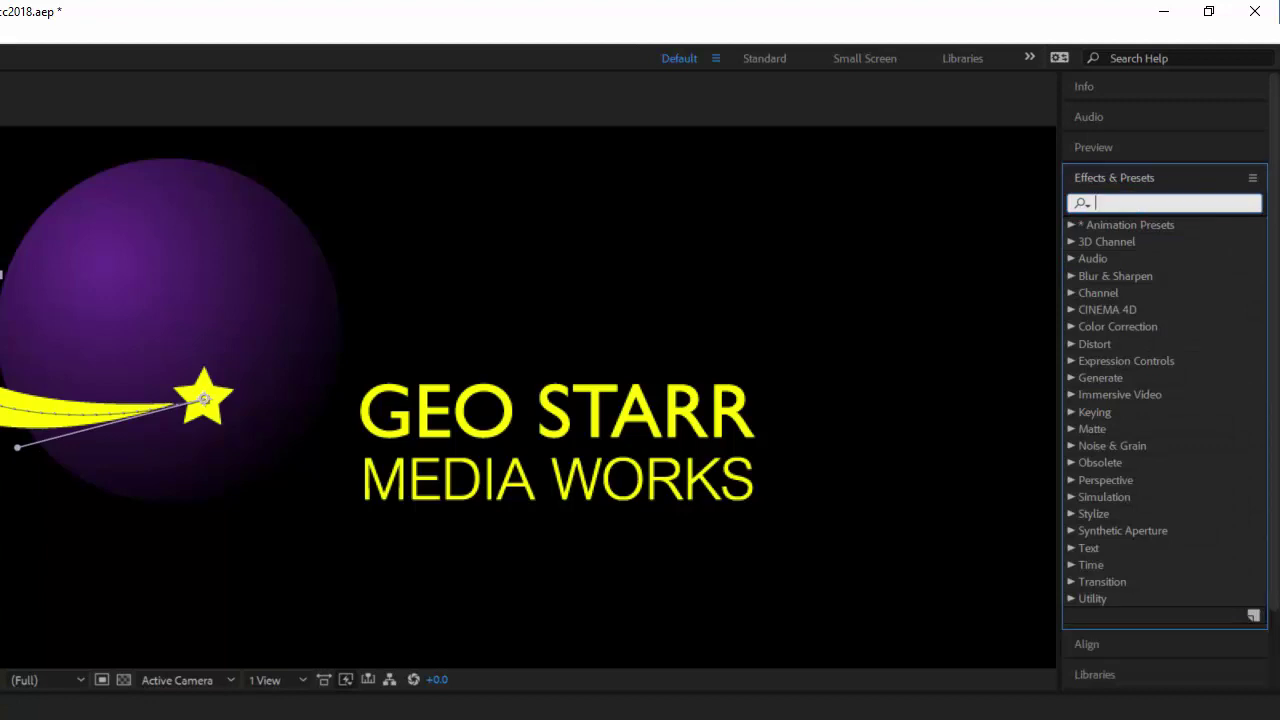
type("ra")
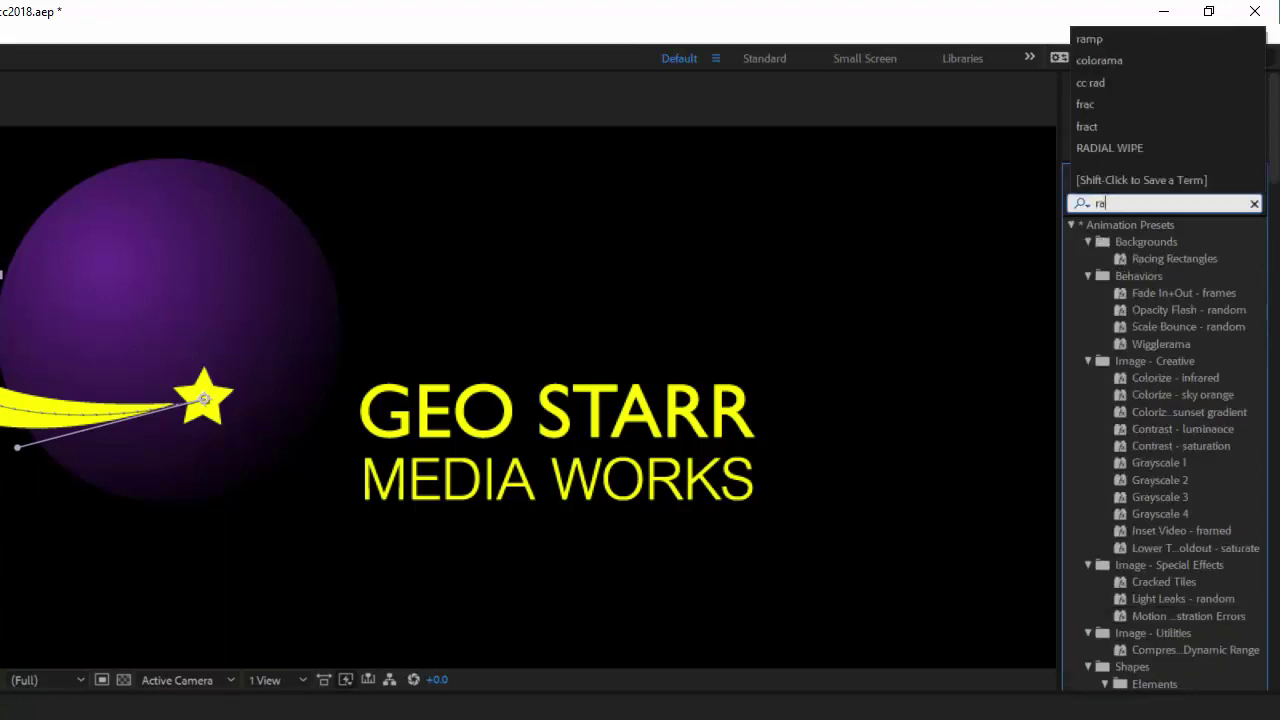
type("dial")
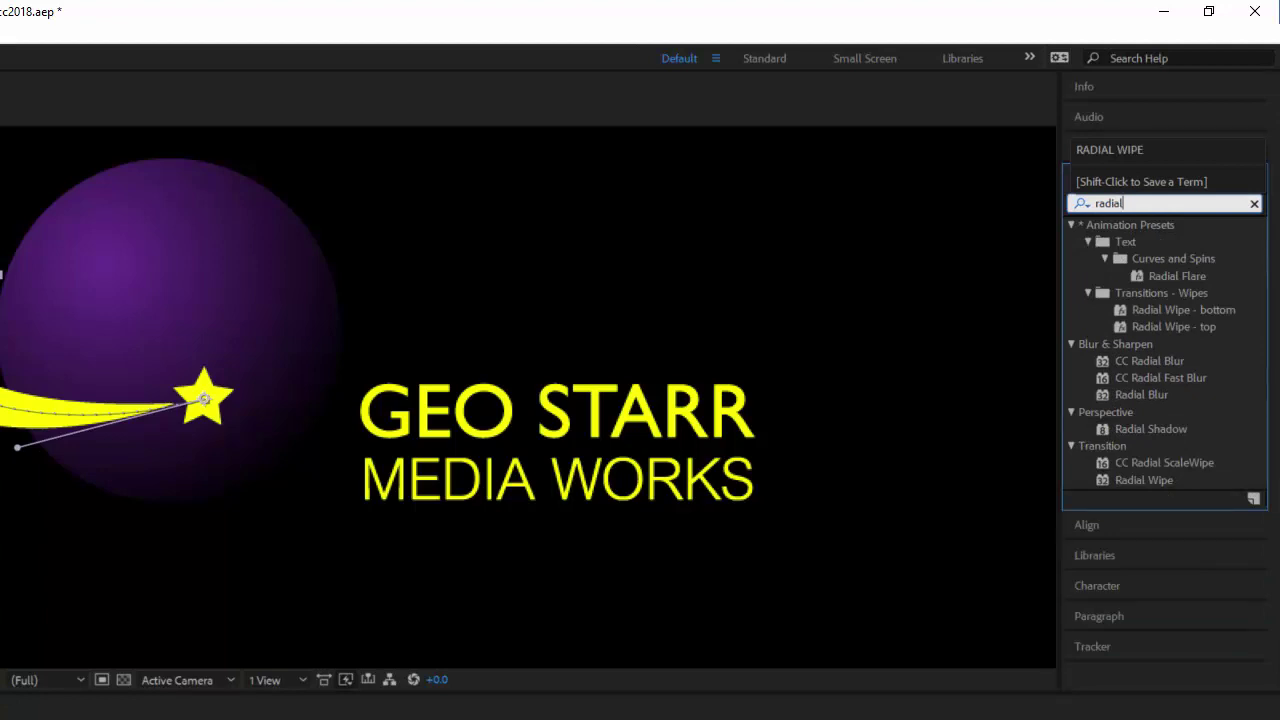
left_click(1116, 479)
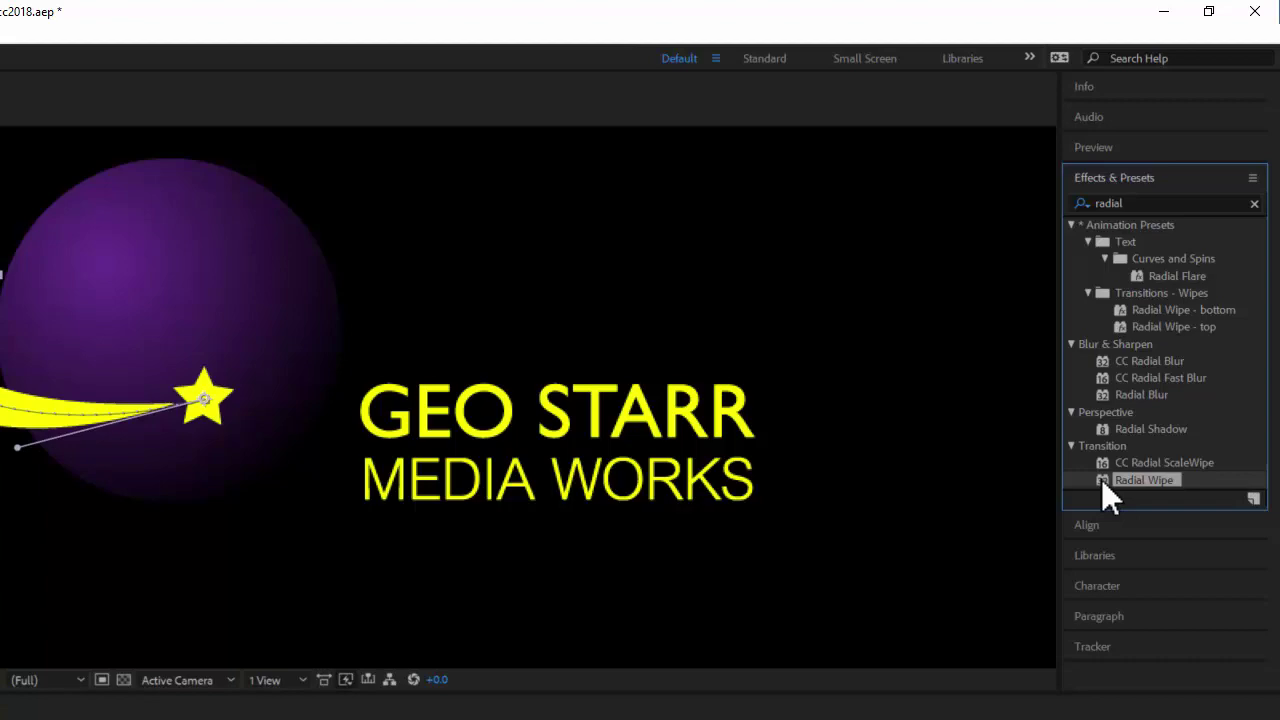
left_click_drag(1101, 479, 489, 719)
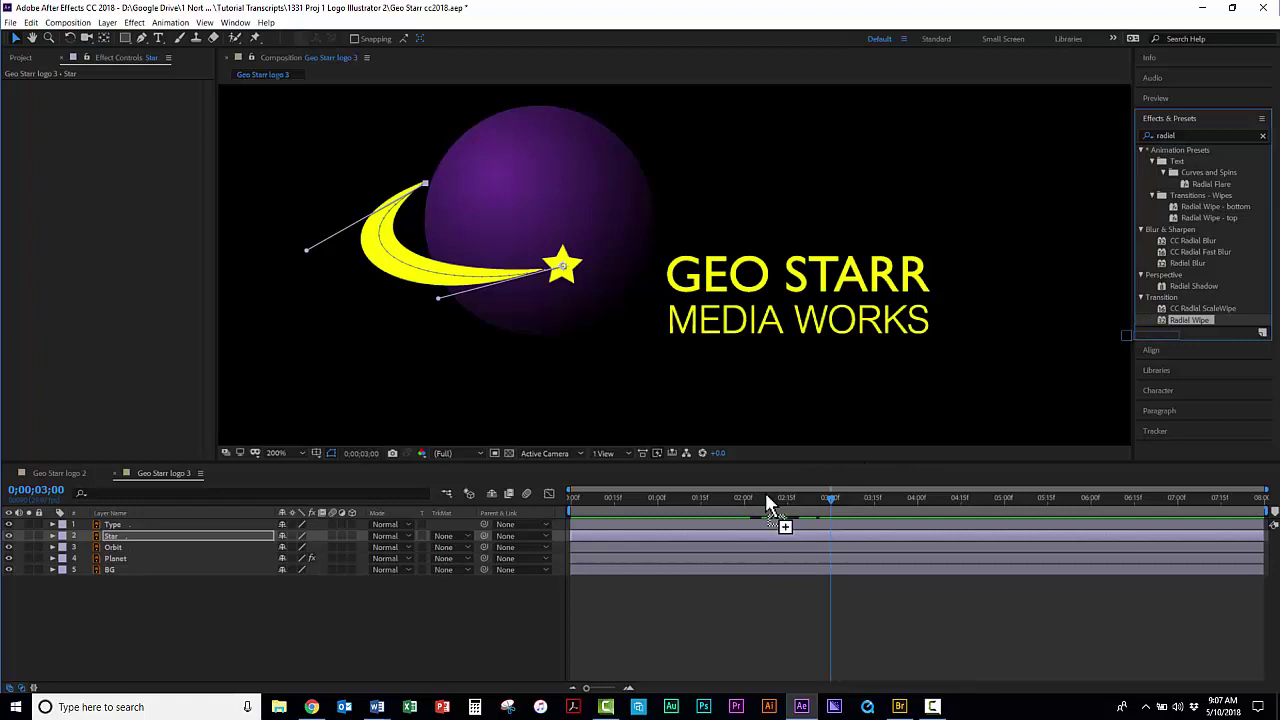
left_click_drag(766, 495, 677, 554)
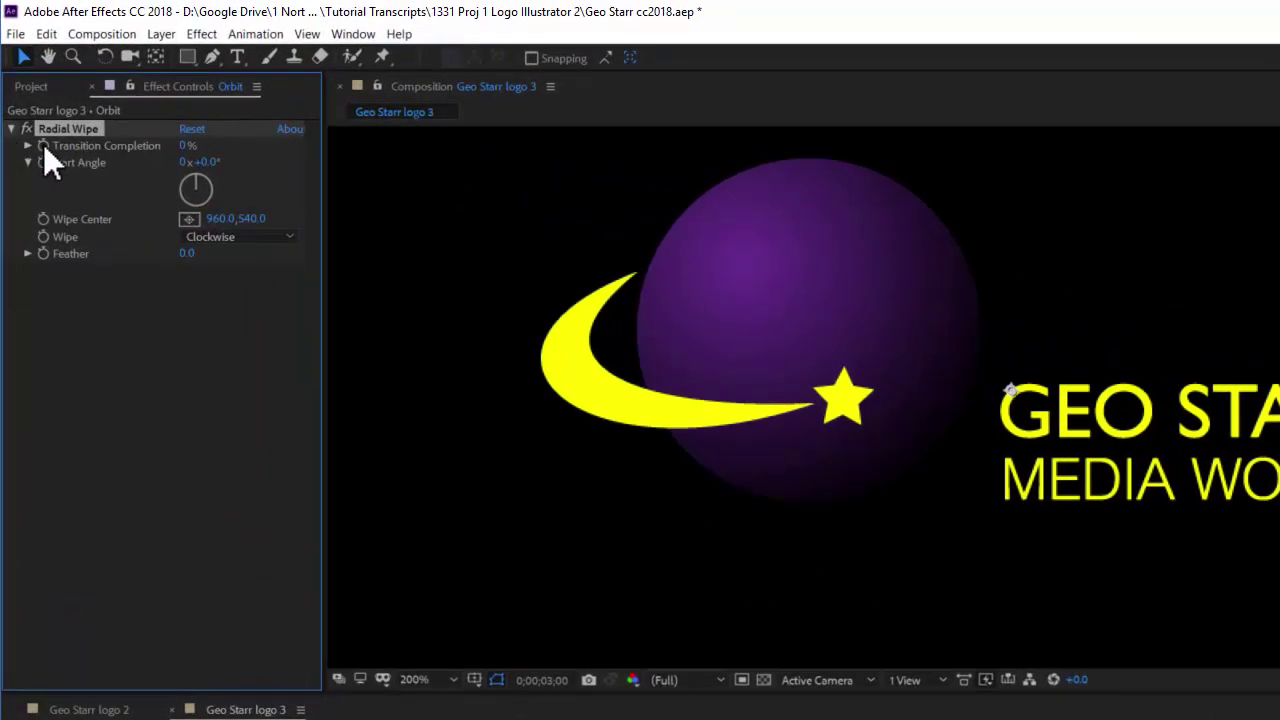
- Start keyframing the Orbit's Radial Wipe Transition Completion at 3 seconds and set it to 85%
left_click(43, 145)
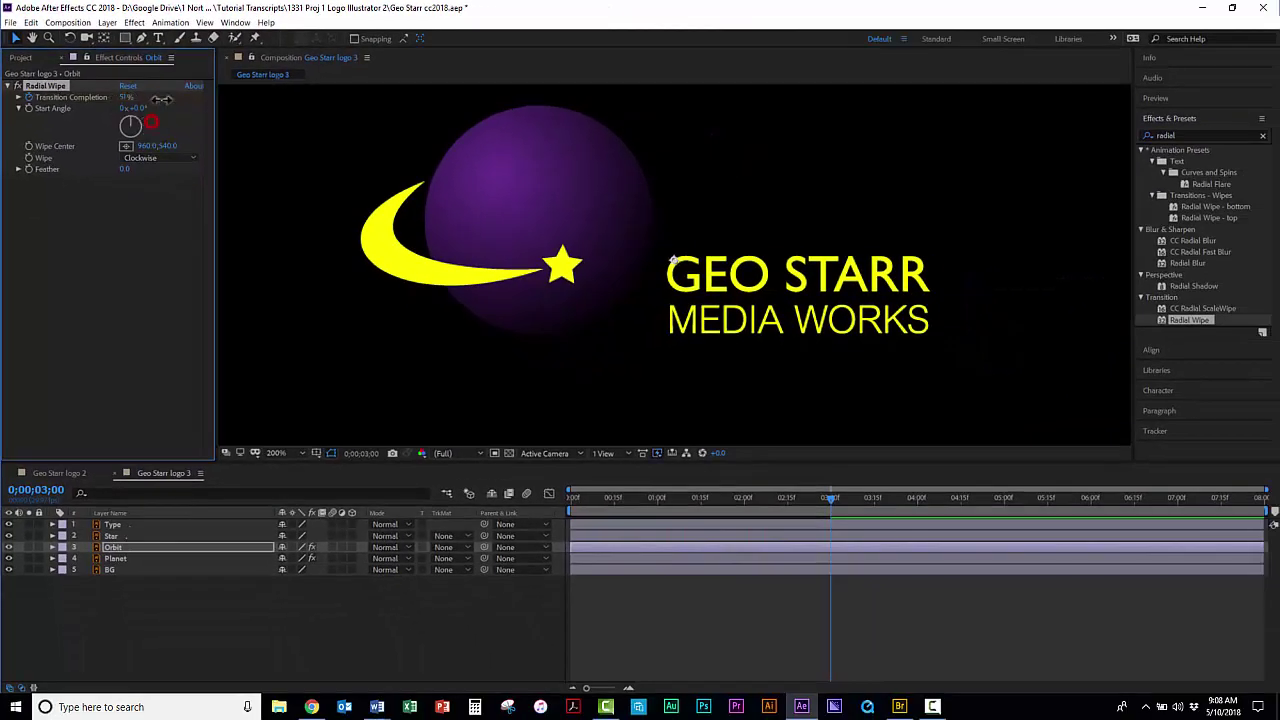
left_click_drag(160, 100, 231, 112)
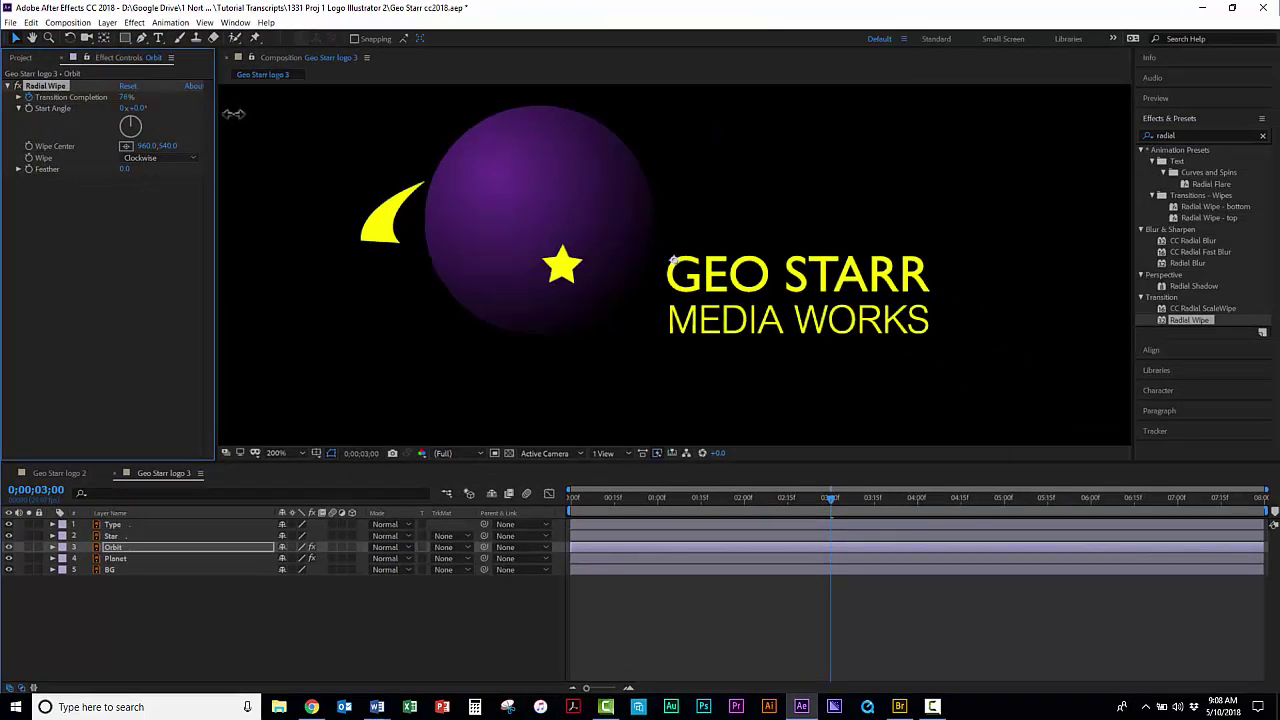
left_click(126, 96)
type("100")
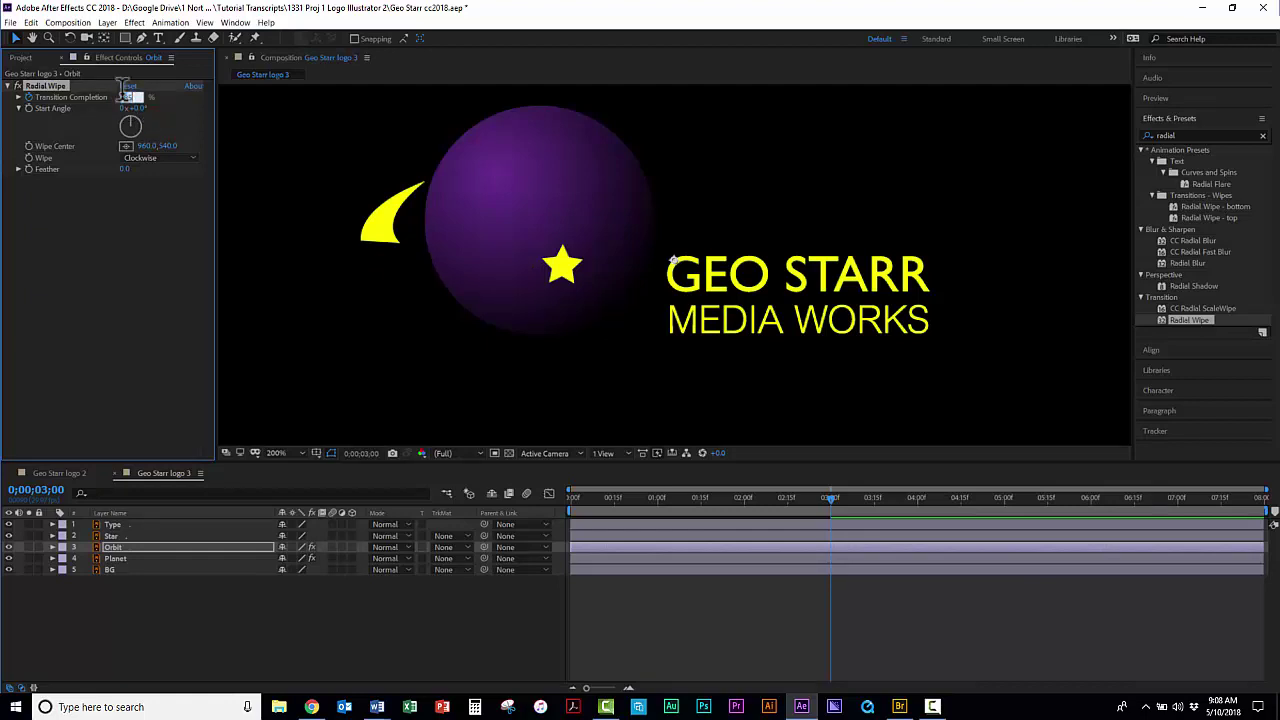
key("Return")
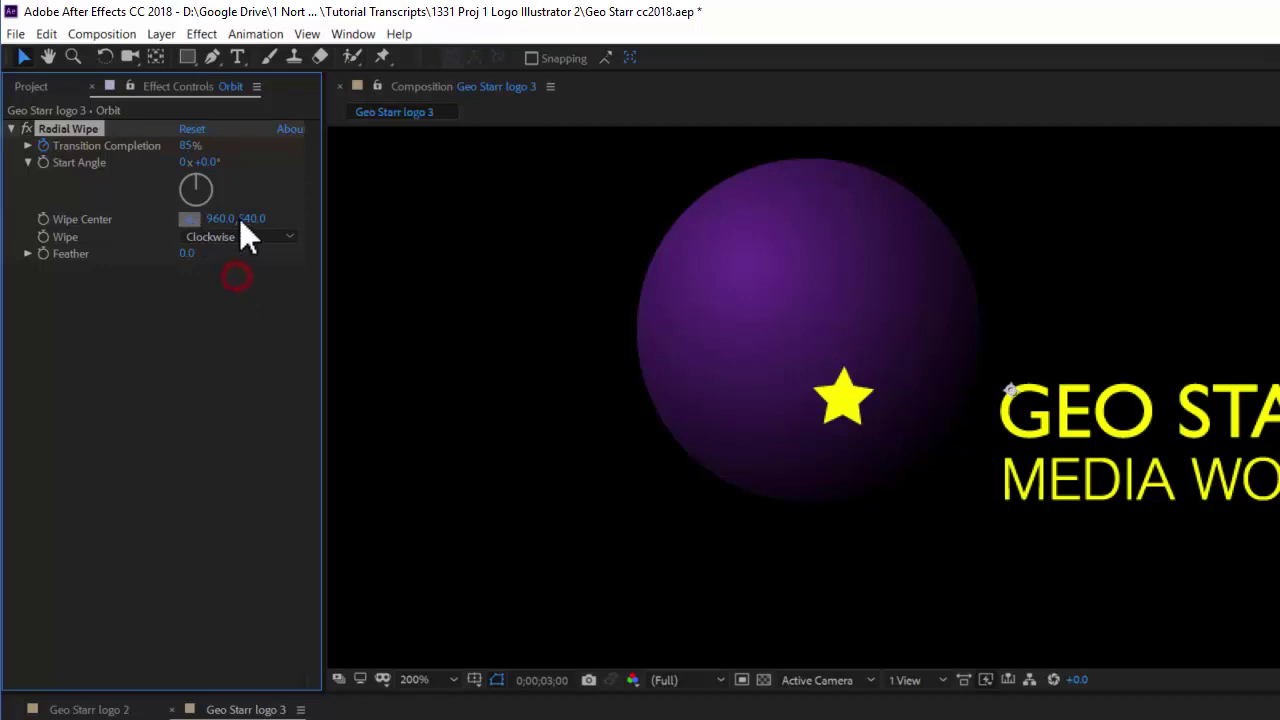
- Place the Radial Wipe's center on the planet at exactly 832, 466 and show the composition rulers
left_click(189, 218)
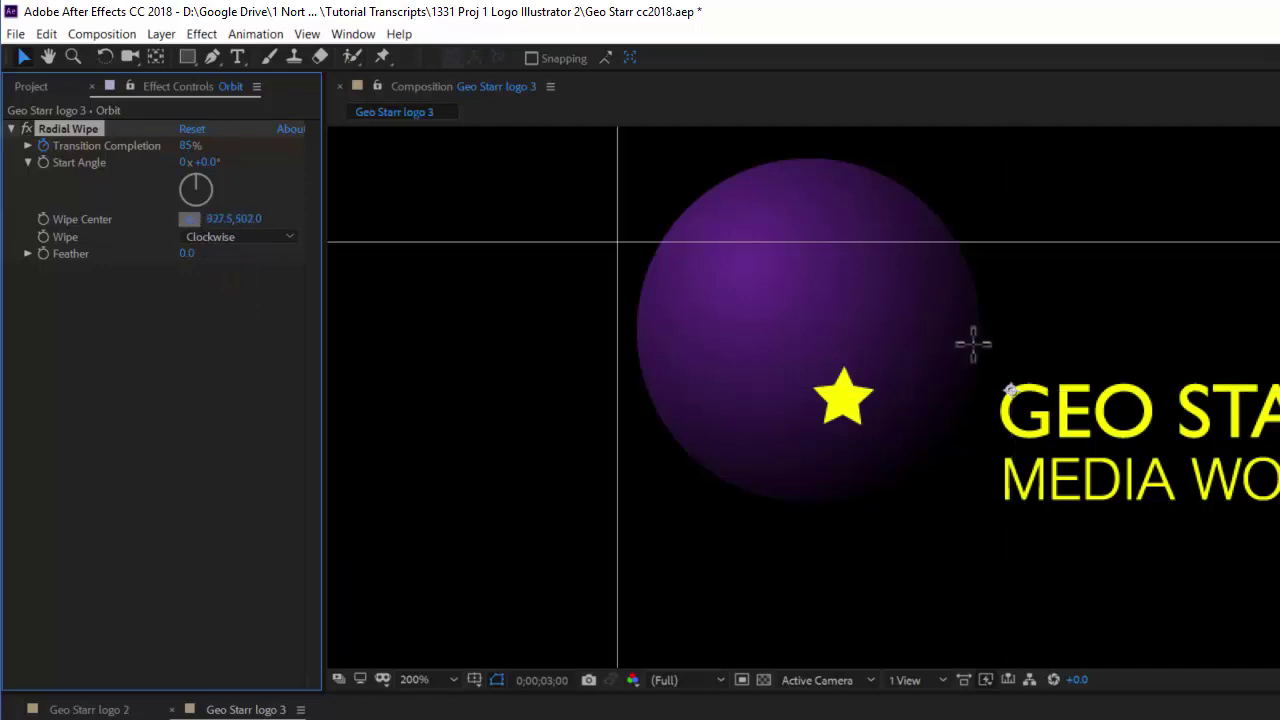
left_click(832, 270)
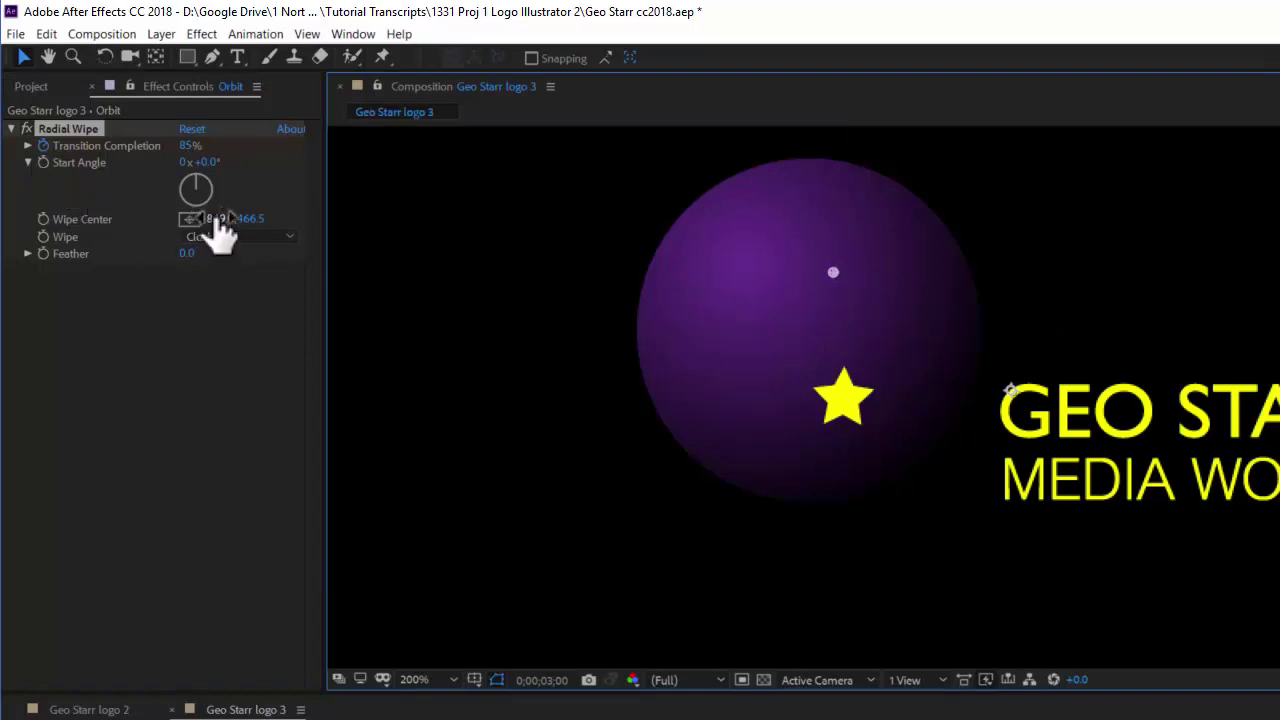
left_click(271, 276)
left_click(222, 219)
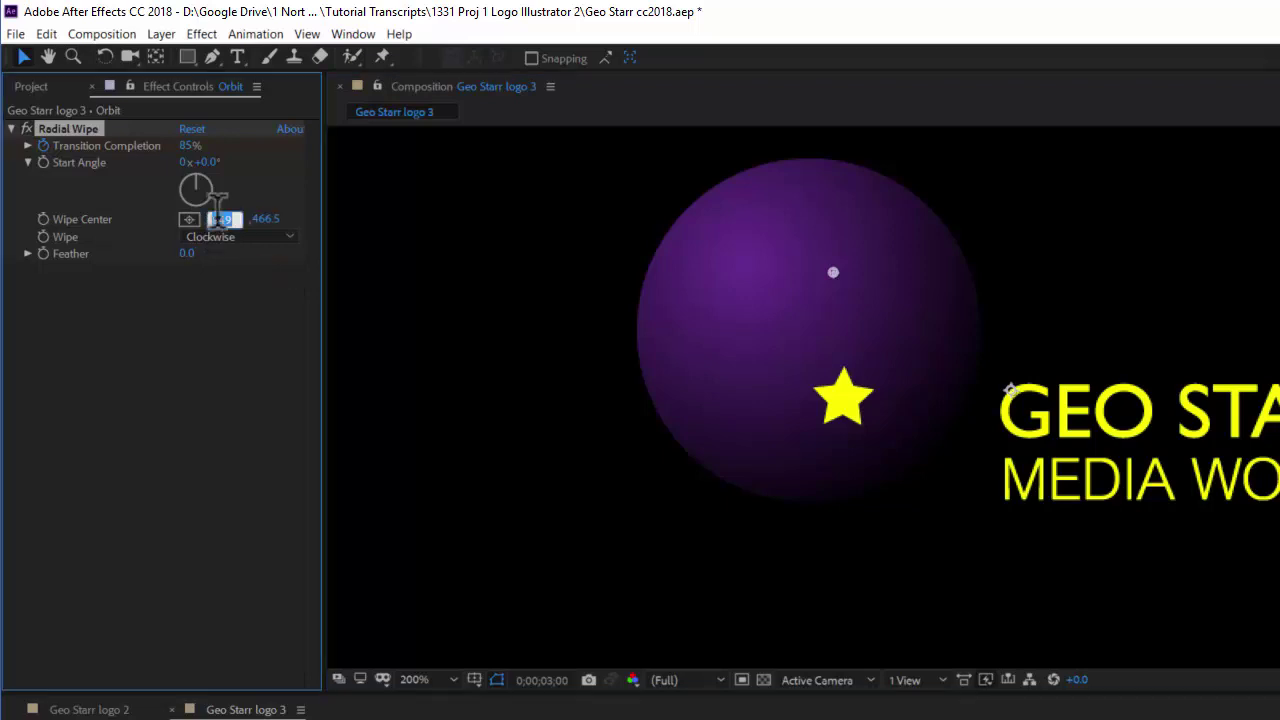
key("BackSpace")
type("822")
key("Tab")
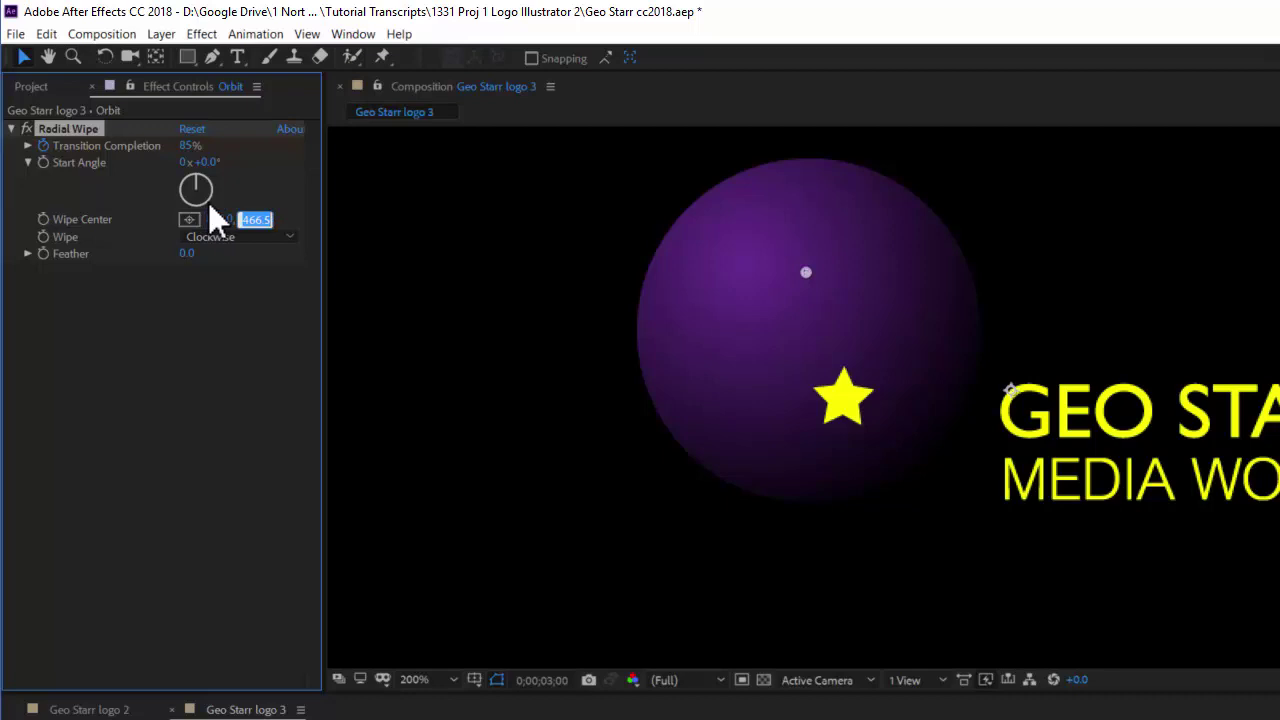
type("466")
key("Return")
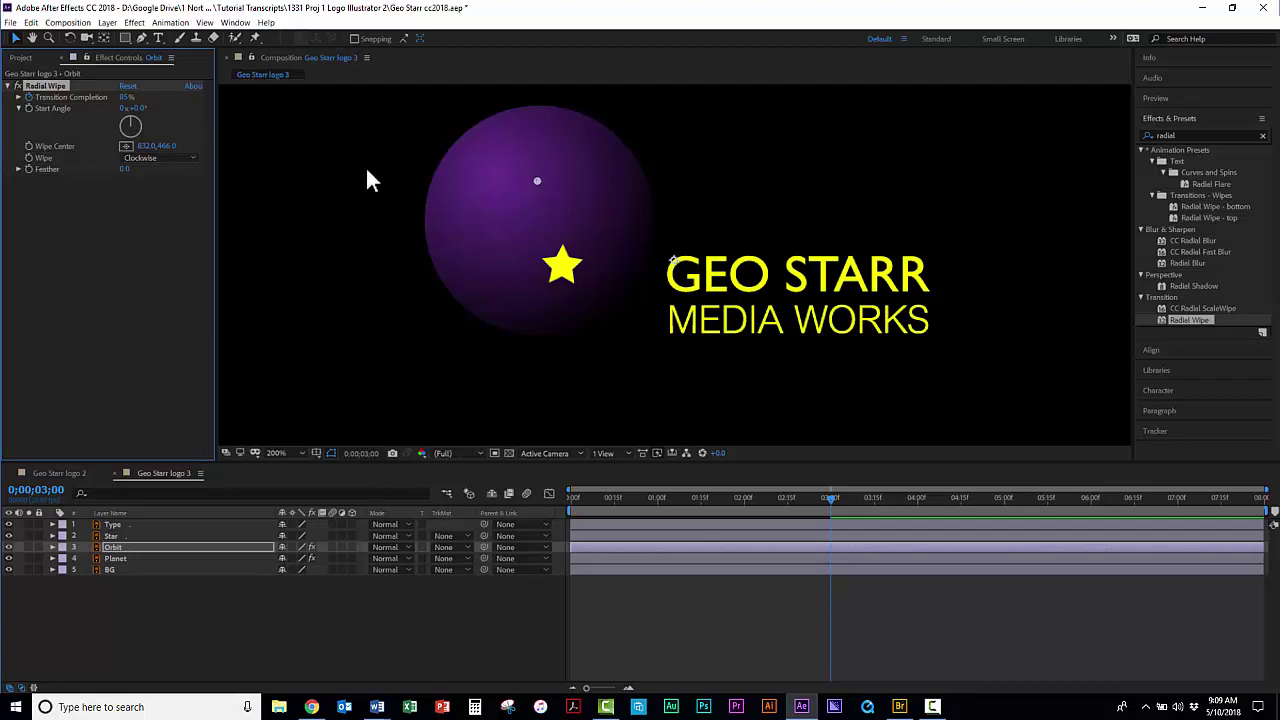
key("ctrl+r")
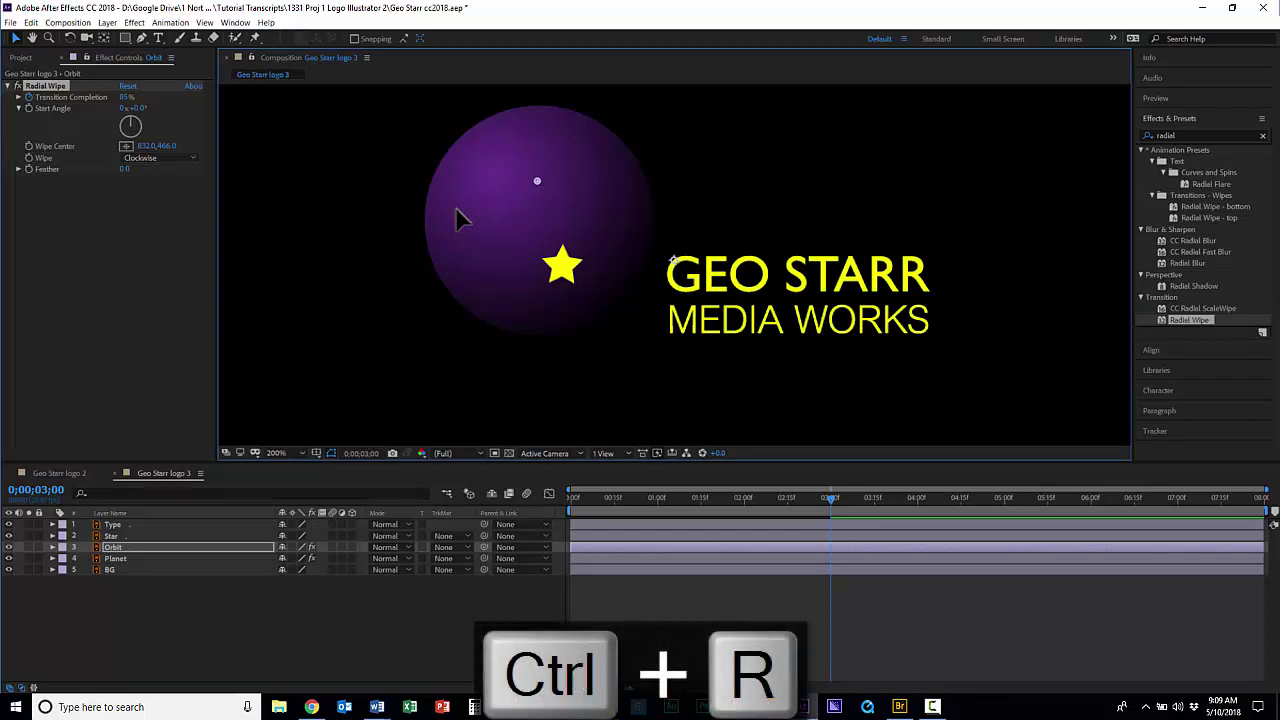
key("ctrl+r")
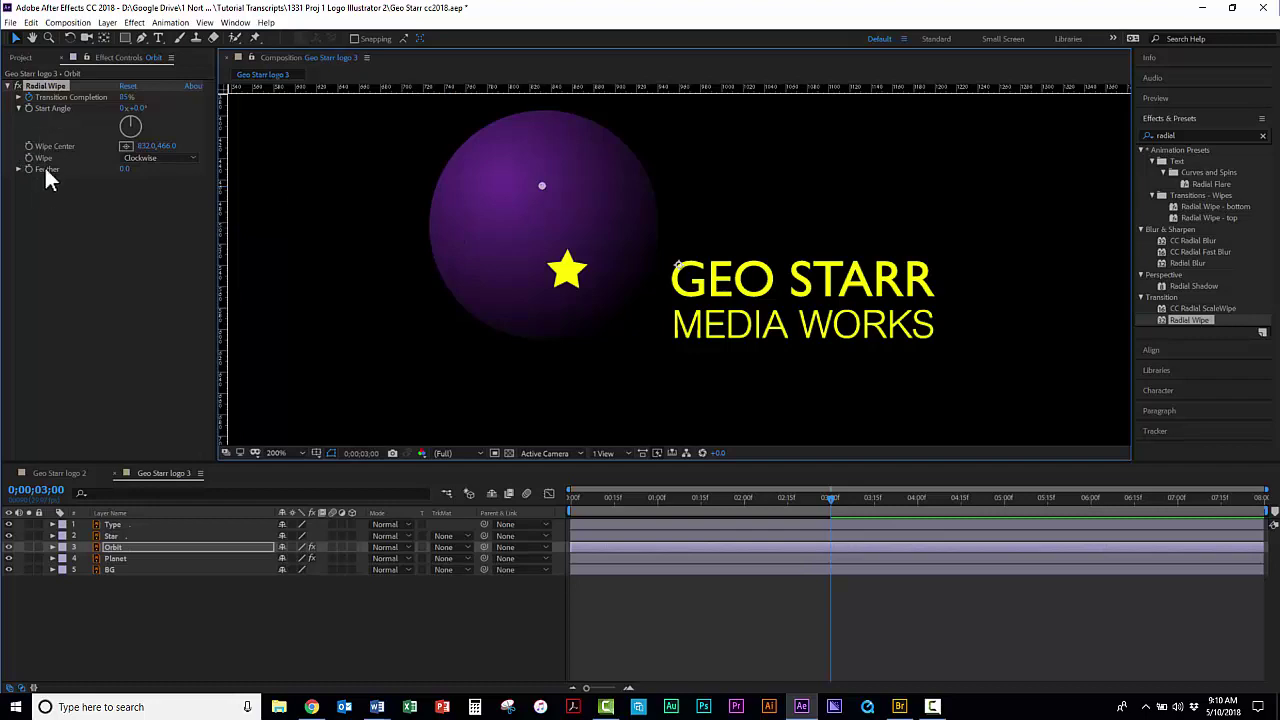
- Set the Radial Wipe's Feather to 20
left_click(125, 170)
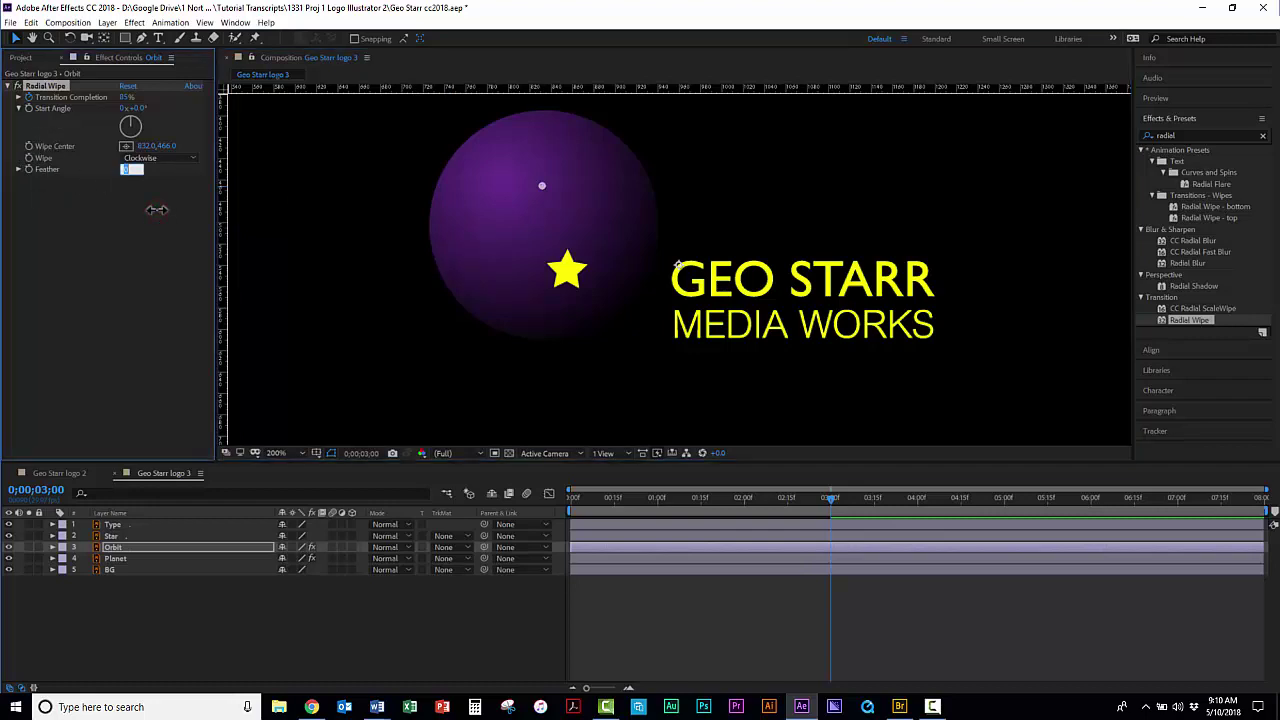
type("20")
key("Return")
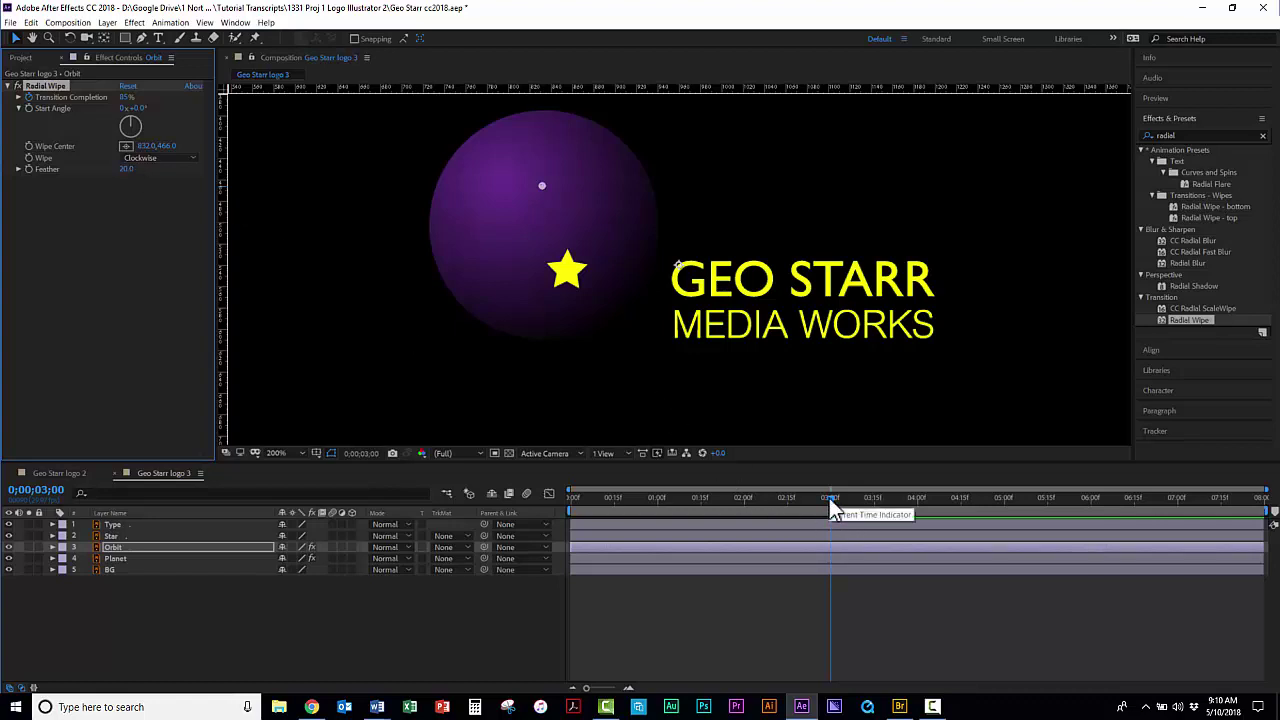
- Keyframe the Orbit's Transition Completion to 40% at 4 seconds
left_click_drag(830, 500, 918, 503)
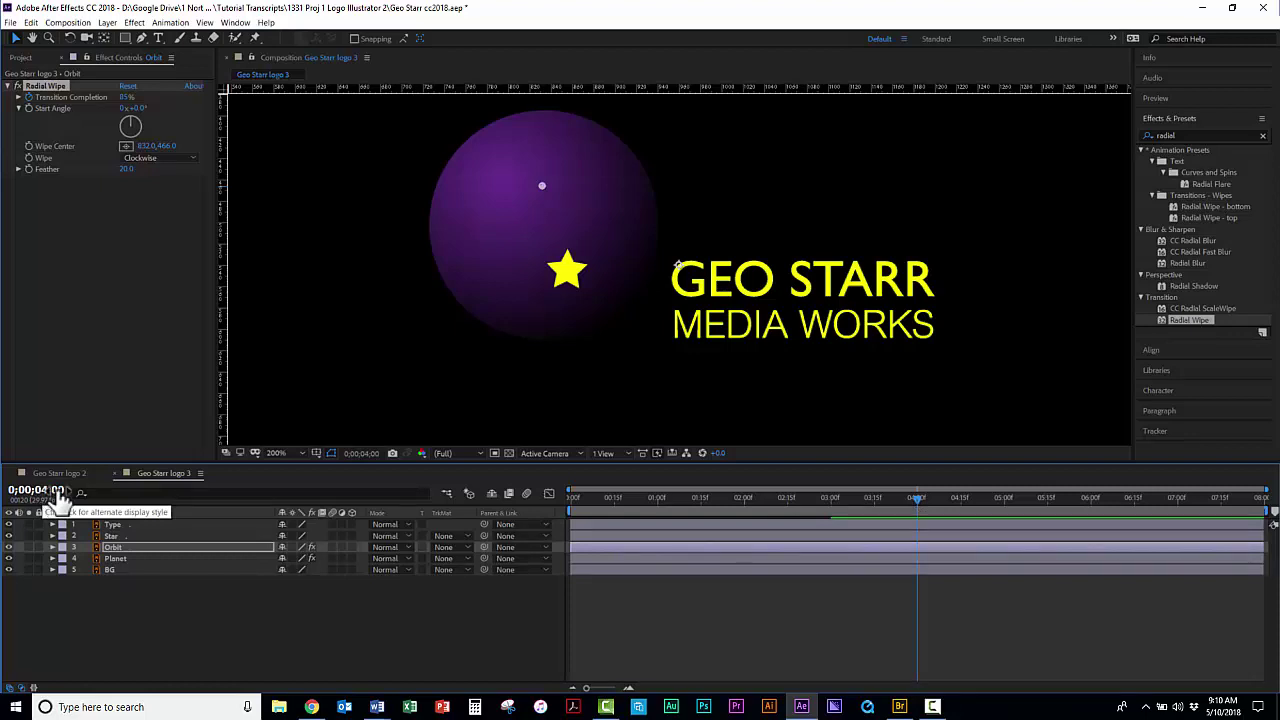
left_click(127, 98)
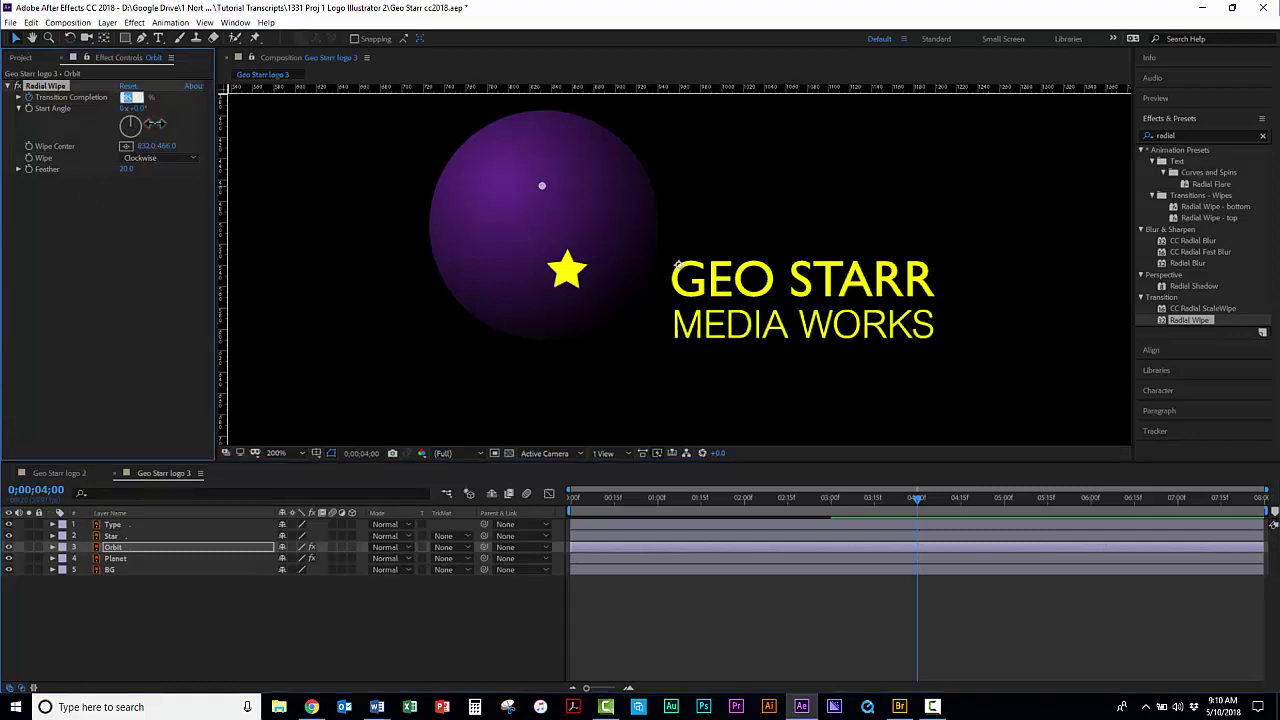
type("40")
key("Return")
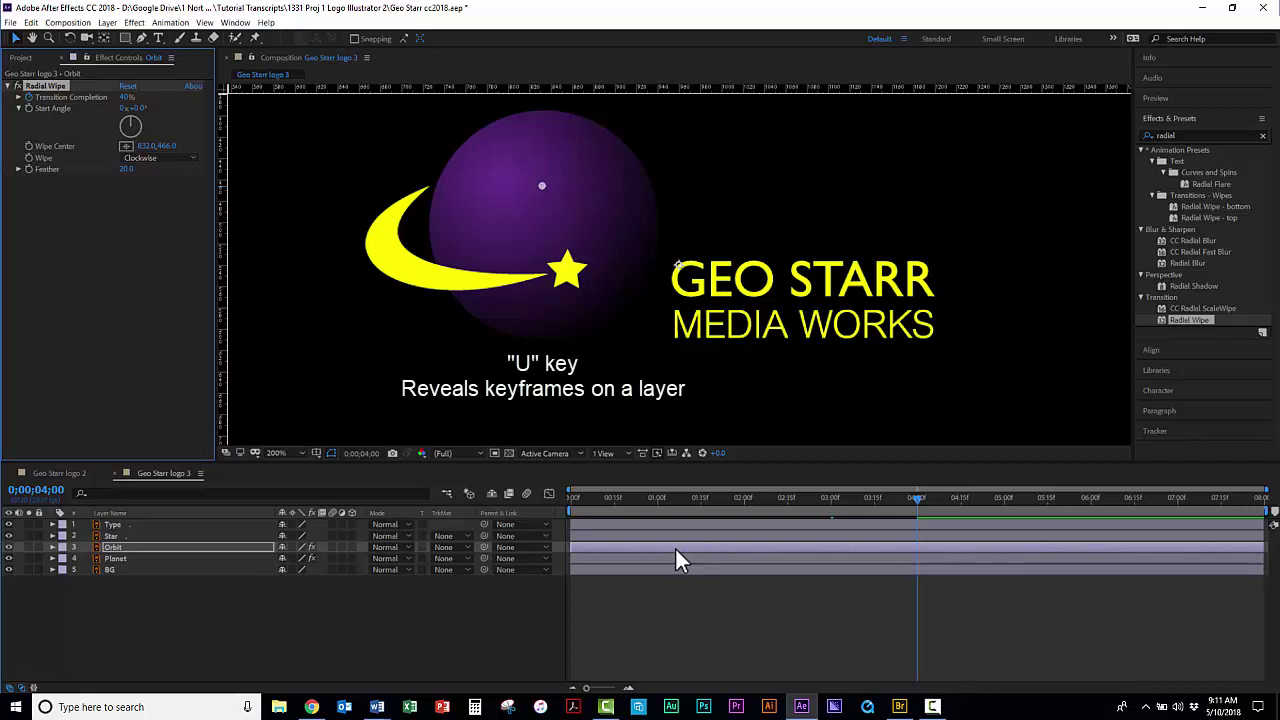
- Reveal the Orbit layer's keyframes, scrub between them to check the wipe, and collapse the layer's properties
key("u")
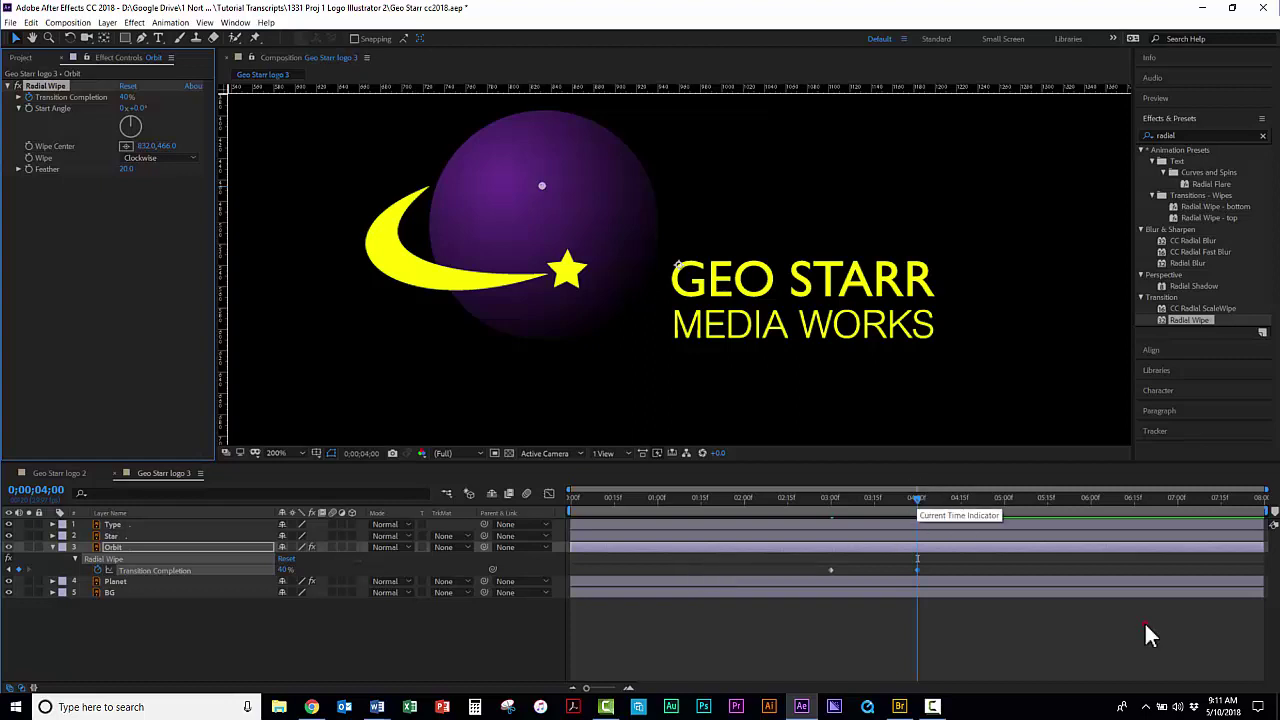
left_click_drag(915, 499, 904, 540)
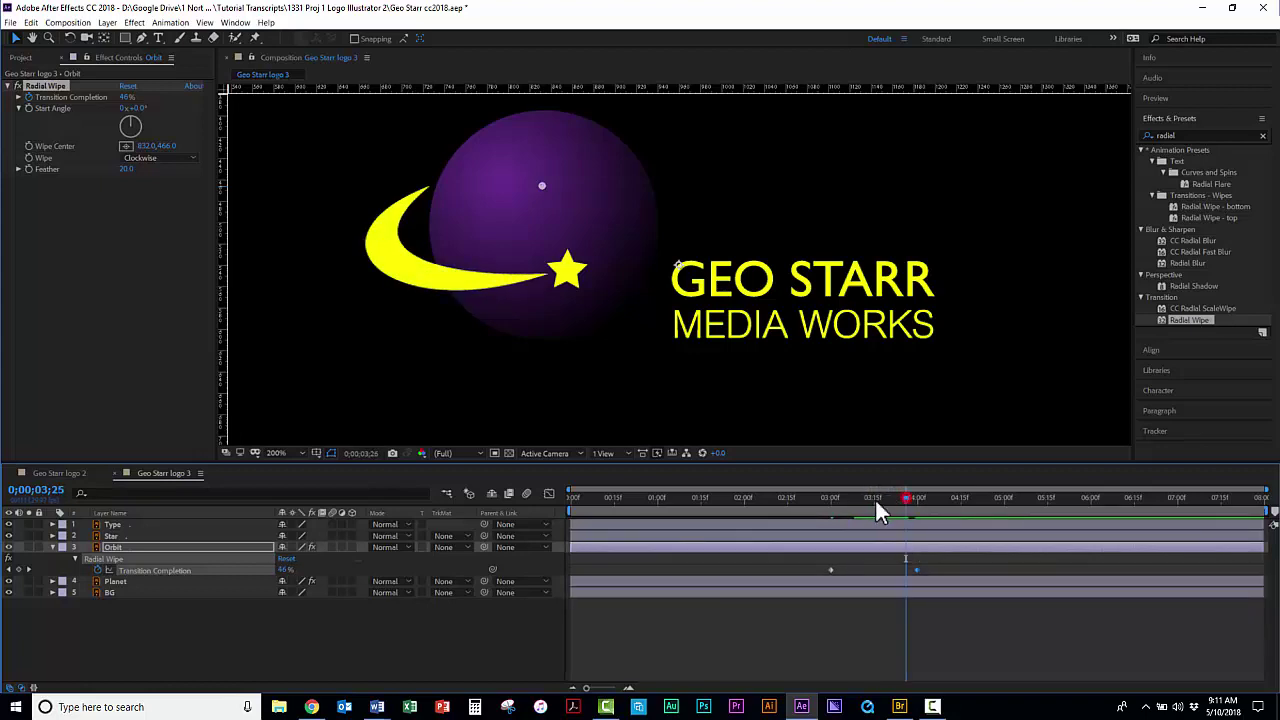
left_click_drag(876, 504, 917, 538)
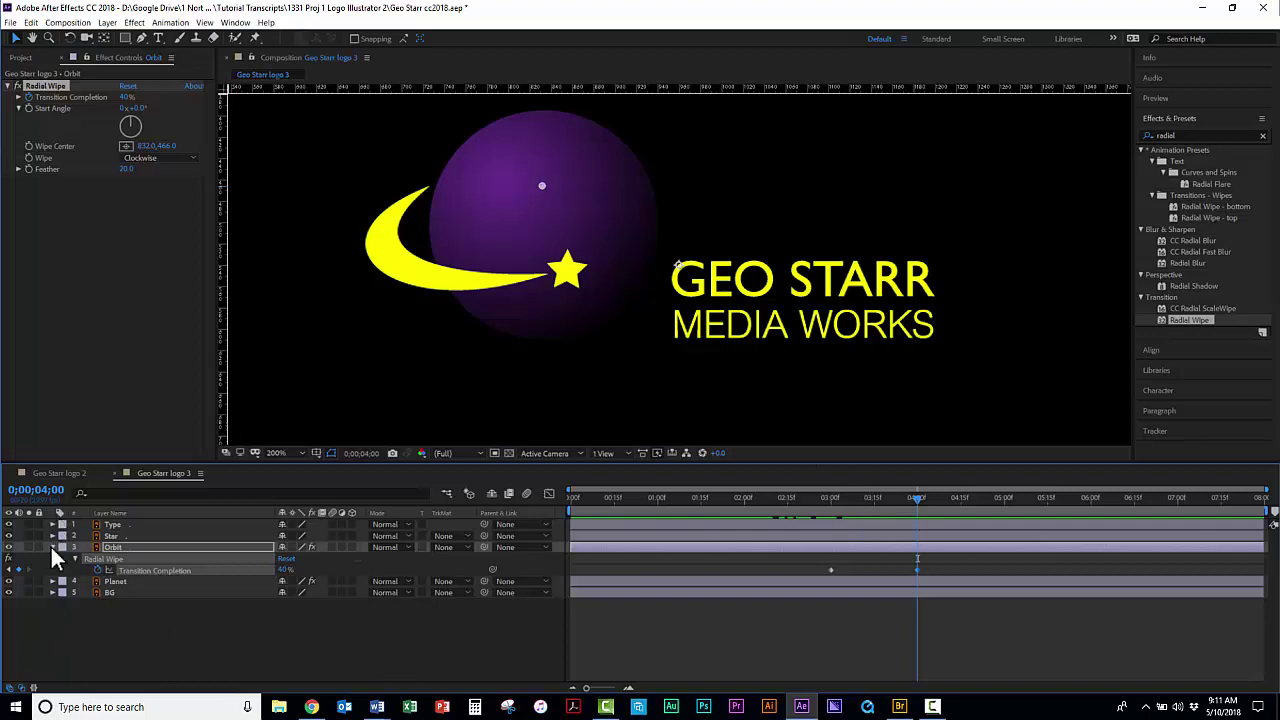
left_click(116, 547)
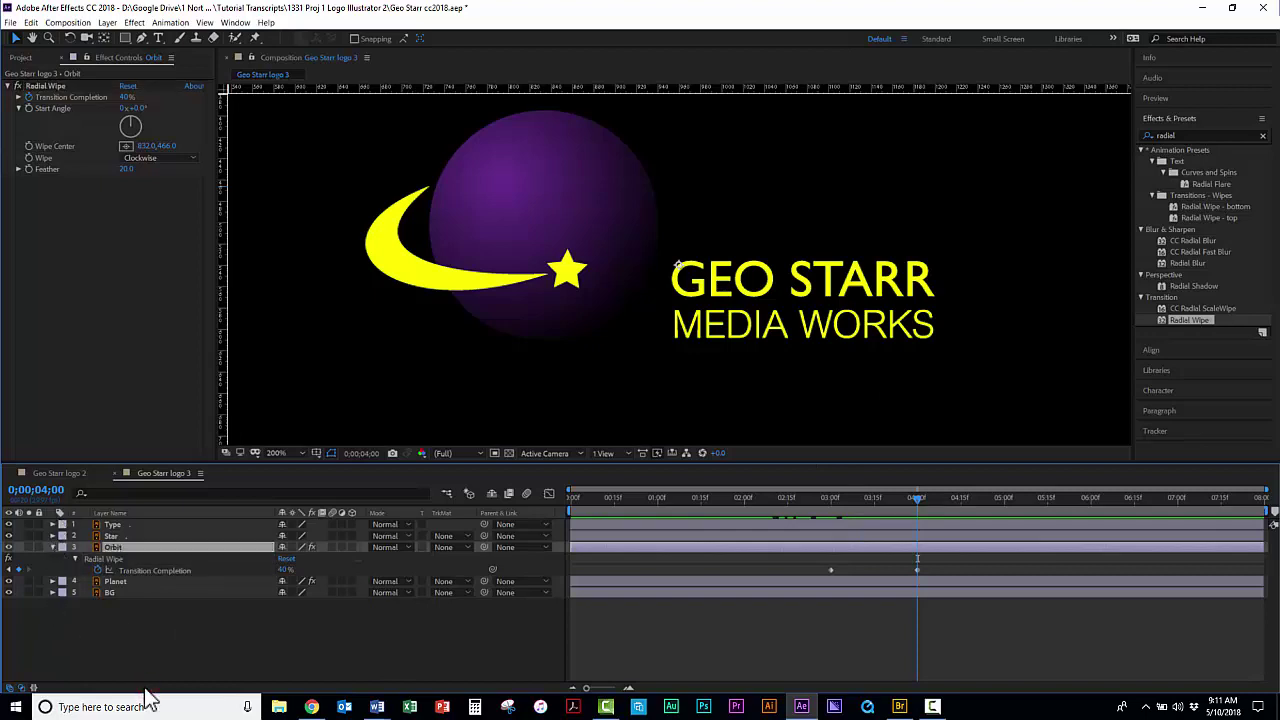
key("u")
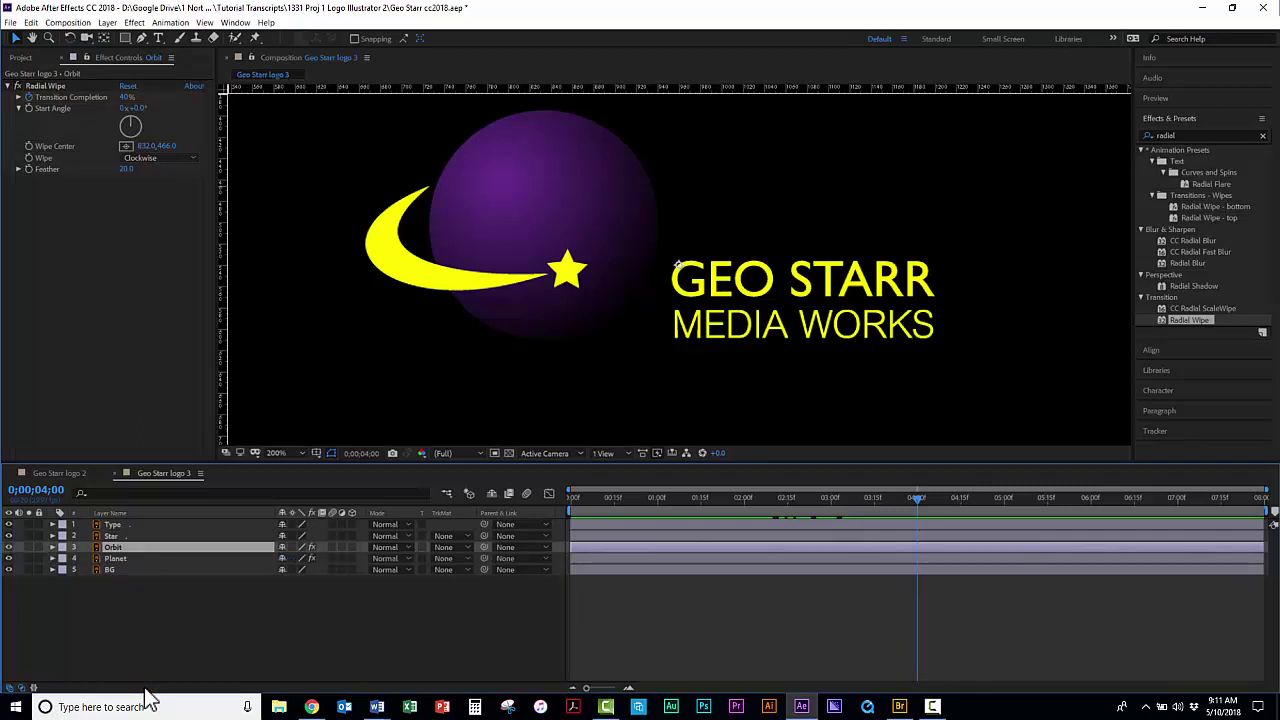
- Add a new text layer reading "geo starr" just above the existing logo type
left_click(112, 525)
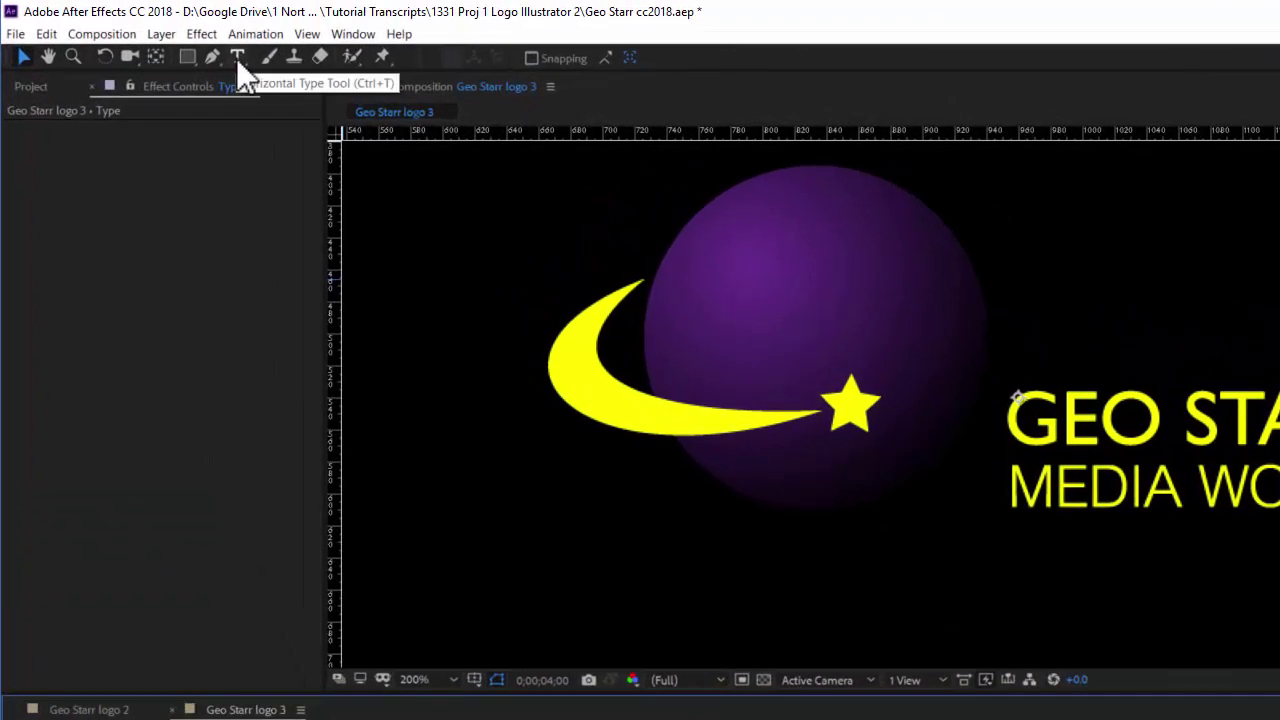
left_click(171, 42)
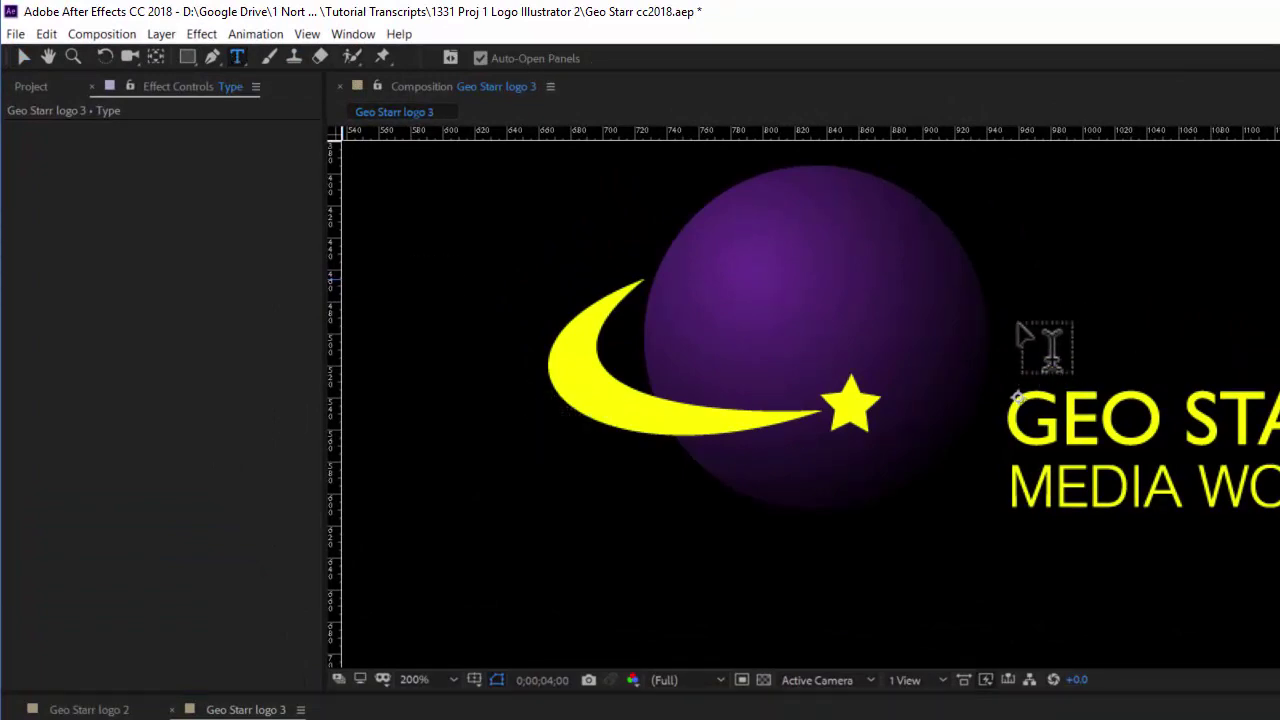
left_click(1017, 372)
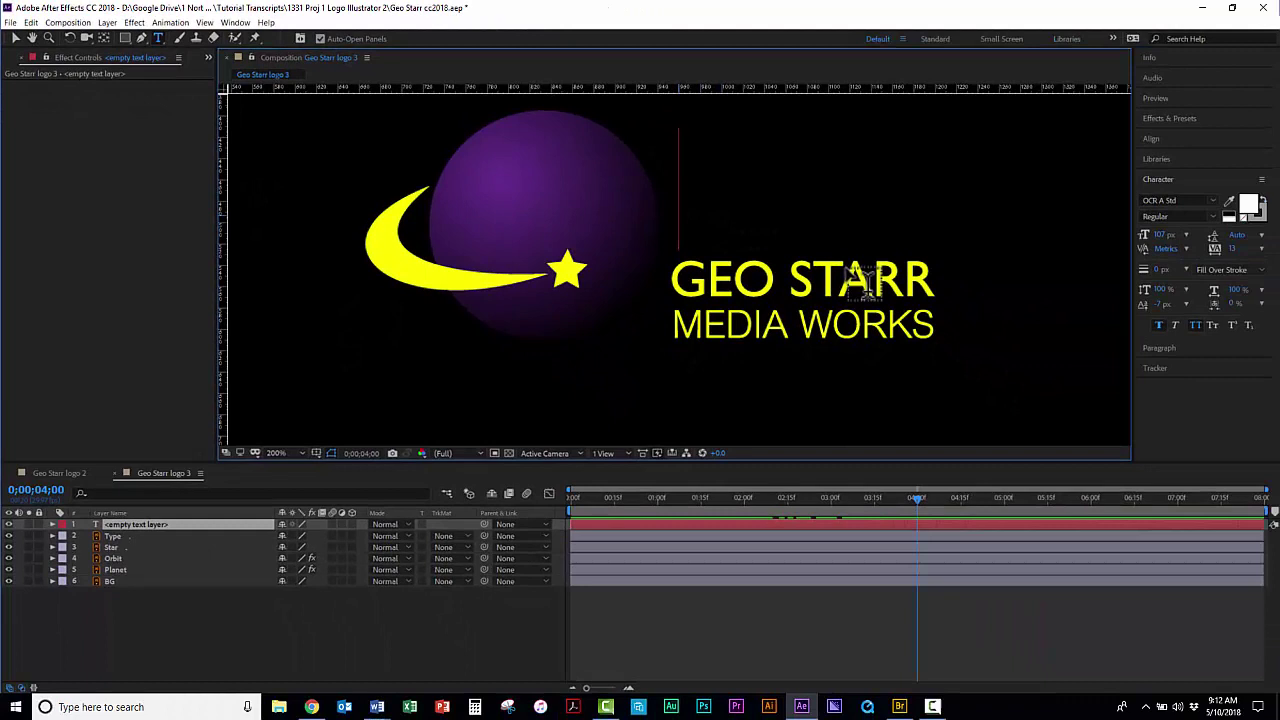
type("geo sta")
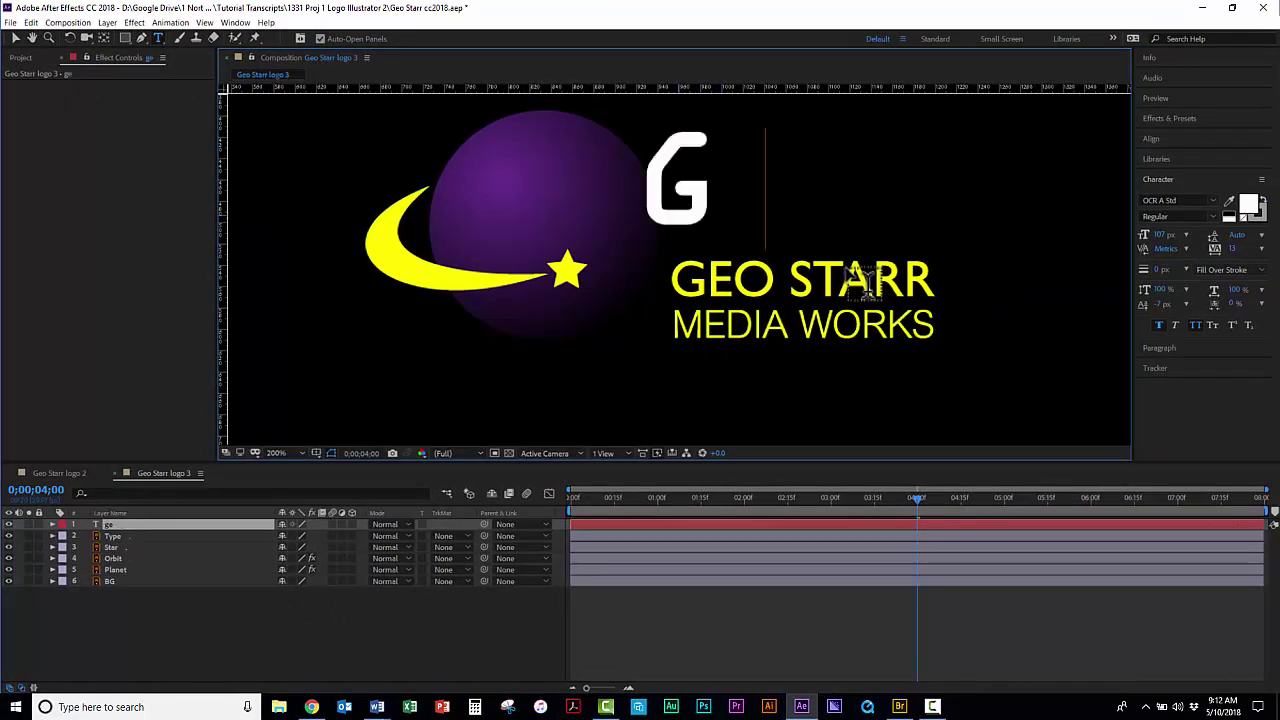
type("rr")
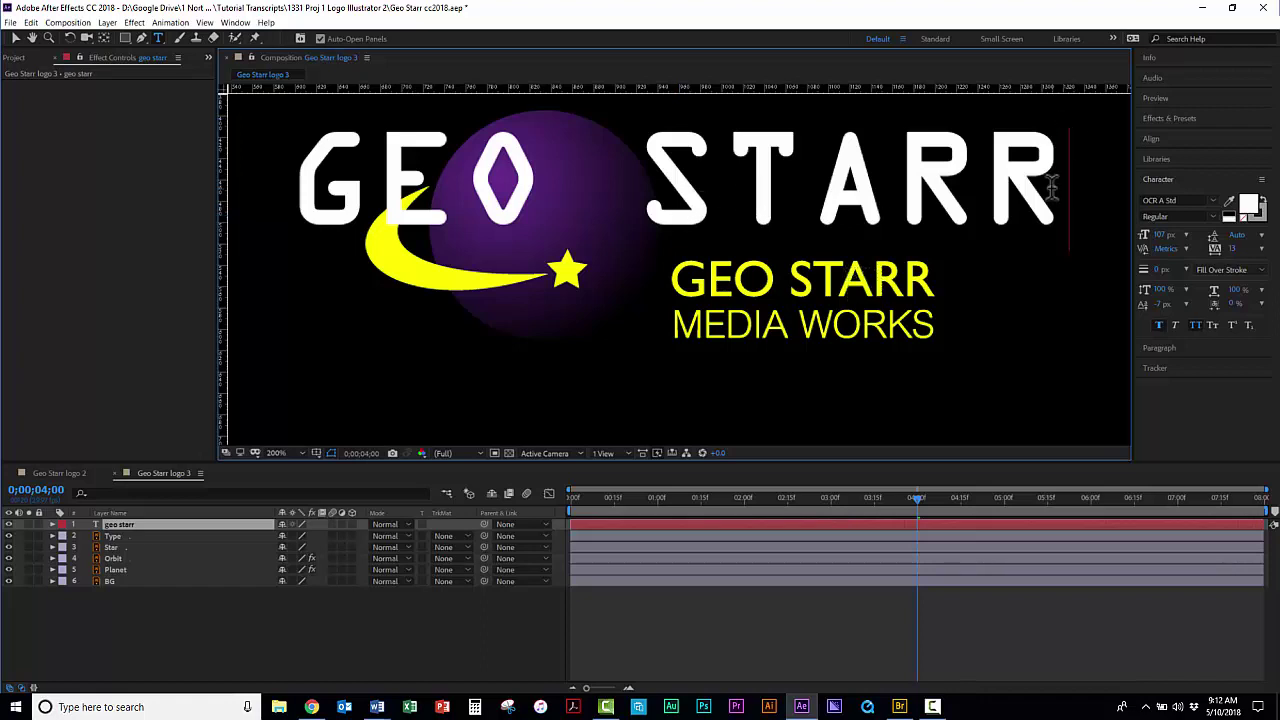
- Change the font of the whole "geo starr" text to Gill Sans MT Regular
left_click_drag(1070, 178, 285, 195)
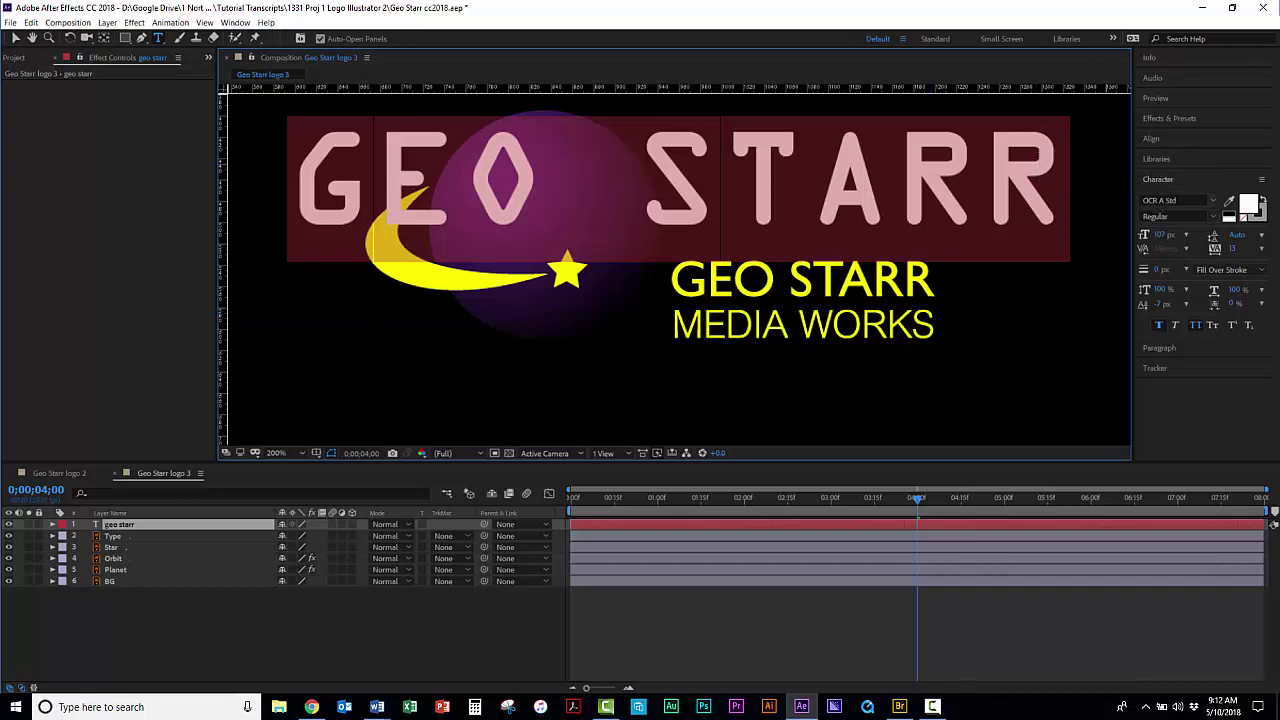
left_click(1162, 200)
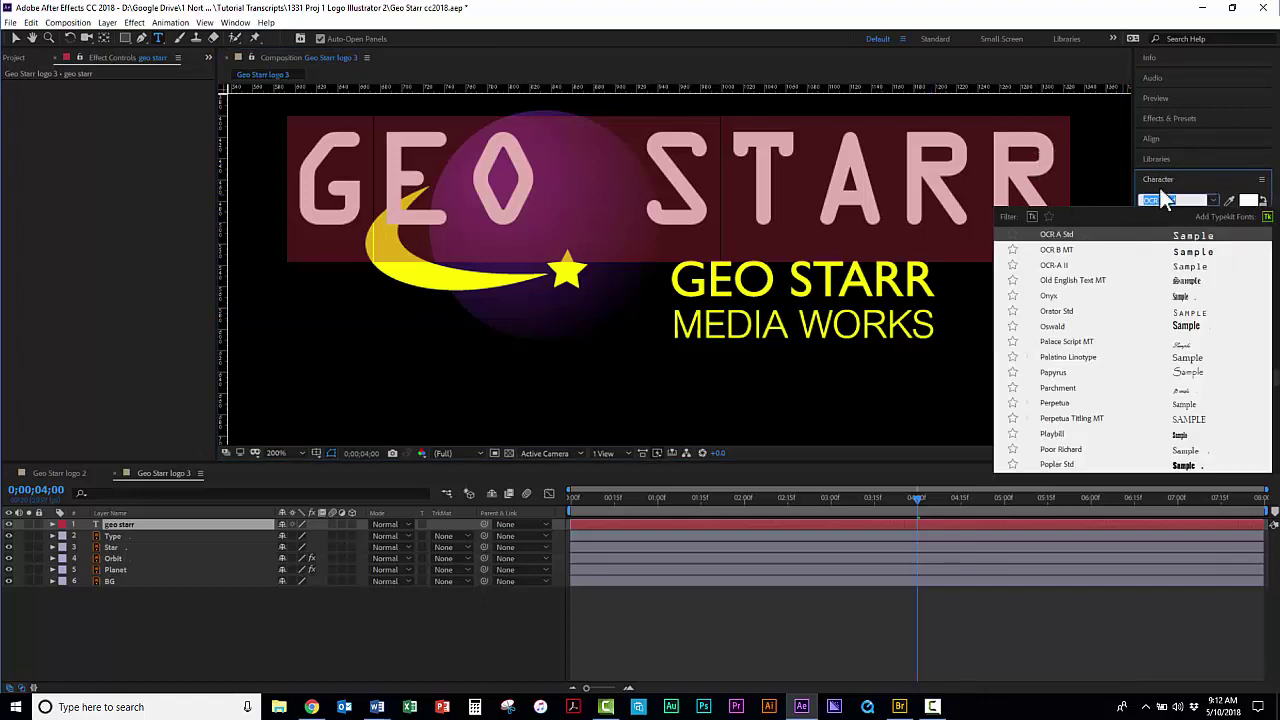
left_click(1203, 181)
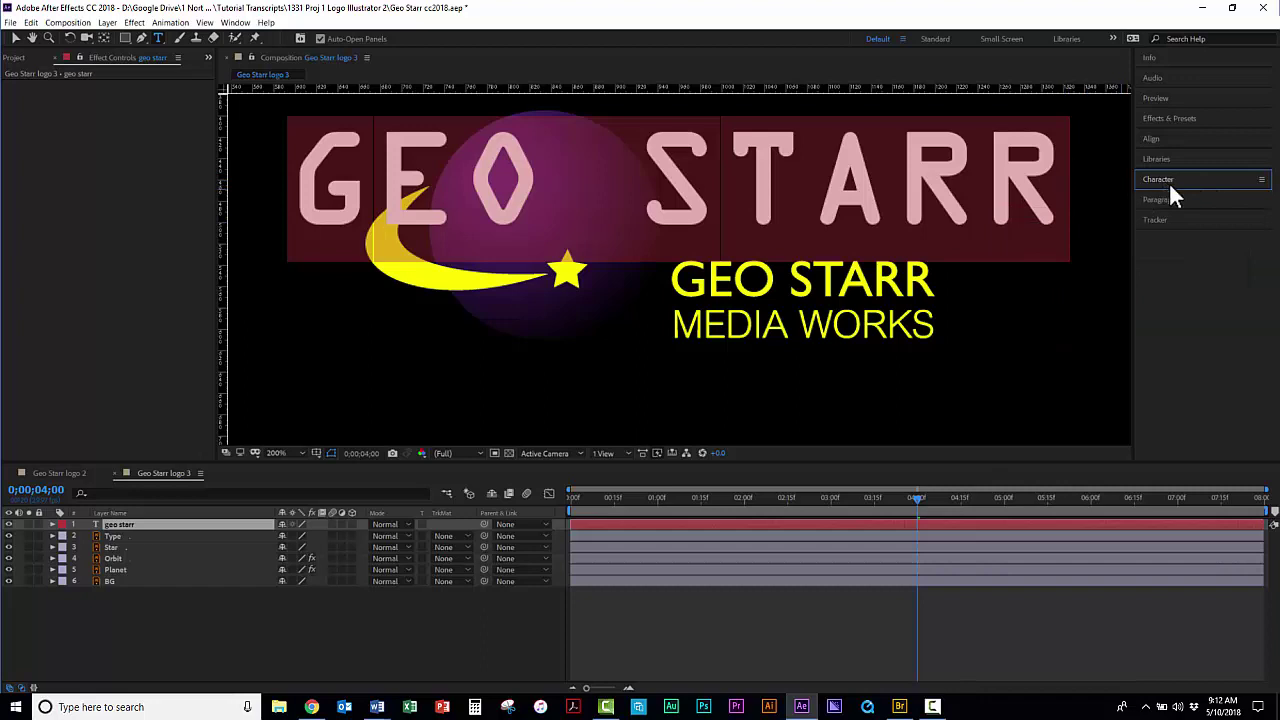
left_click(1169, 182)
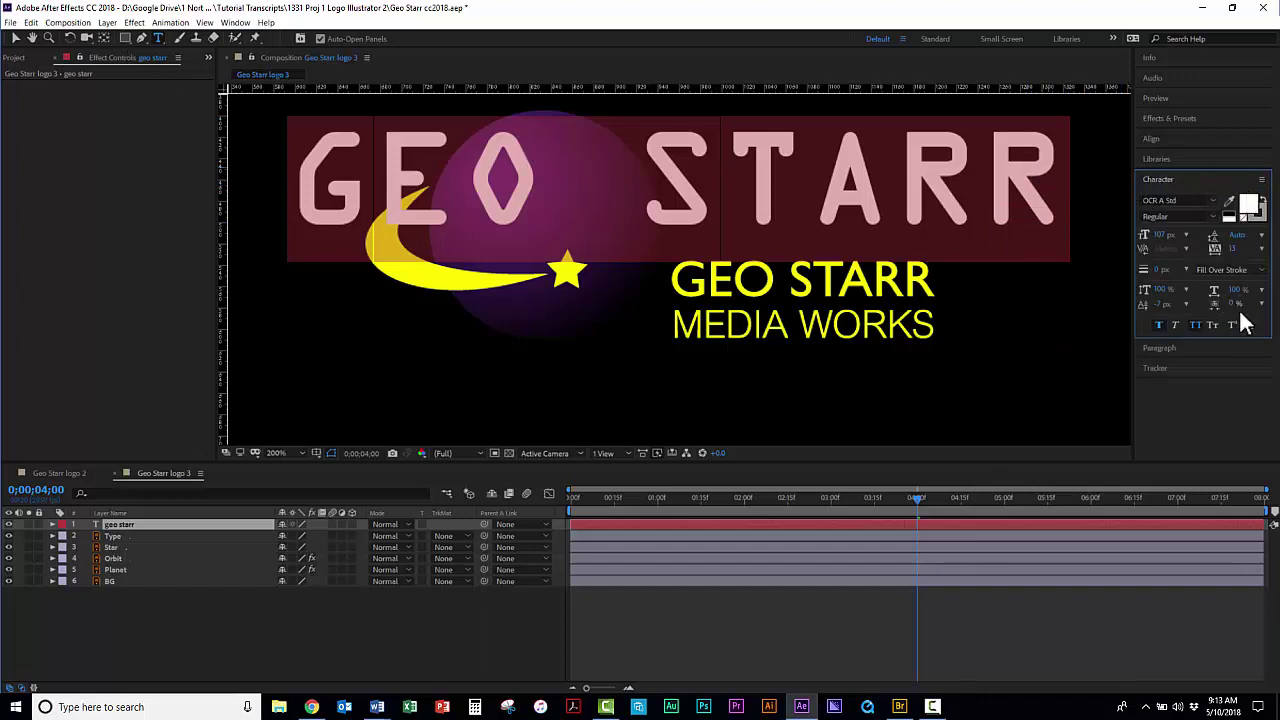
left_click(1177, 197)
scroll(1177, 195, "up", 5)
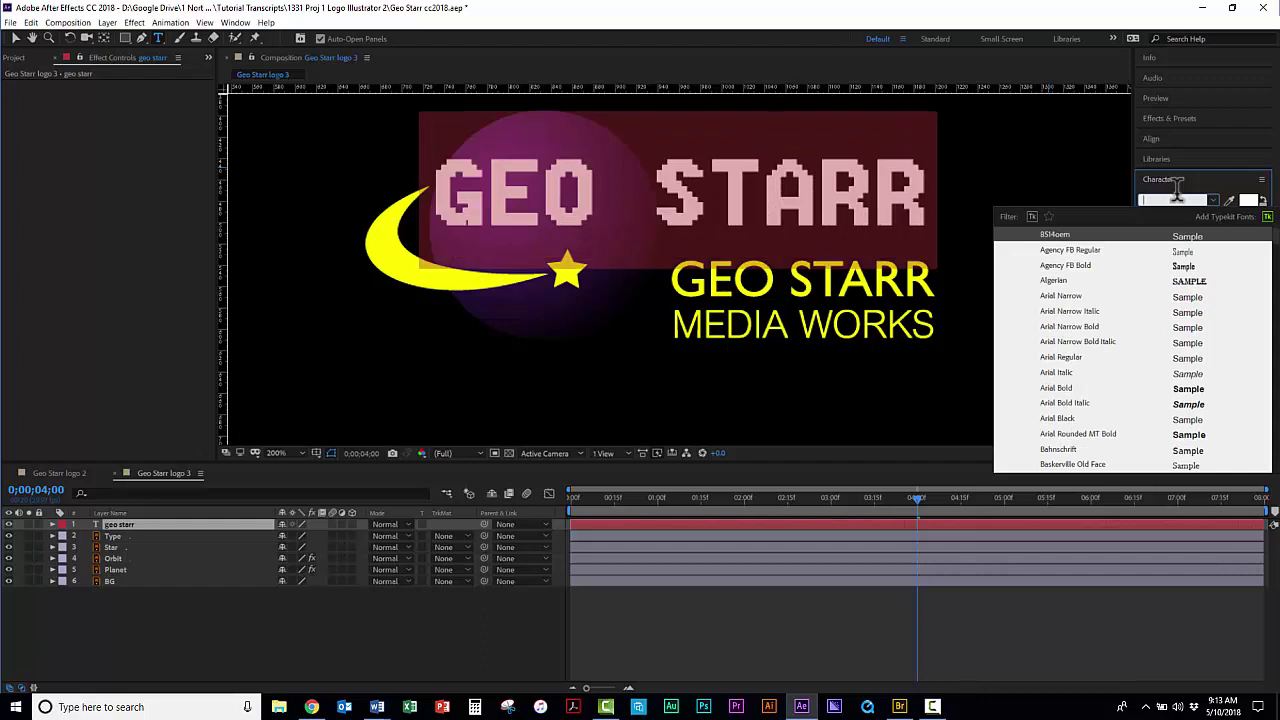
type("gil")
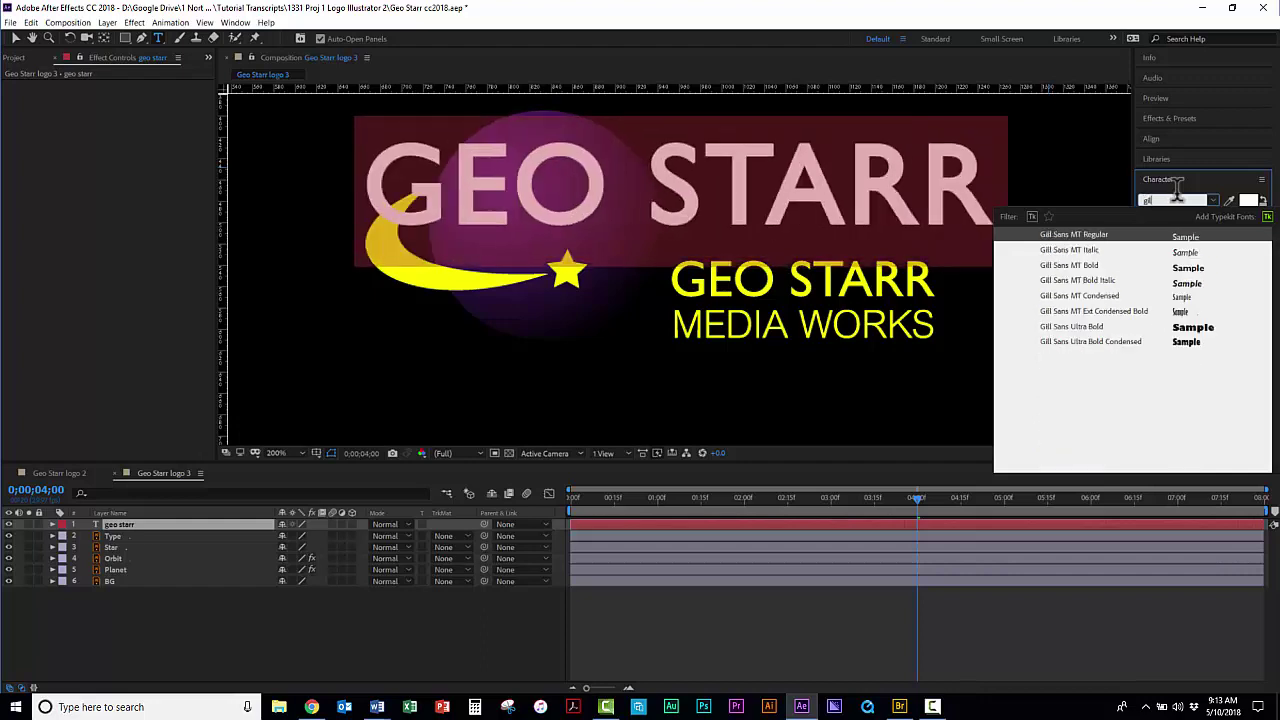
type("l")
key("Return")
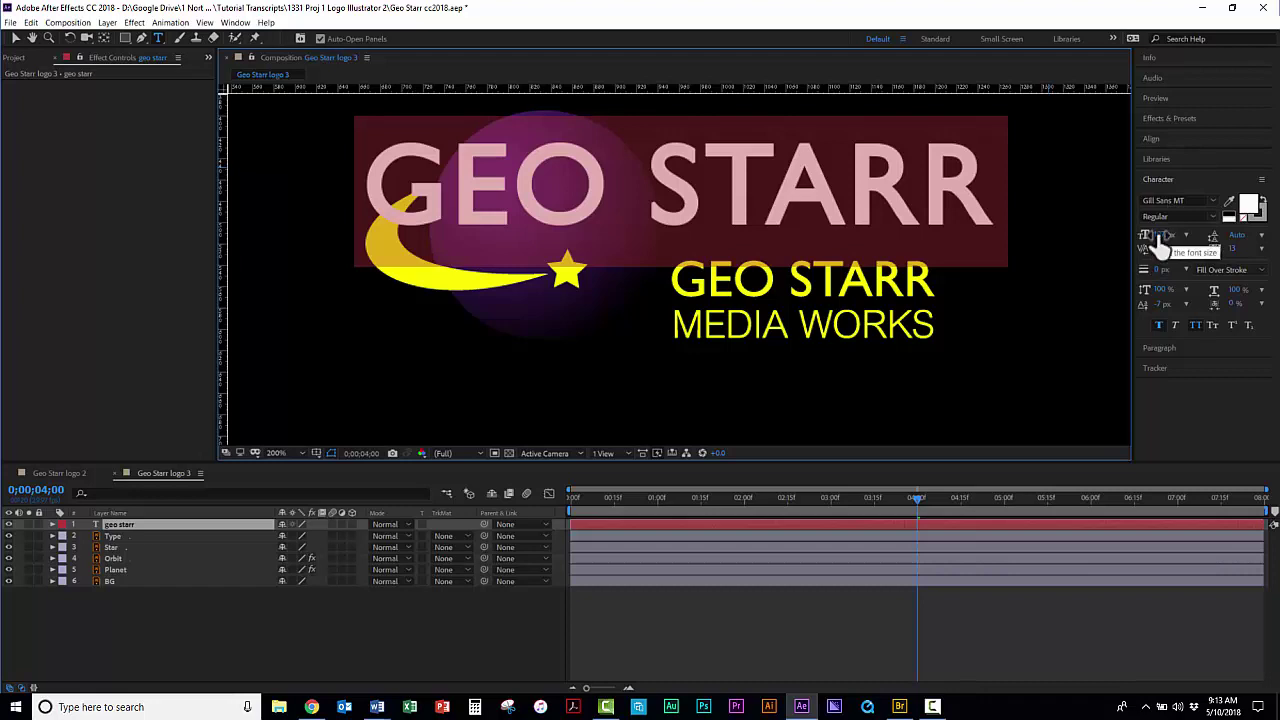
- Set the "geo starr" text's font size to 48 px and turn off its Faux Bold style
left_click(1162, 236)
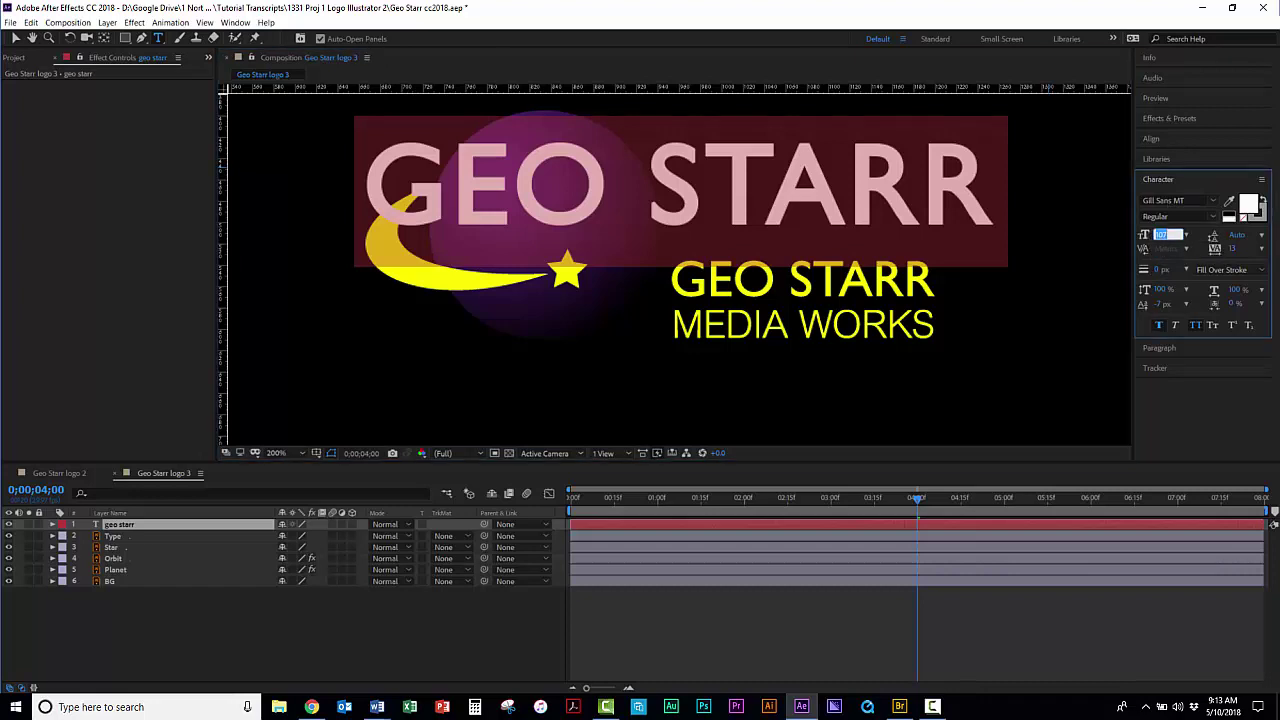
type("48")
key("Return")
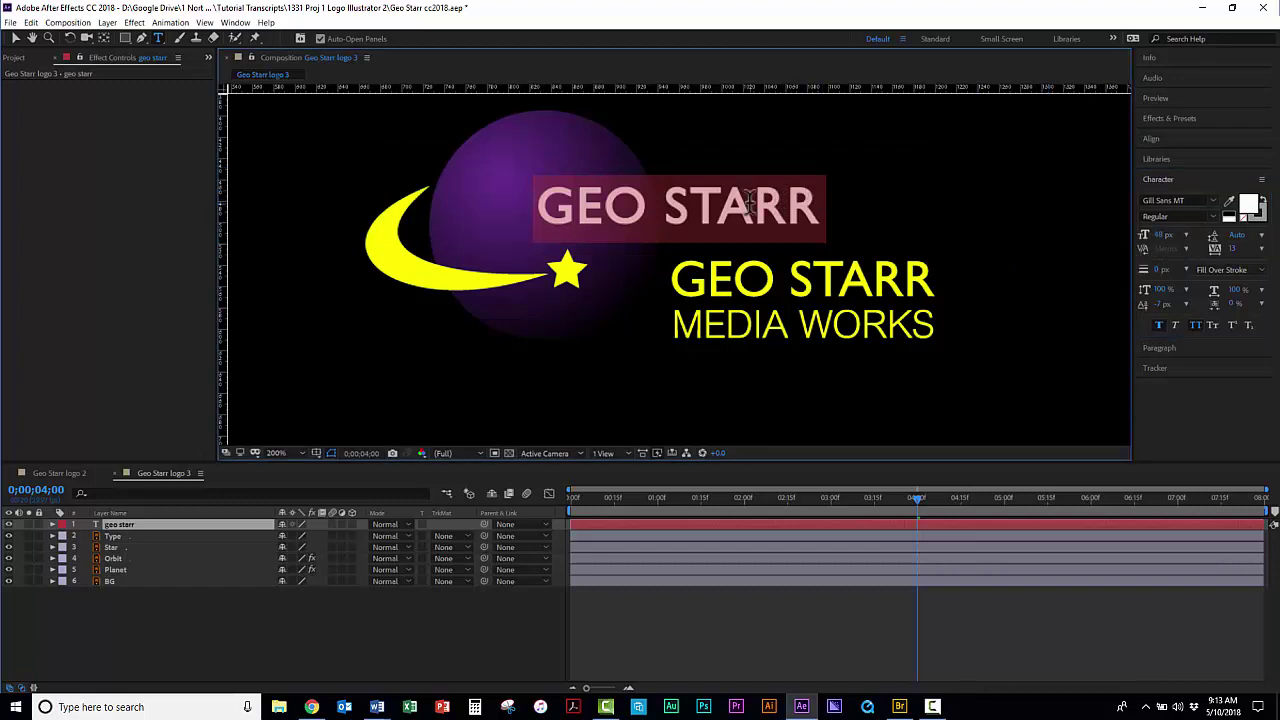
left_click(1160, 330)
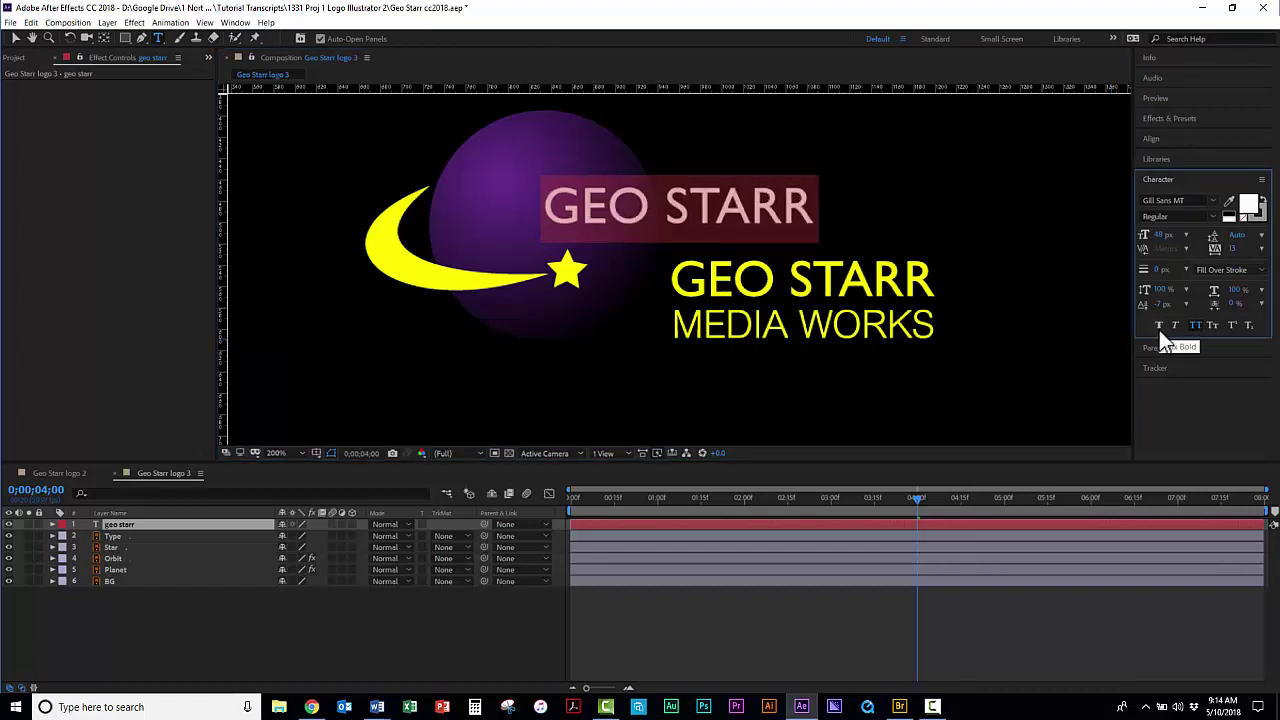
- Try a tracking of -100 on the "geo starr" text and settle on a tracking of 0
left_click(1261, 248)
left_click(1240, 262)
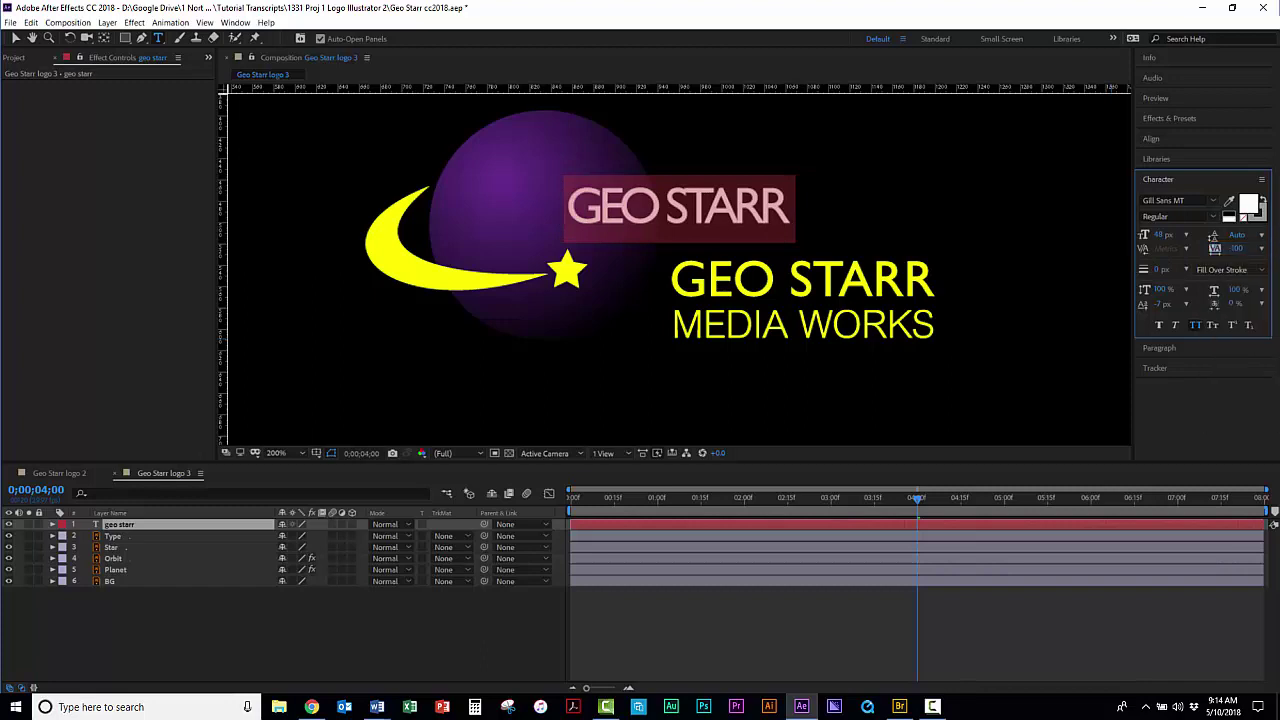
left_click(1261, 248)
left_click(1234, 330)
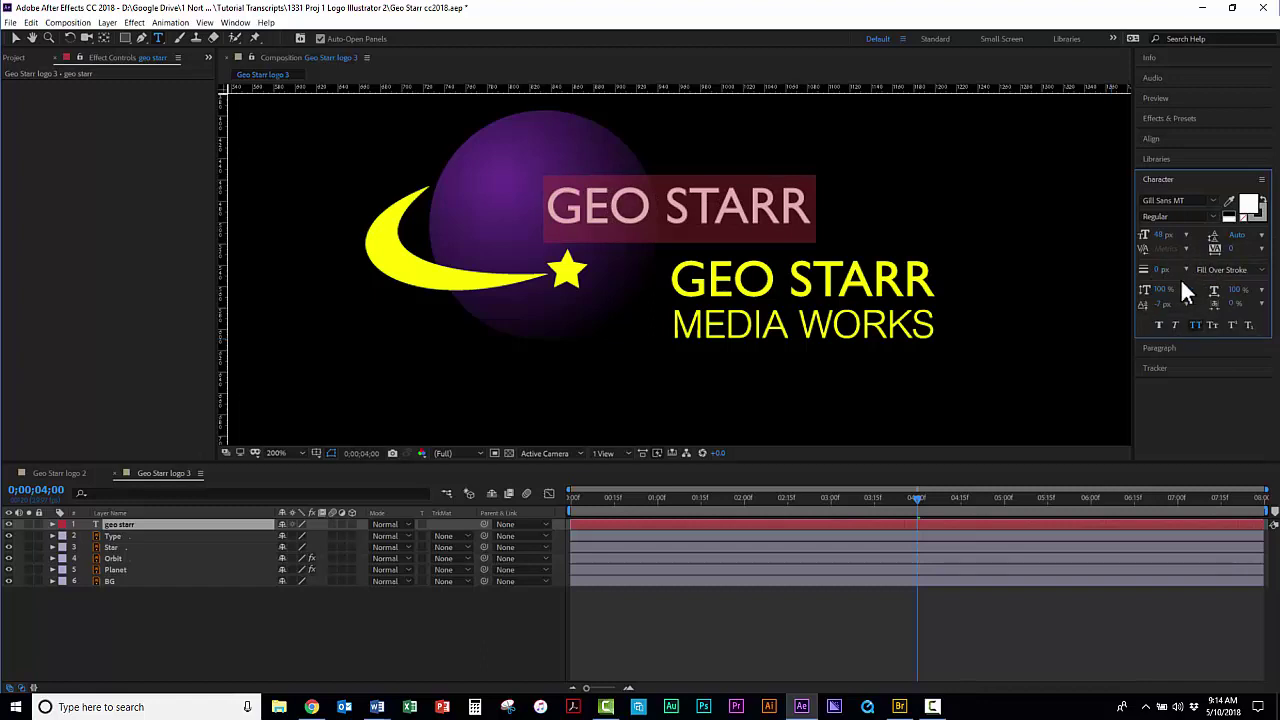
- Move the "geo starr" text onto the original yellow GEO STARR lettering and nudge it until the two line up
left_click(16, 40)
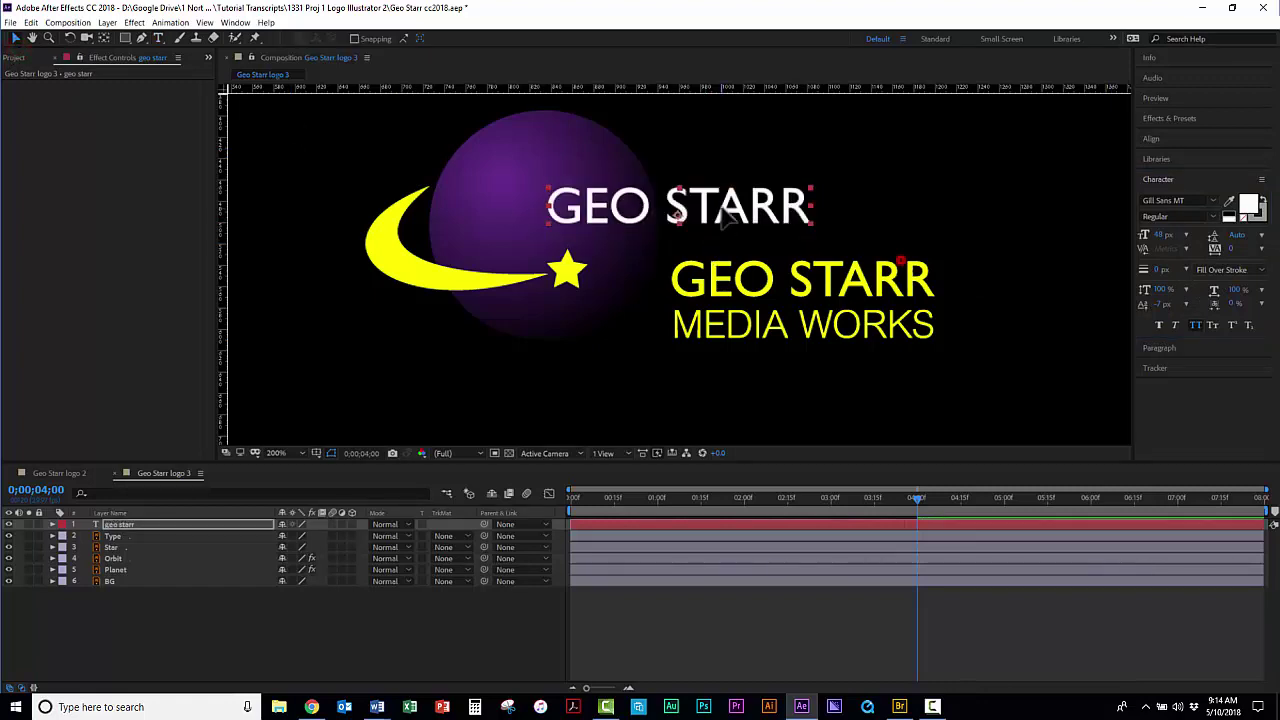
left_click_drag(725, 230, 848, 287)
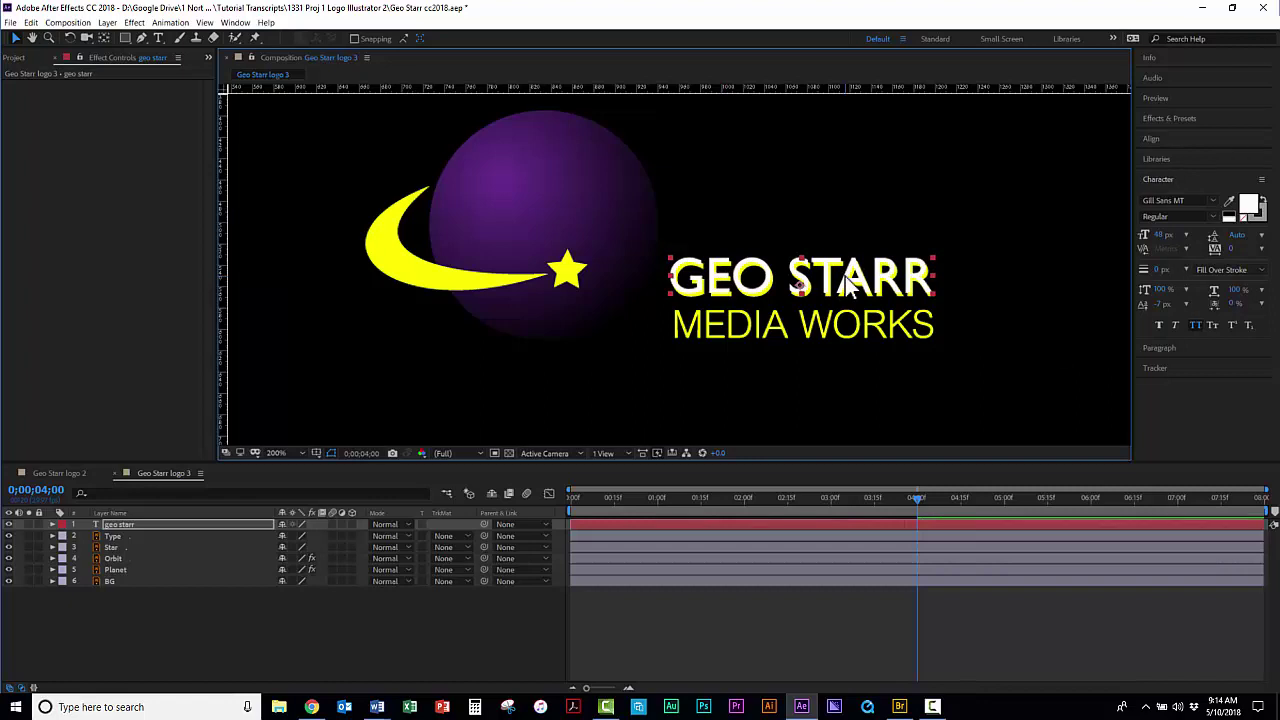
key("Down")
key("Right")
key("Right")
key("Right")
key("Right")
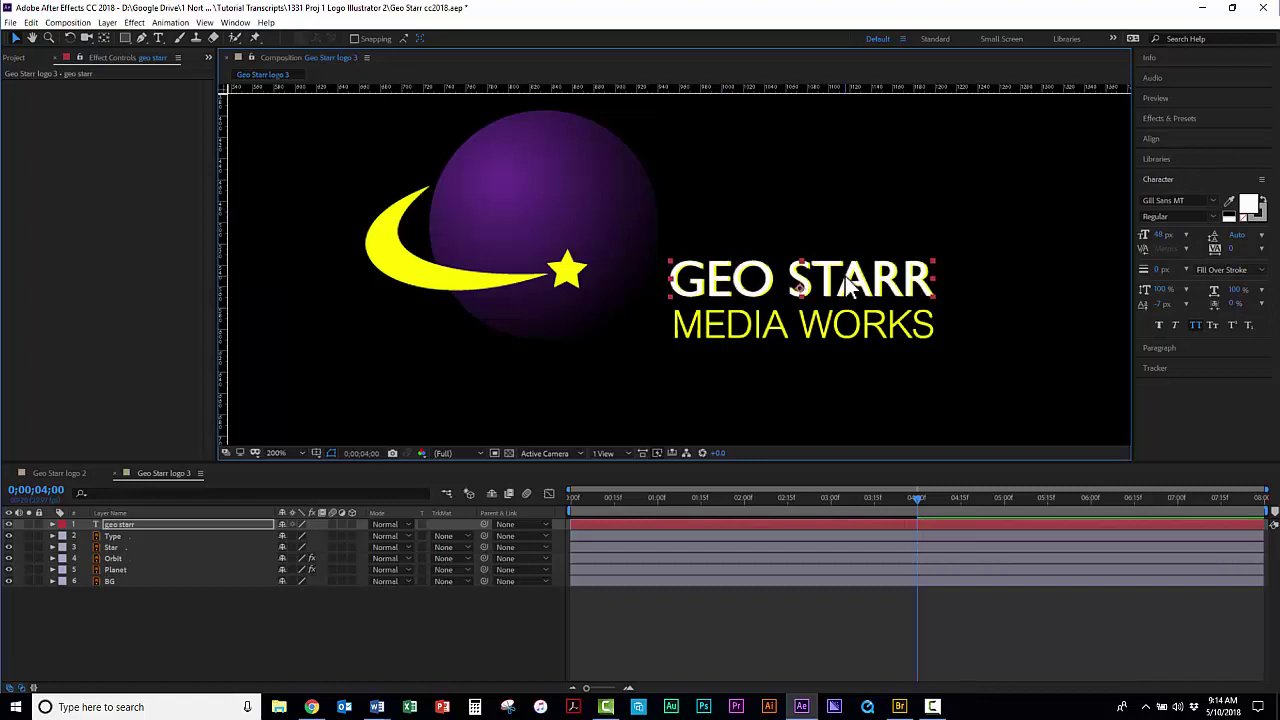
key("Left")
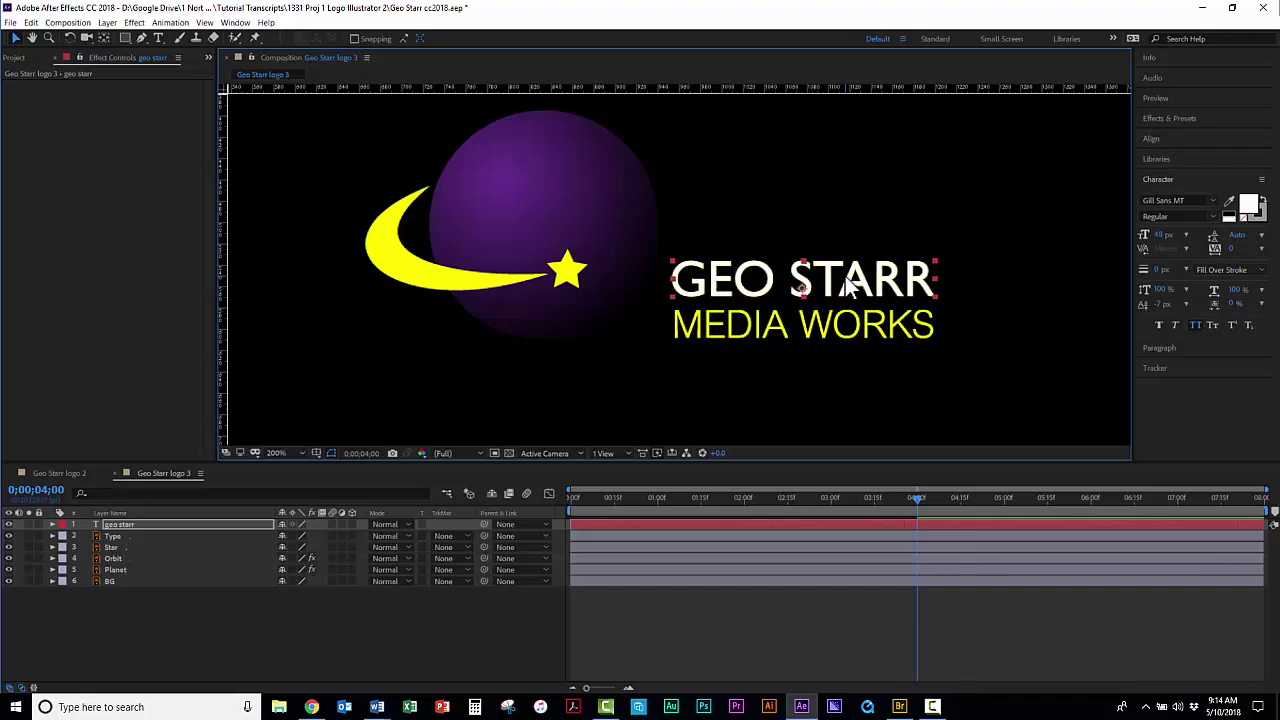
key("Right")
key("Left")
key("Down")
key("Down")
- Fill the "geo starr" text with the yellow sampled from the orbit trail and deselect the layer
left_click(1231, 202)
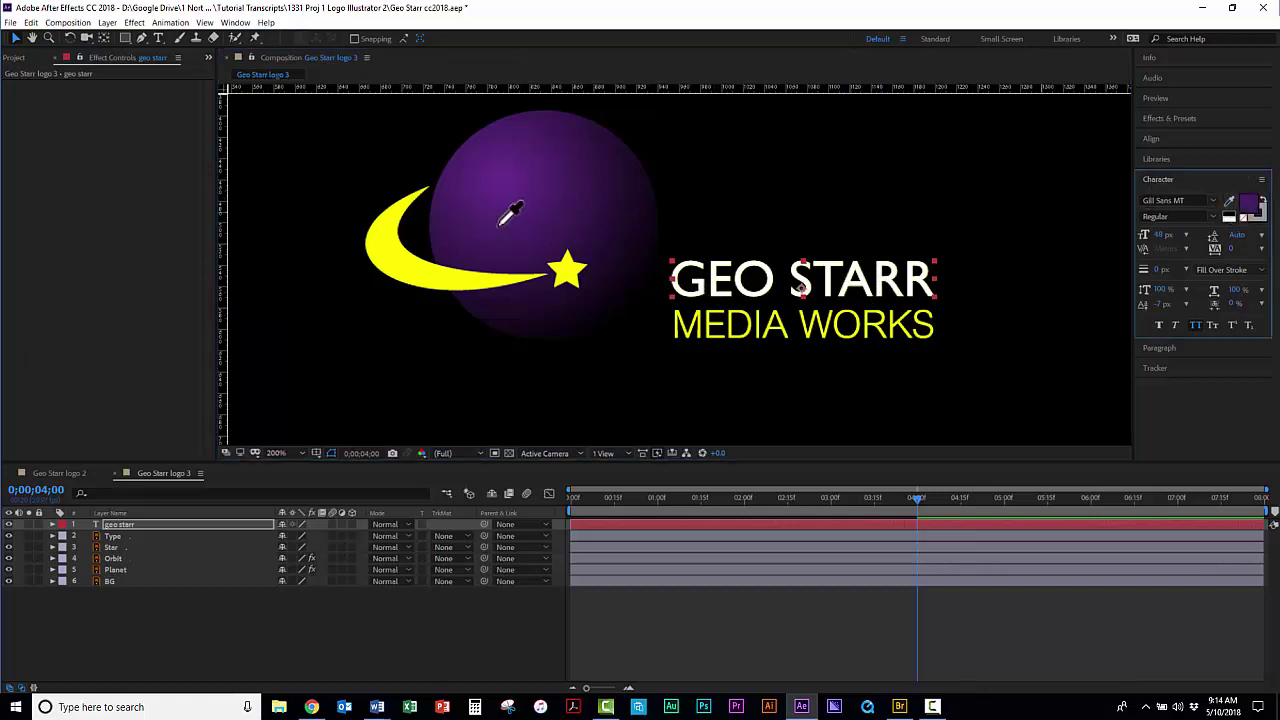
left_click(410, 260)
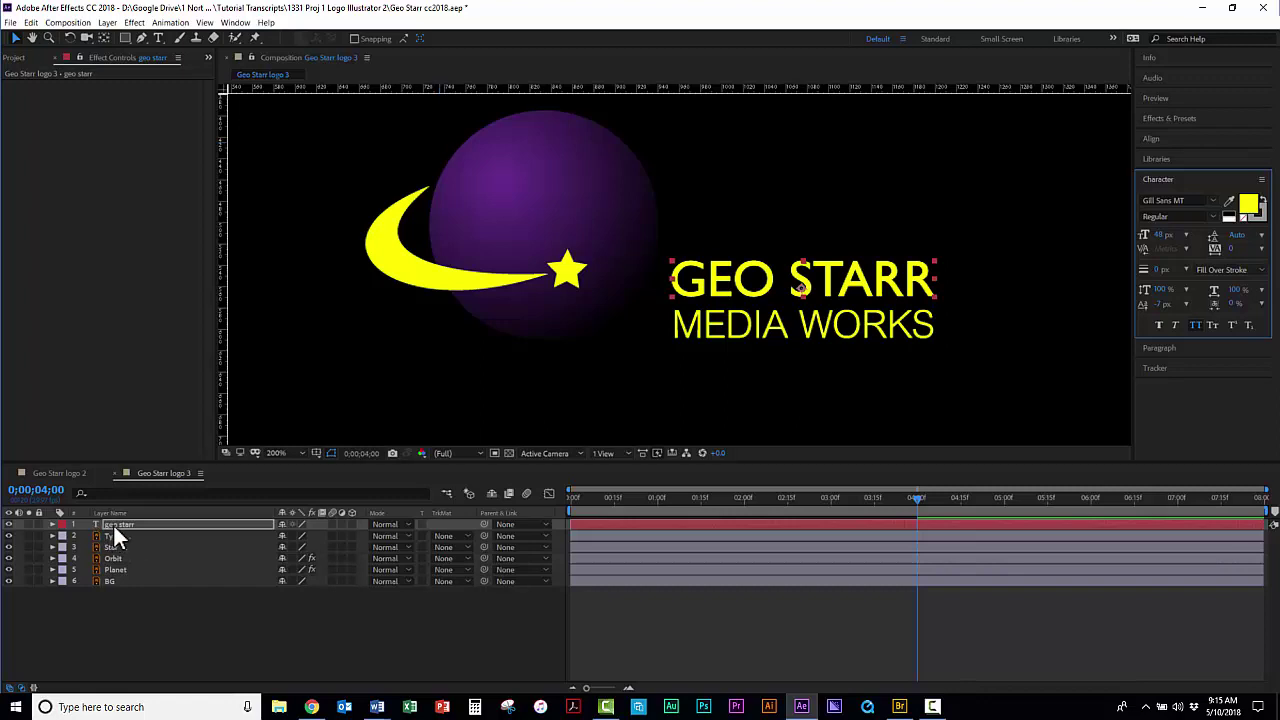
left_click(188, 646)
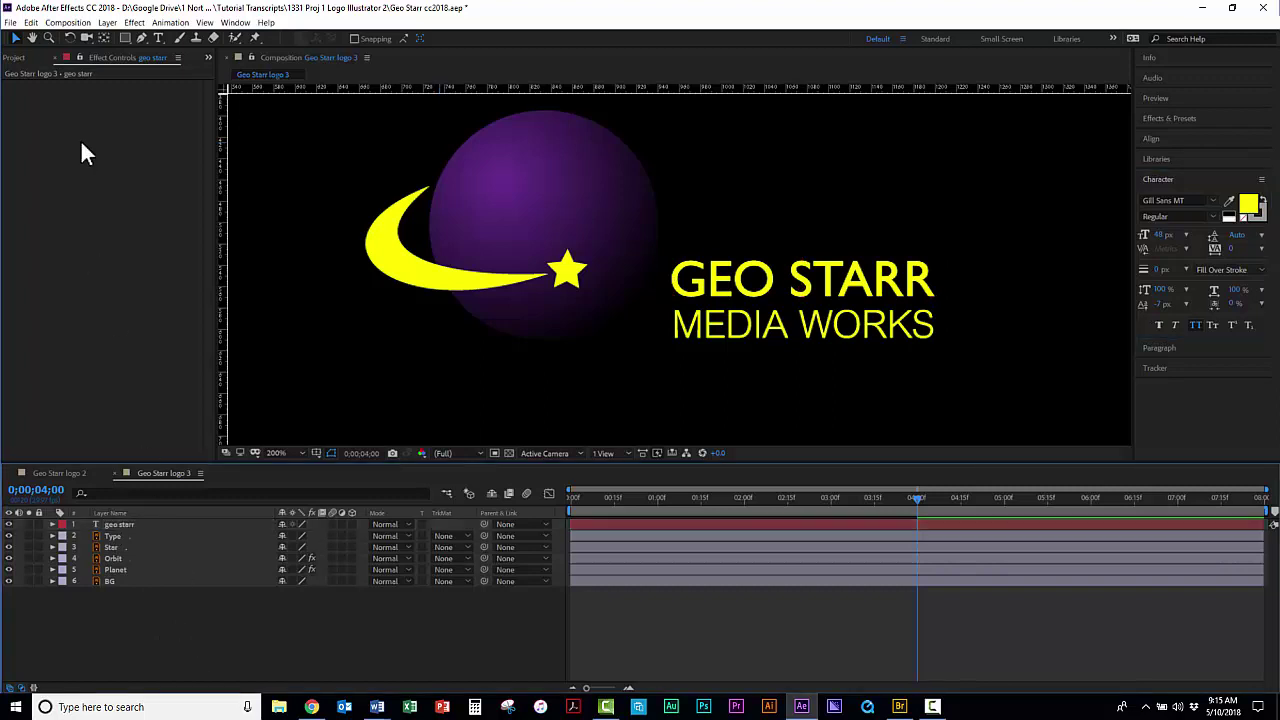
- Add a new text layer reading "media works" just below the original MEDIA WORKS lettering
left_click(159, 37)
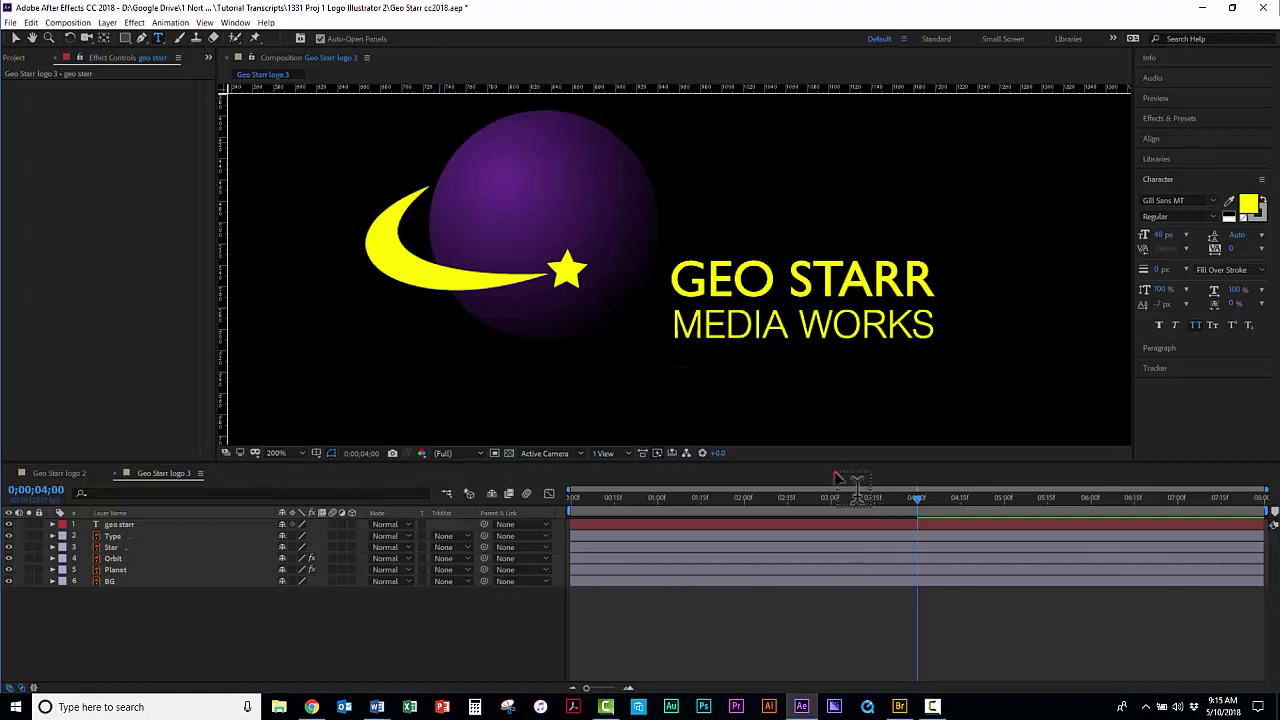
left_click(672, 390)
type("media work")
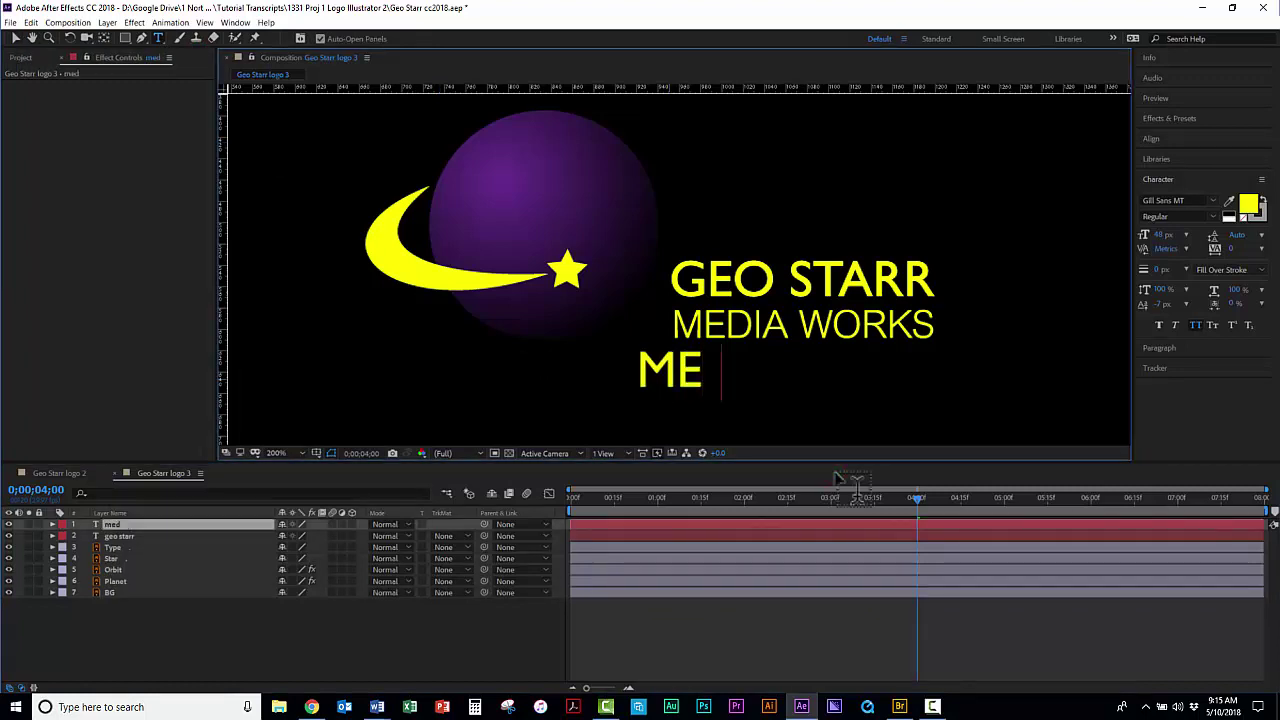
type("s")
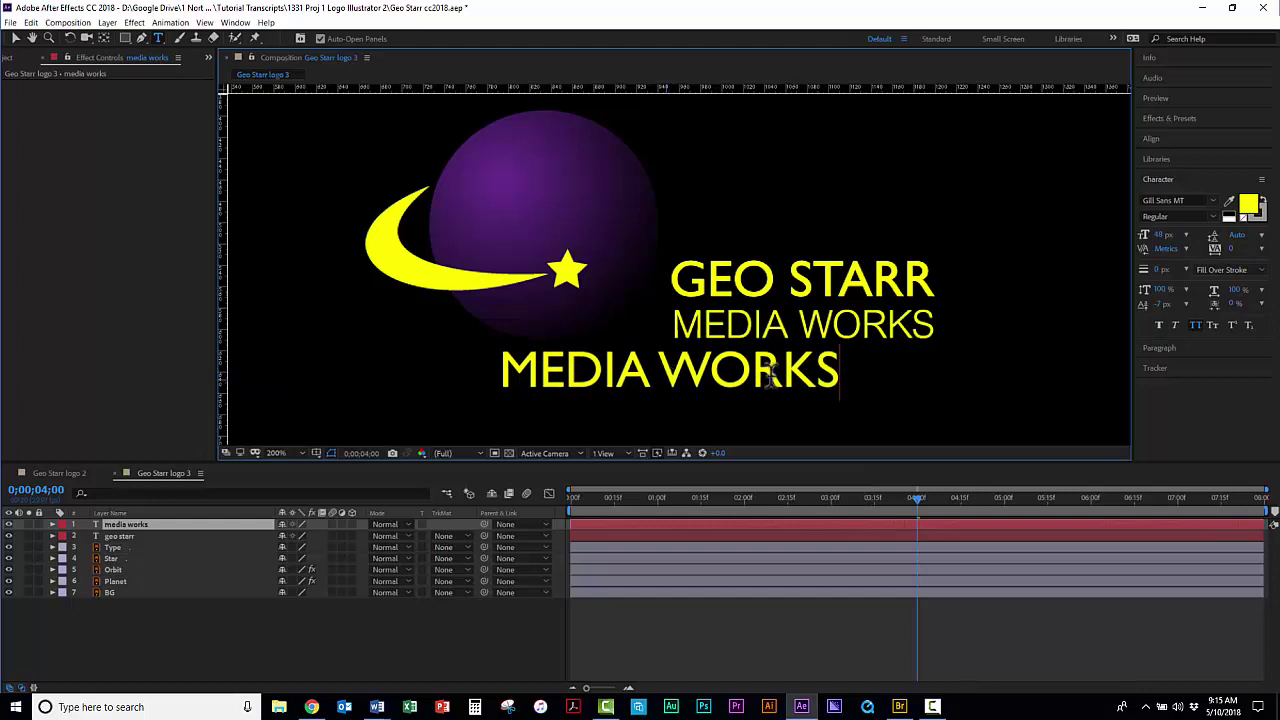
left_click(1197, 328)
- Change the font of the whole "media works" text to Calibri Light
left_click_drag(838, 372, 500, 386)
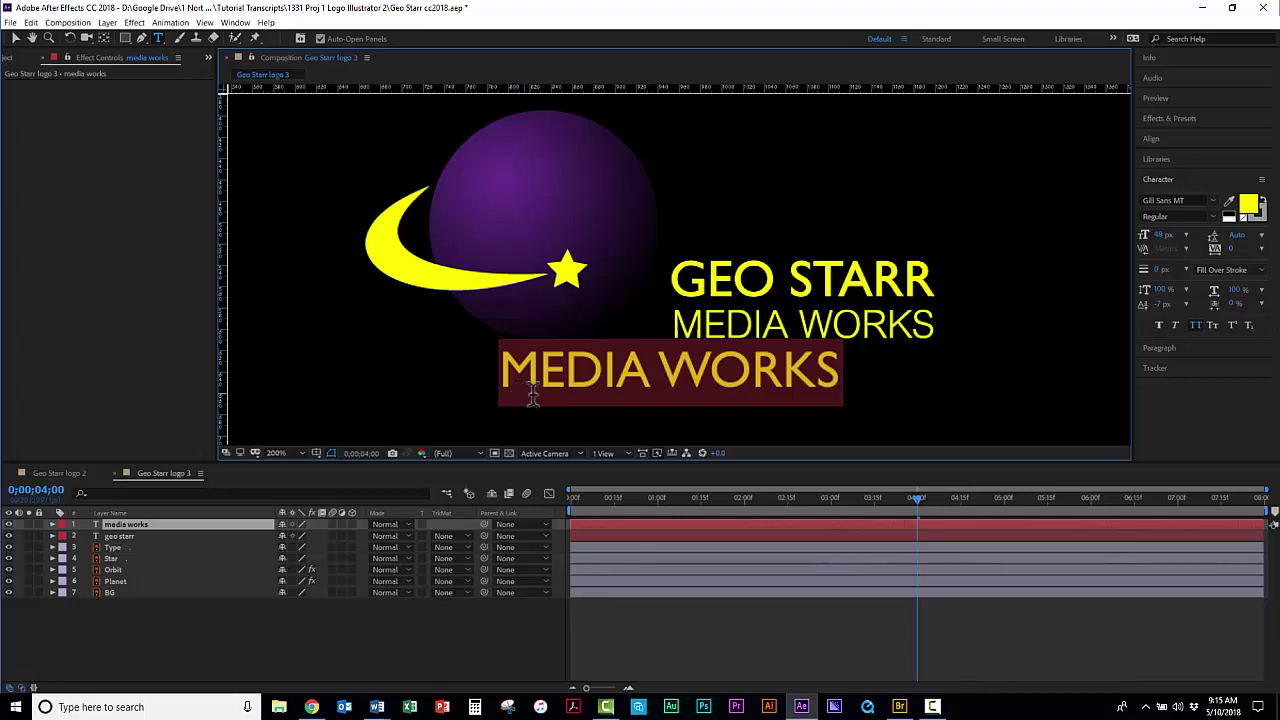
left_click(1165, 200)
type("cal")
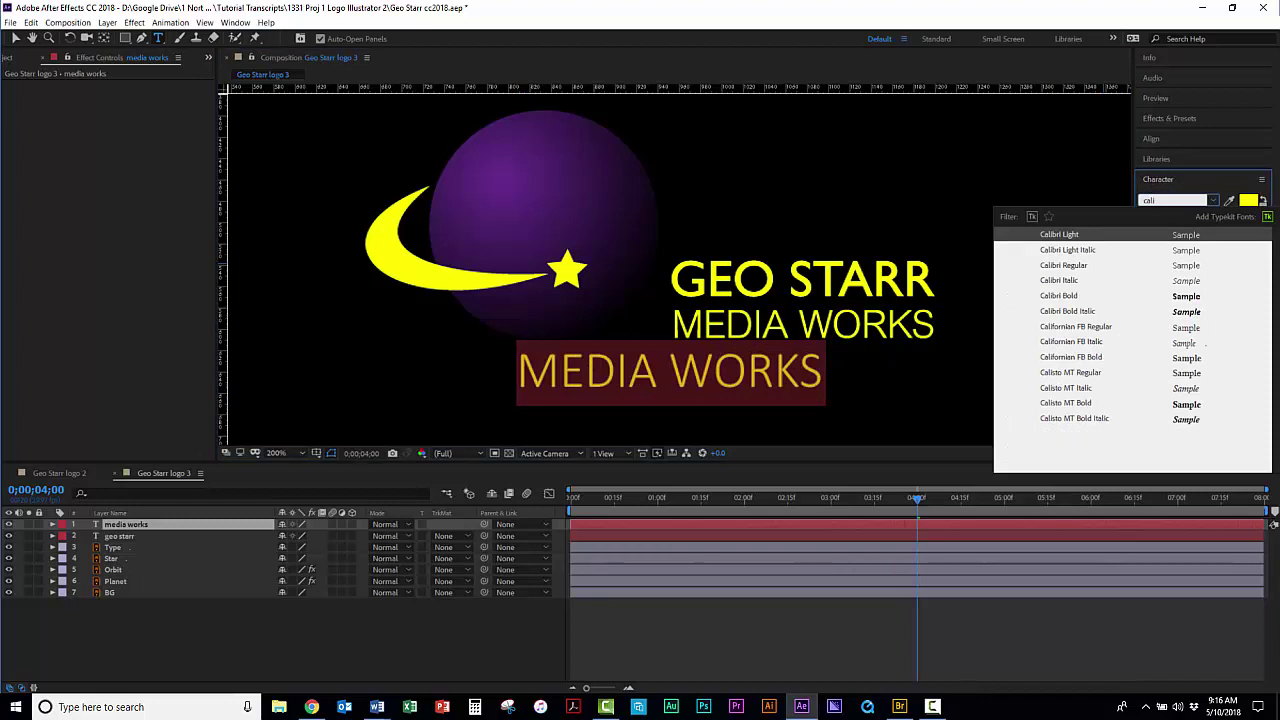
left_click(1068, 234)
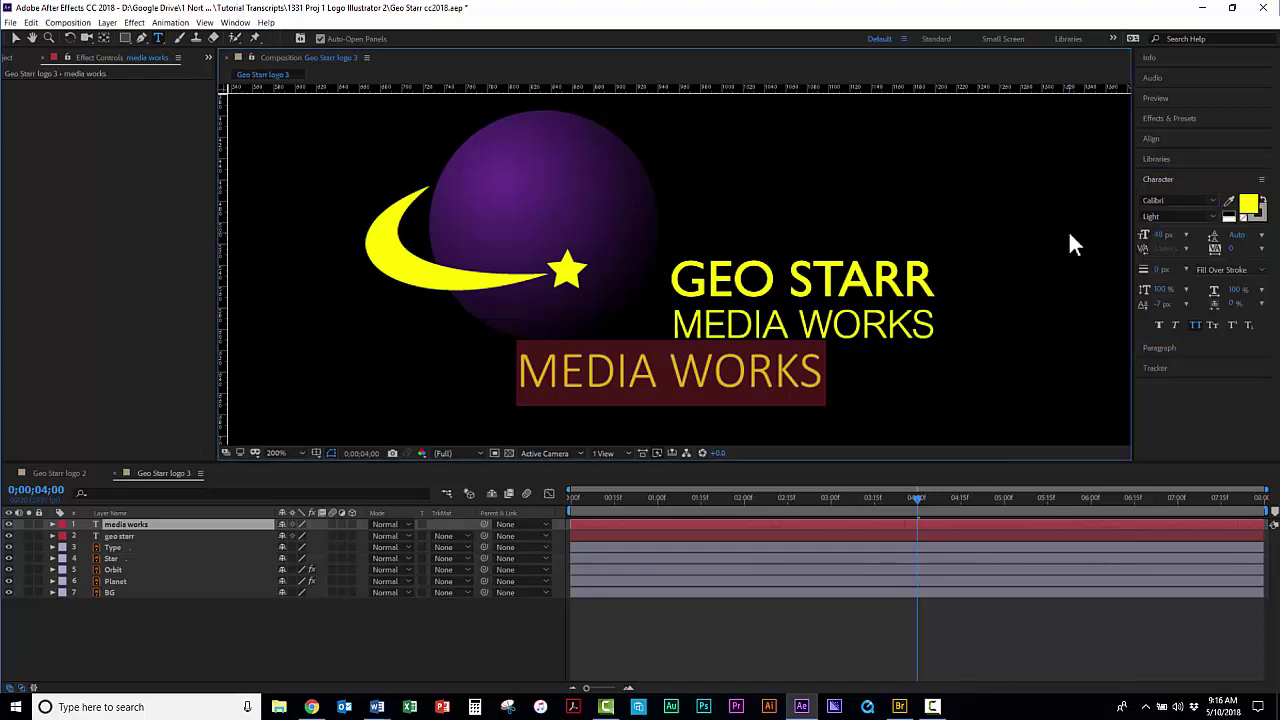
- Set the "media works" text's font size to 40 px and its tracking to 28
left_click(1152, 238)
left_click(1166, 234)
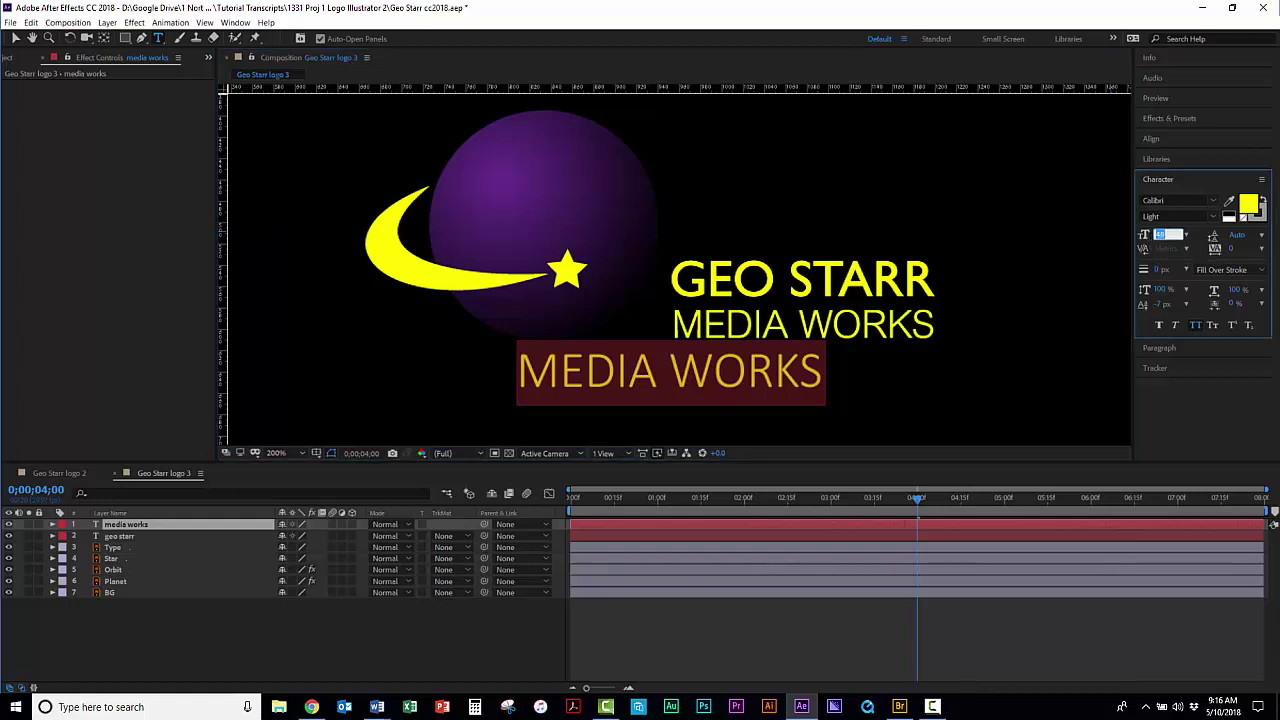
type("40")
key("Return")
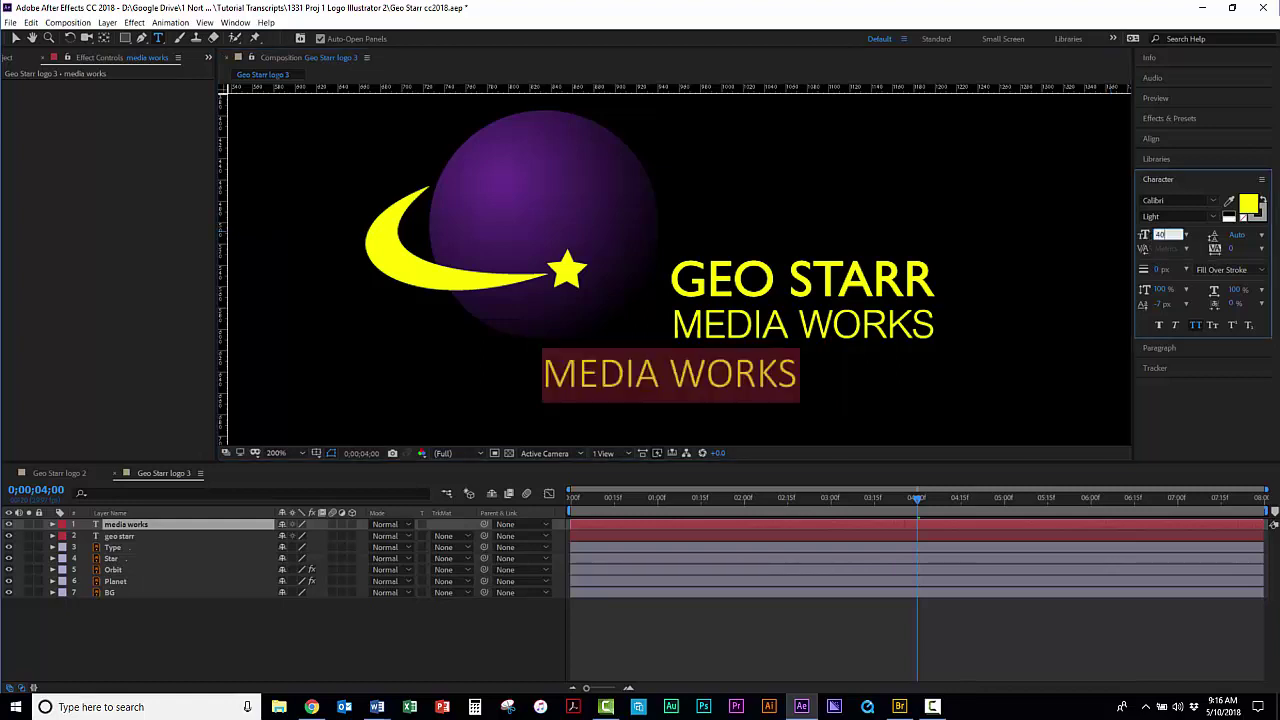
key("Return")
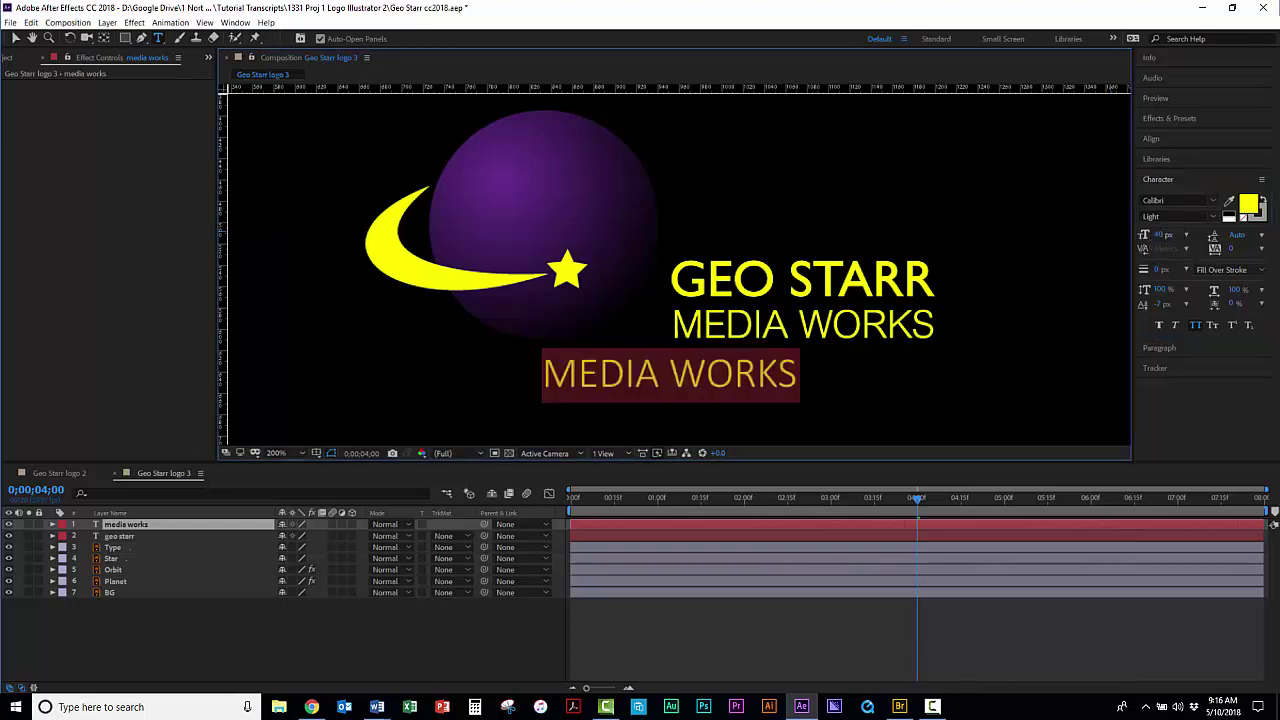
left_click(1238, 248)
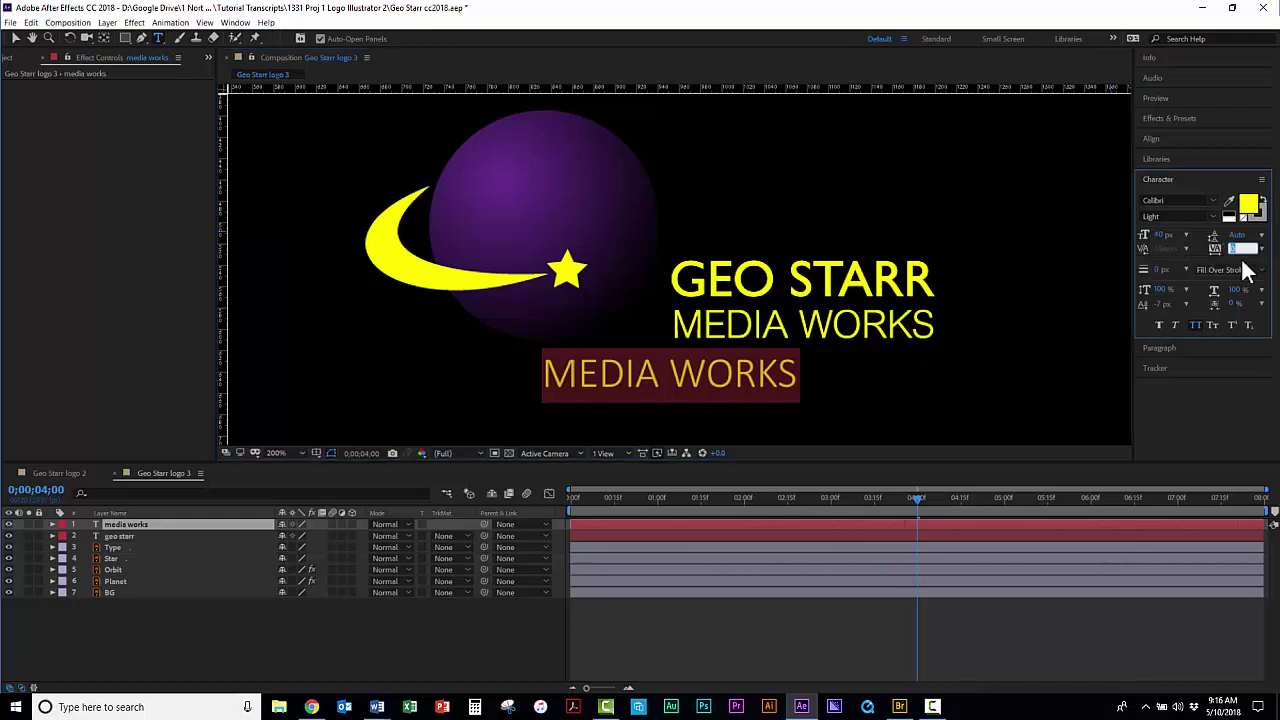
type("25")
key("Return")
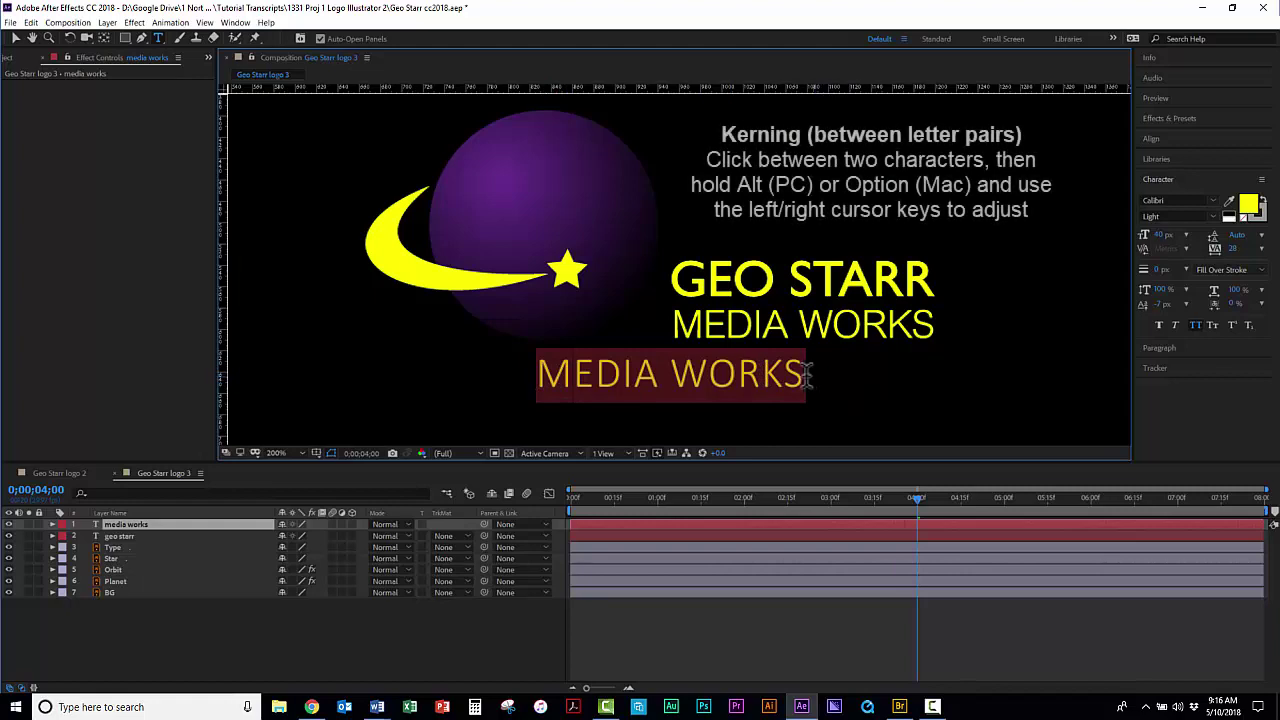
- Adjust the kerning between the E and D of "MEDIA" to -40 and finish editing the text
left_click(595, 372)
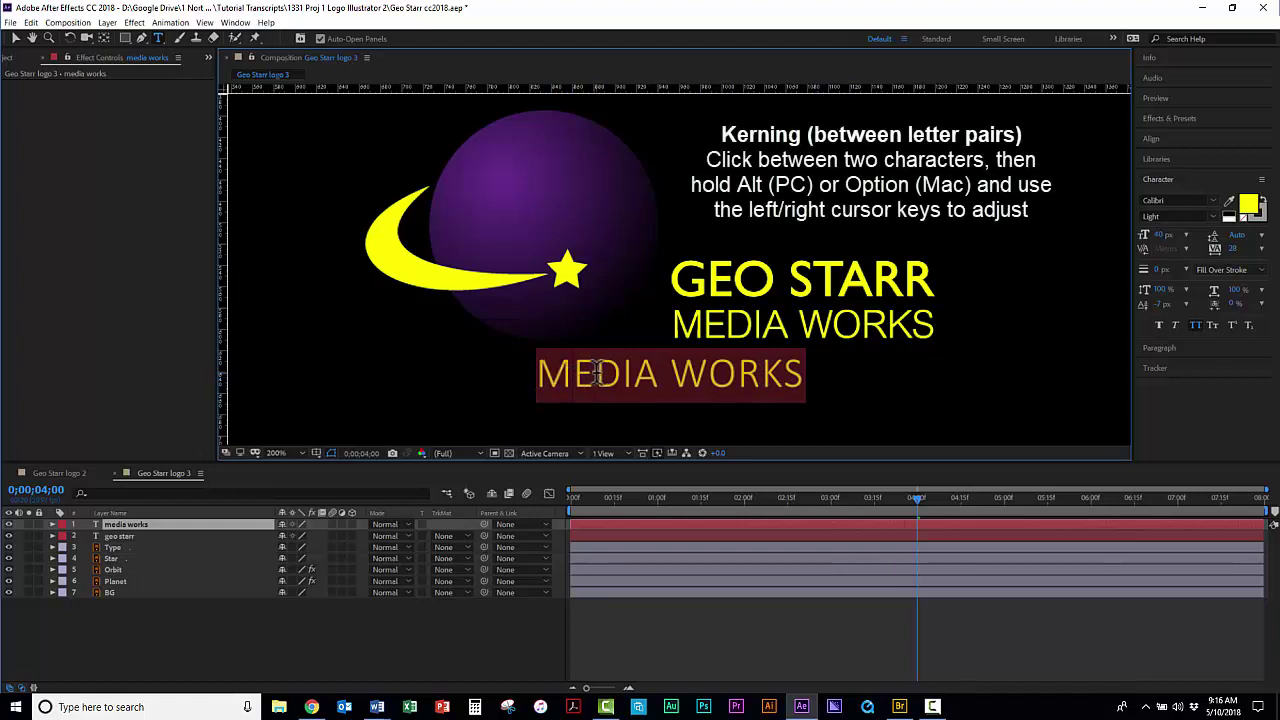
left_click(598, 372)
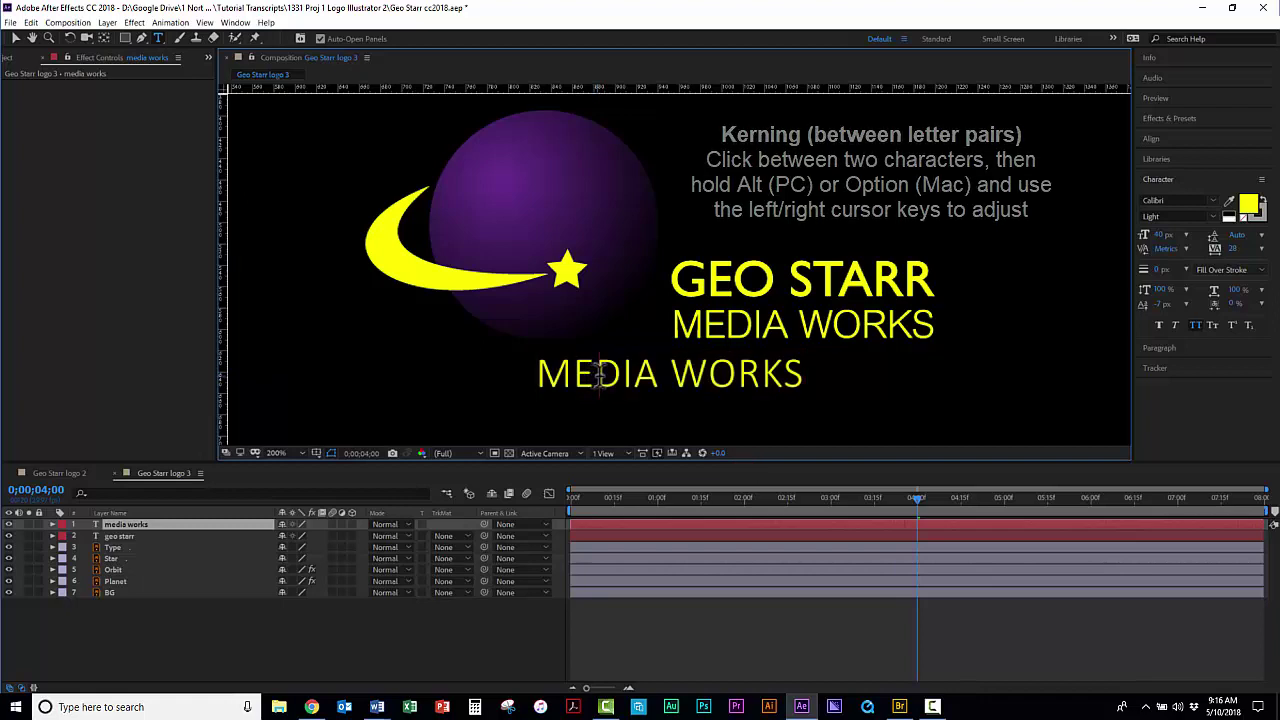
key("alt+Left")
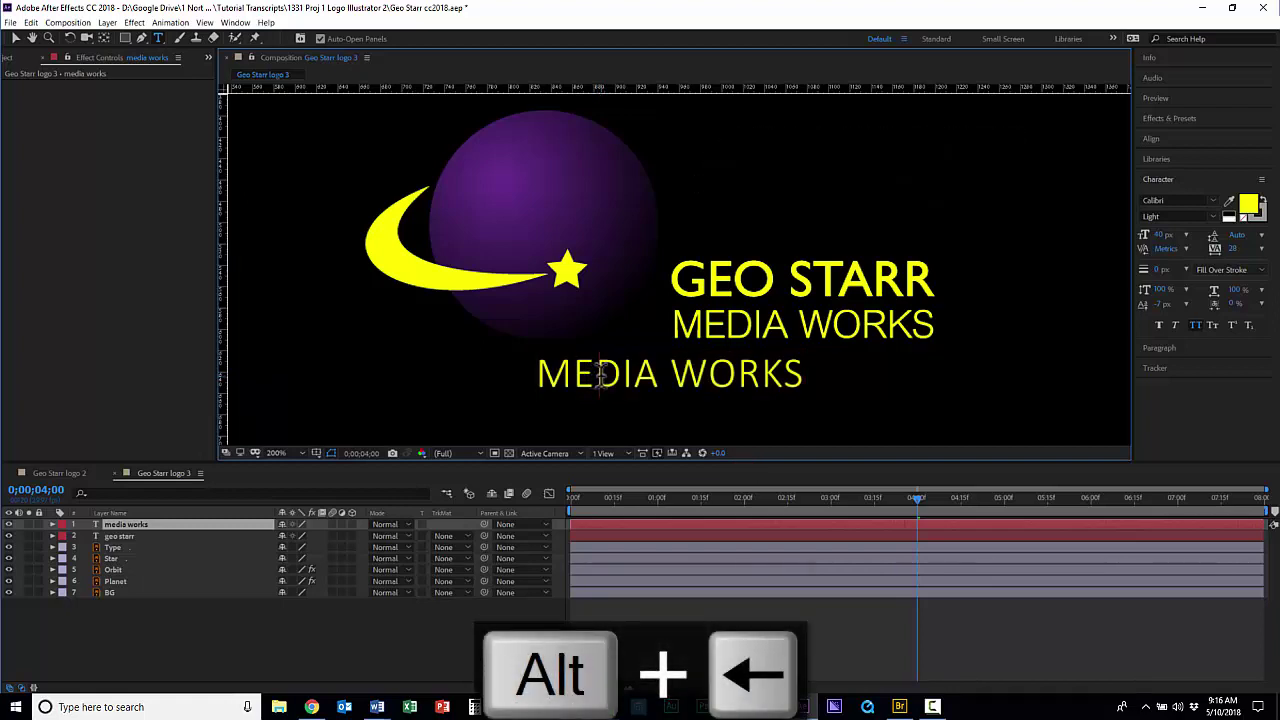
key("alt+Right")
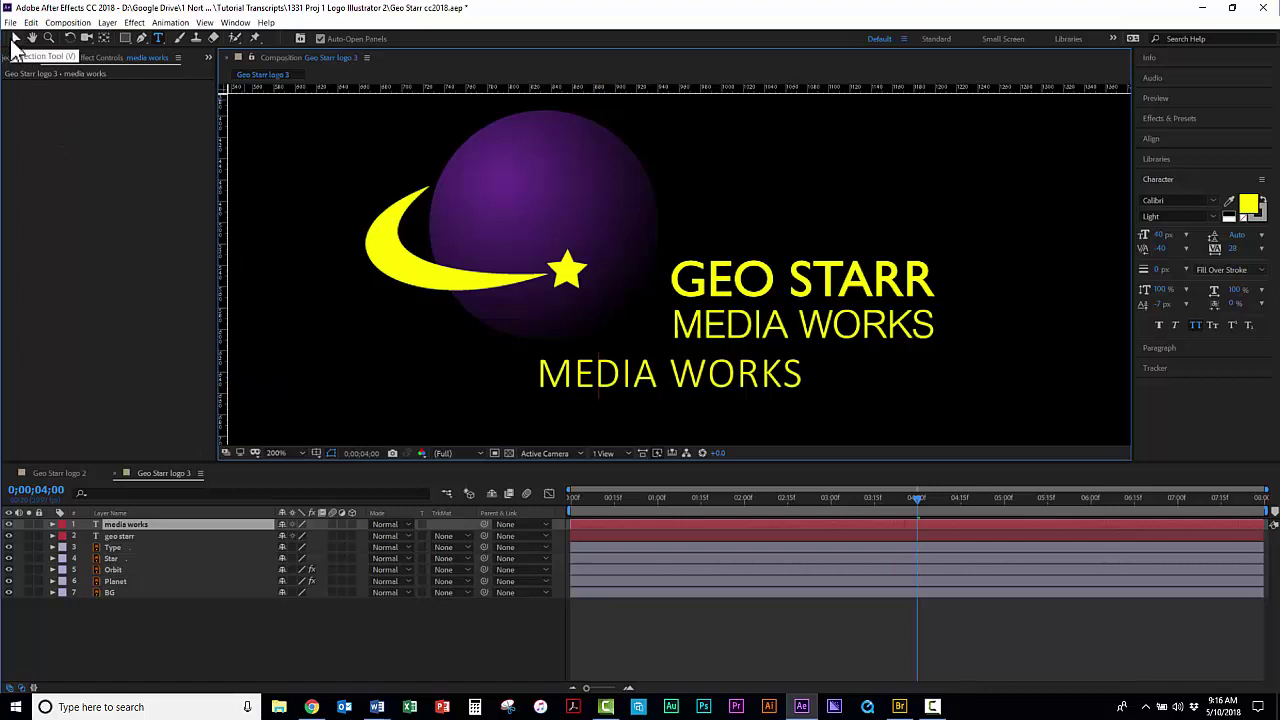
left_click(15, 42)
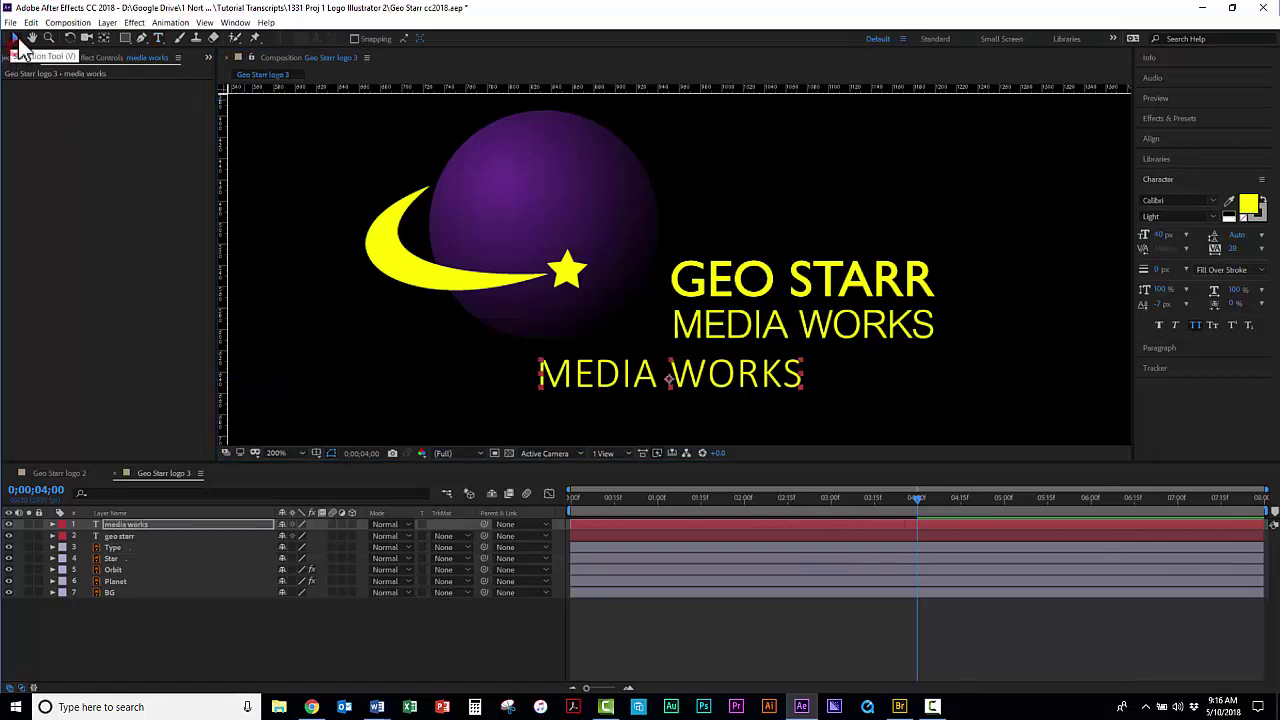
- Move the new "media works" text onto the original MEDIA WORKS lettering and nudge it left until the two align
left_click_drag(634, 370, 819, 321)
key("Left")
key("Left")
key("Left")
key("Left")
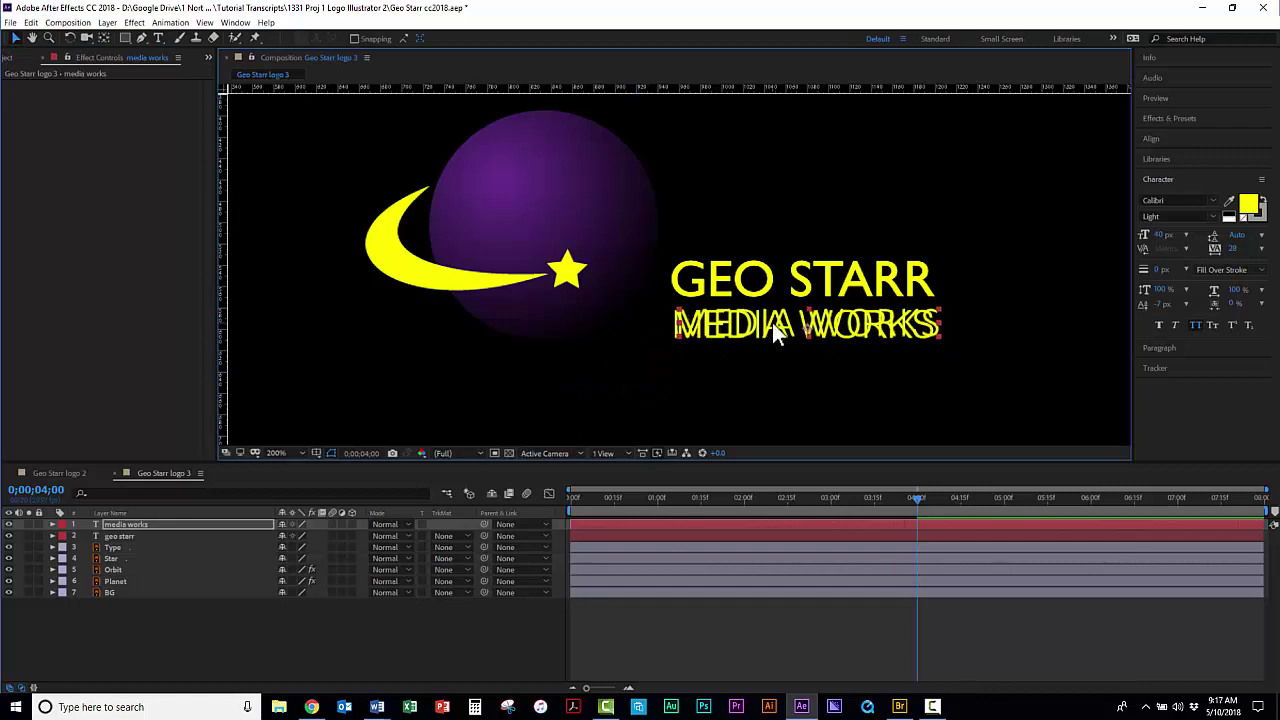
key("Left")
key("Left")
key("Left")
key("Left")
key("Left")
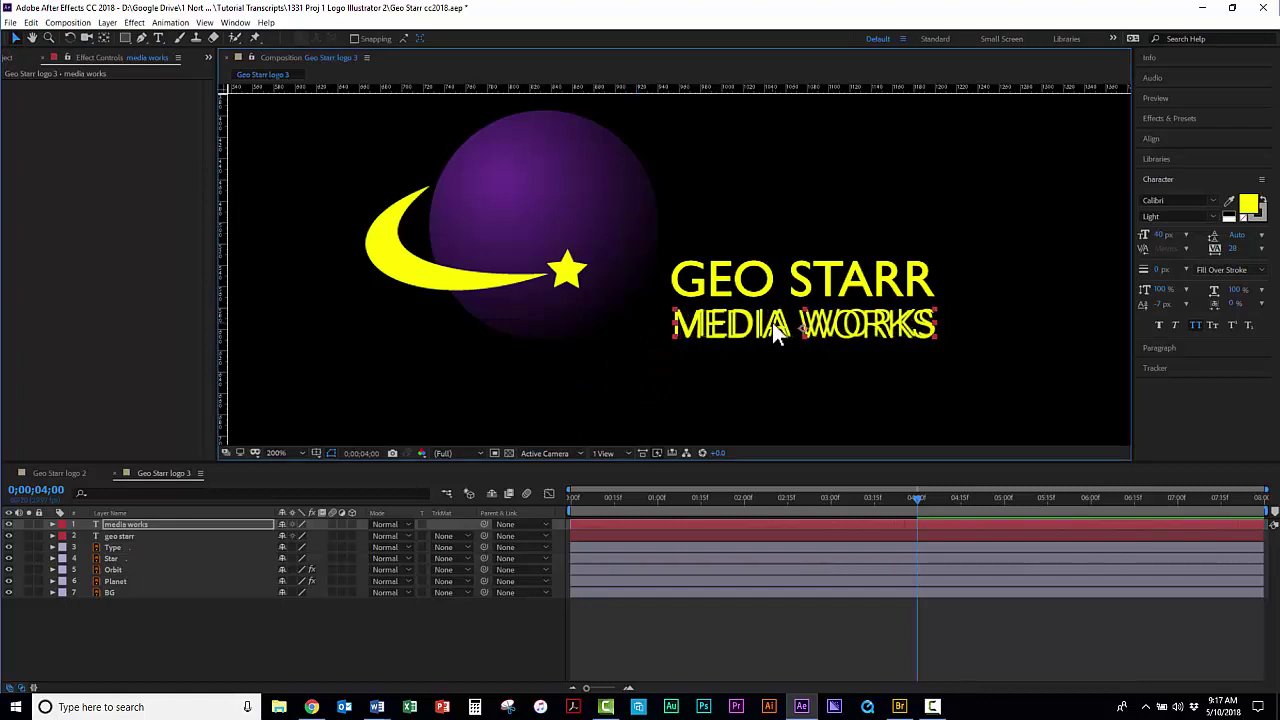
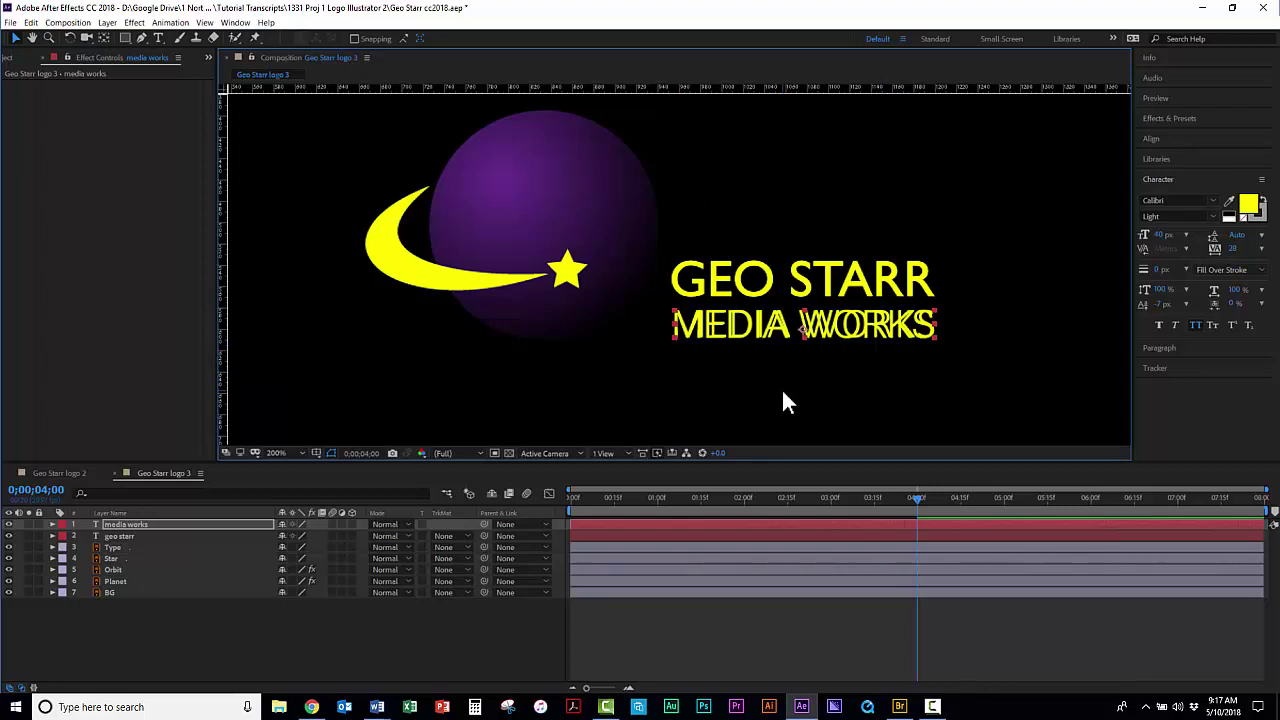
- Delete the original Type layer and move the geo starr layer above media works in the layer stack
left_click(111, 547)
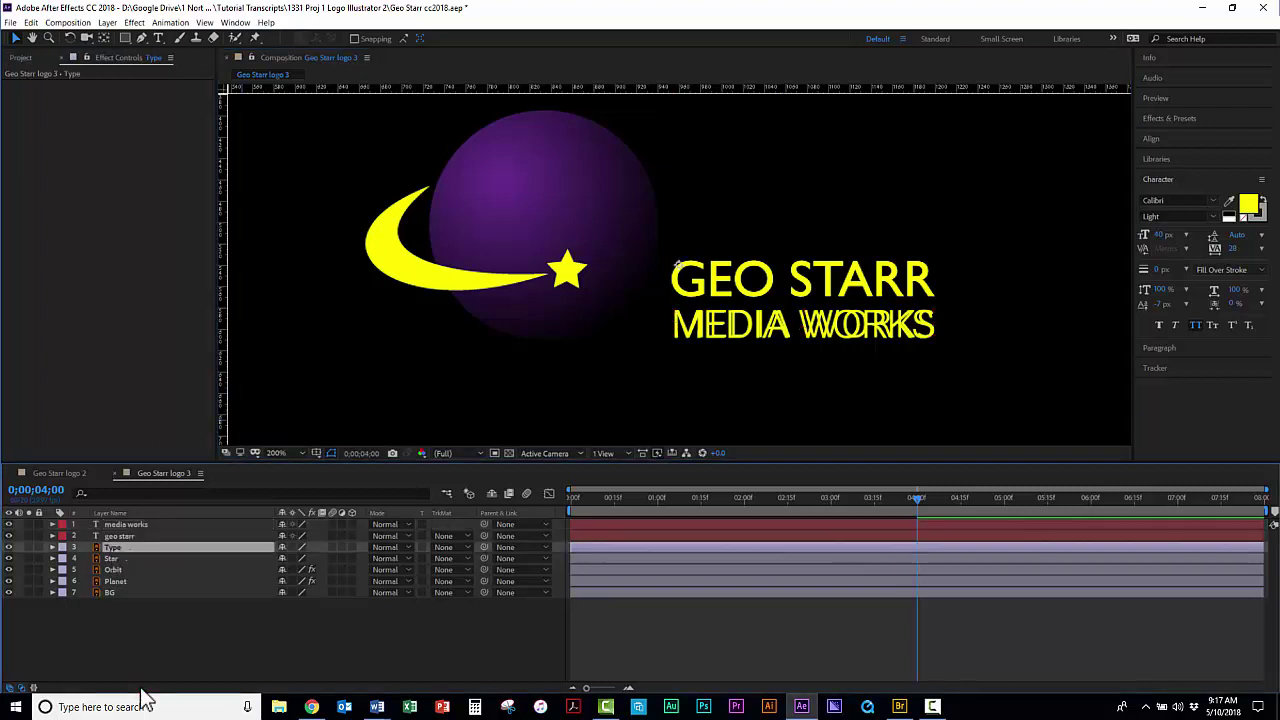
key("Delete")
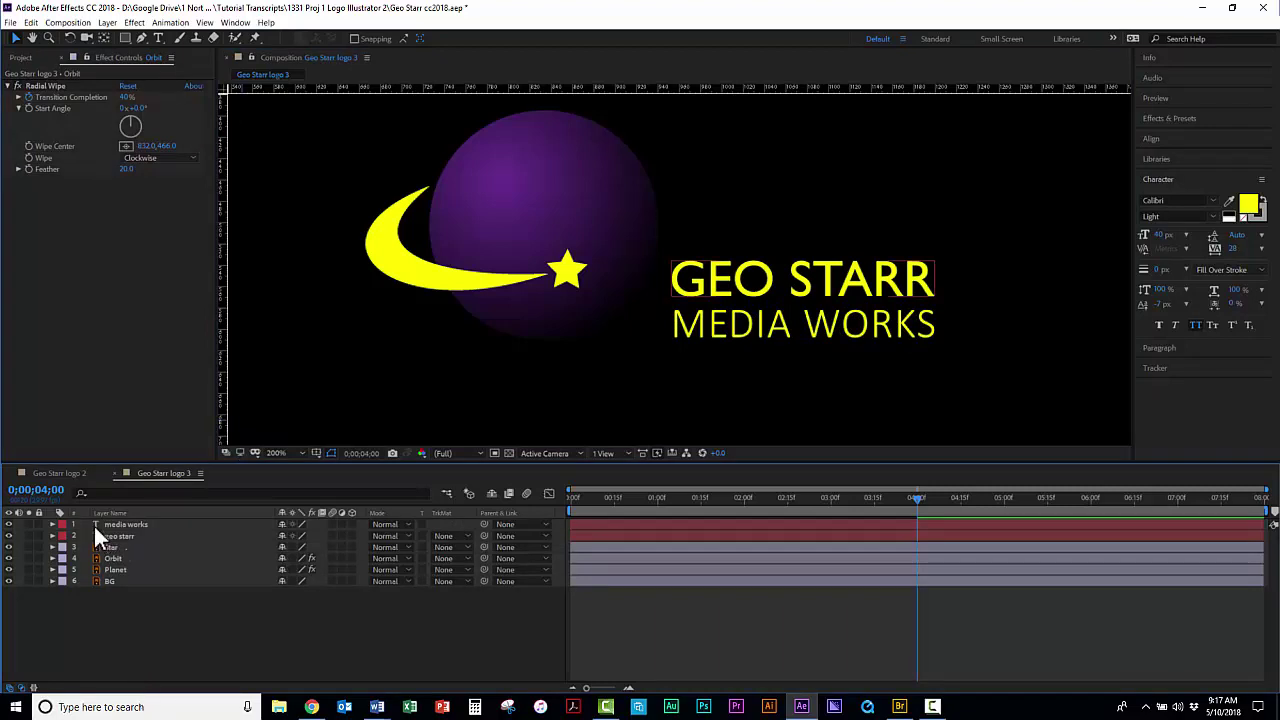
left_click(112, 536)
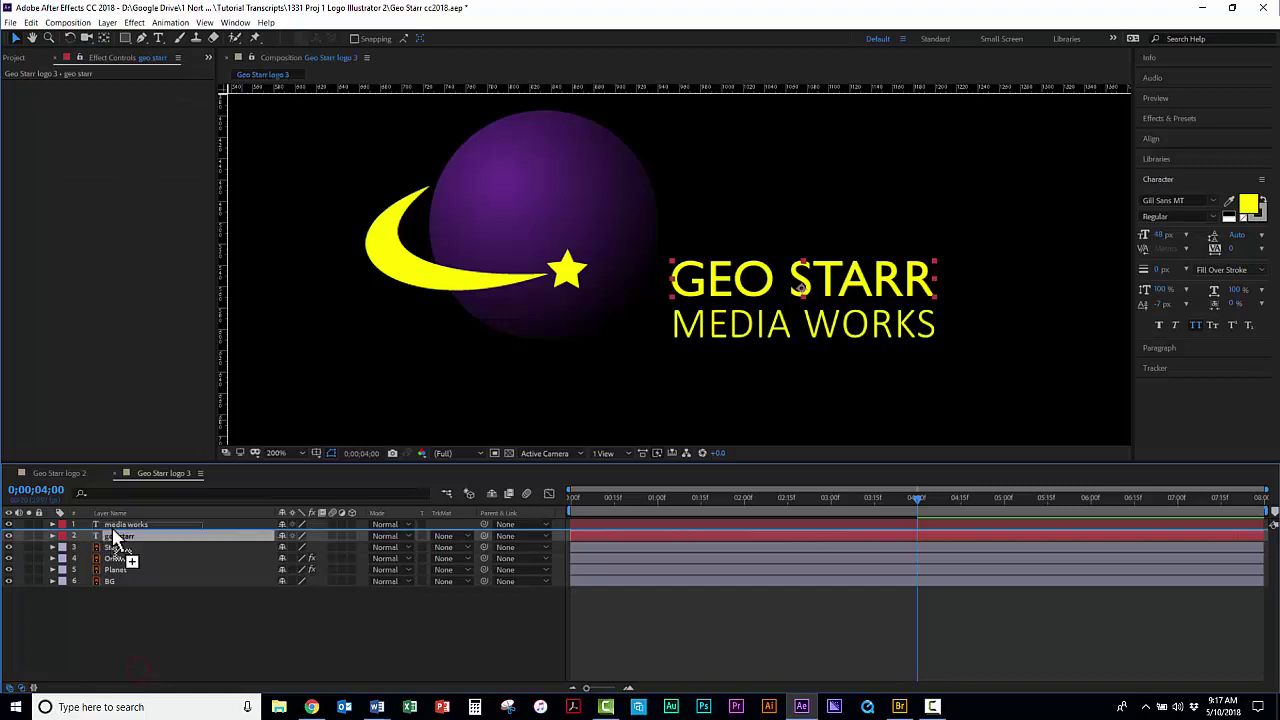
left_click_drag(112, 535, 110, 522)
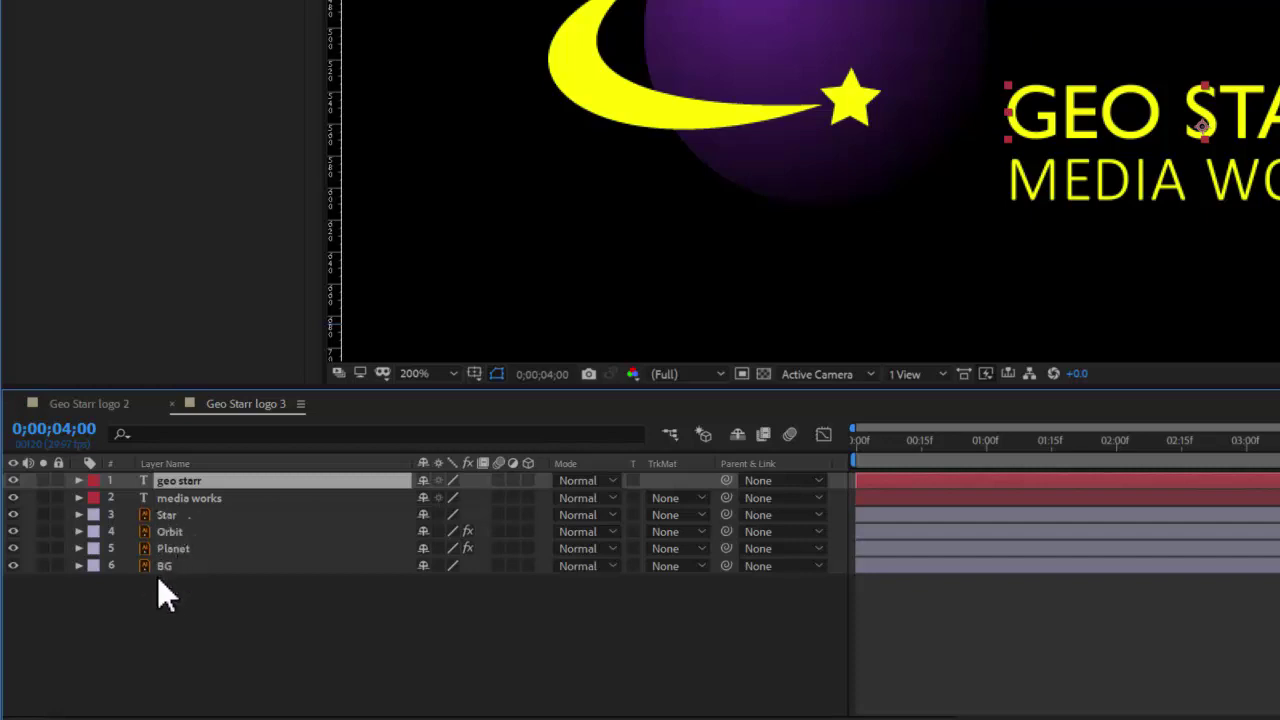
left_click_drag(166, 565, 210, 690)
key("ctrl+shift+bracketright")
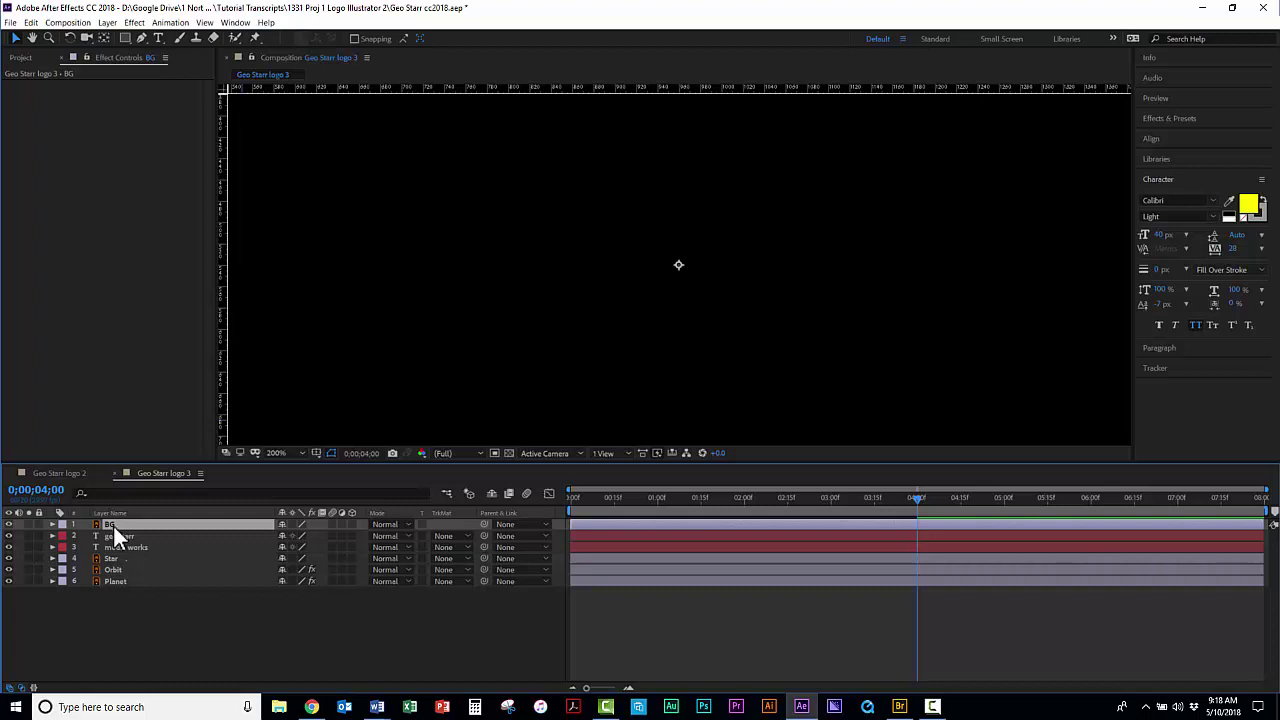
left_click_drag(113, 524, 112, 591)
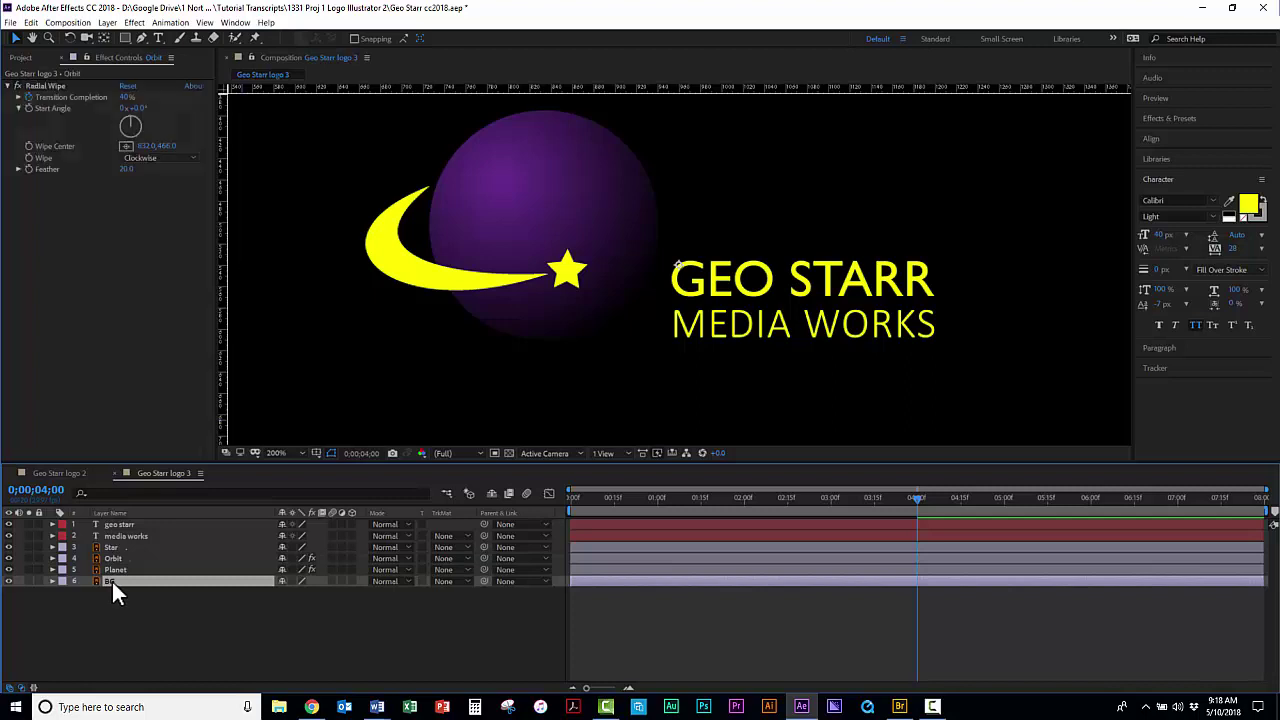
- Delete the BG layer and return the current time to 0;00;00;00
key("Delete")
left_click_drag(651, 498, 597, 499)
key("Home")
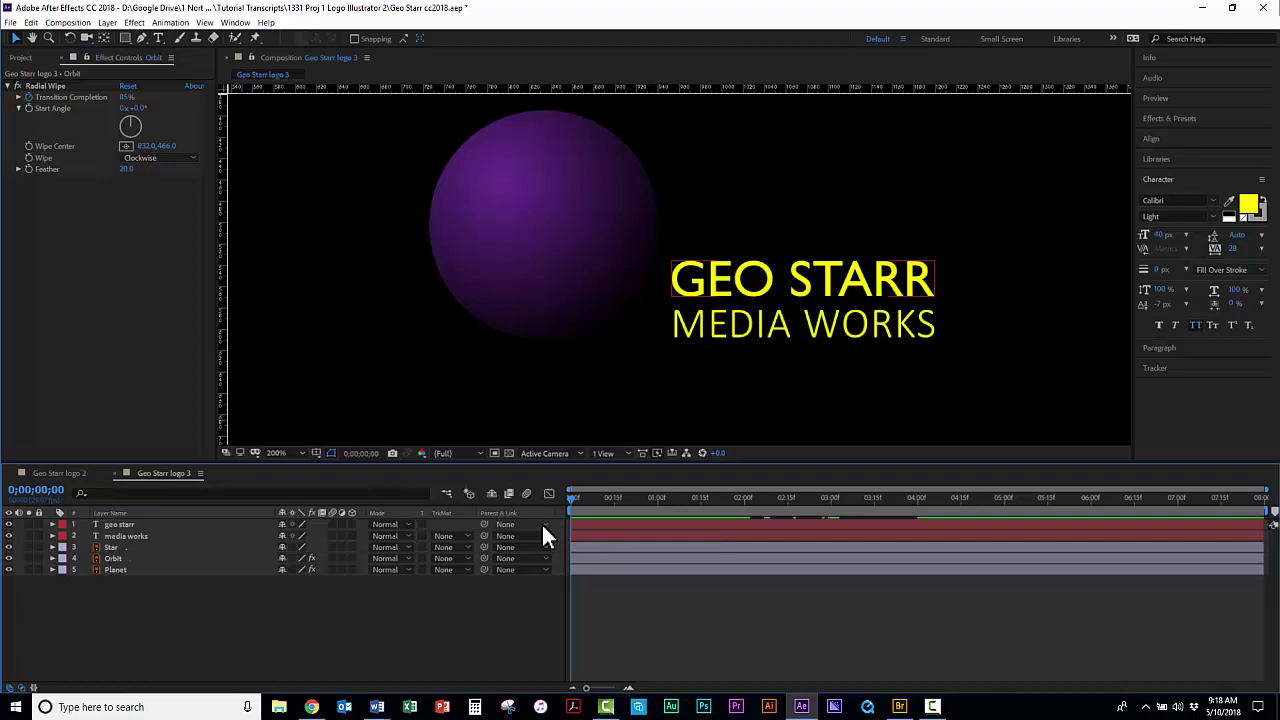
- Select the geo starr and media works text layers and open the animation presets for browsing in Adobe Bridge
key("ctrl+Down")
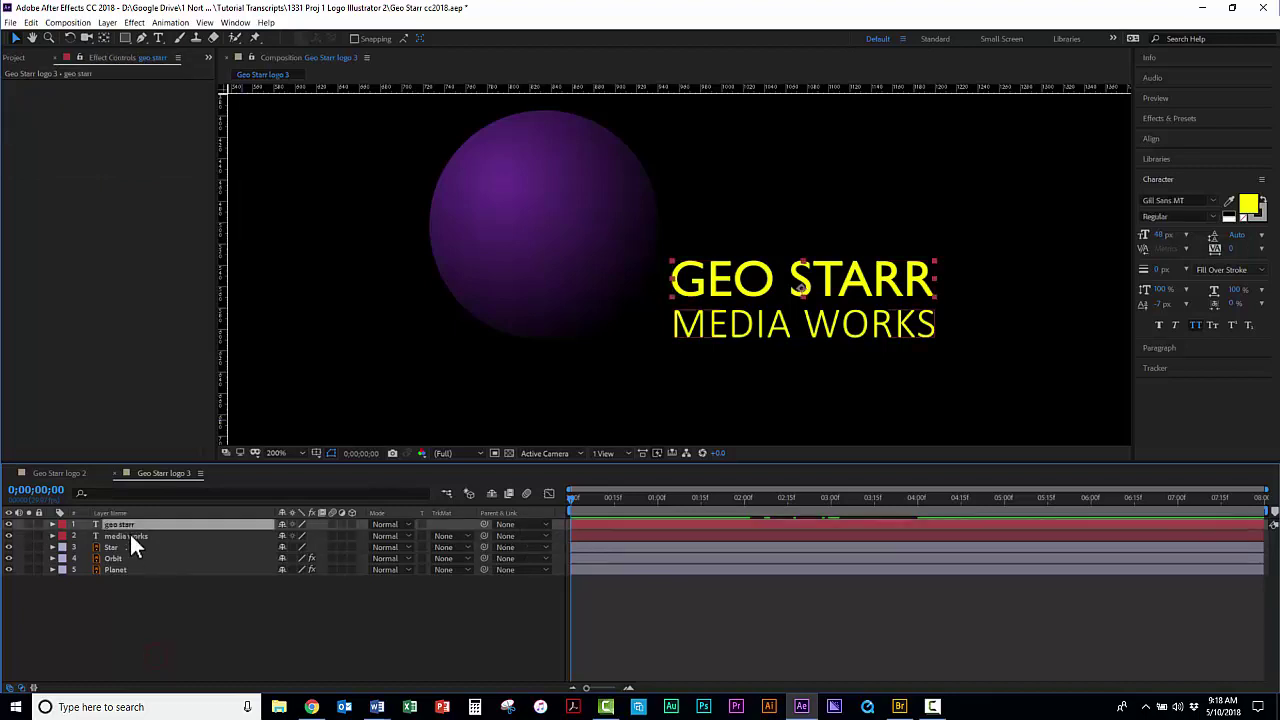
left_click(130, 537, "shift")
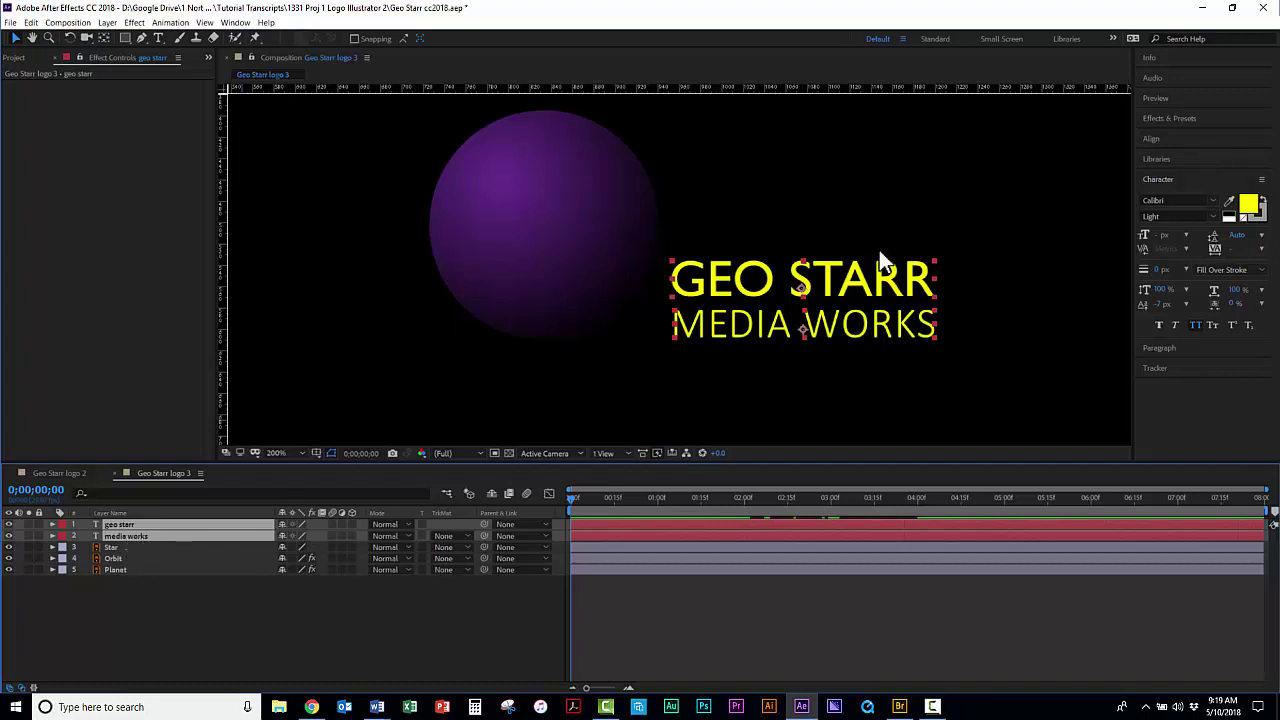
left_click(1160, 122)
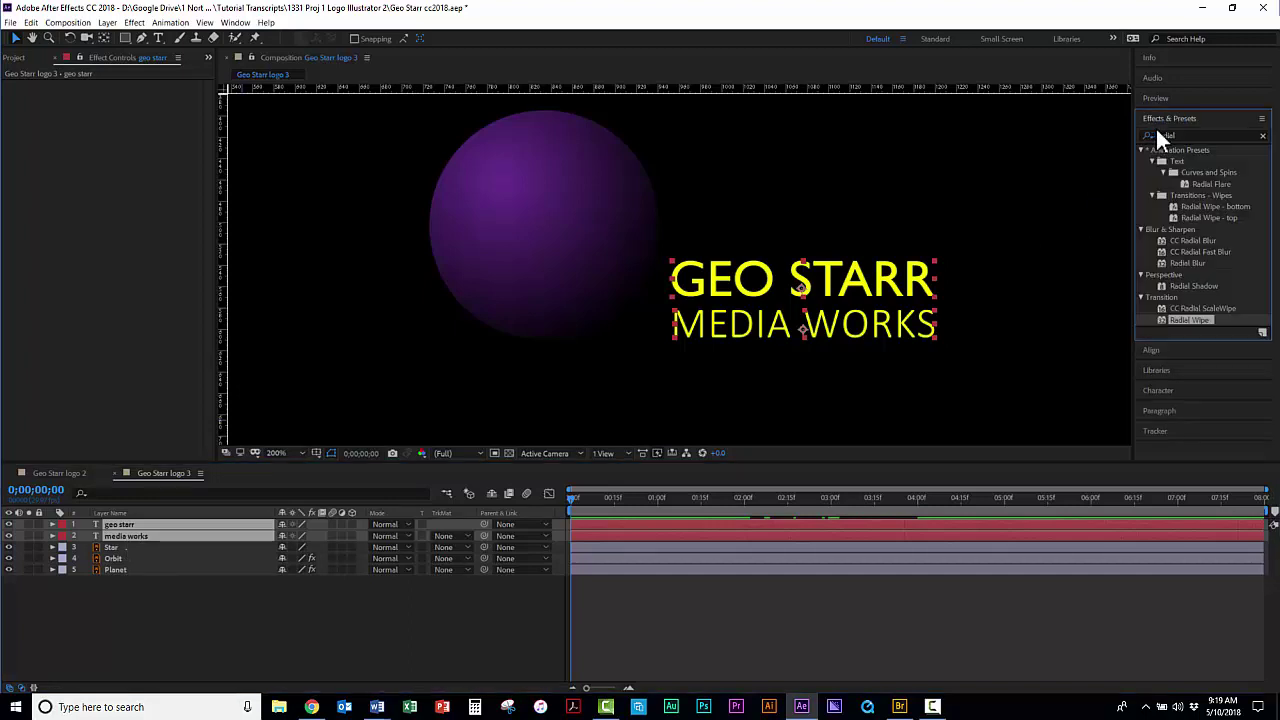
left_click(1262, 135)
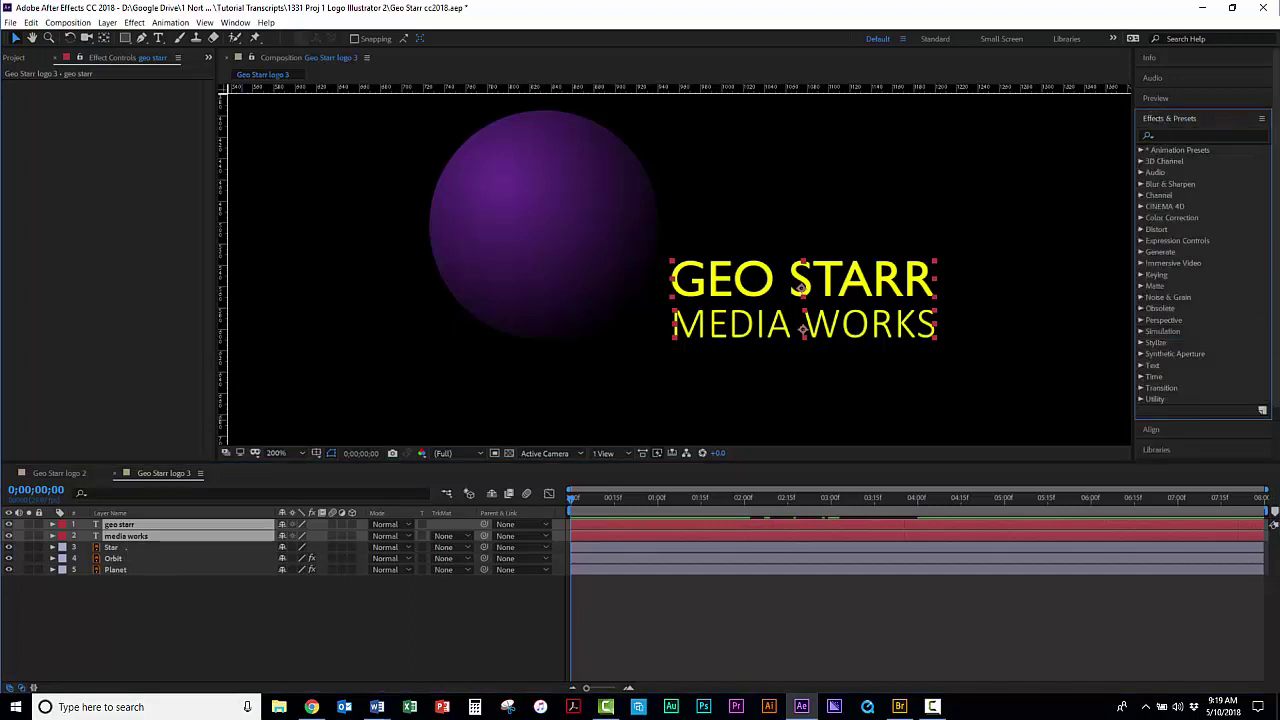
left_click(1262, 120)
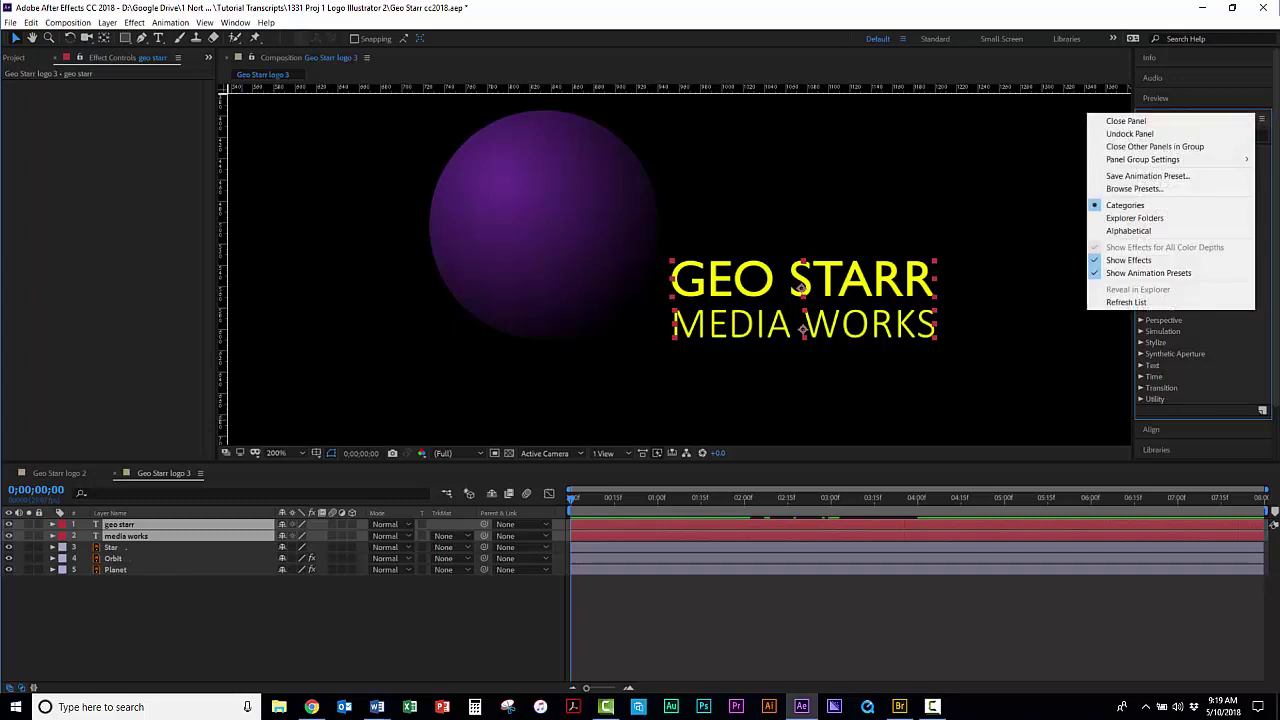
left_click(1155, 192)
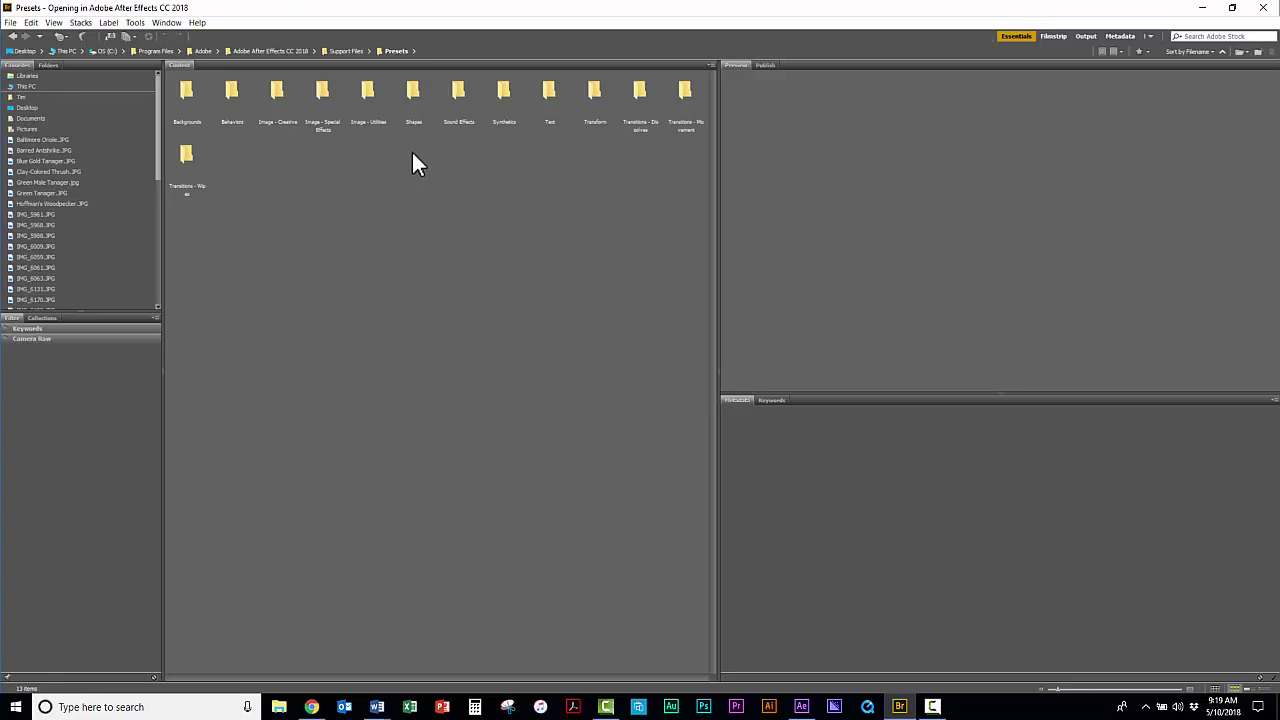
- Apply the Bullet Train preset from the Text > Blurs presets to both text layers and return to After Effects to check it
left_click(545, 88)
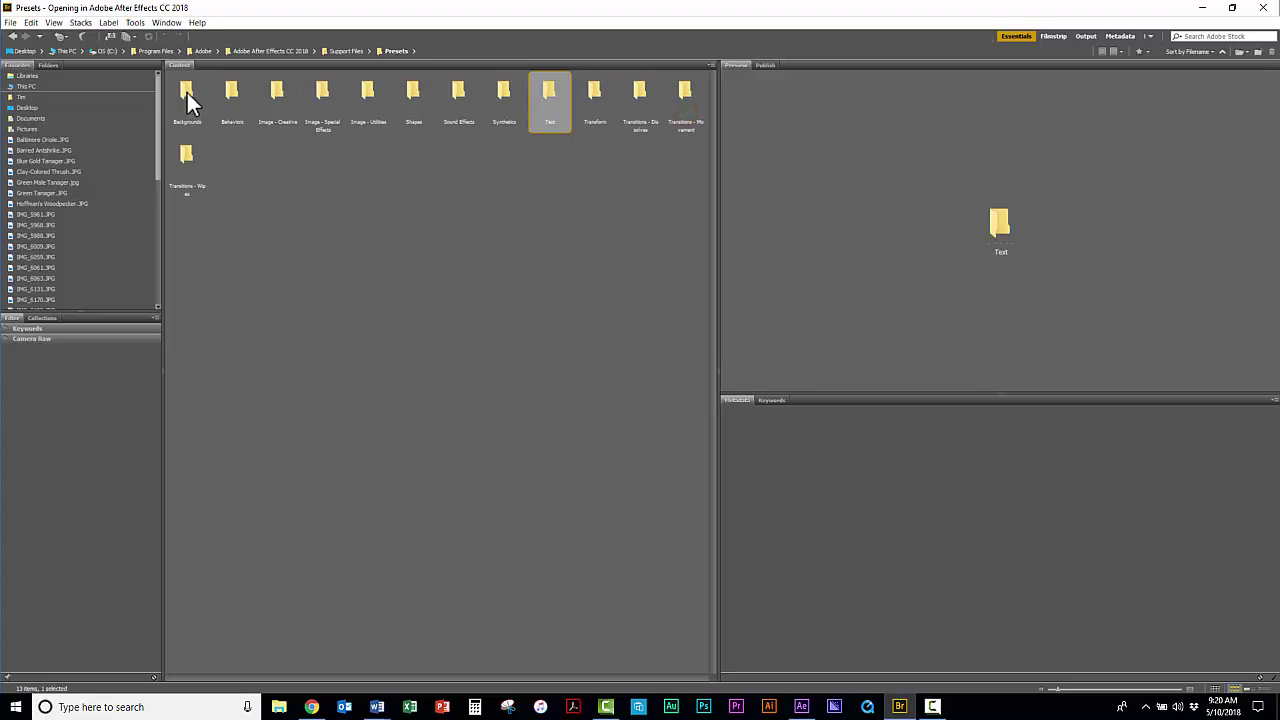
double_click(553, 100)
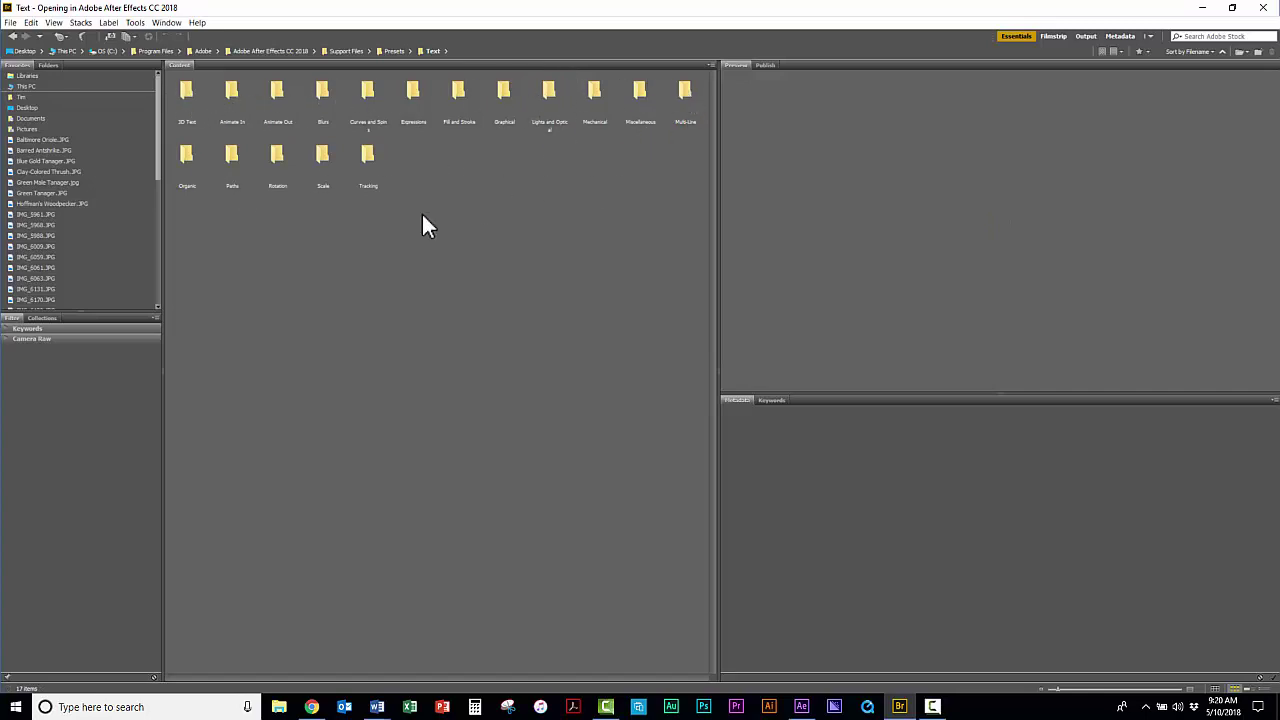
double_click(323, 97)
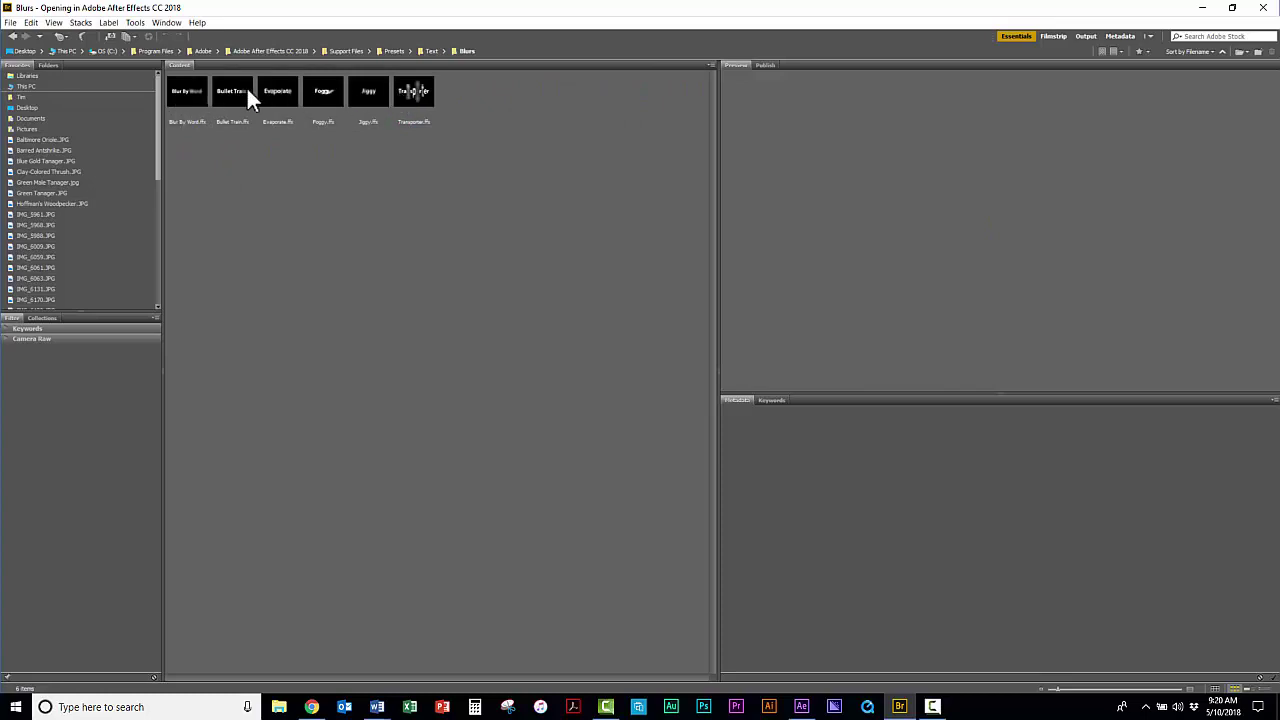
left_click(297, 114)
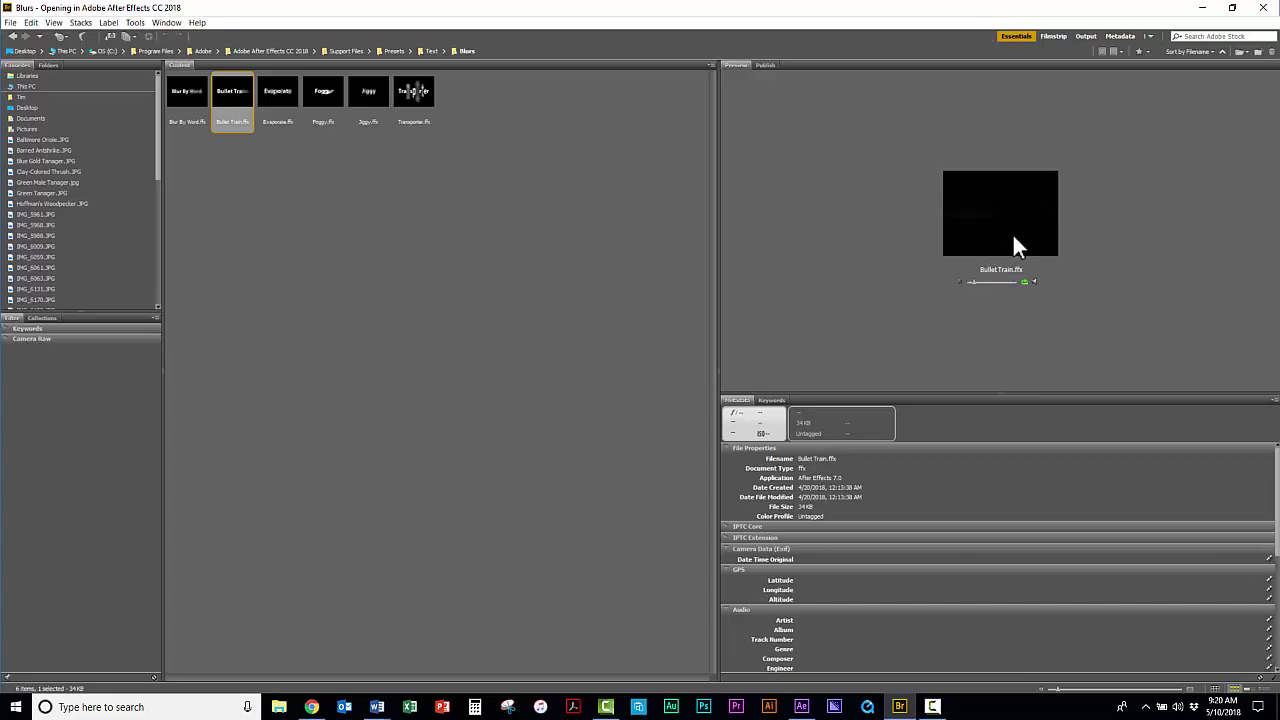
right_click(228, 90)
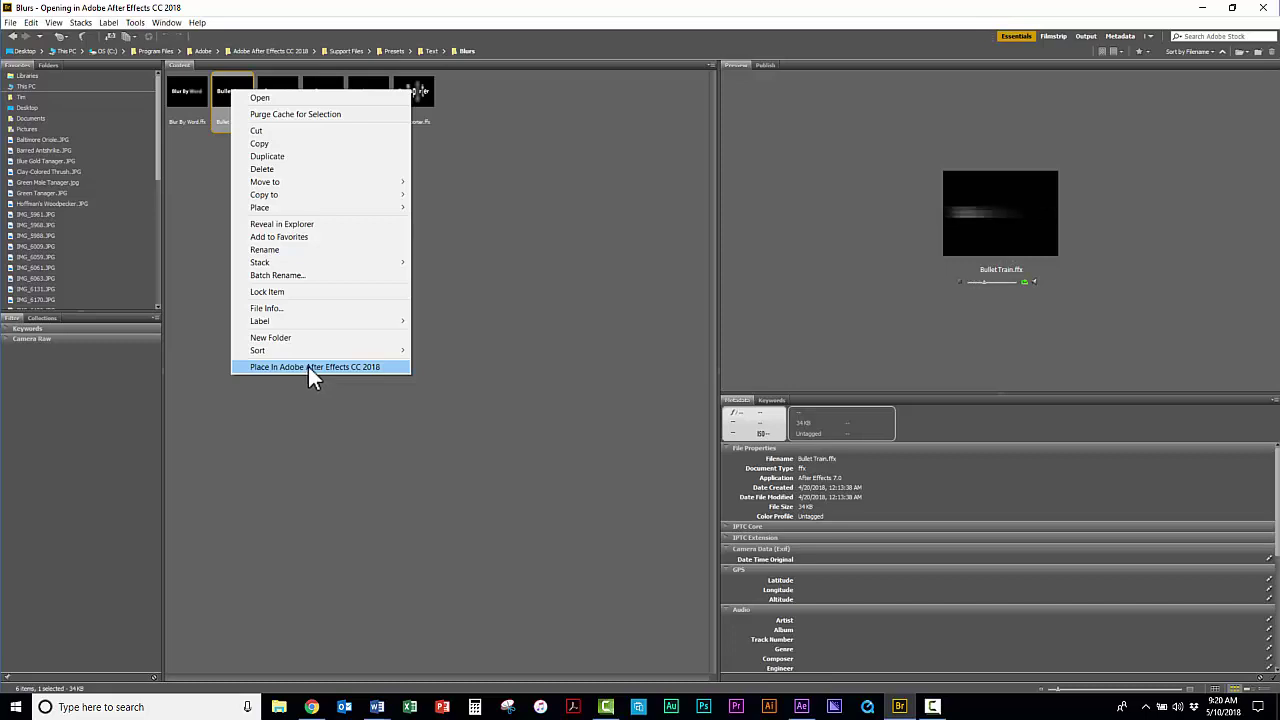
left_click(386, 460)
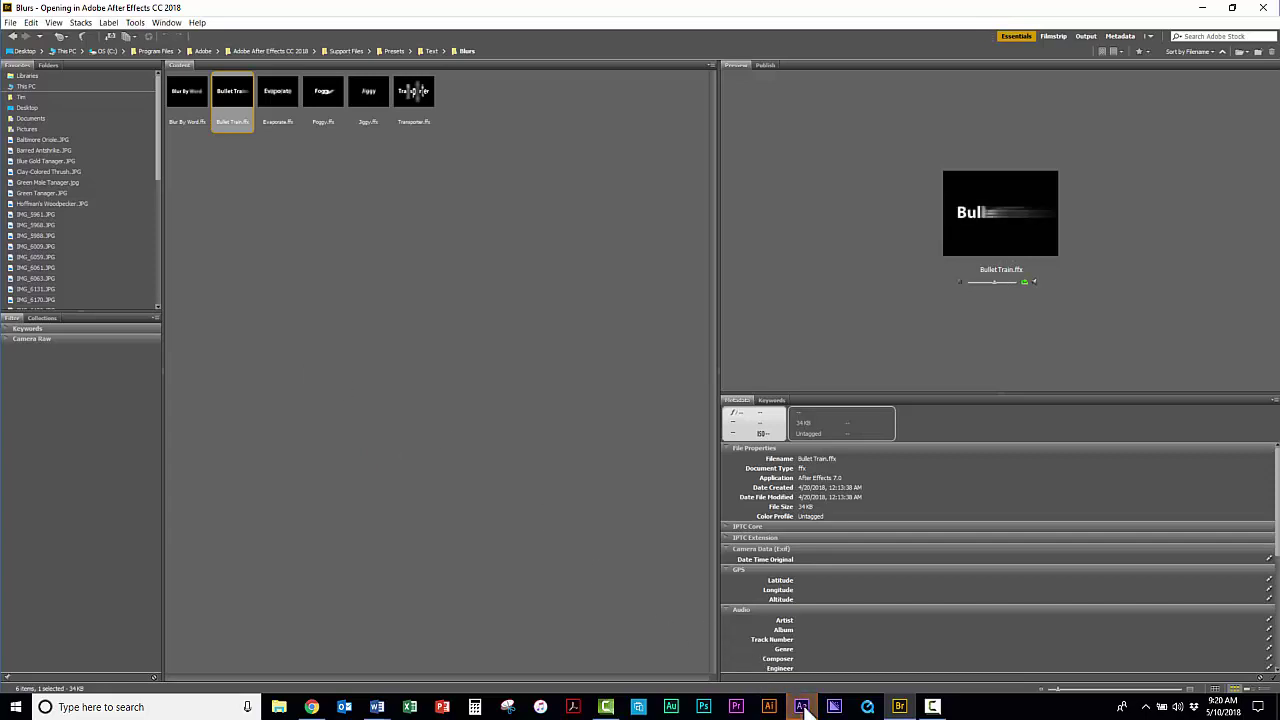
mouse_move(805, 708)
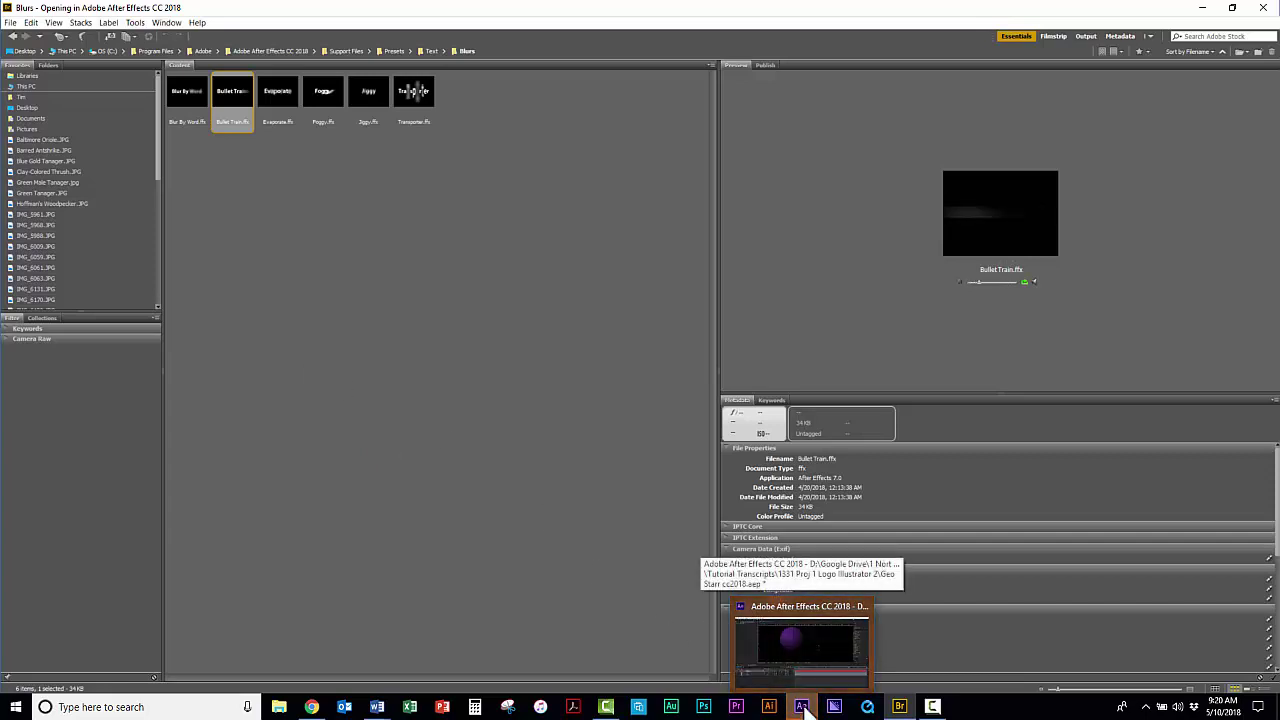
left_click(805, 708)
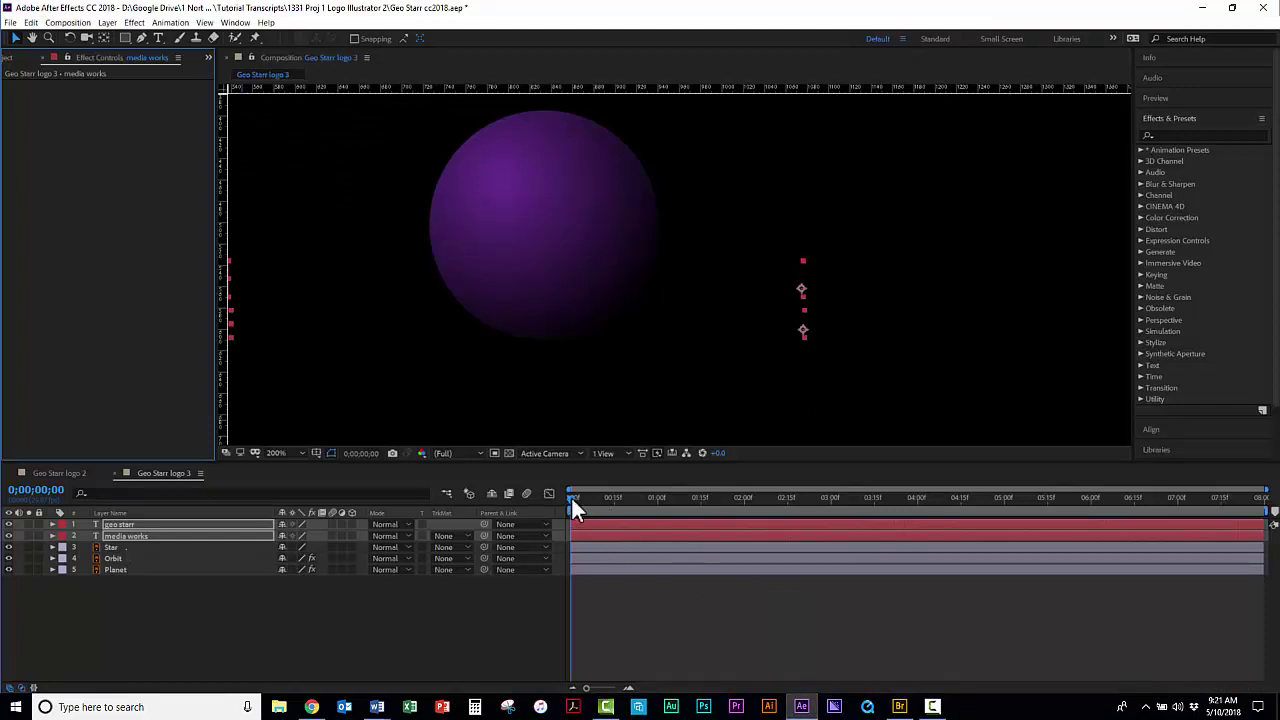
left_click_drag(571, 496, 571, 540)
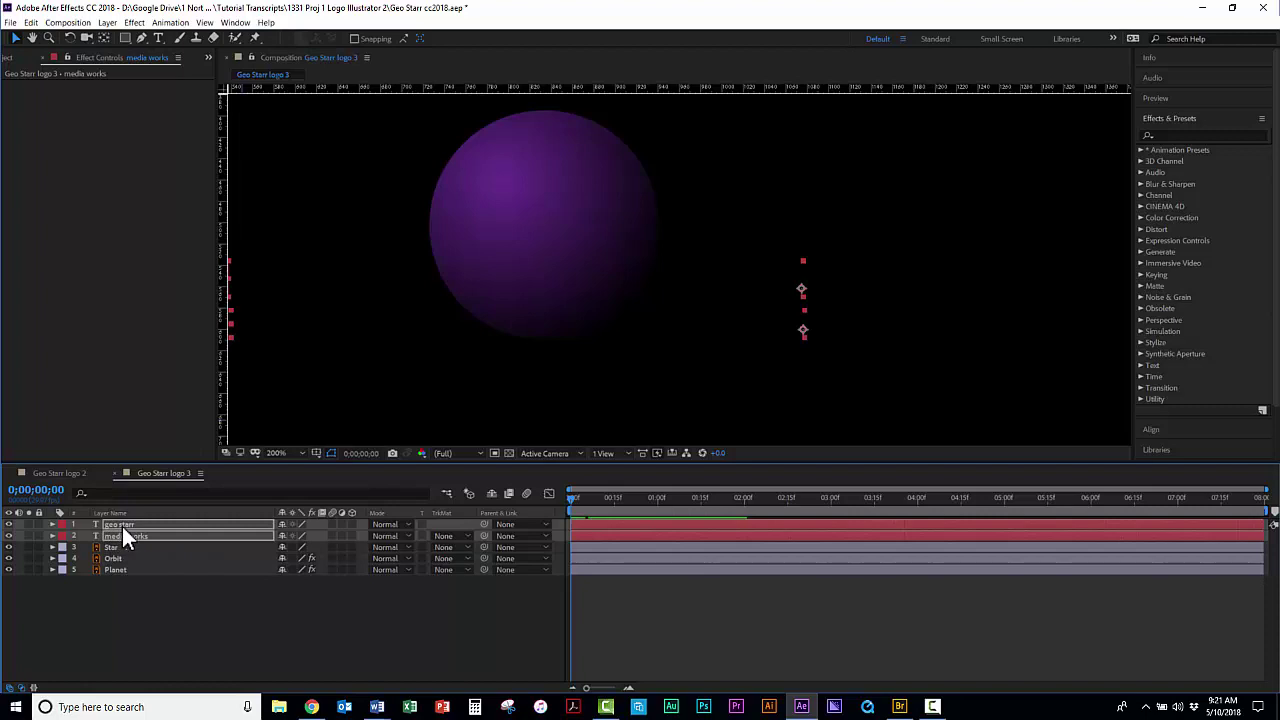
- Reveal the text layers' keyframes and move both geo starr Offset keyframes so the animation starts at about 4 seconds
key("u")
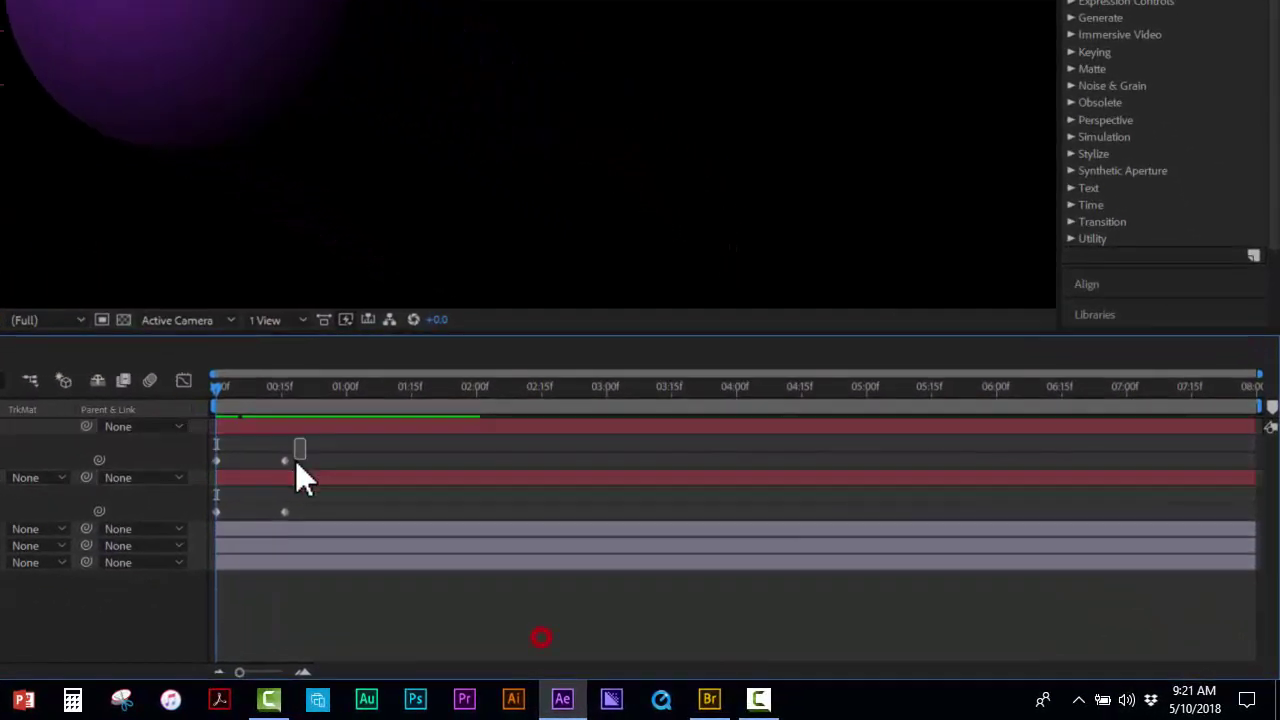
left_click_drag(297, 463, 200, 474)
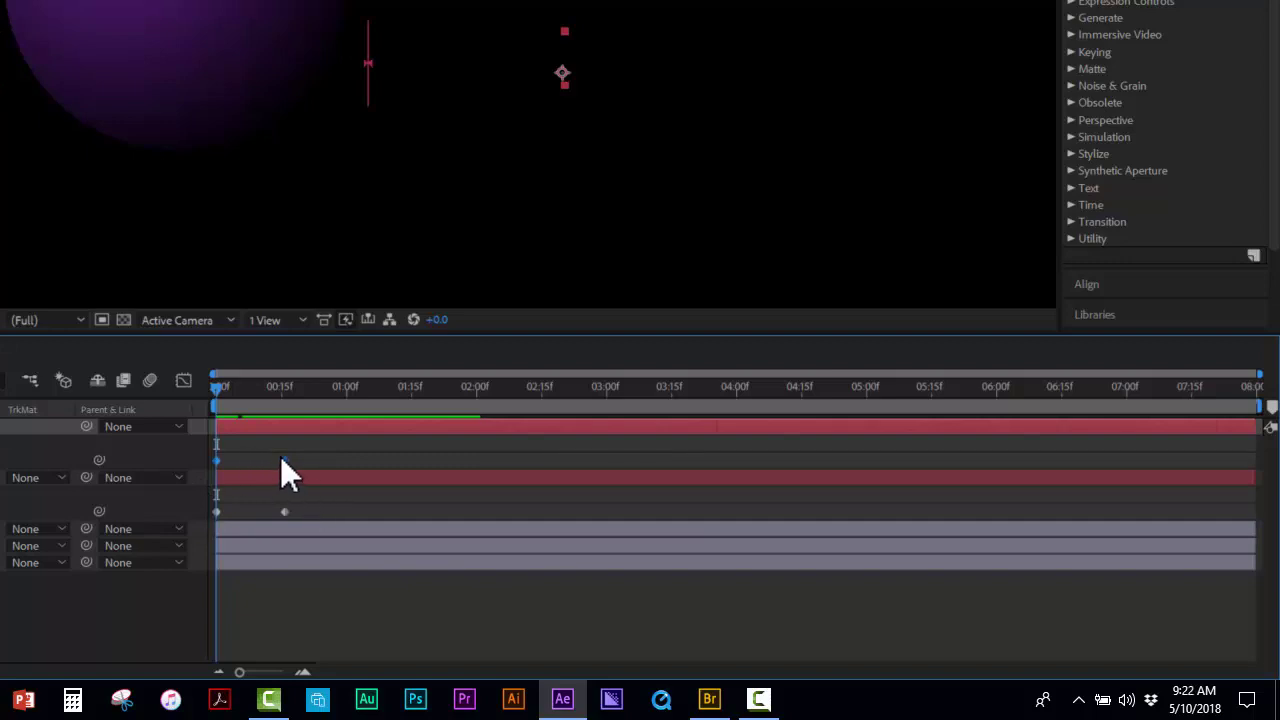
left_click_drag(284, 462, 809, 467)
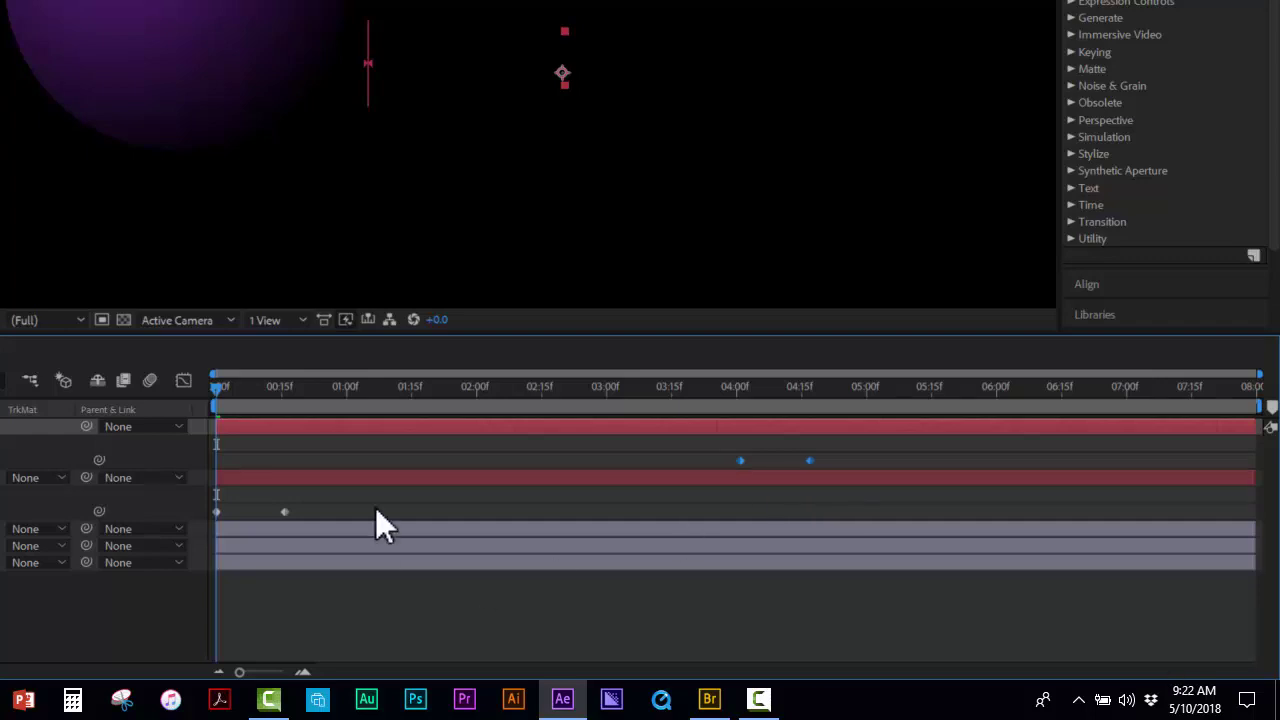
- Move both media works Offset keyframes so its animation starts where the geo starr animation ends
left_click_drag(294, 496, 229, 546)
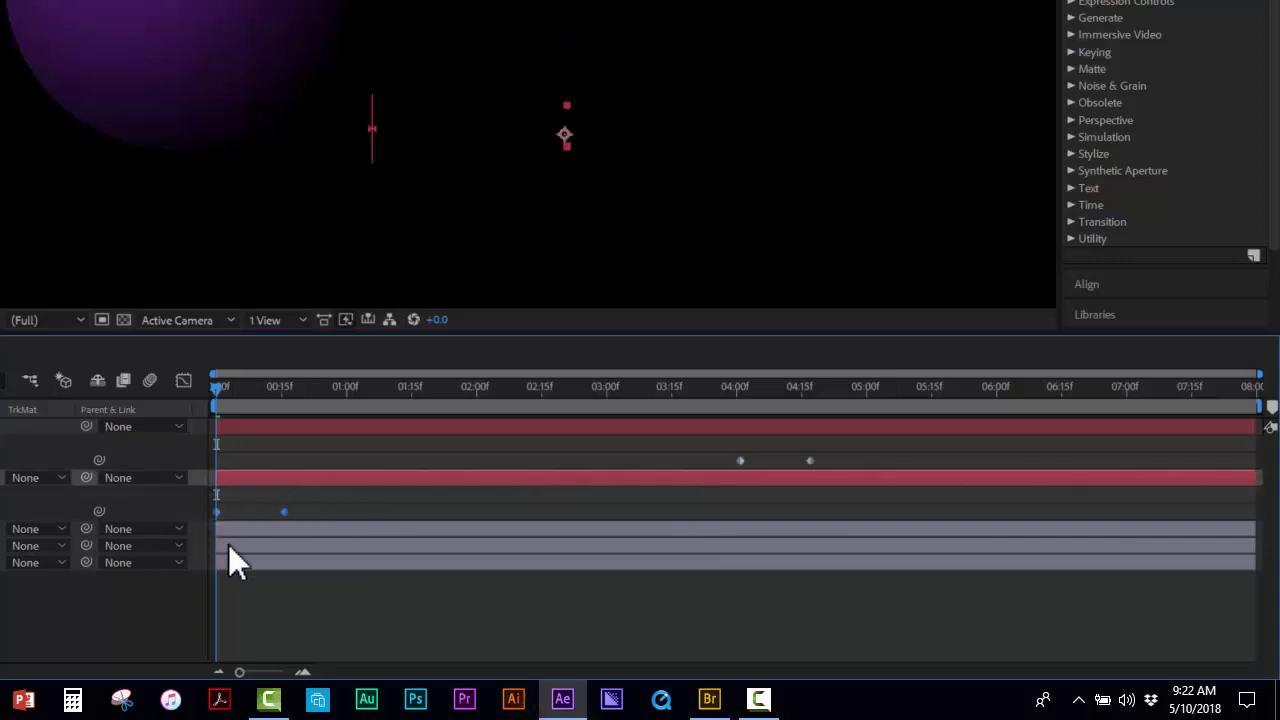
mouse_move(284, 513)
left_click_drag(284, 512, 878, 507)
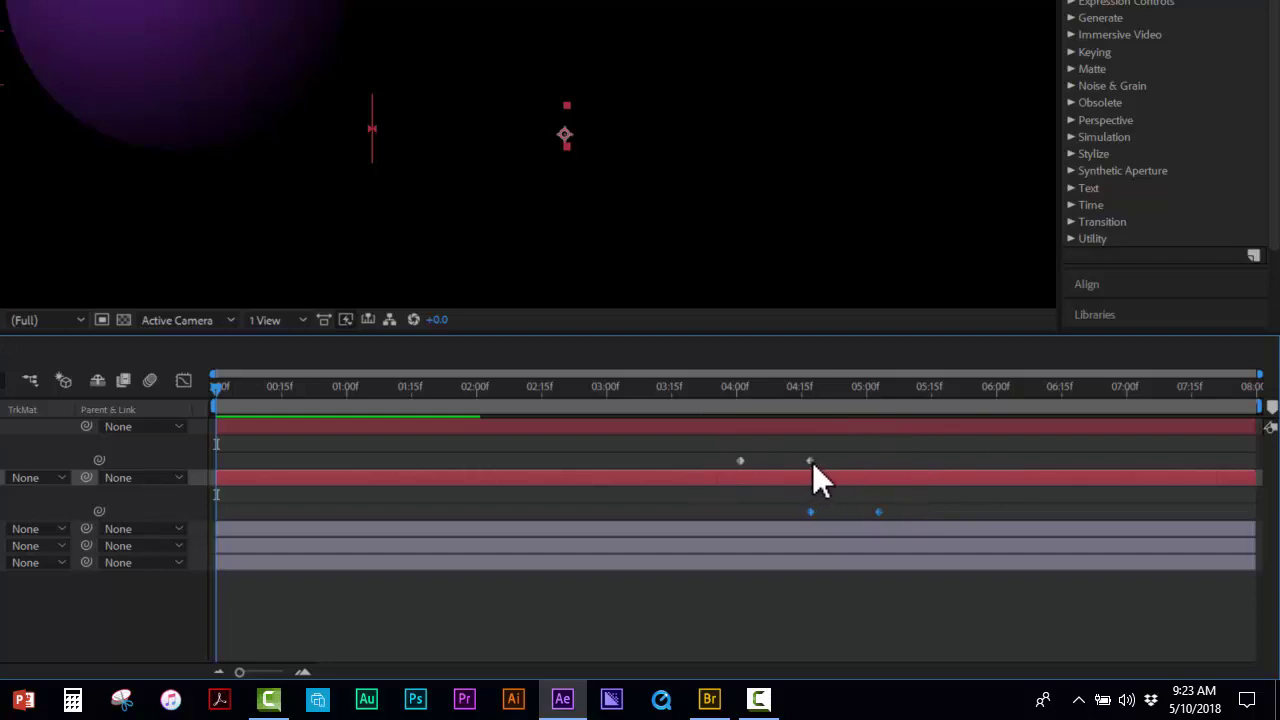
- Overlap the text animations by moving geo starr's last Offset keyframe slightly later and media works' first slightly earlier, and scrub through the result
left_click_drag(812, 462, 824, 469)
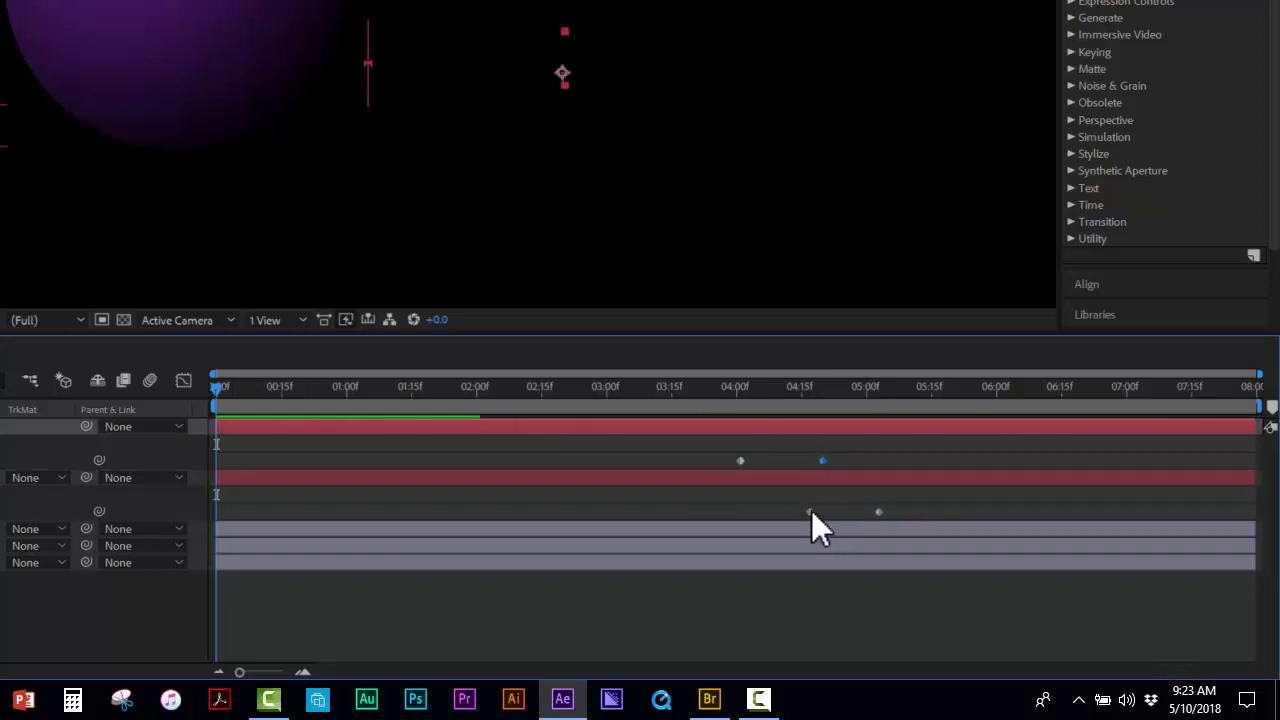
left_click_drag(810, 512, 799, 512)
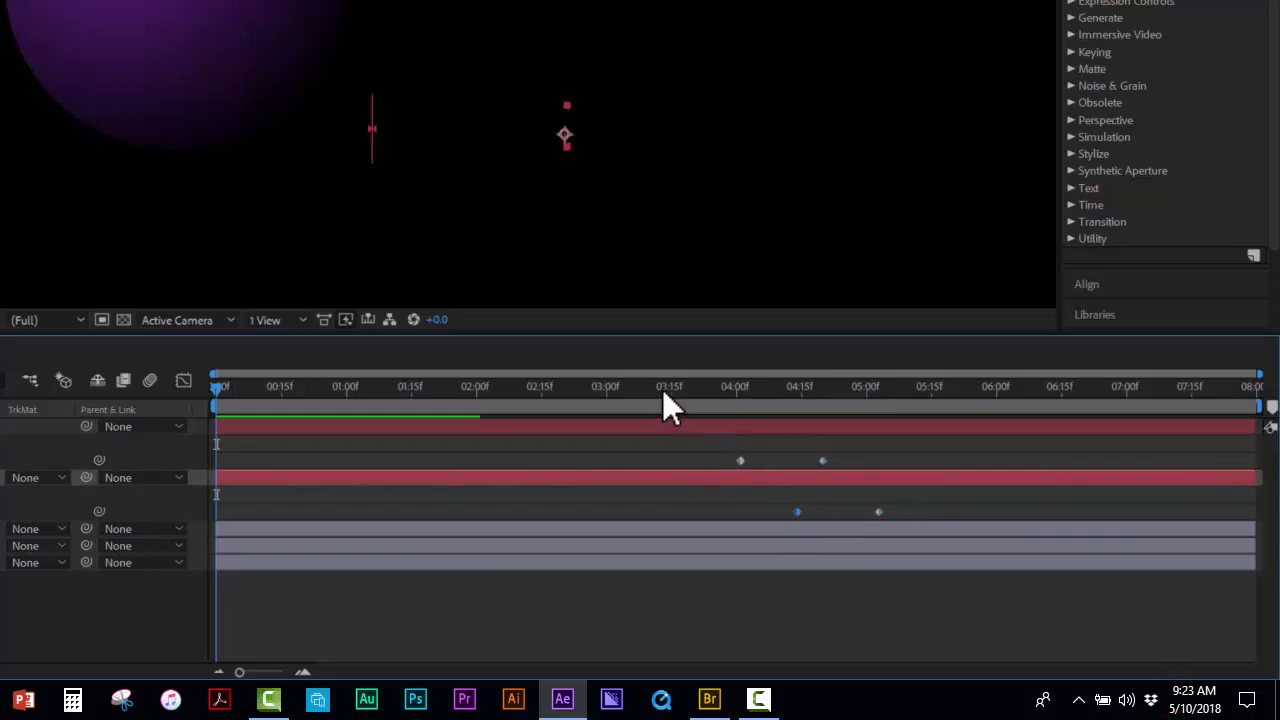
left_click_drag(665, 395, 784, 406)
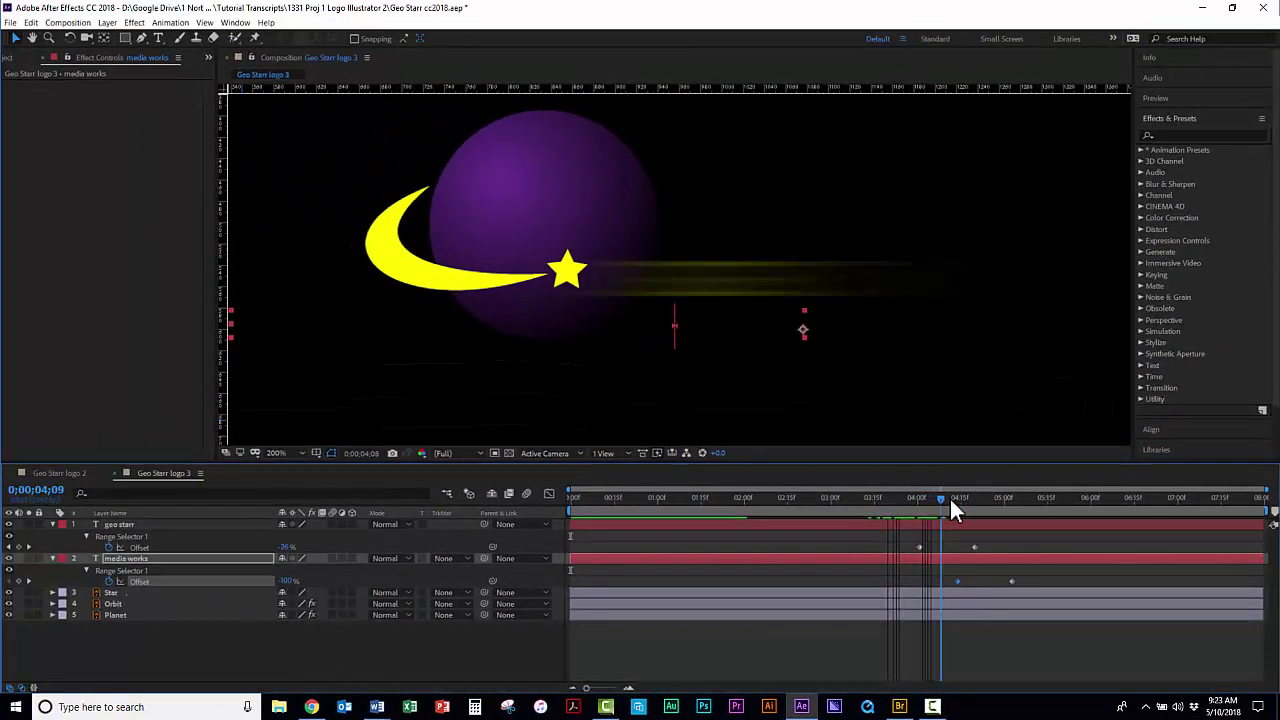
left_click_drag(950, 500, 1023, 526)
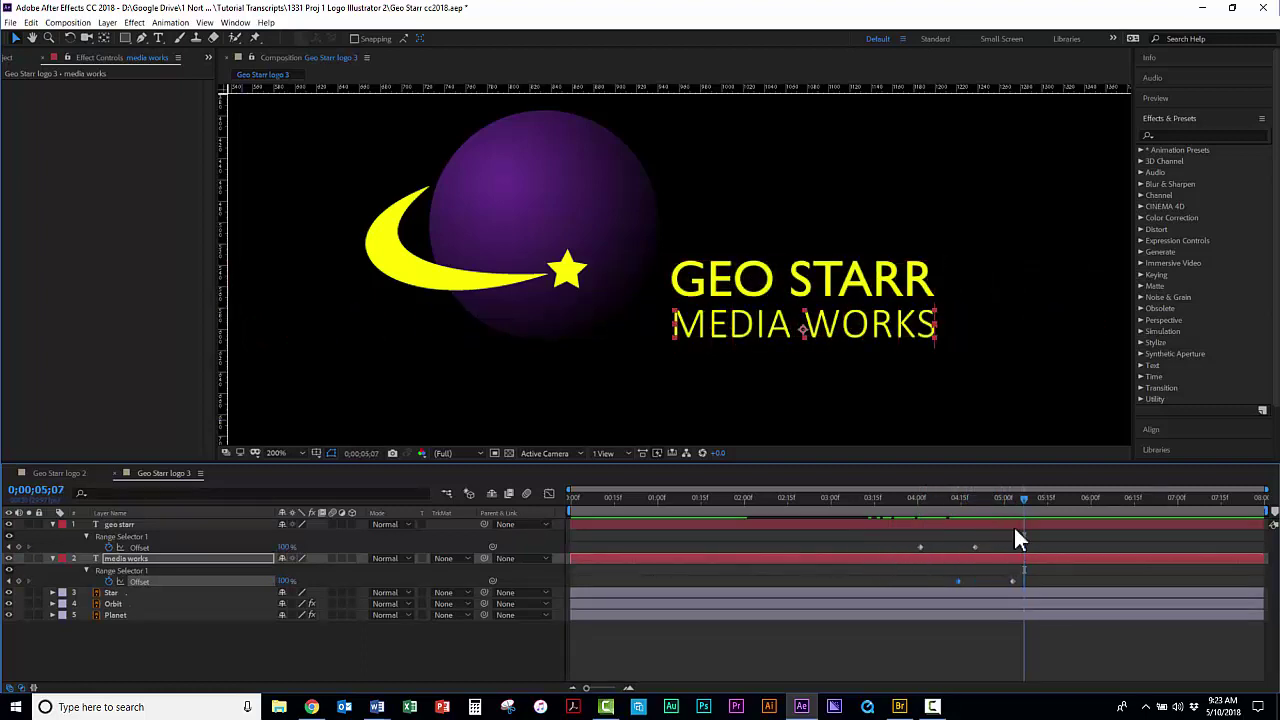
left_click_drag(1015, 510, 566, 535)
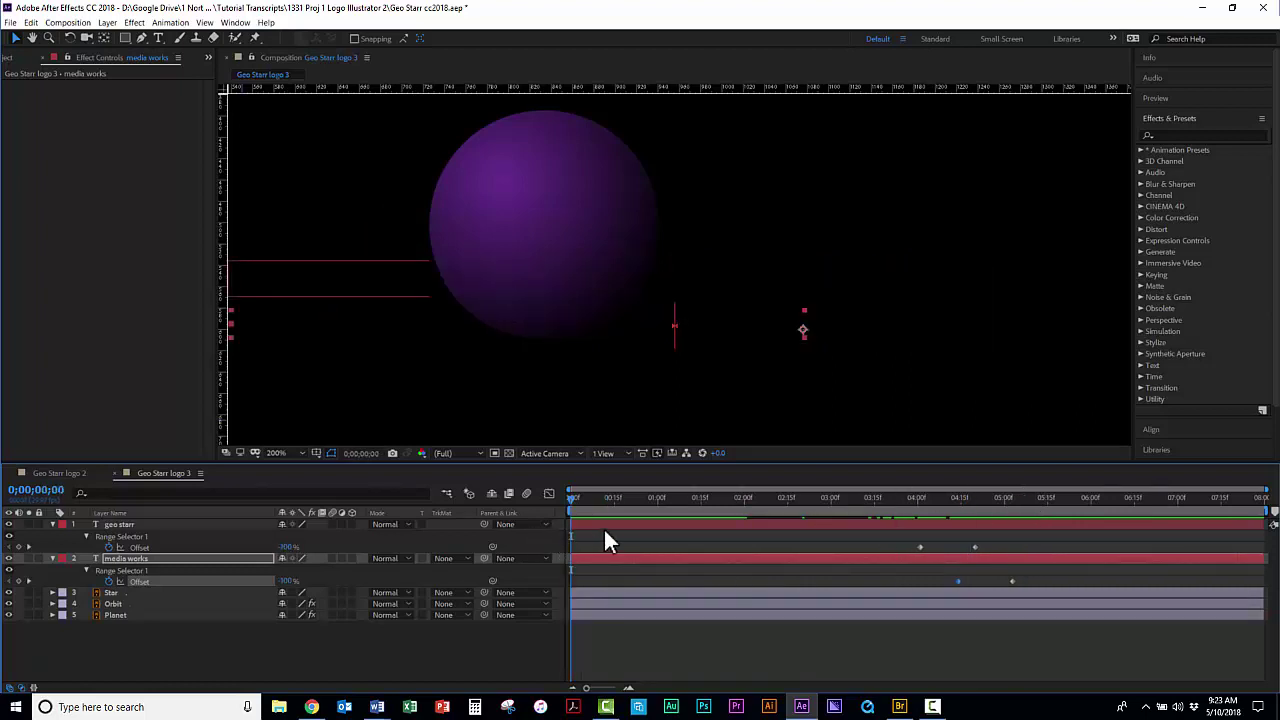
- Preview the text animation and move both media works Offset keyframes slightly later
key("space")
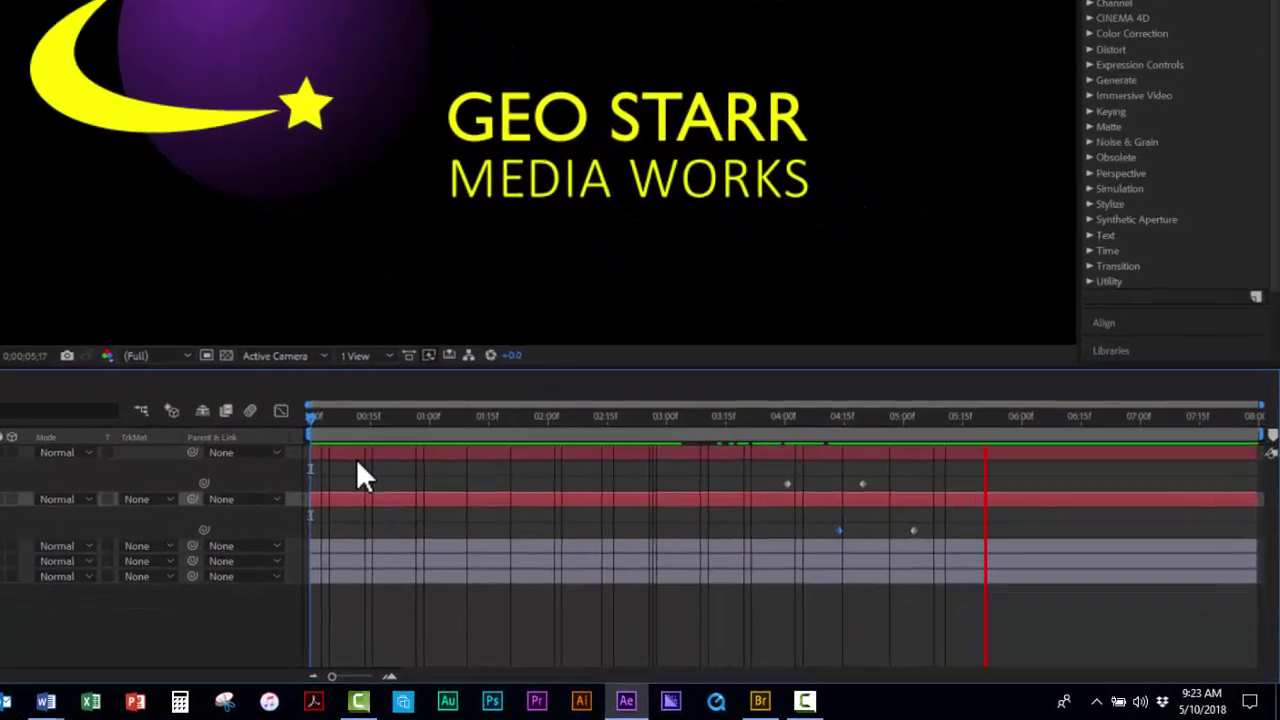
key("space")
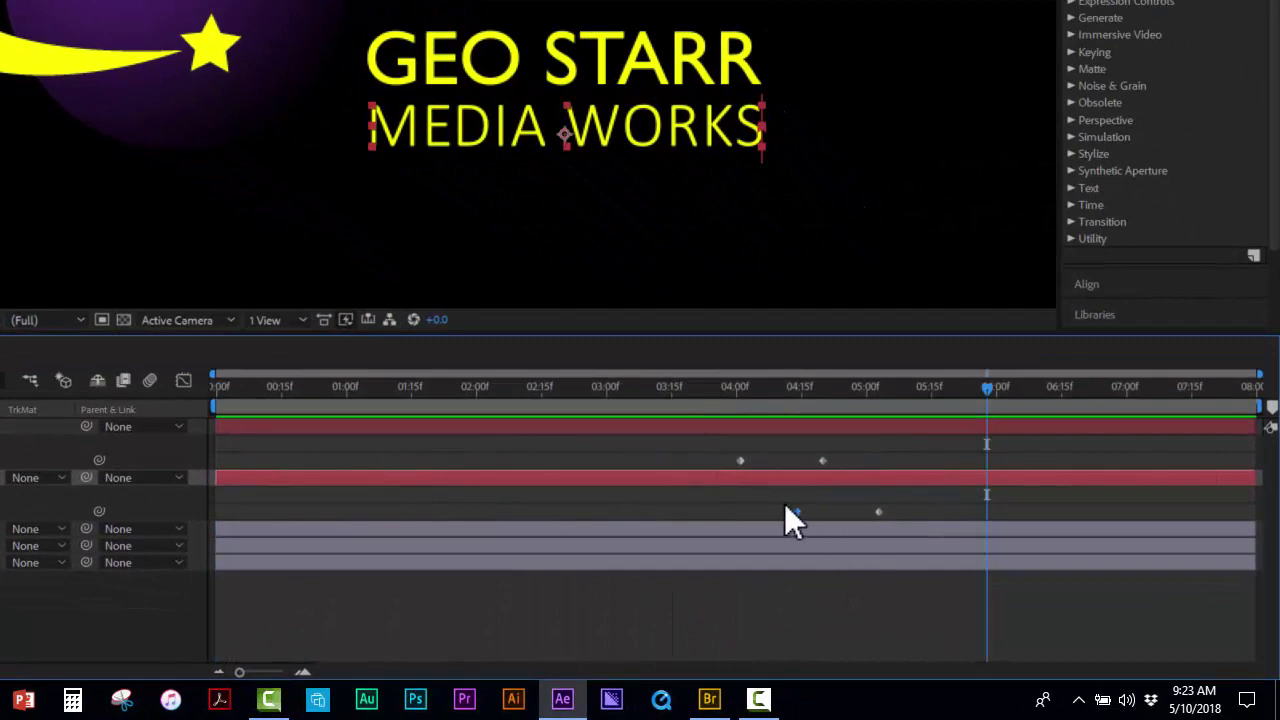
left_click_drag(786, 507, 876, 516)
key("ctrl+z")
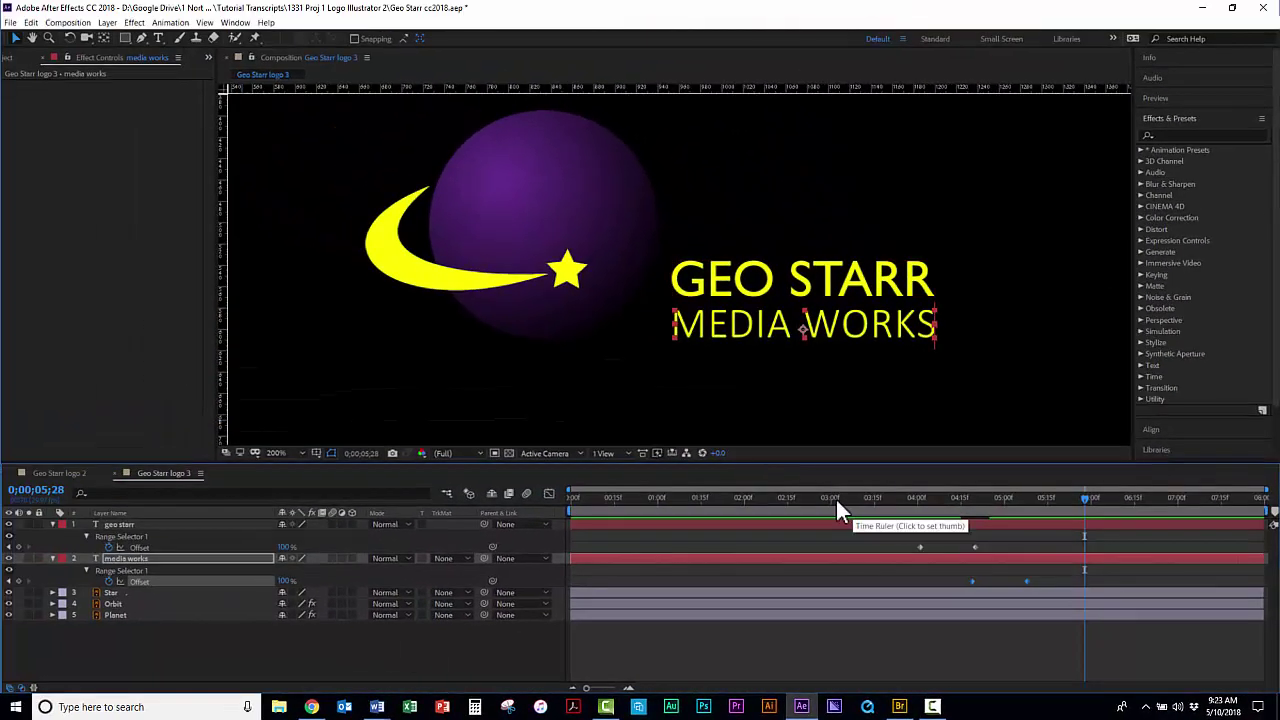
- Replay the composition from its first frame and collapse the geo starr and media works layer properties
left_click(837, 501)
key("space")
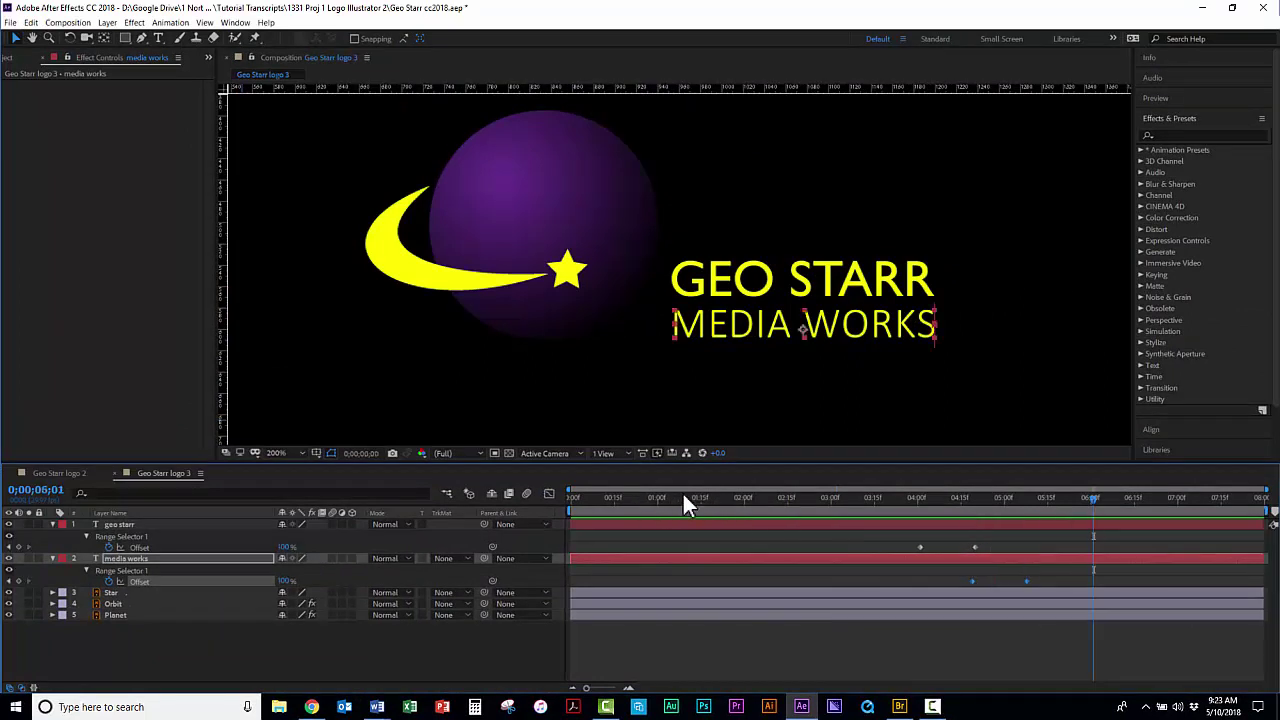
key("Home")
key("space")
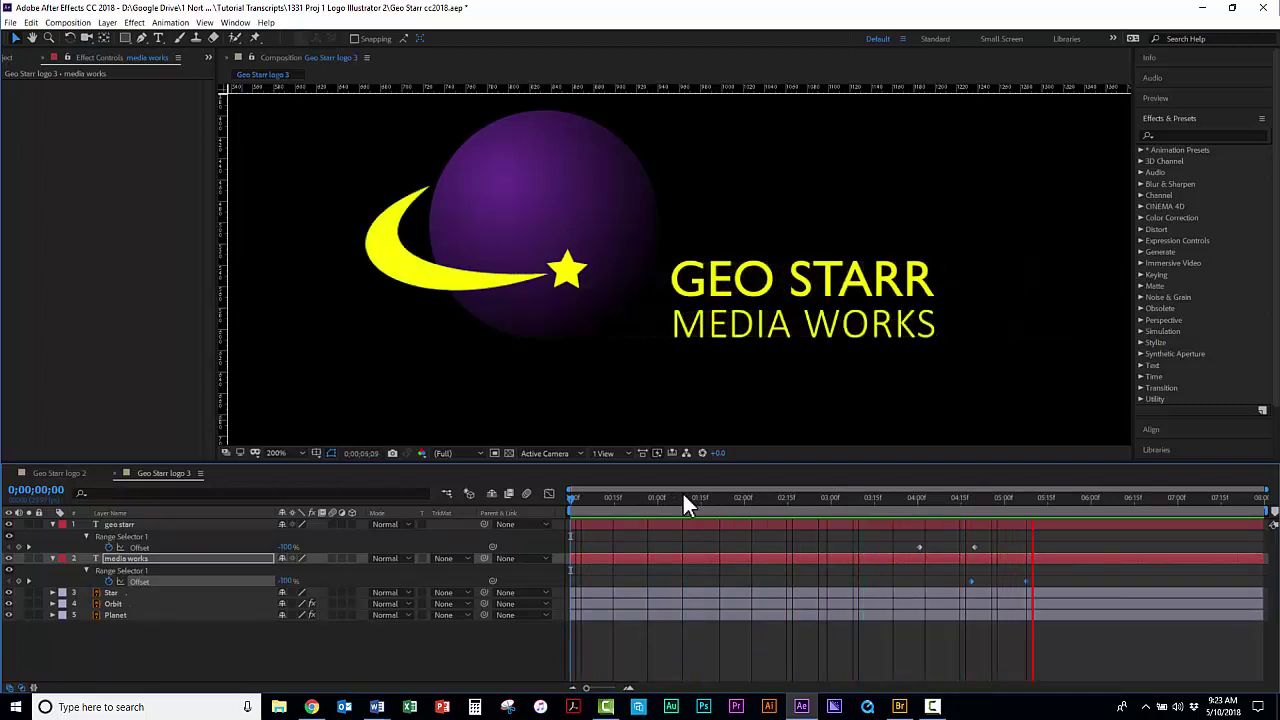
key("space")
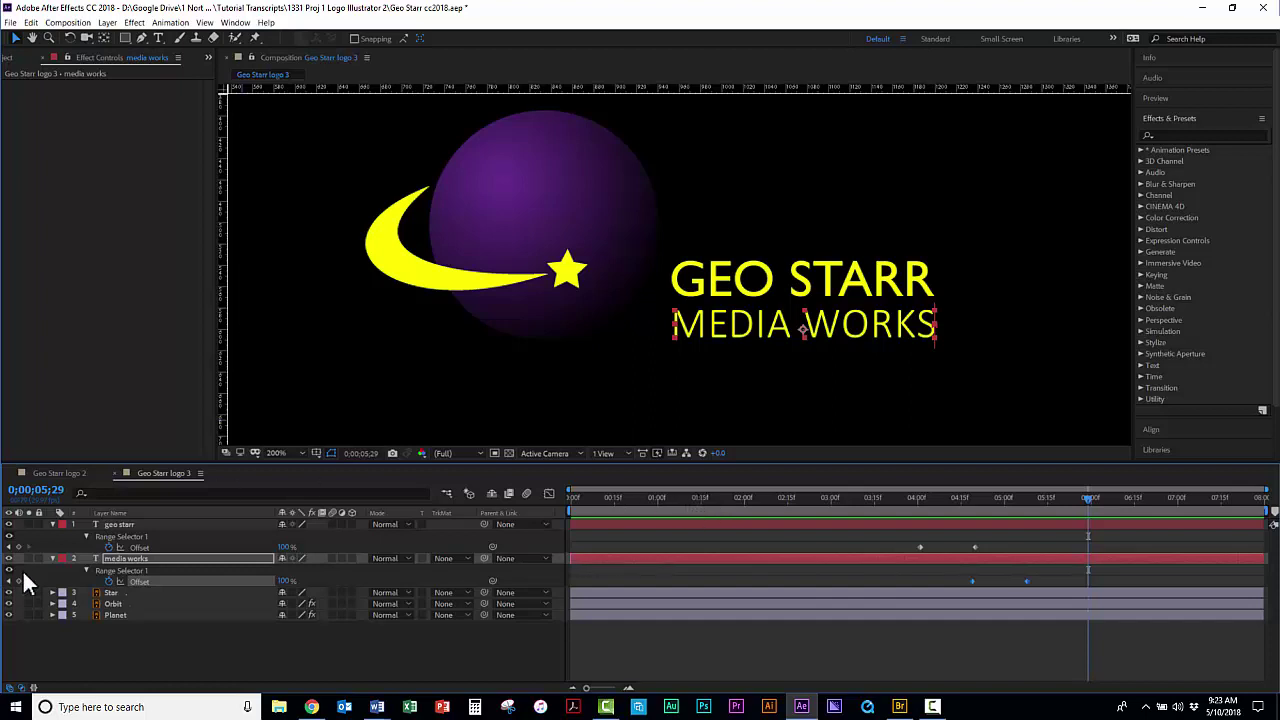
left_click(53, 524)
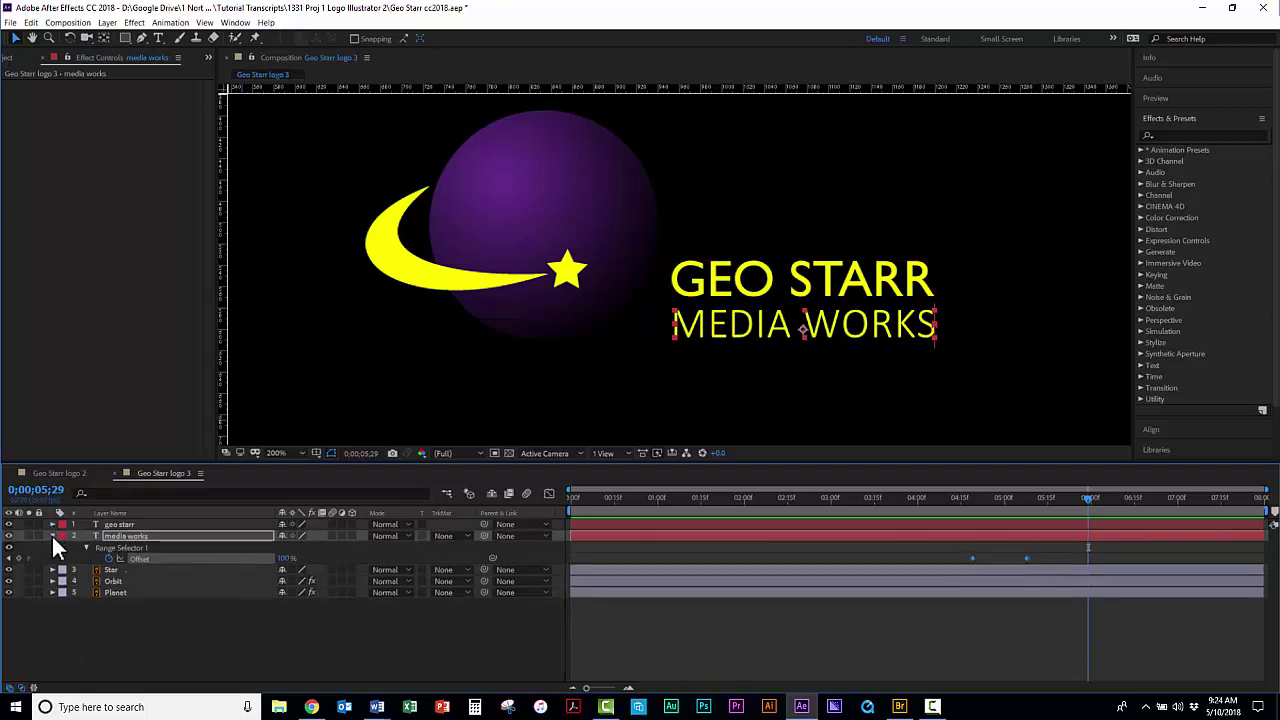
left_click(52, 535)
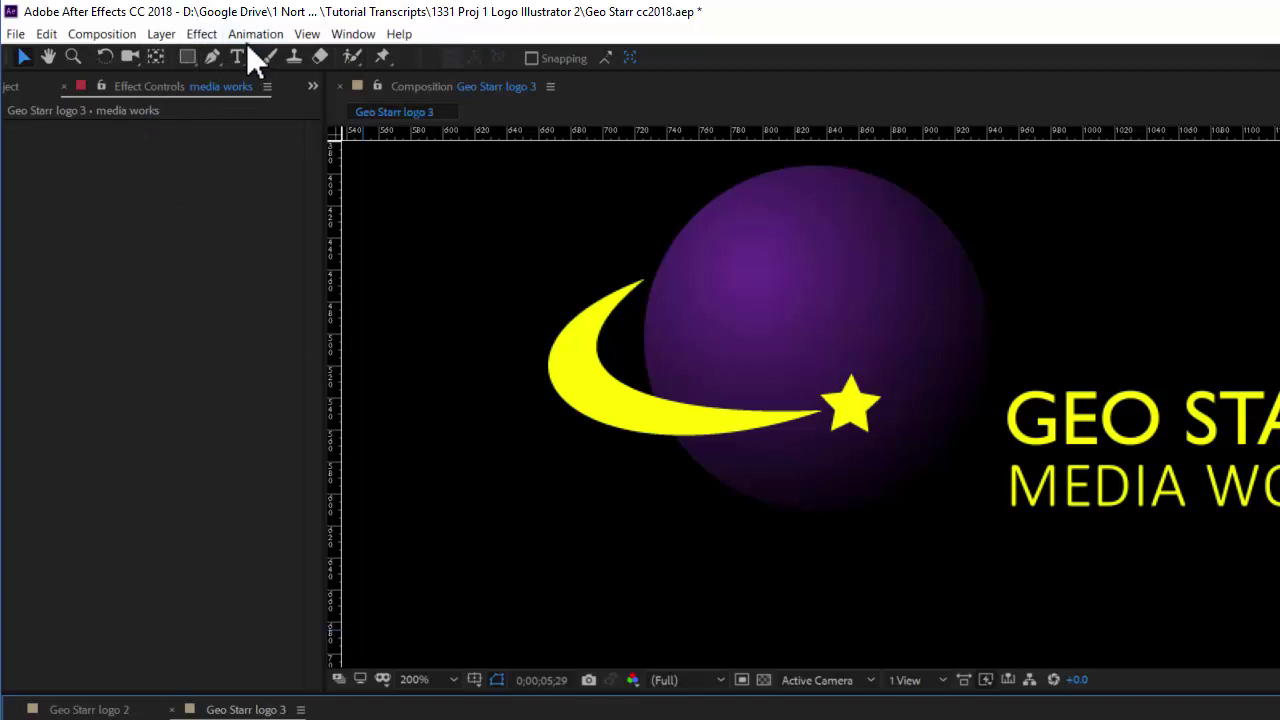
- Create a 1920 x 1080 px solid layer named Starfield, with its color sampled from the logo's yellow
left_click(161, 36)
mouse_move(181, 55)
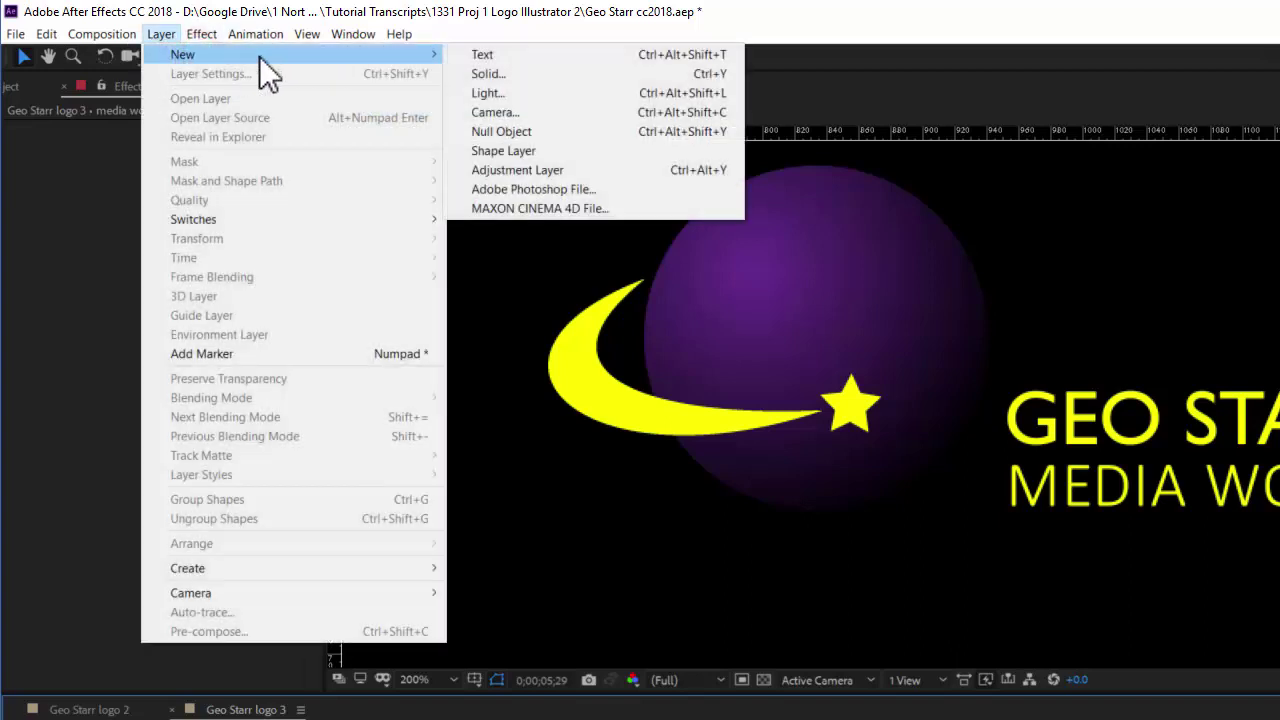
left_click(488, 74)
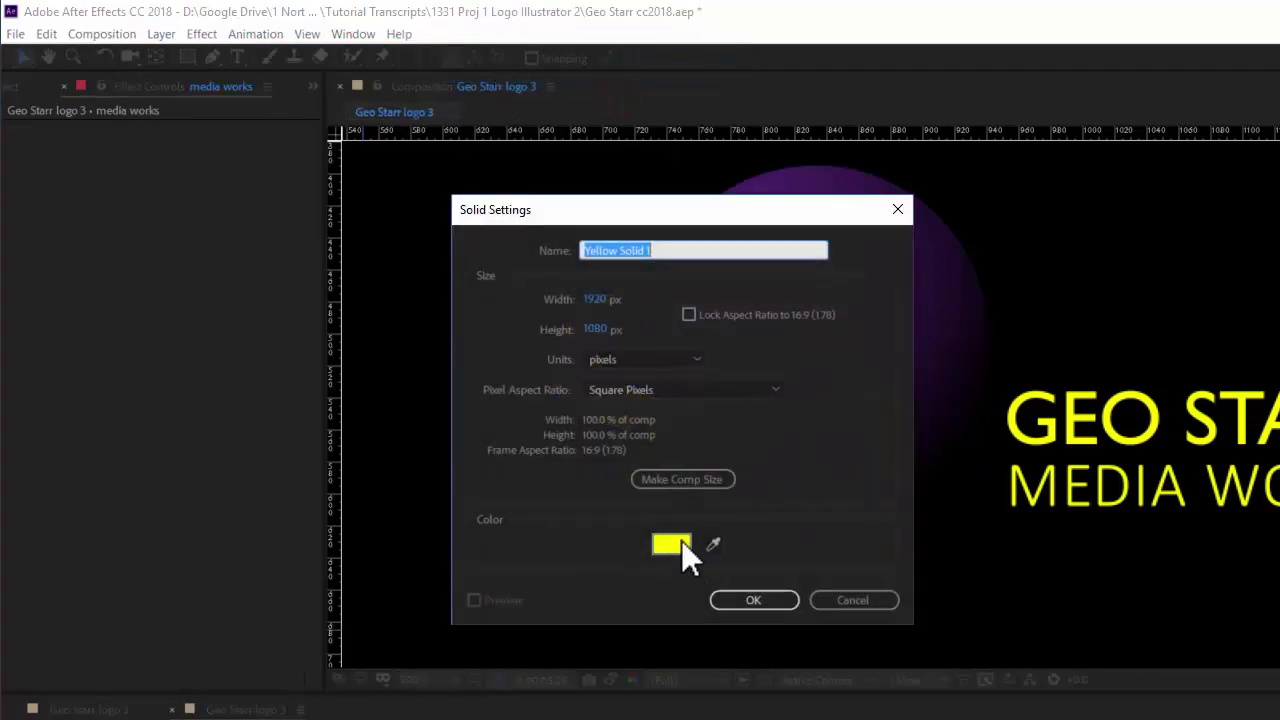
left_click(727, 209)
left_click_drag(693, 213, 345, 182)
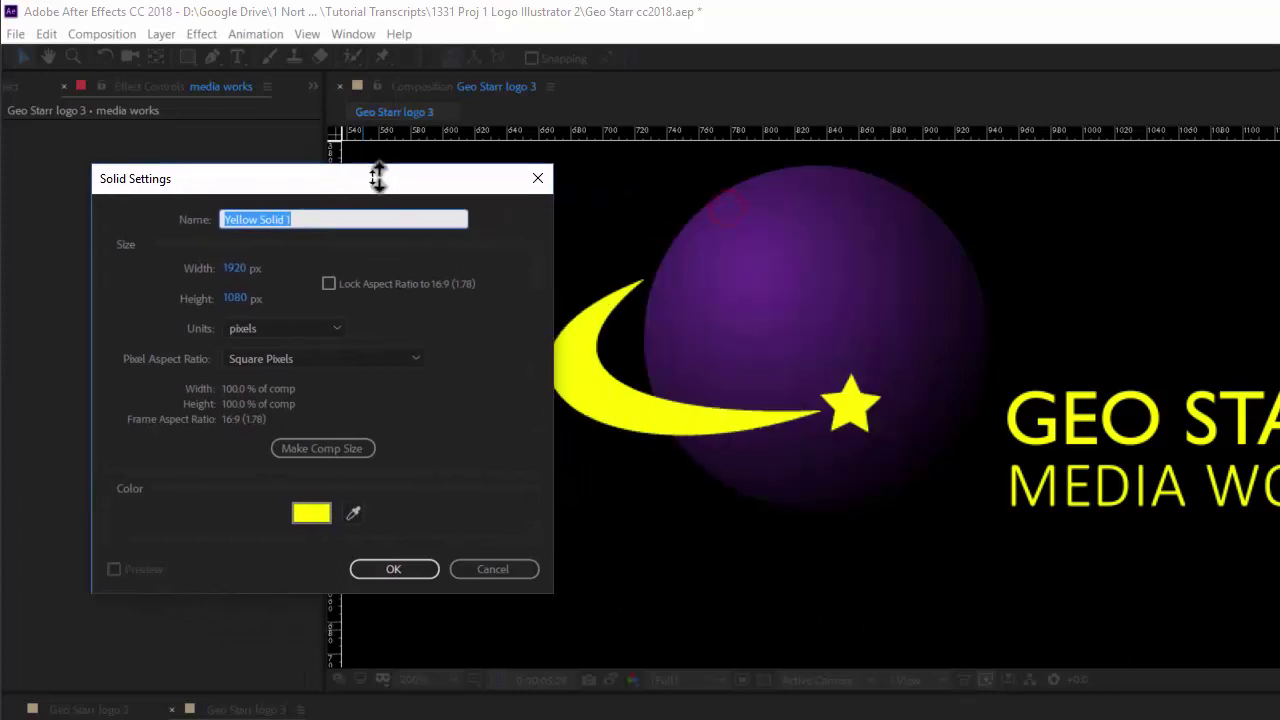
left_click(360, 513)
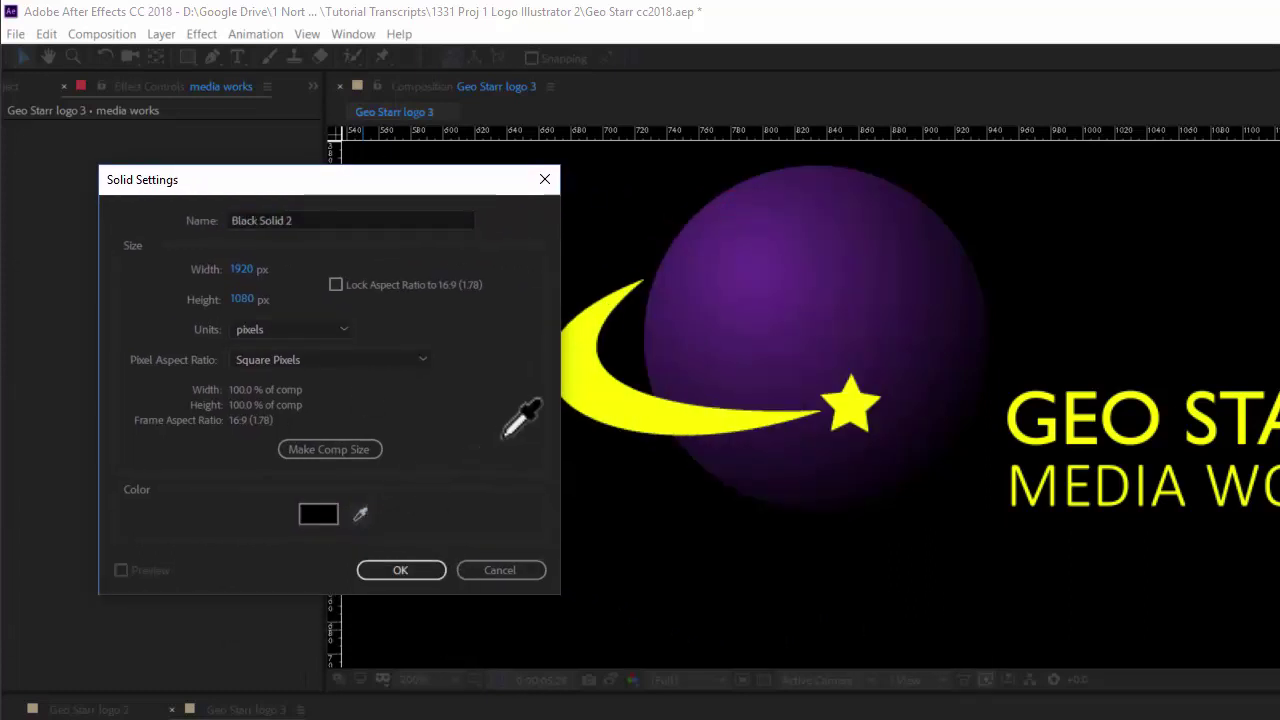
left_click(778, 509)
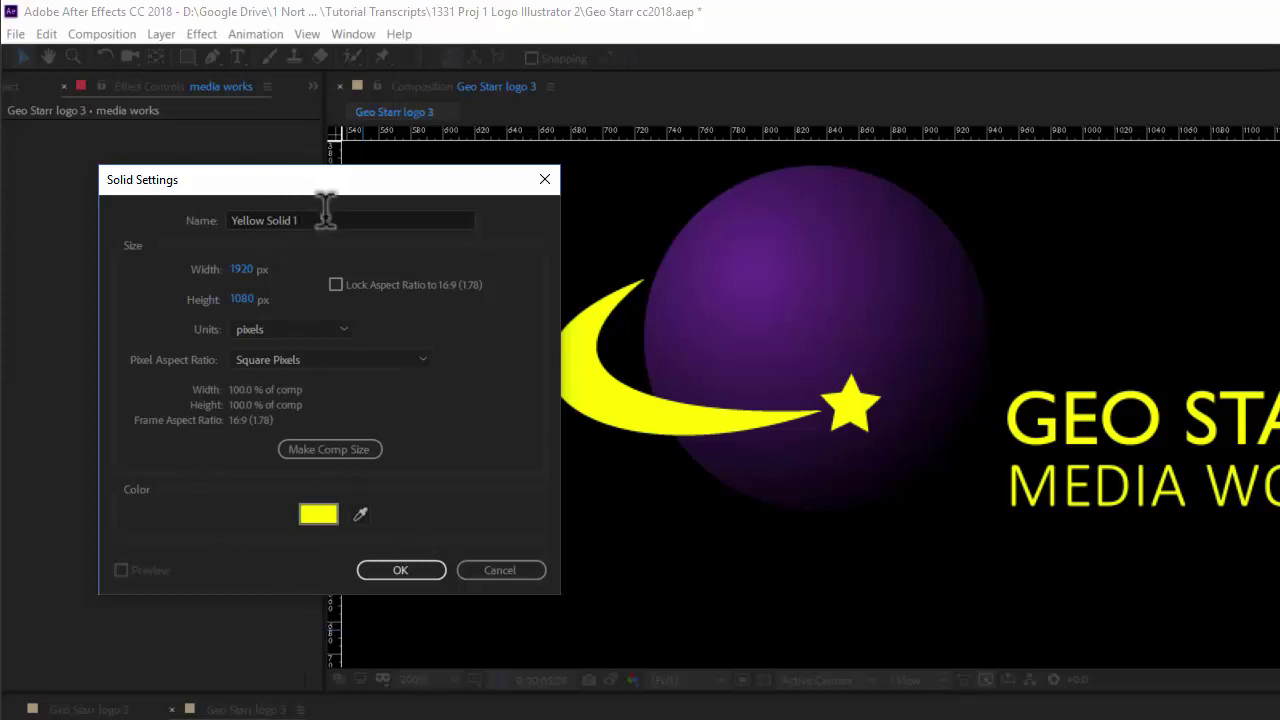
left_click_drag(314, 217, 178, 217)
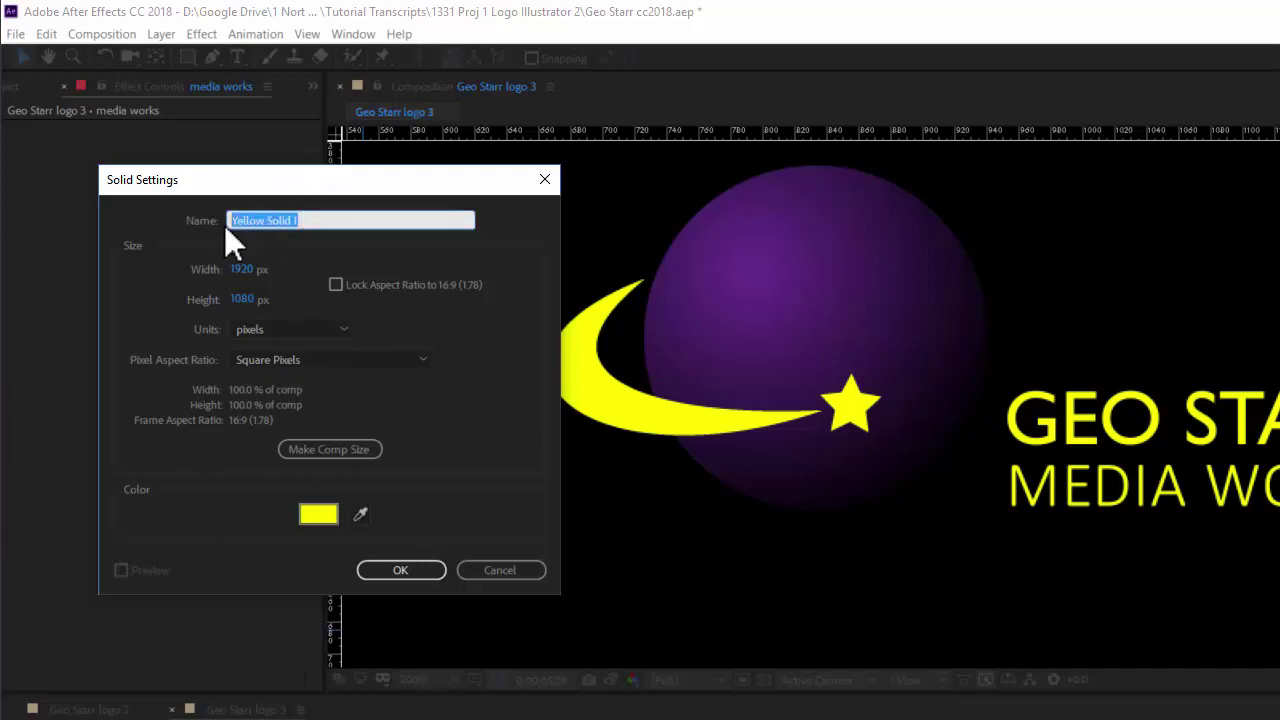
type("Starfield")
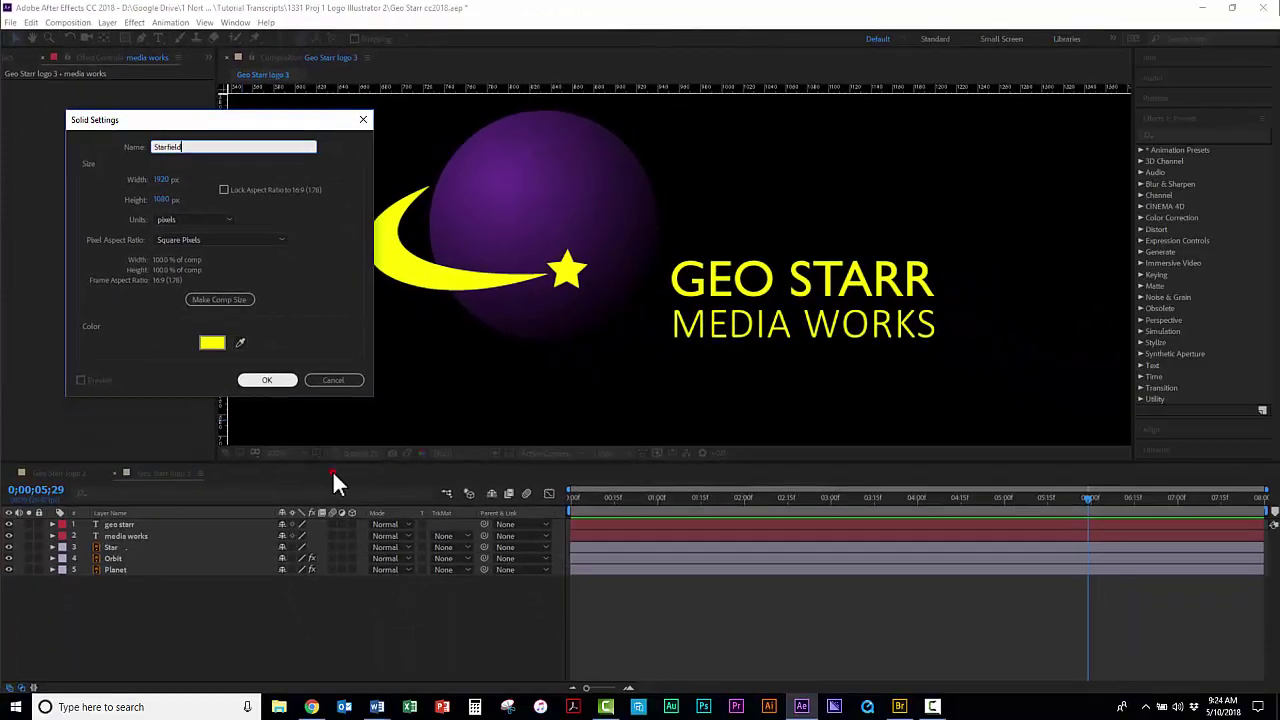
left_click(400, 570)
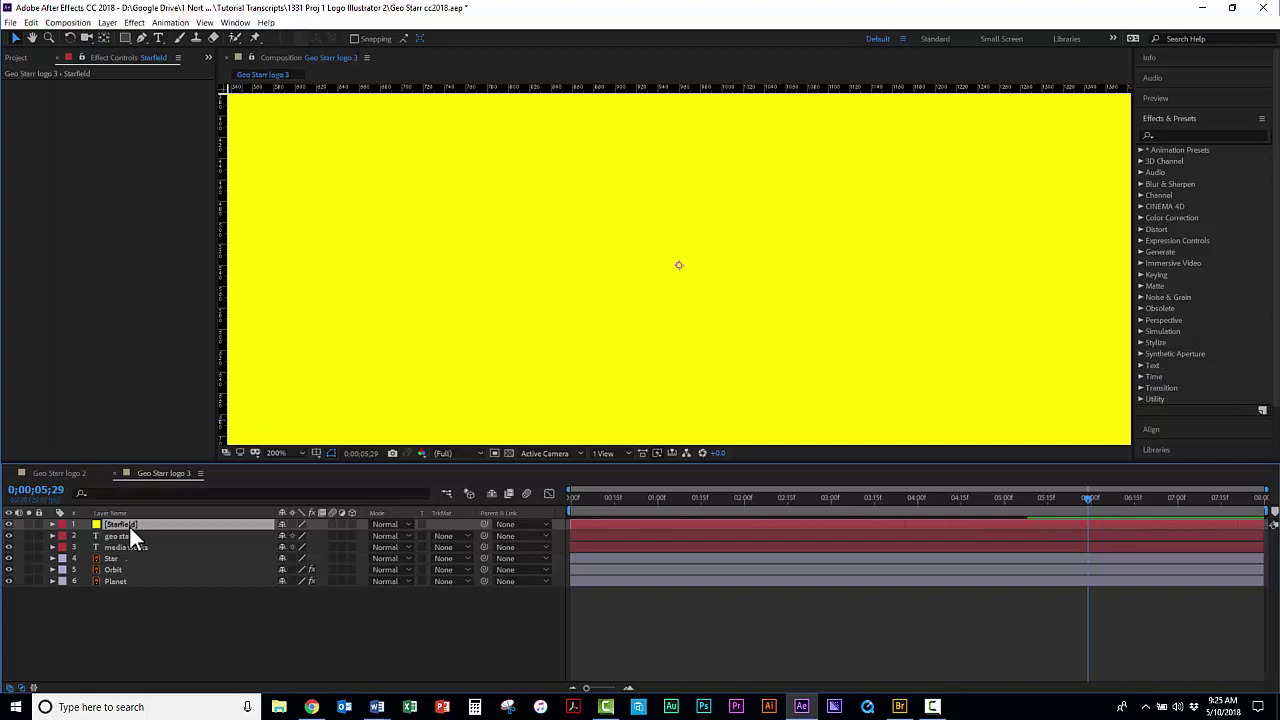
- Move the Starfield layer beneath Planet and apply the CC Star Burst effect to it
left_click_drag(127, 525, 127, 589)
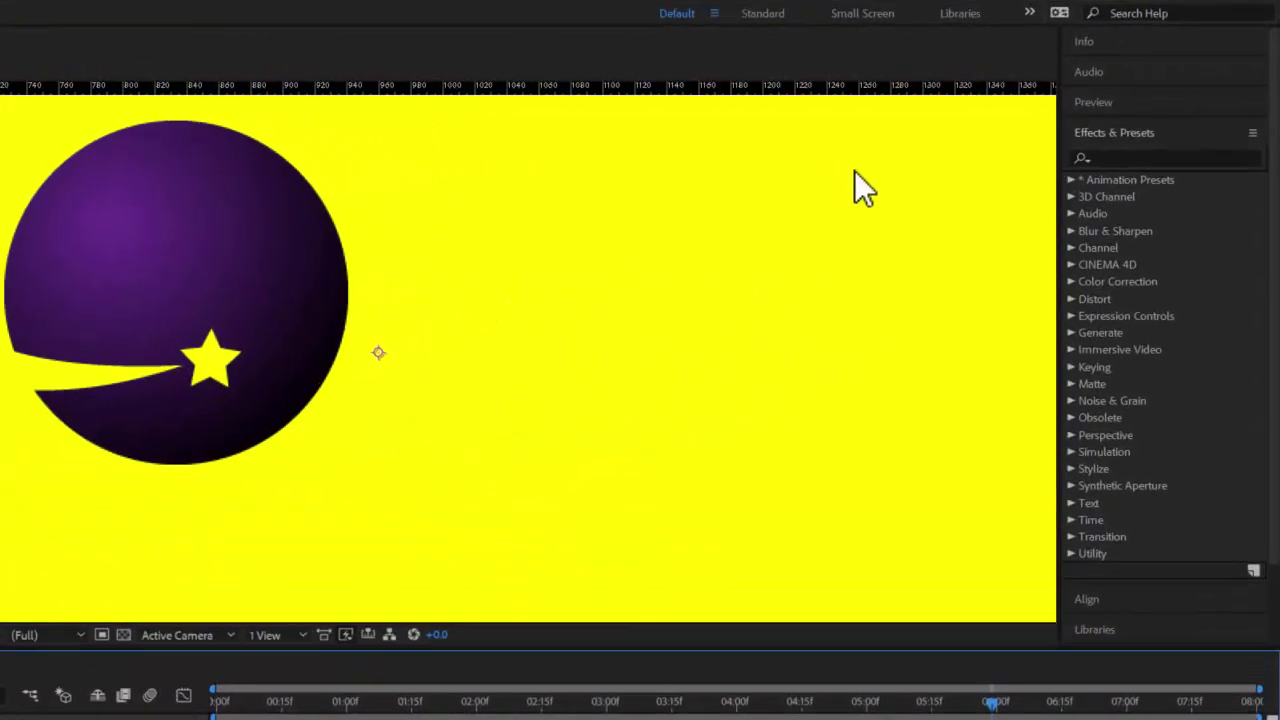
left_click(1225, 141)
left_click(1113, 157)
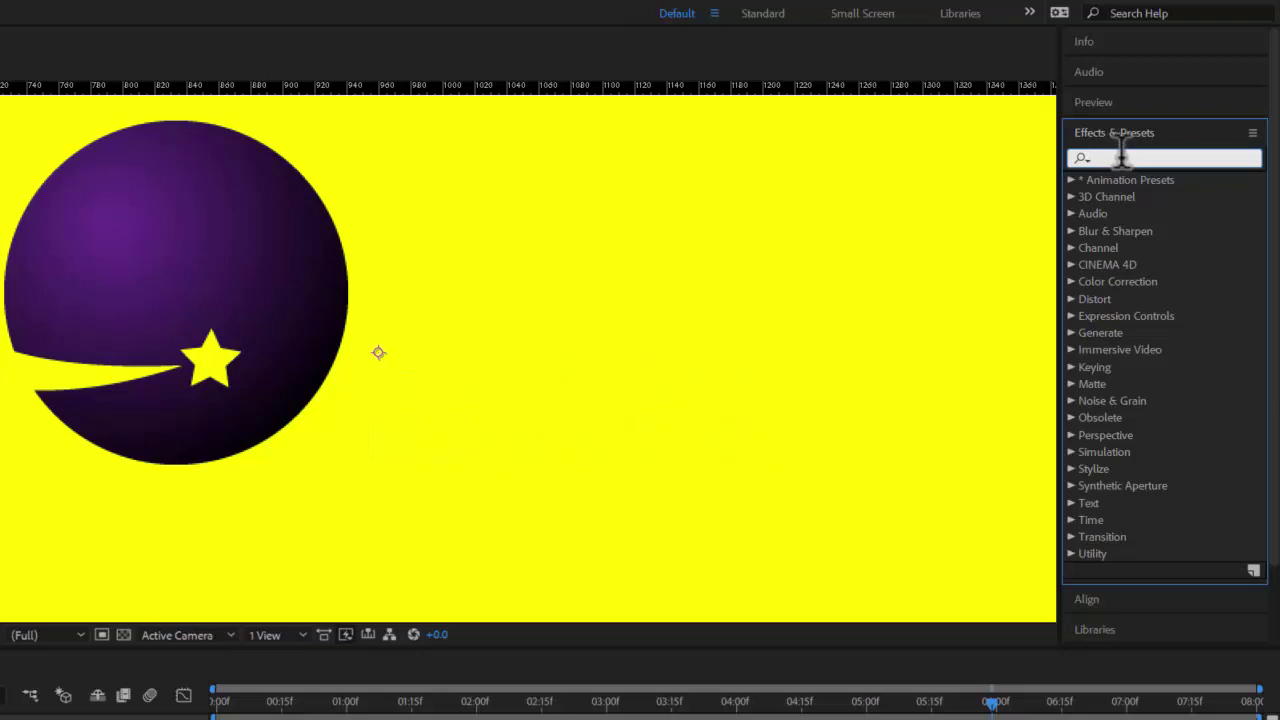
type("cc star")
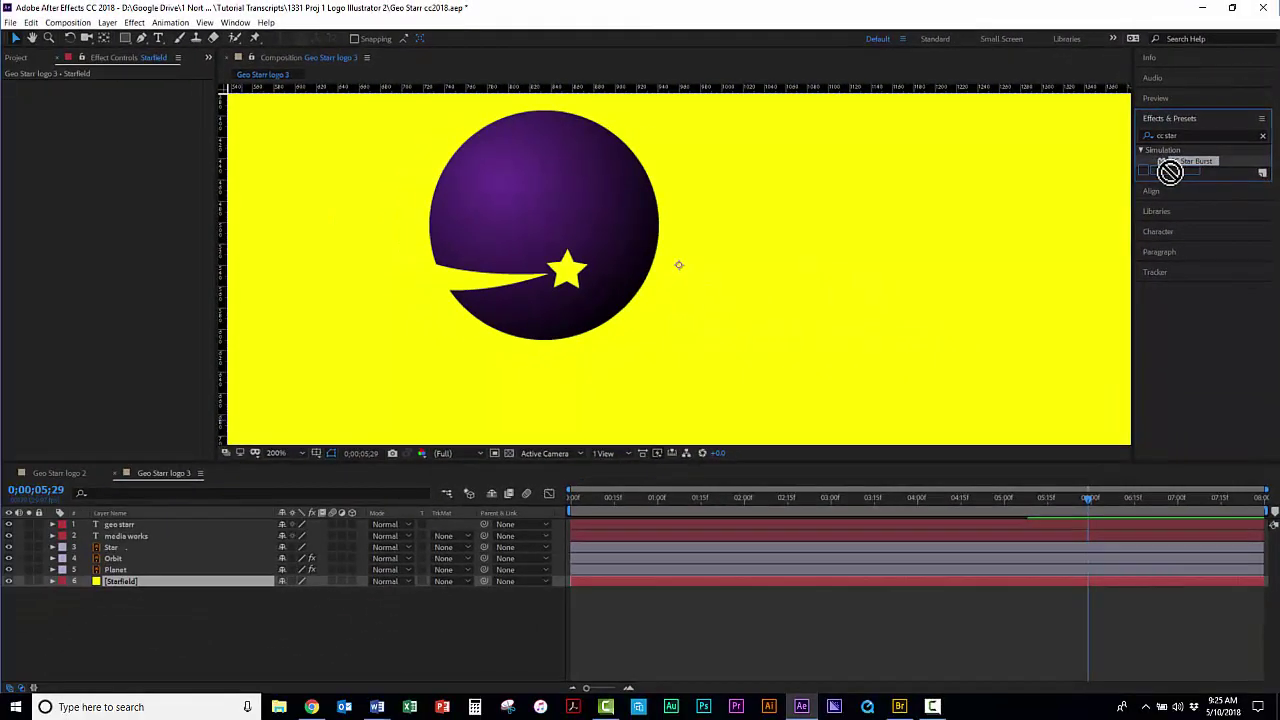
left_click_drag(1142, 198, 598, 646)
left_click_drag(826, 459, 203, 579)
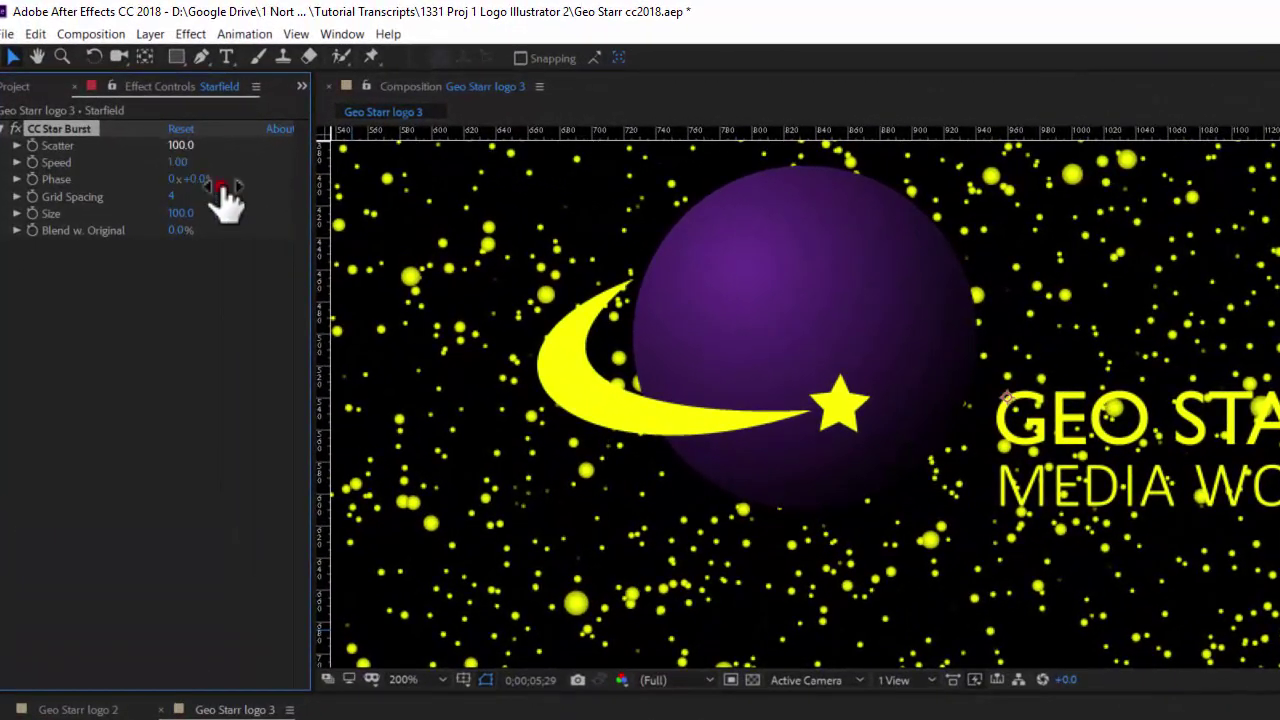
- Set the Starfield's CC Star Burst Scatter to 300 and Size to 40
left_click(129, 98)
type("300")
left_click(180, 213)
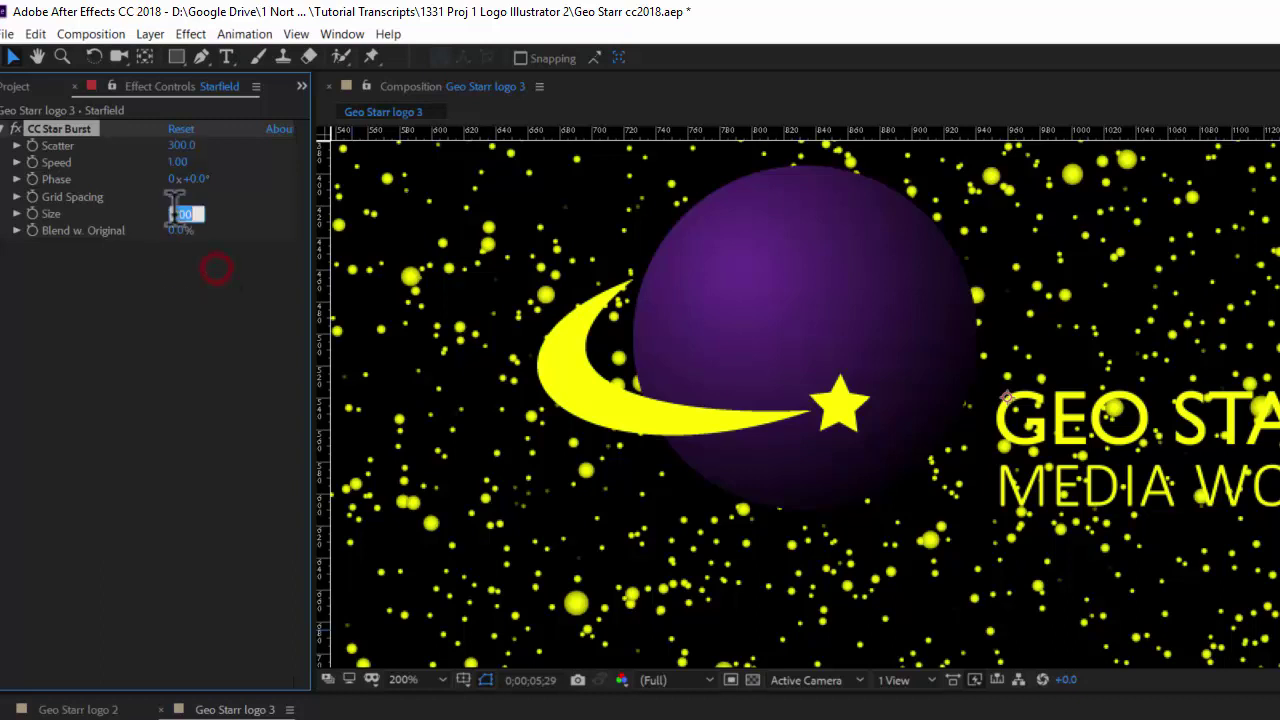
type("40")
key("Return")
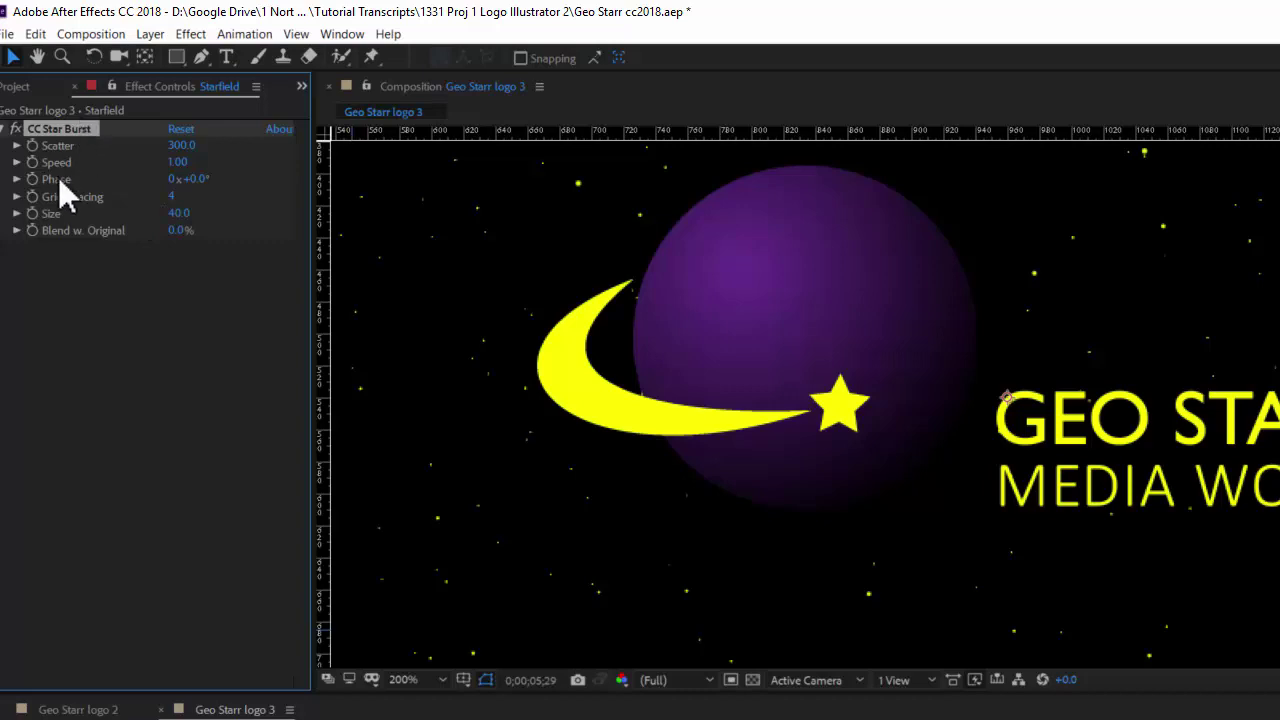
- Try the star burst's Scatter at 0 and at 242 to compare the star distribution, and set it back to 300
left_click(180, 146)
type("0")
key("Return")
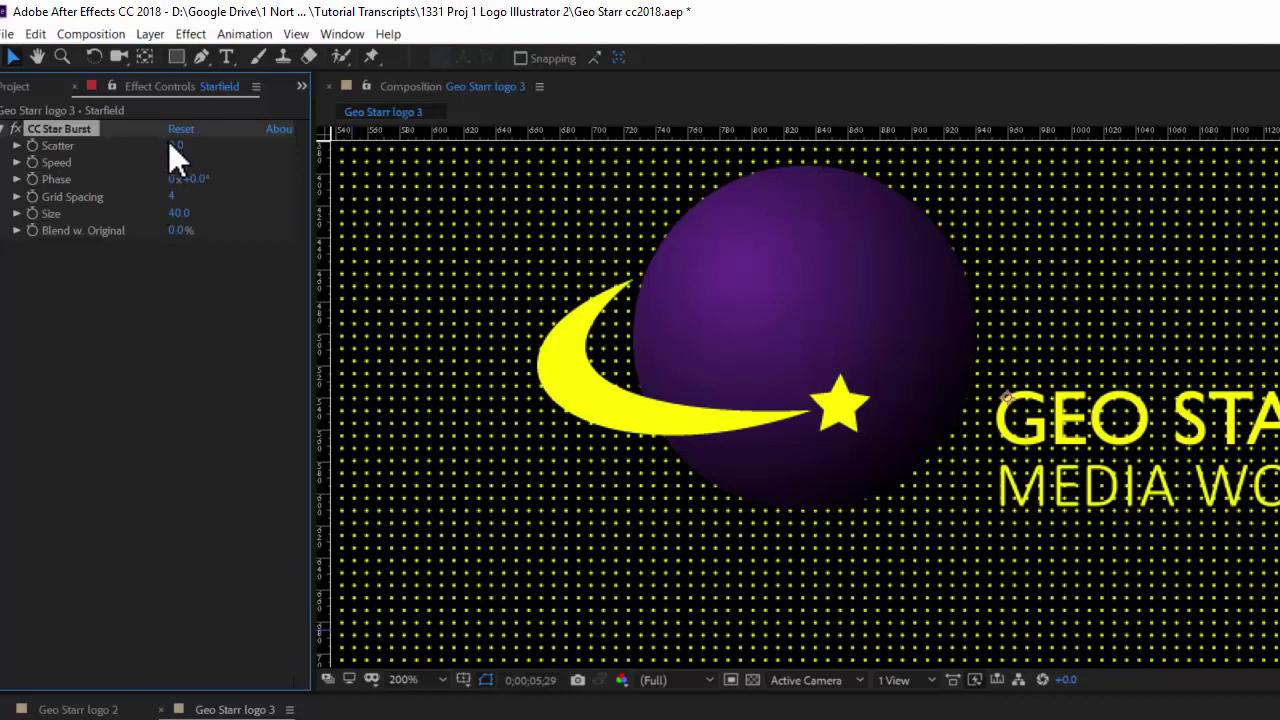
left_click_drag(177, 147, 431, 163)
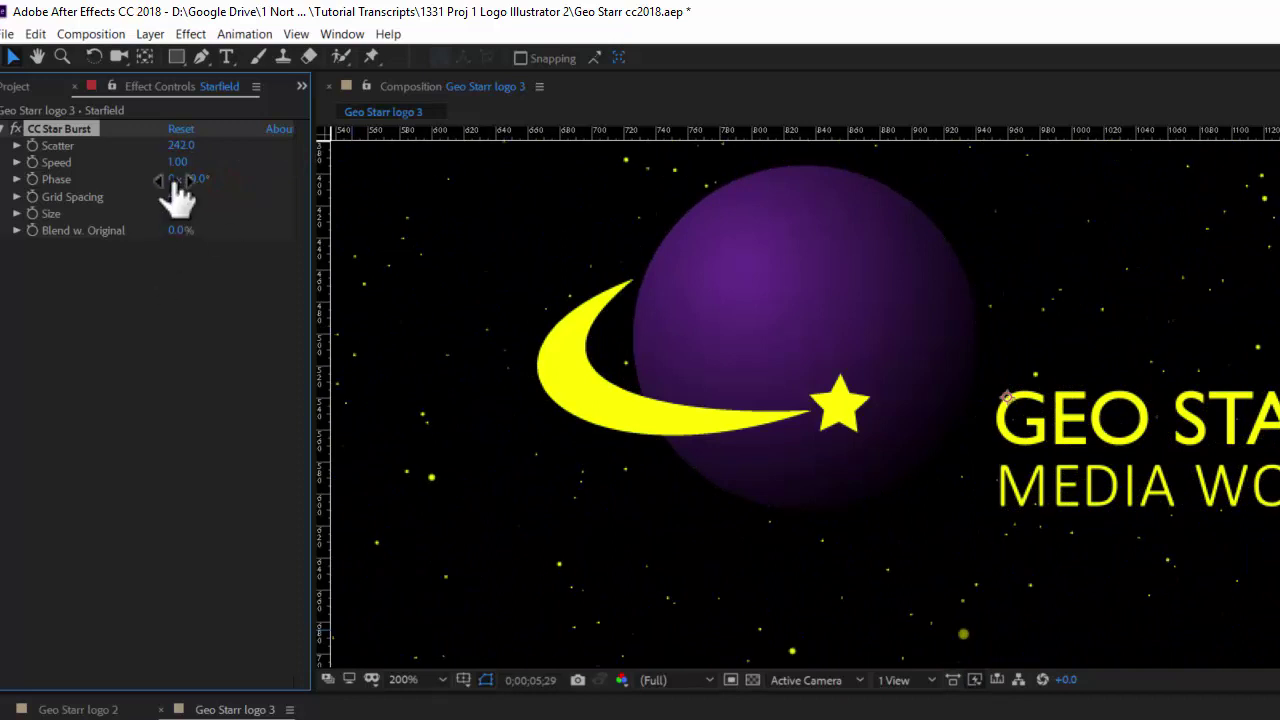
left_click(180, 145)
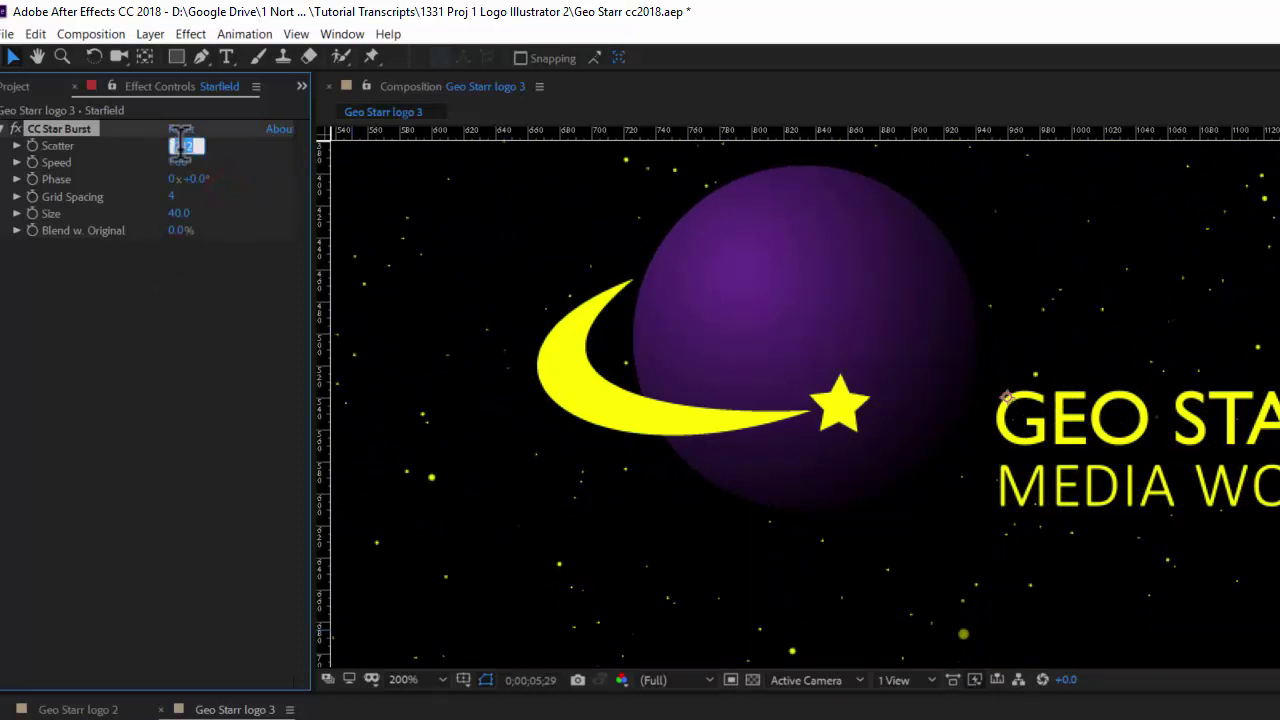
type("300")
key("Return")
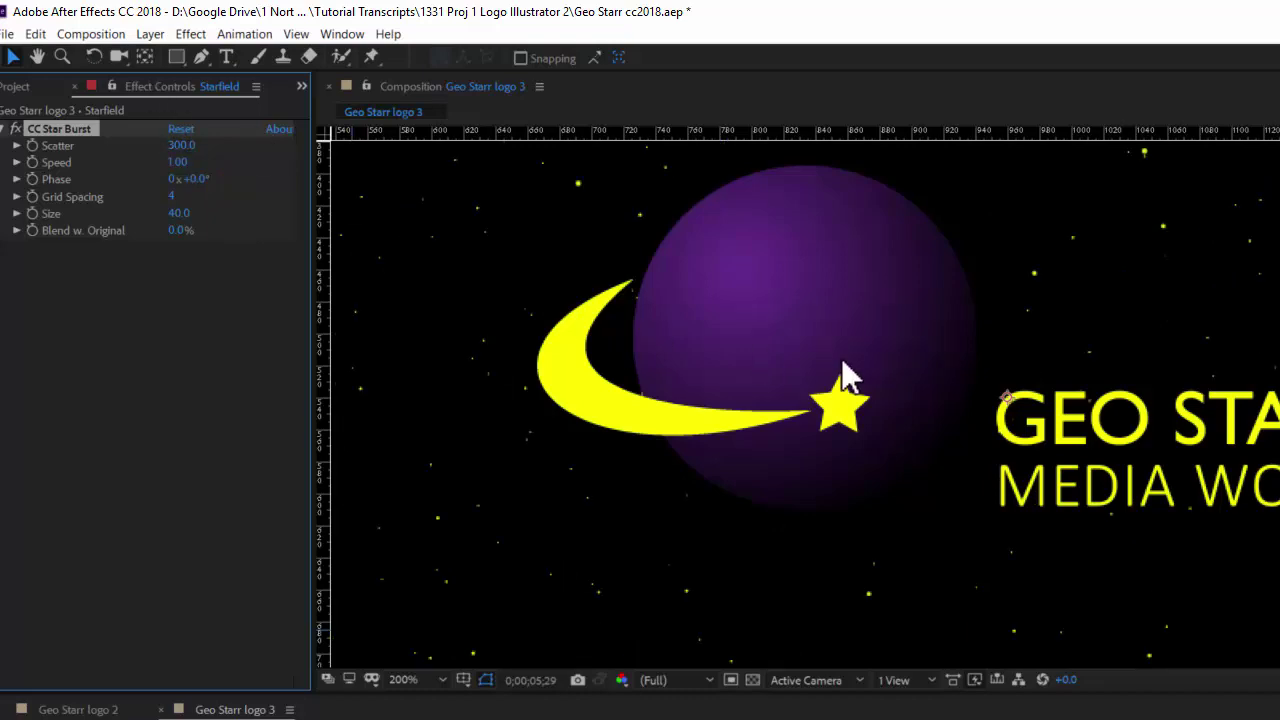
- Check the starfield across the whole frame, return to the start of the timeline, and set CC Star Burst's Speed to 0
key("comma")
key("comma")
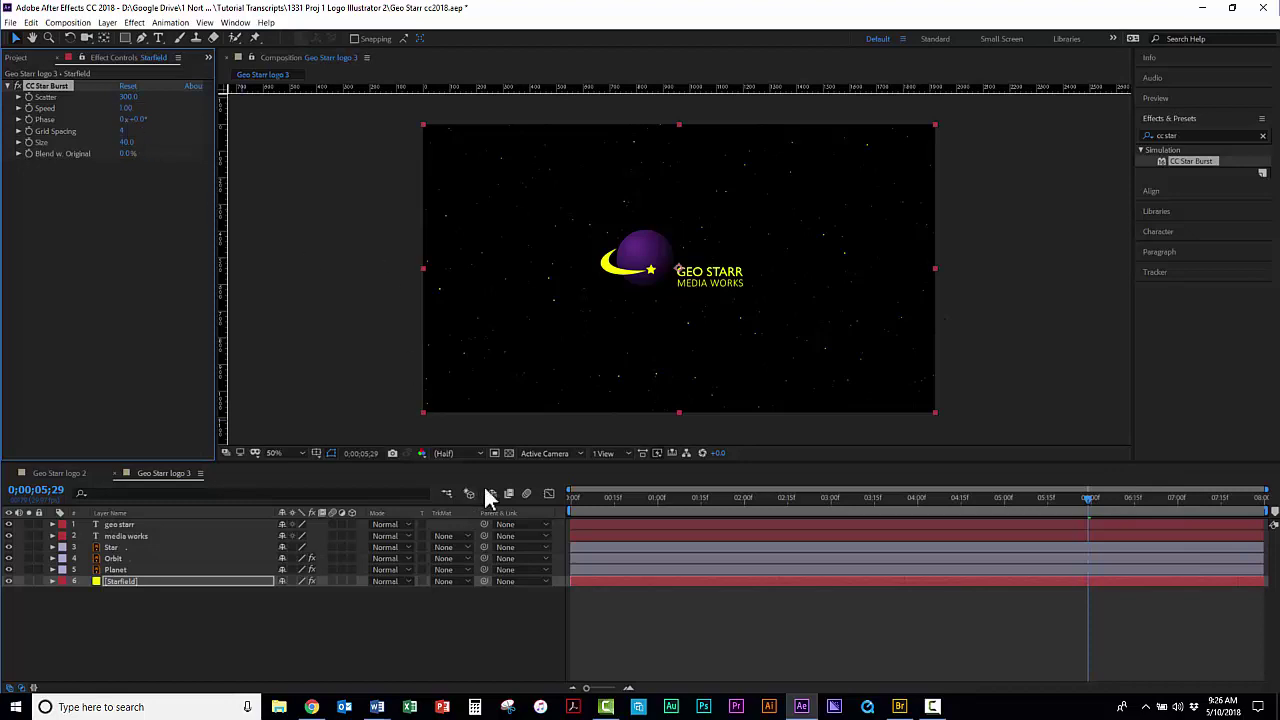
left_click_drag(585, 497, 502, 521)
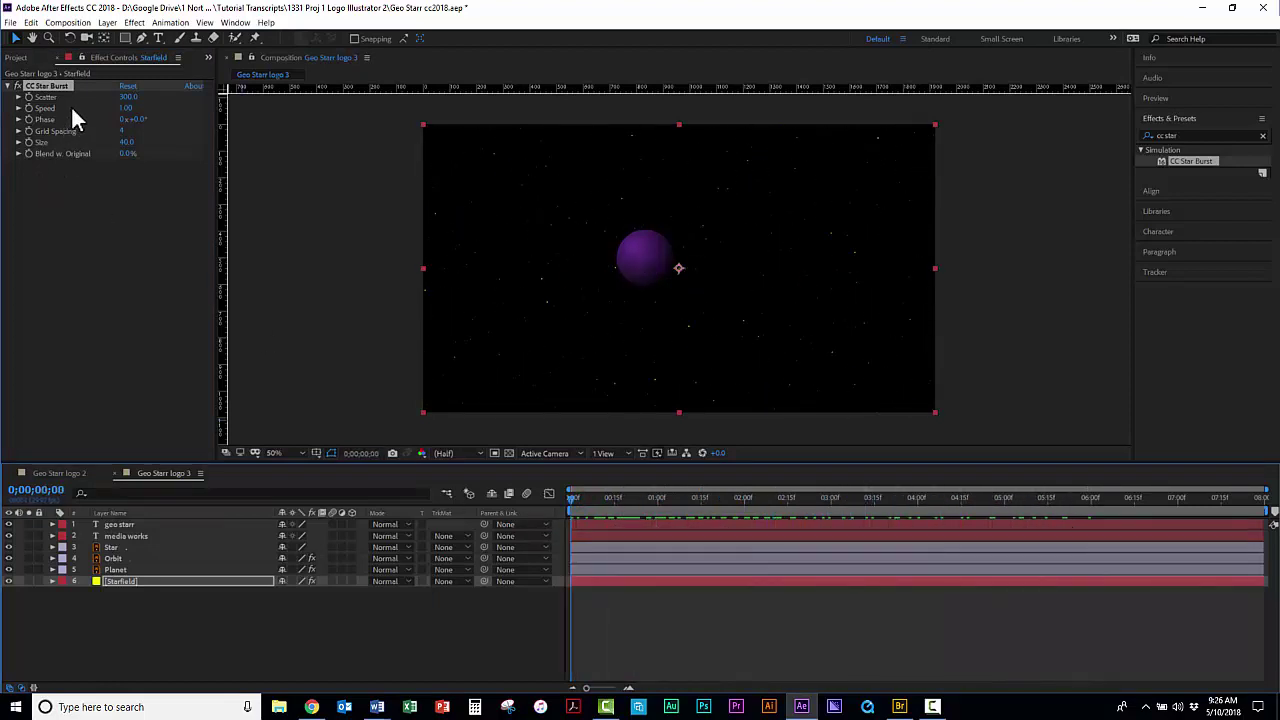
left_click_drag(127, 108, 157, 133)
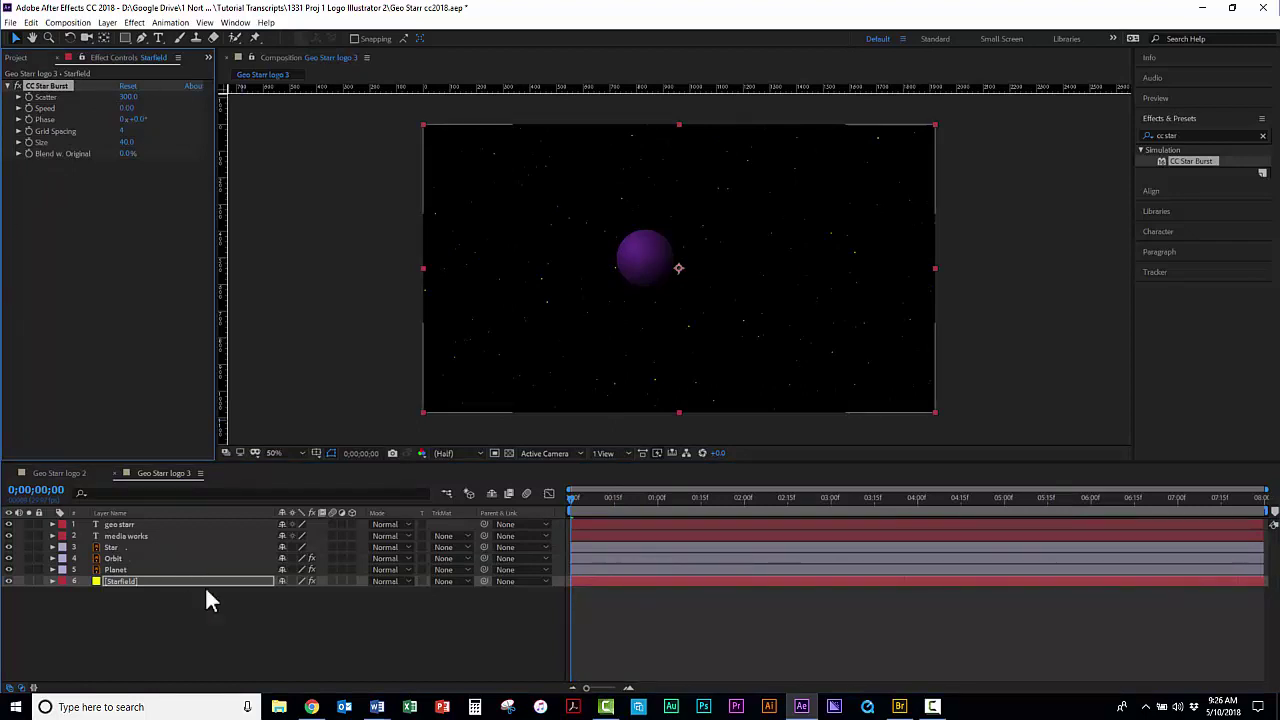
left_click(214, 624)
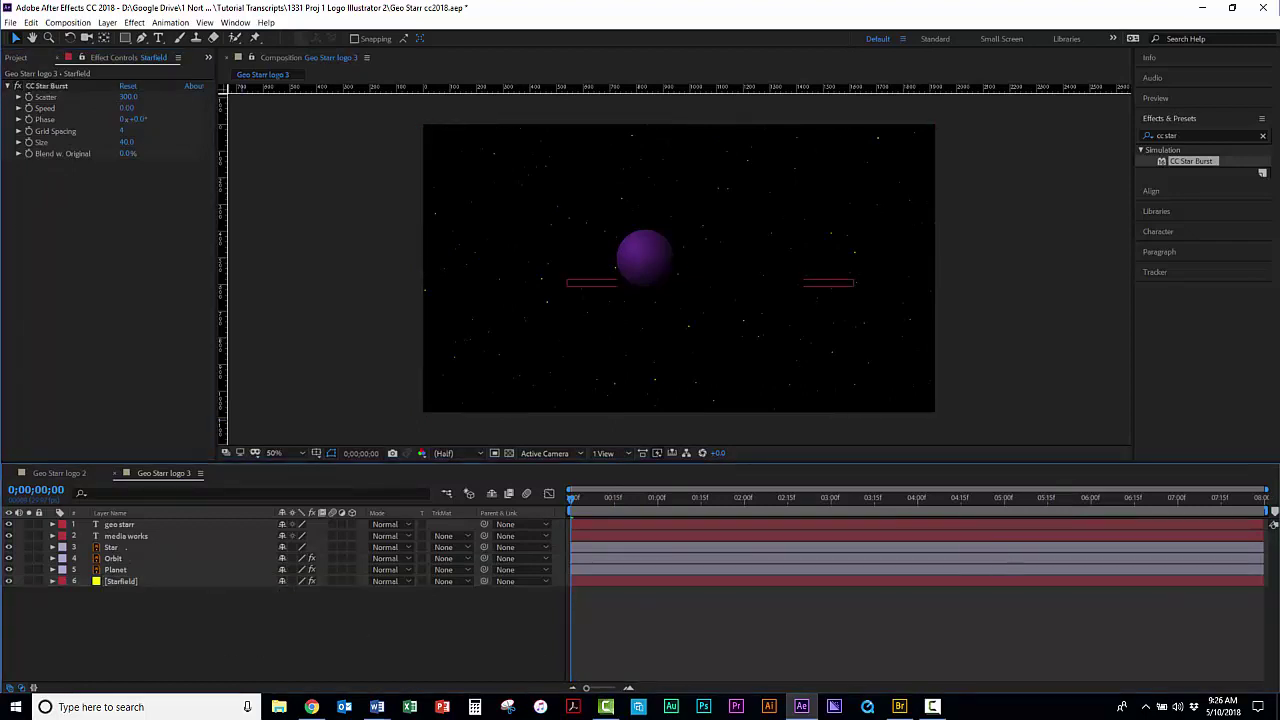
- Create a full-frame solid layer named Black with color 000000 at the top of the Geo Starr logo 3 composition
left_click(107, 22)
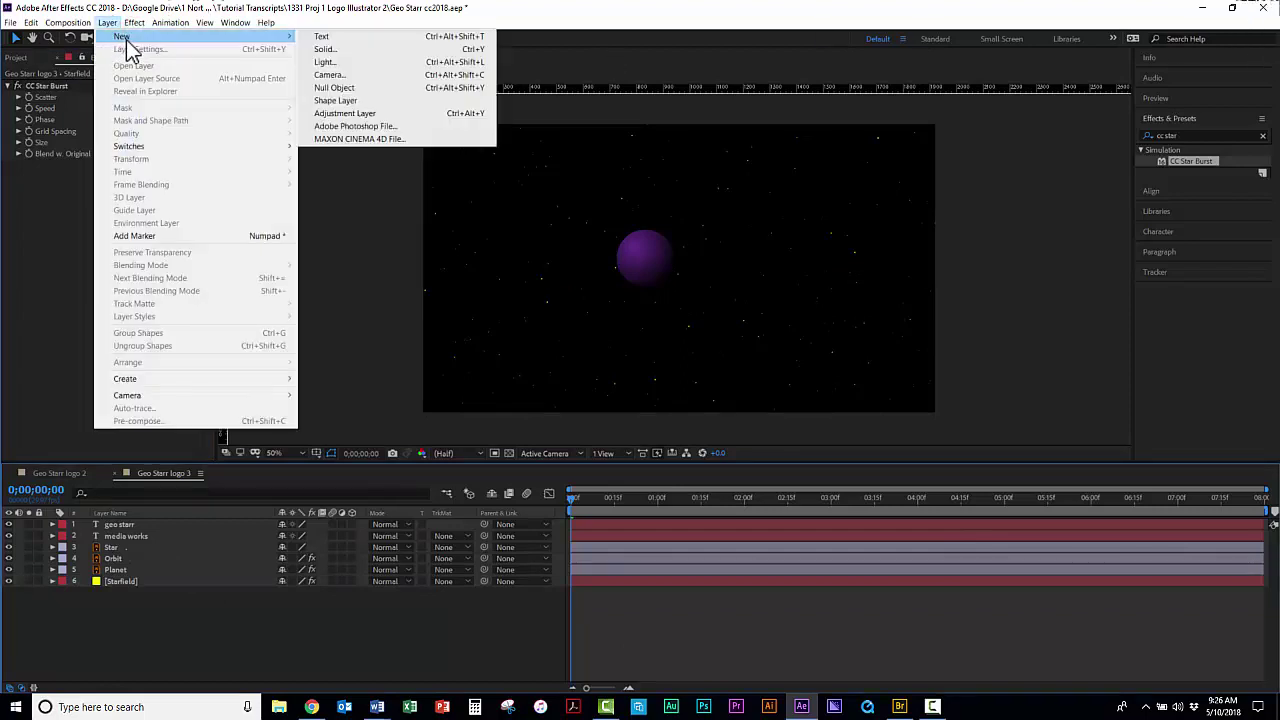
mouse_move(118, 37)
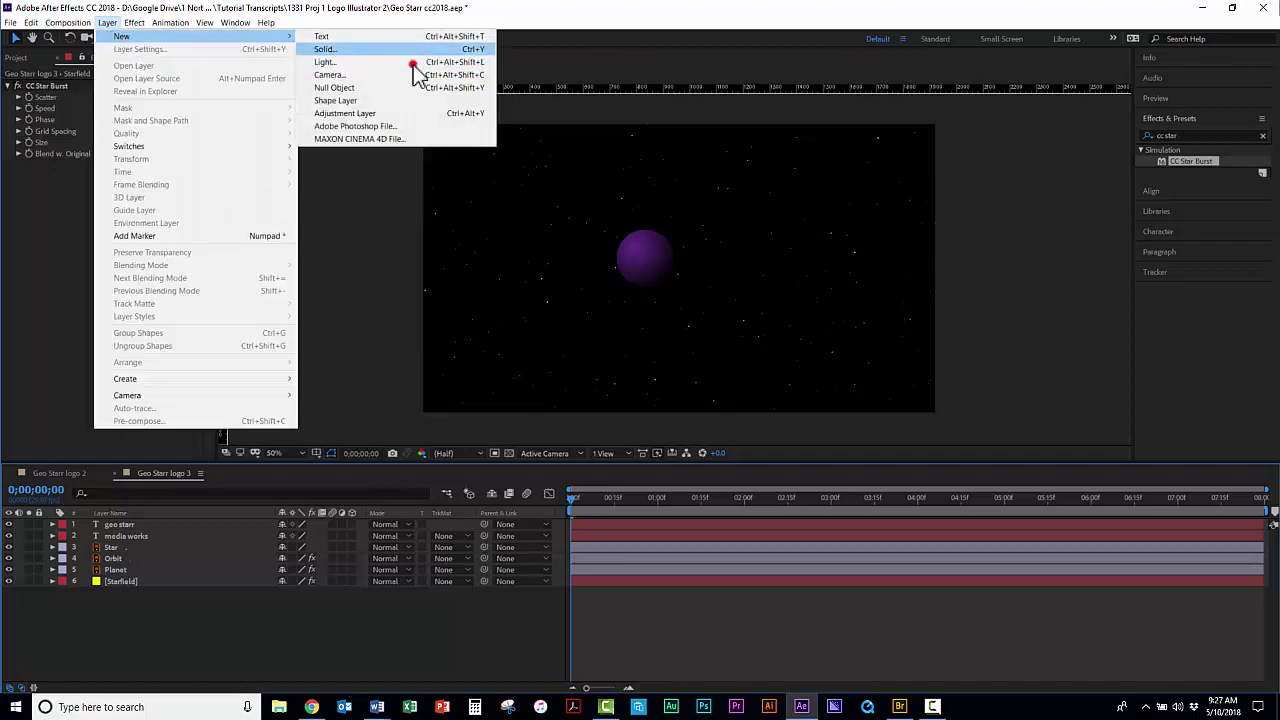
left_click(326, 50)
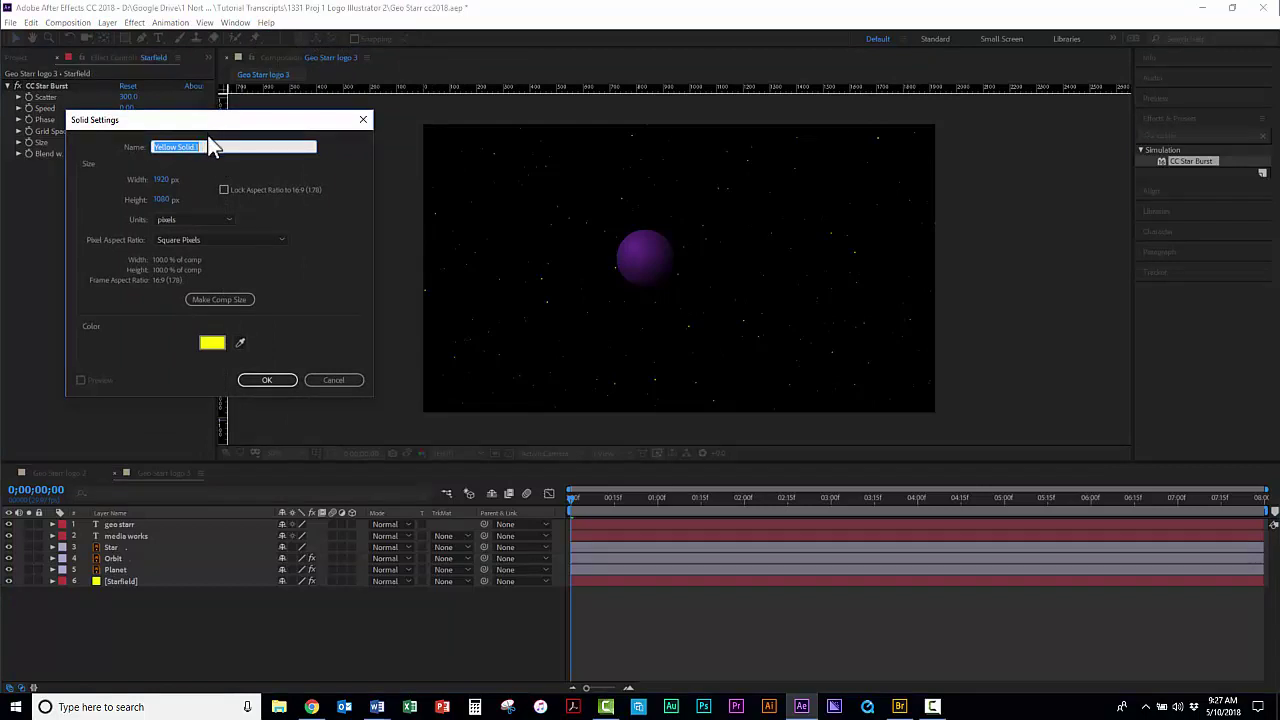
left_click(210, 346)
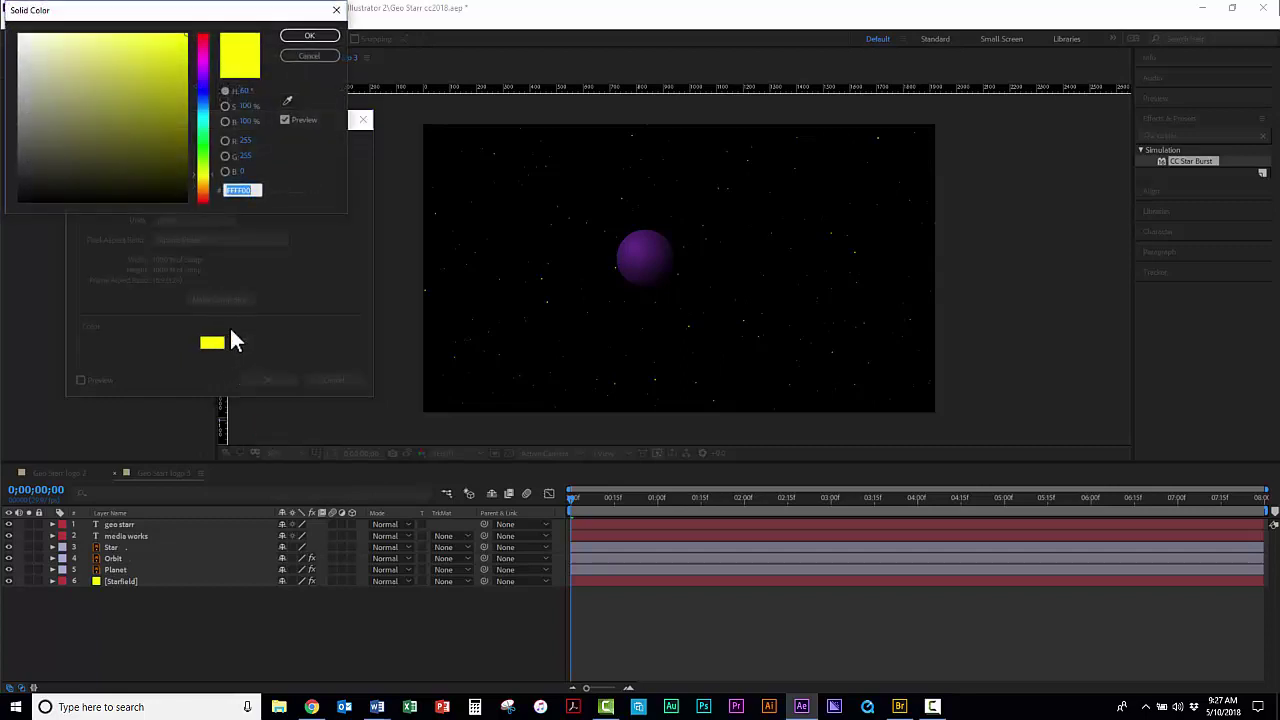
type("000000")
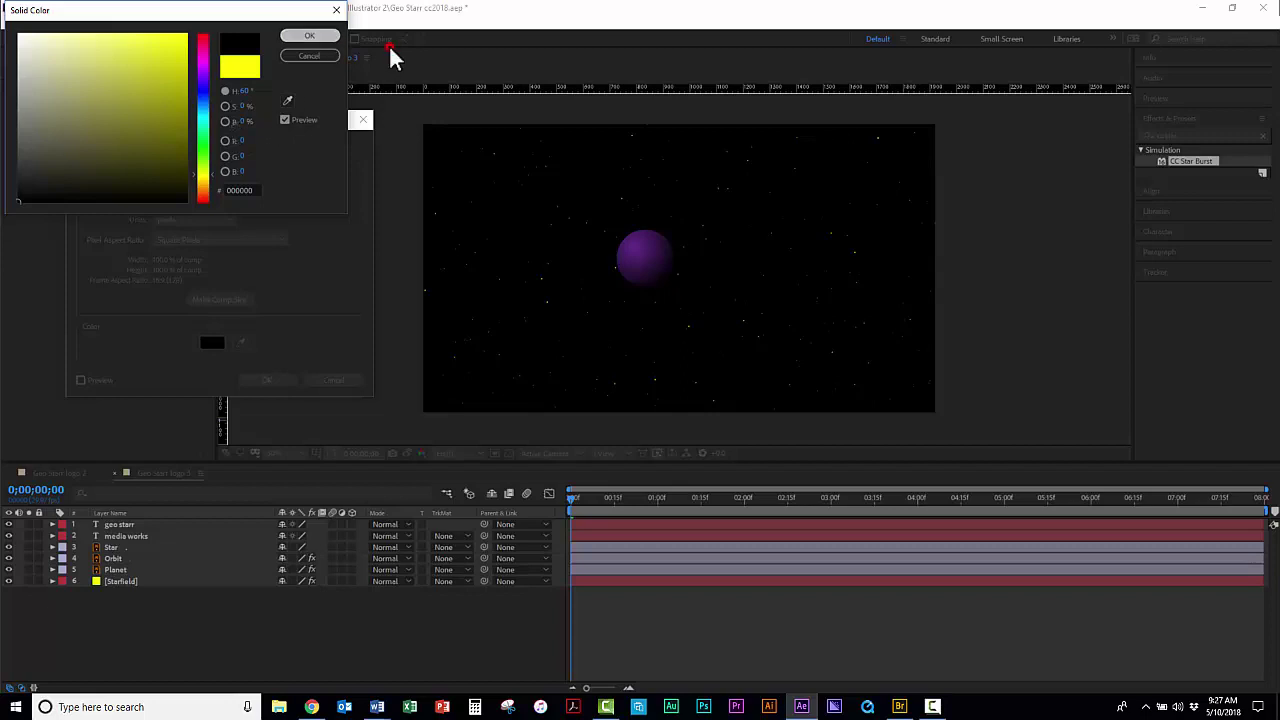
left_click(310, 38)
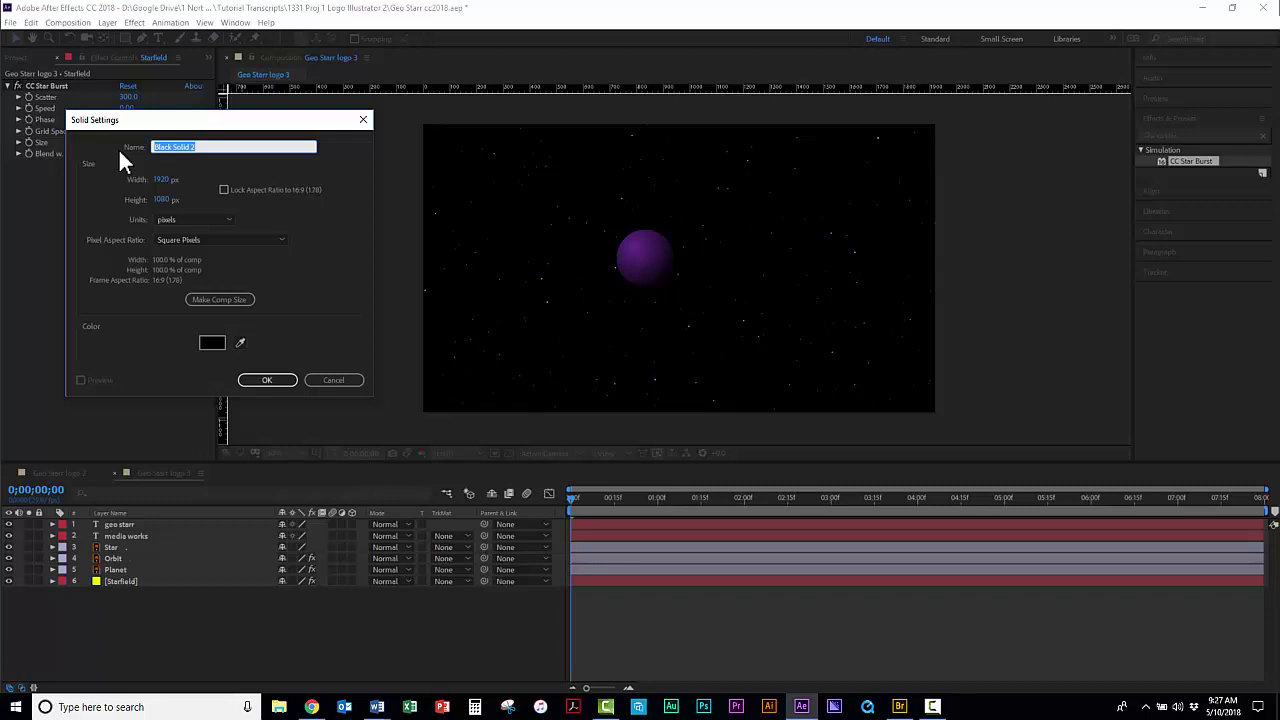
type("Black")
left_click(268, 382)
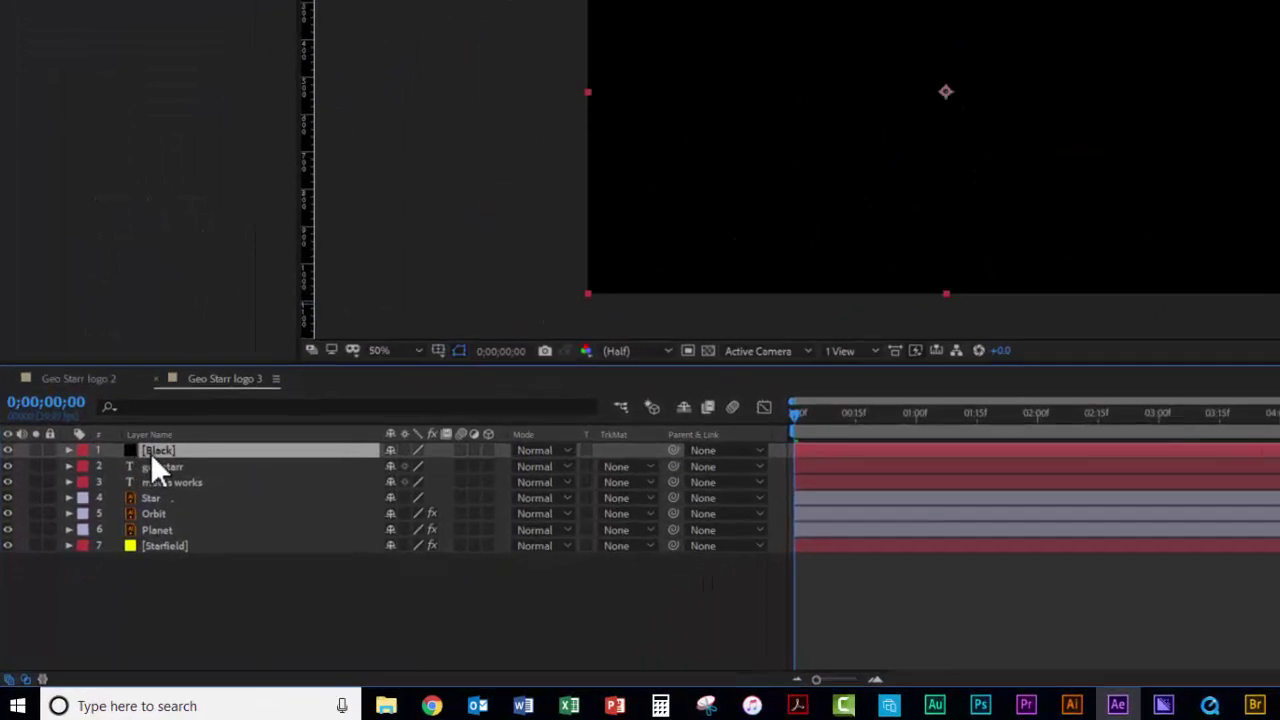
key("Return")
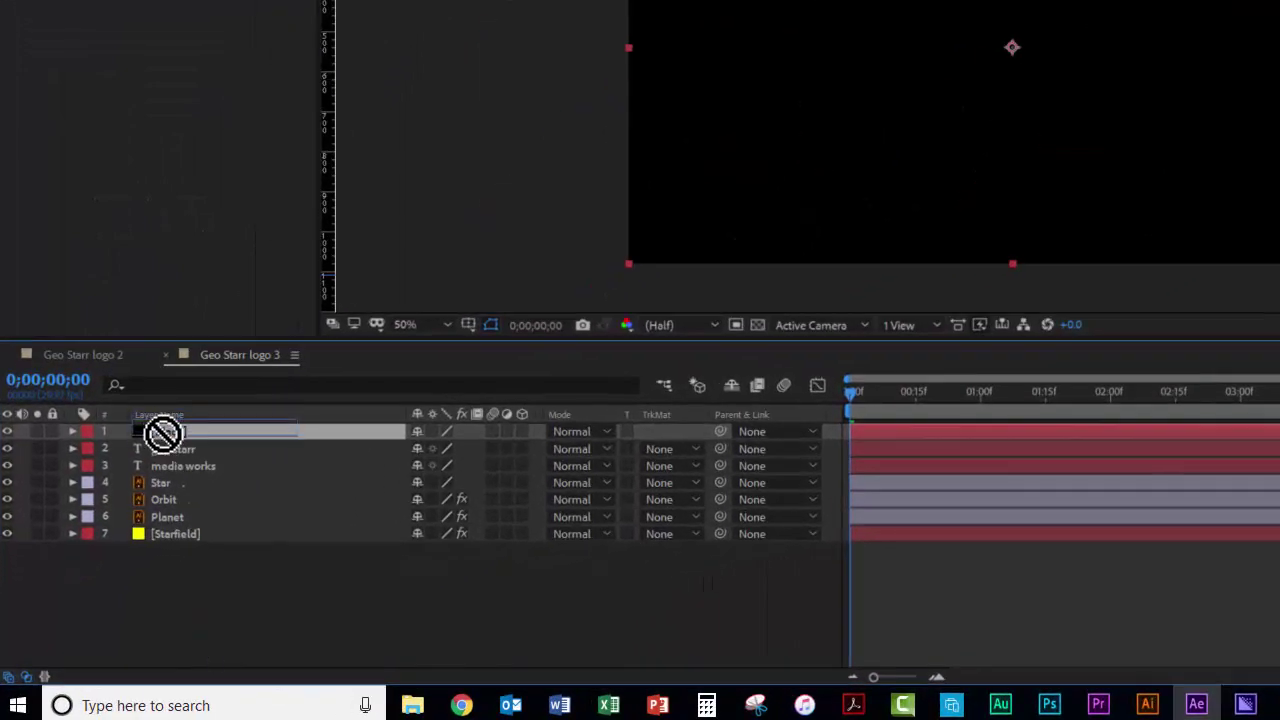
key("Return")
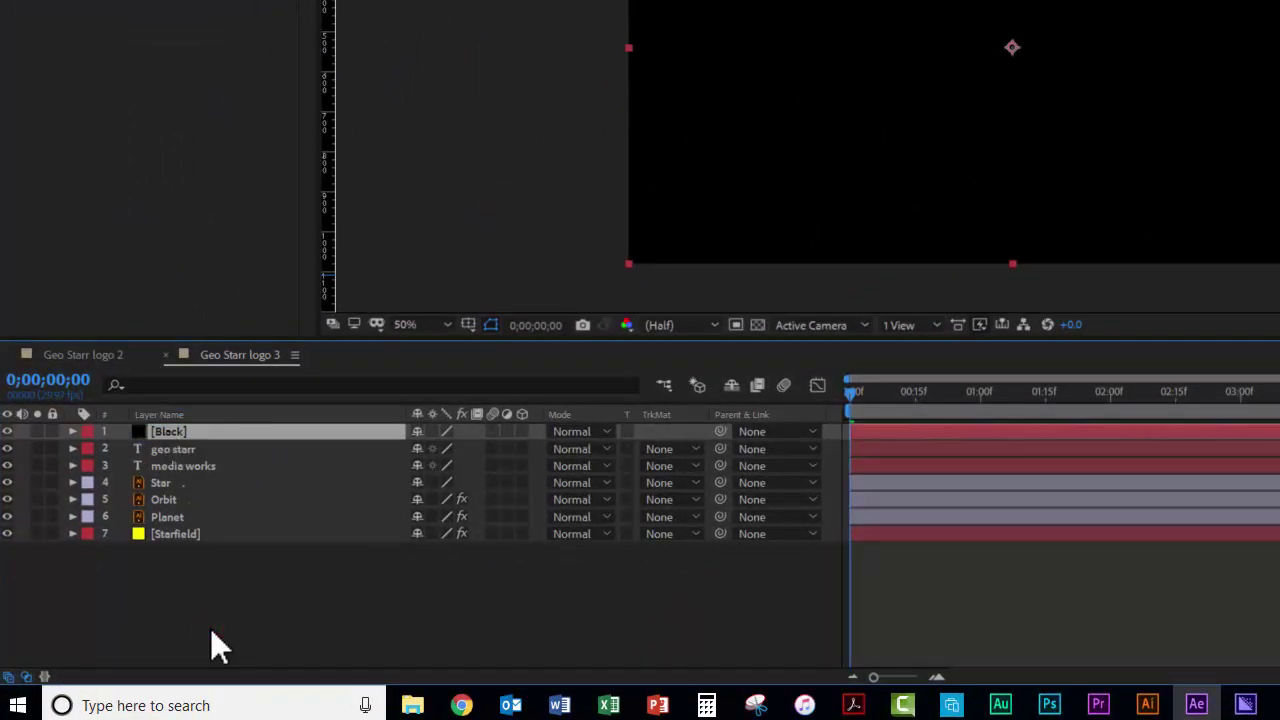
- Start keyframing the Black layer's Opacity at 6 seconds with a value of 0%
key("t")
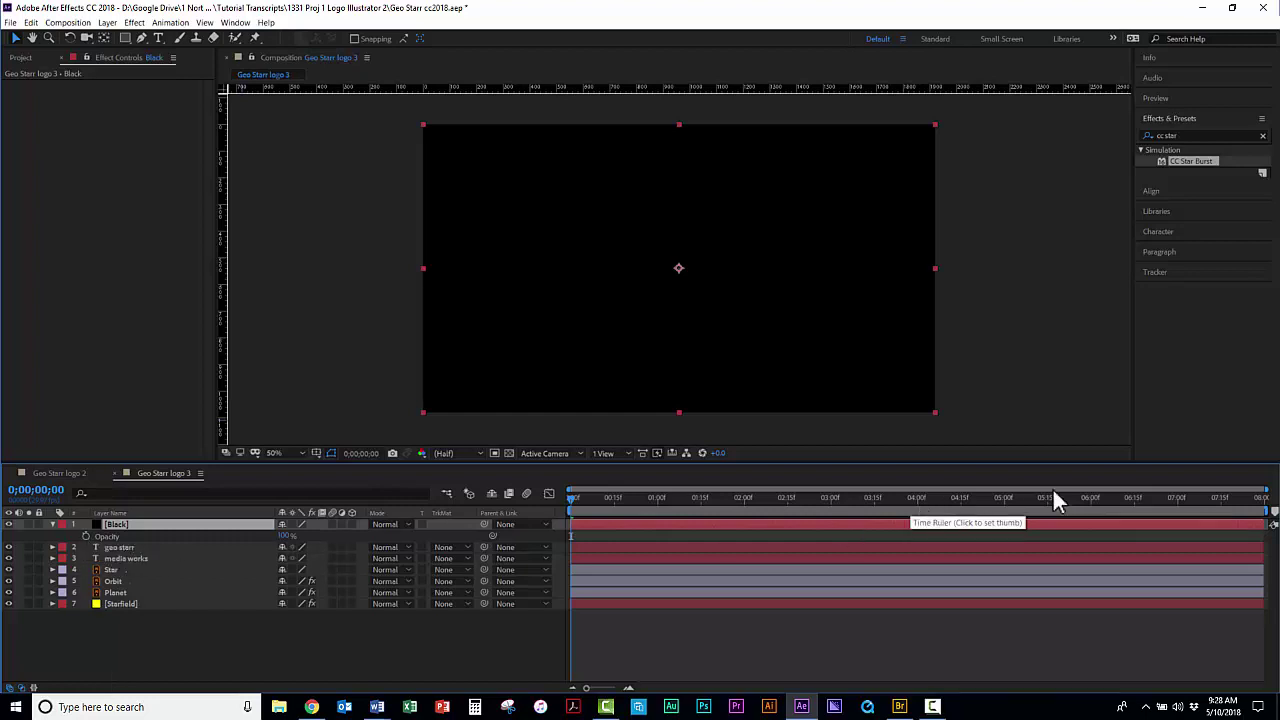
left_click(1090, 506)
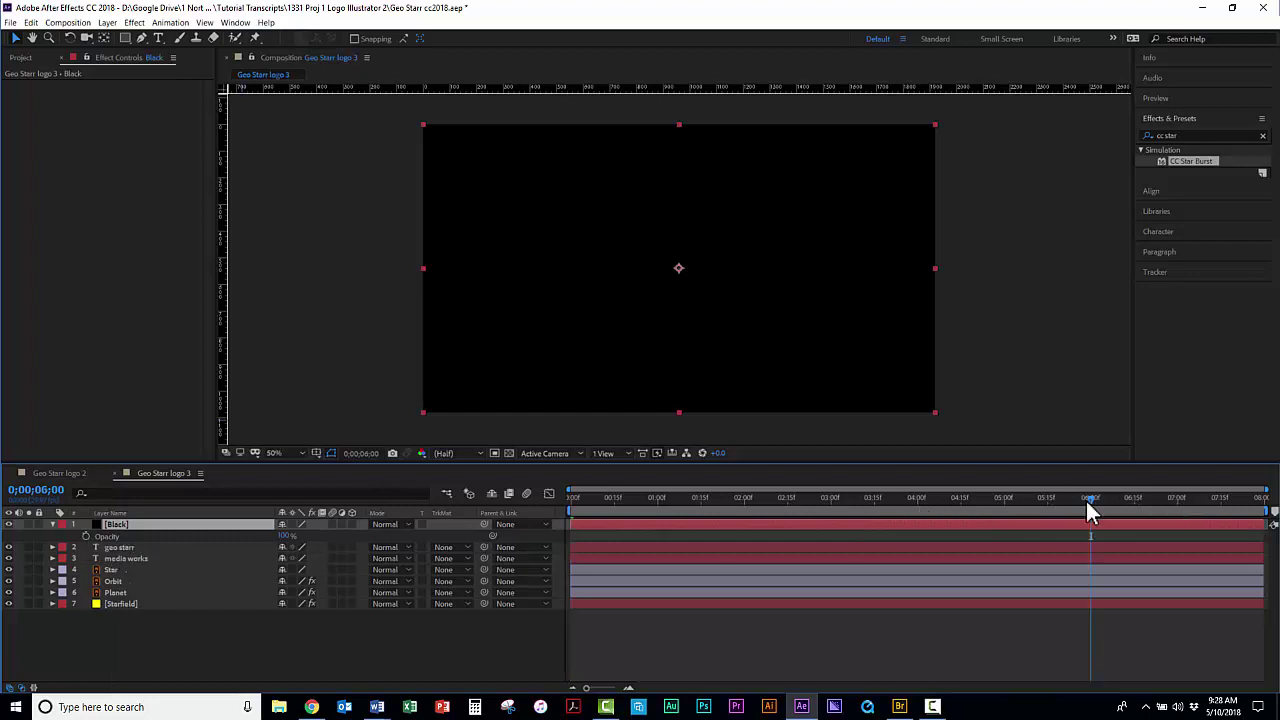
left_click(85, 536)
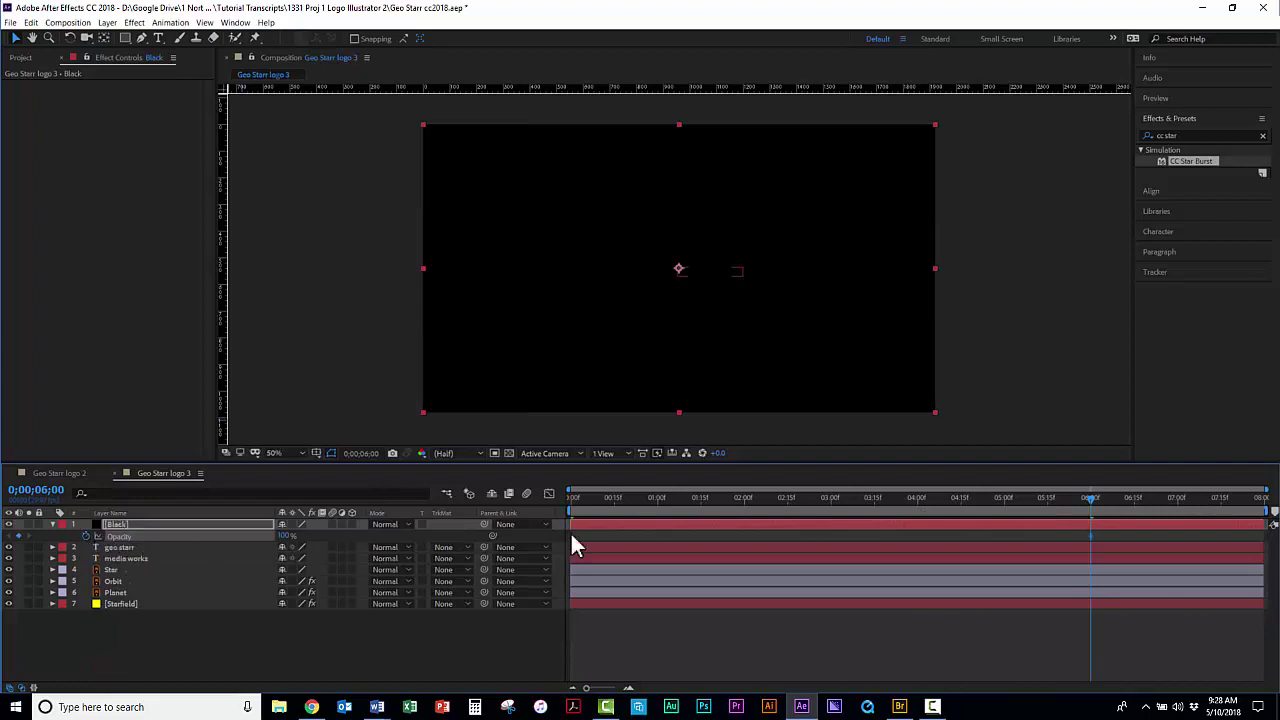
left_click(286, 536)
type("0")
key("Return")
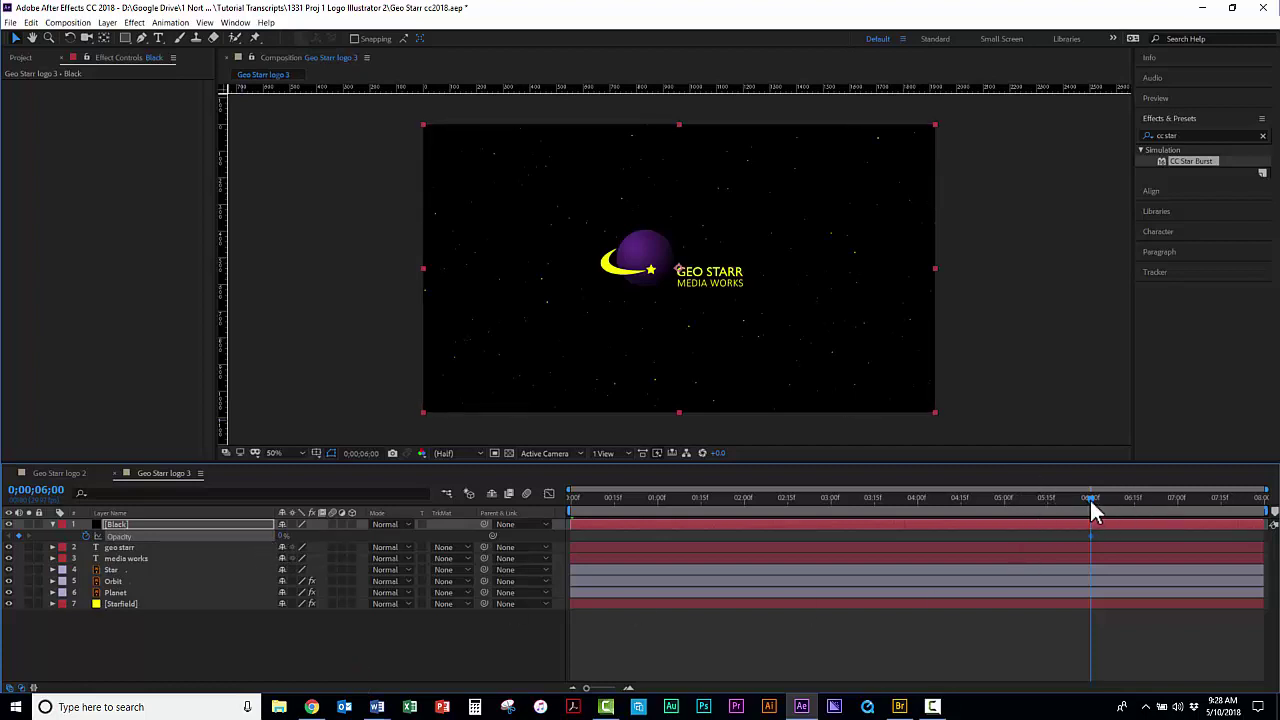
- Add an Opacity keyframe of 100% on the Black layer at 0;00;06;15 to complete the fade to black
key("shift+Page_Down")
left_click(1131, 505)
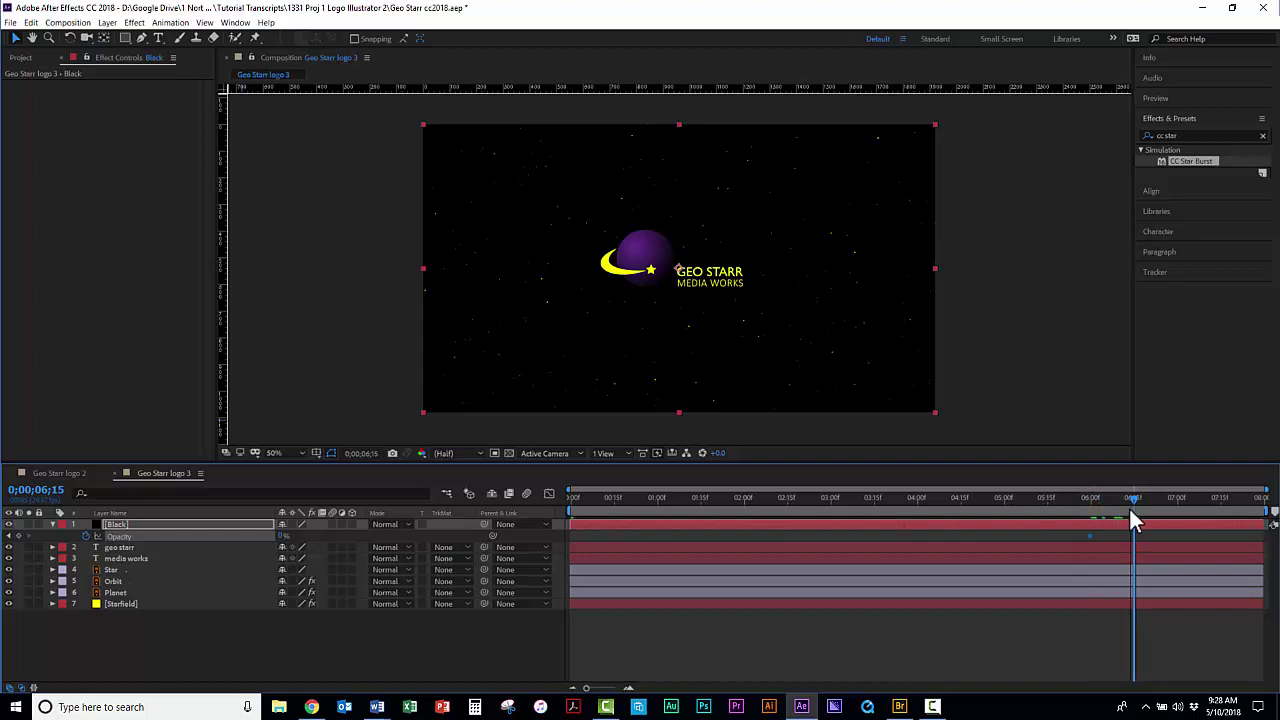
left_click(282, 536)
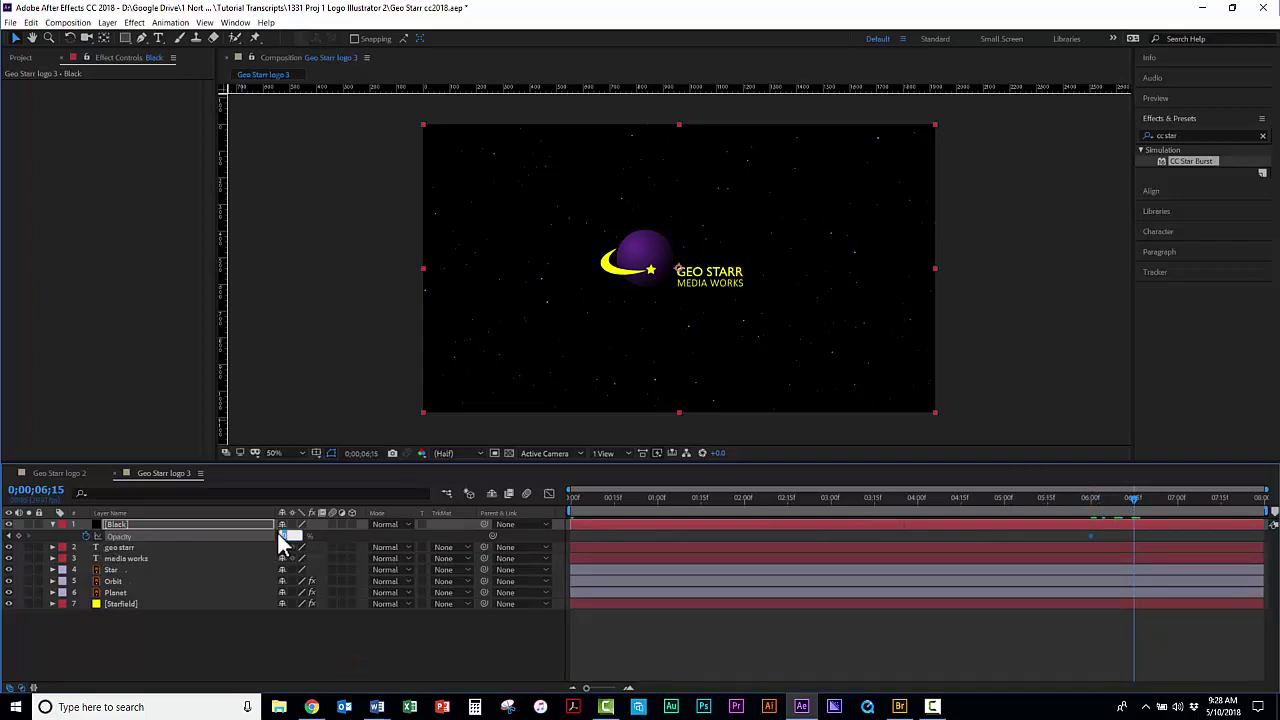
type("100")
key("Return")
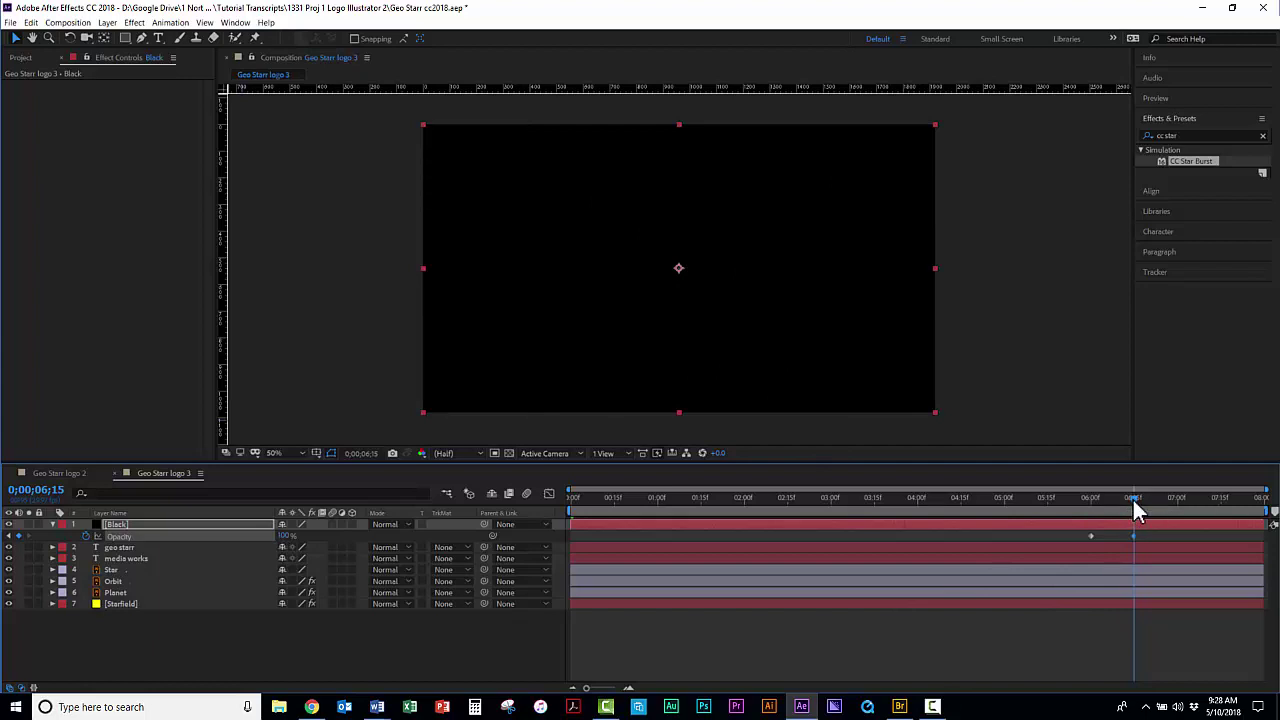
- Play the composition from the start through the fade to black and check the frame at full size
key("Home")
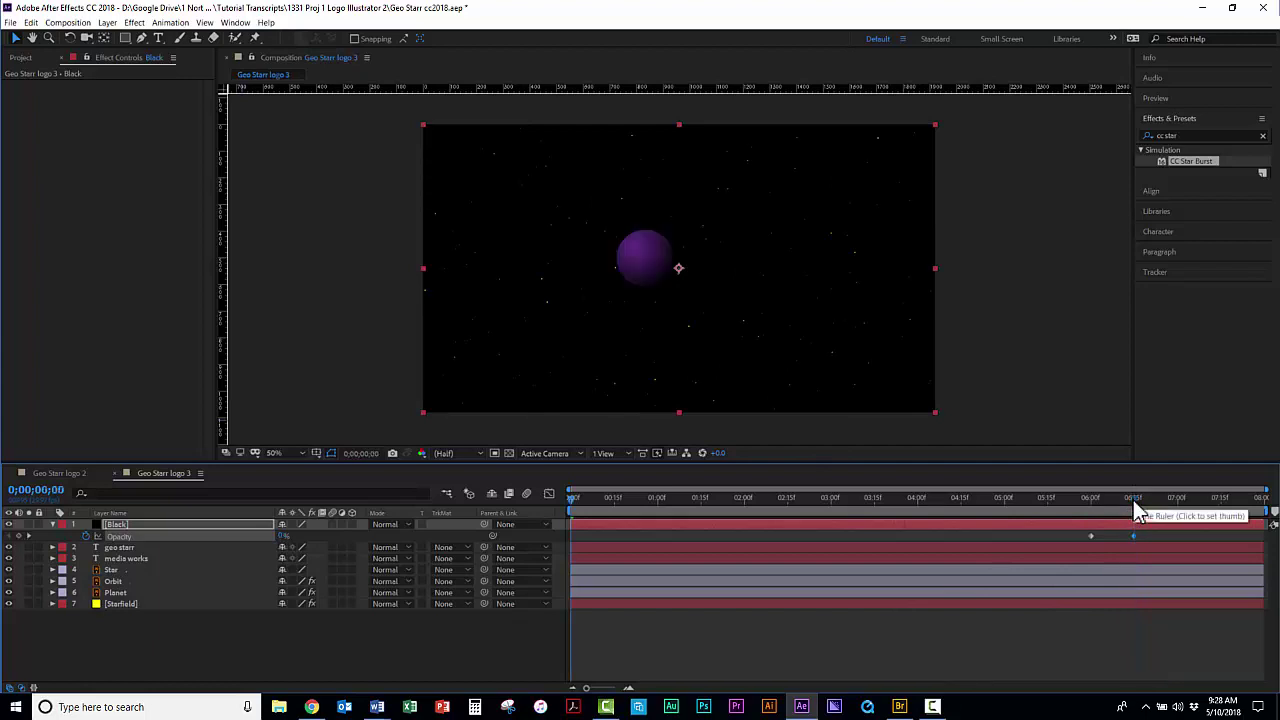
key("space")
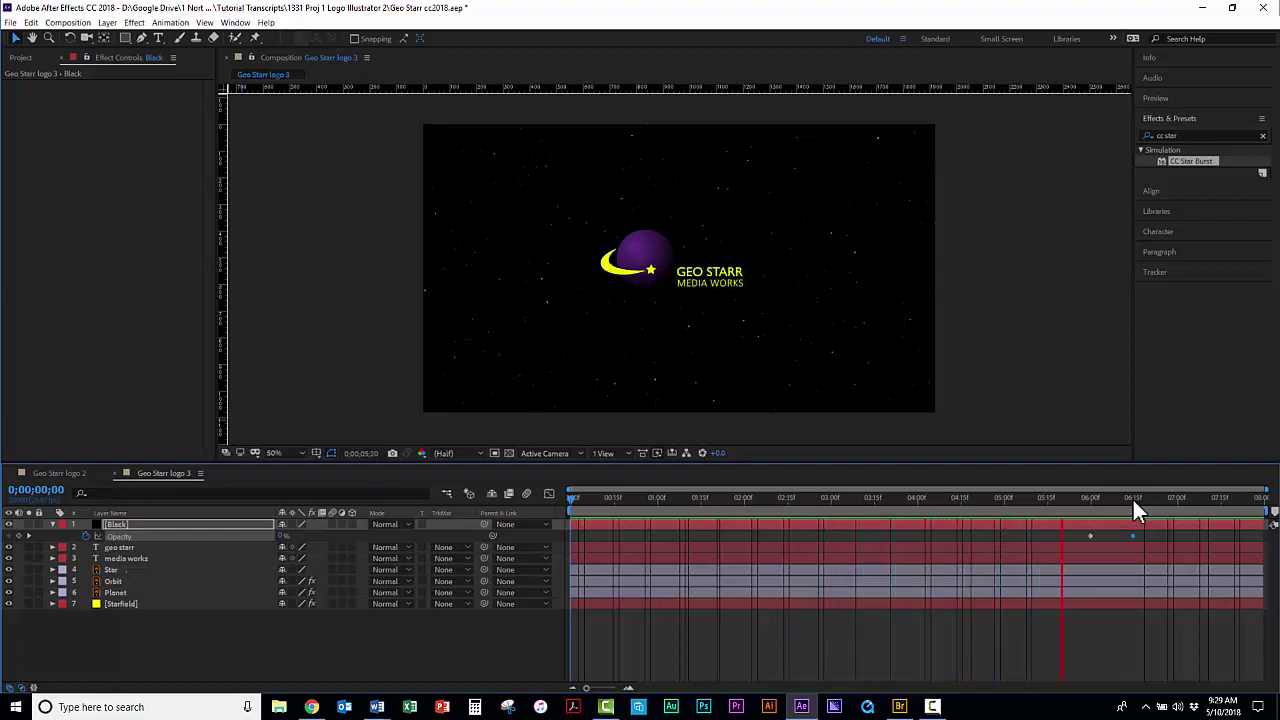
key("space")
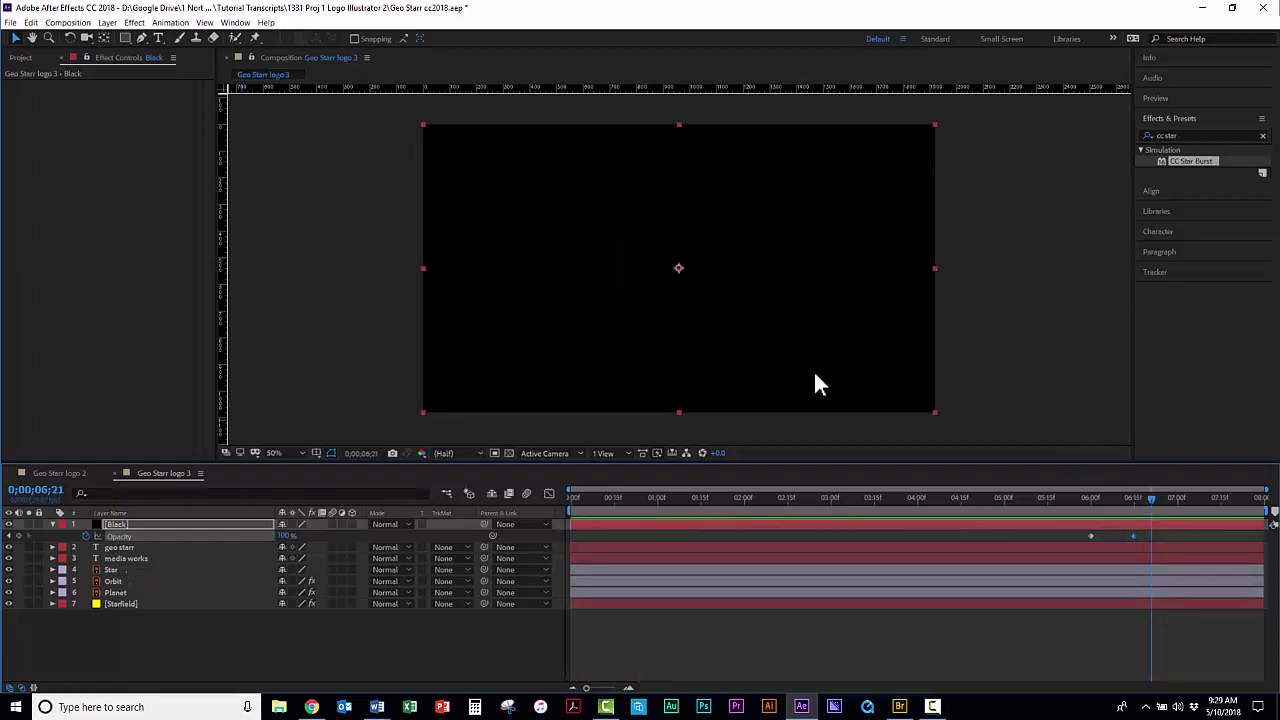
key("slash")
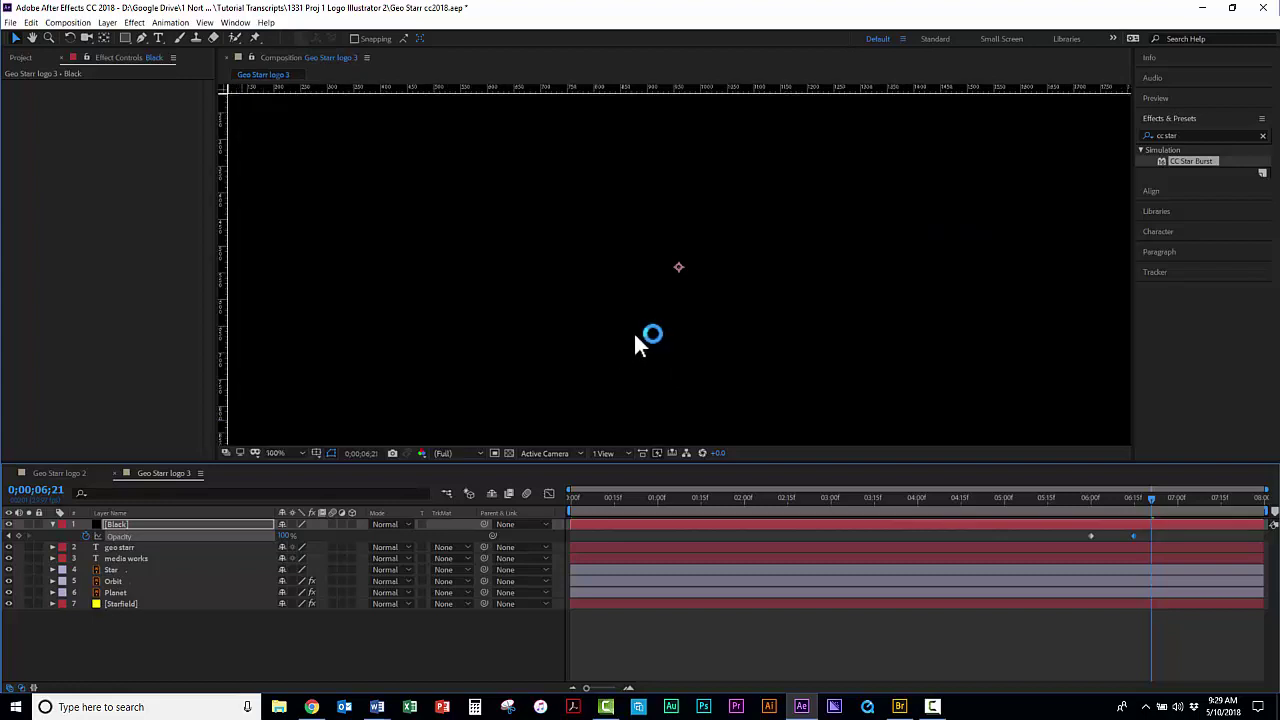
key("shift+slash")
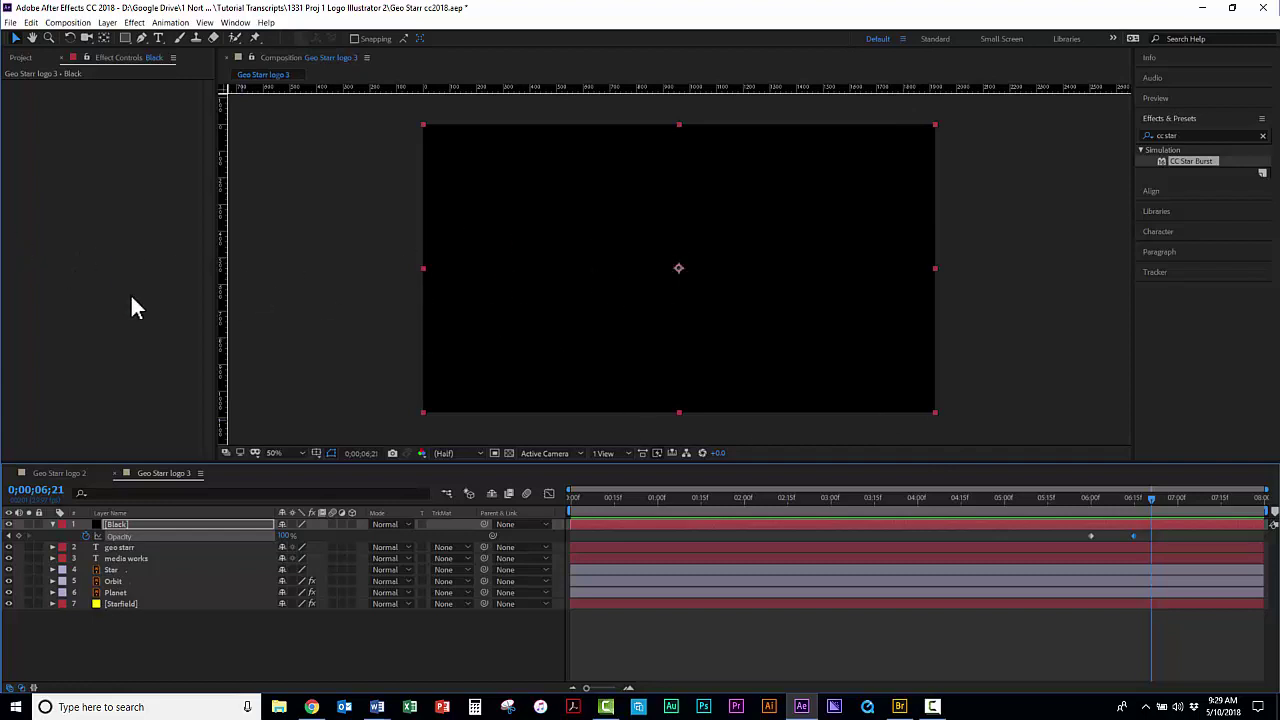
- Add Space2.mp3 beneath the Starfield layer and place Woosh.wav directly above it, starting at 2 seconds
left_click(21, 58)
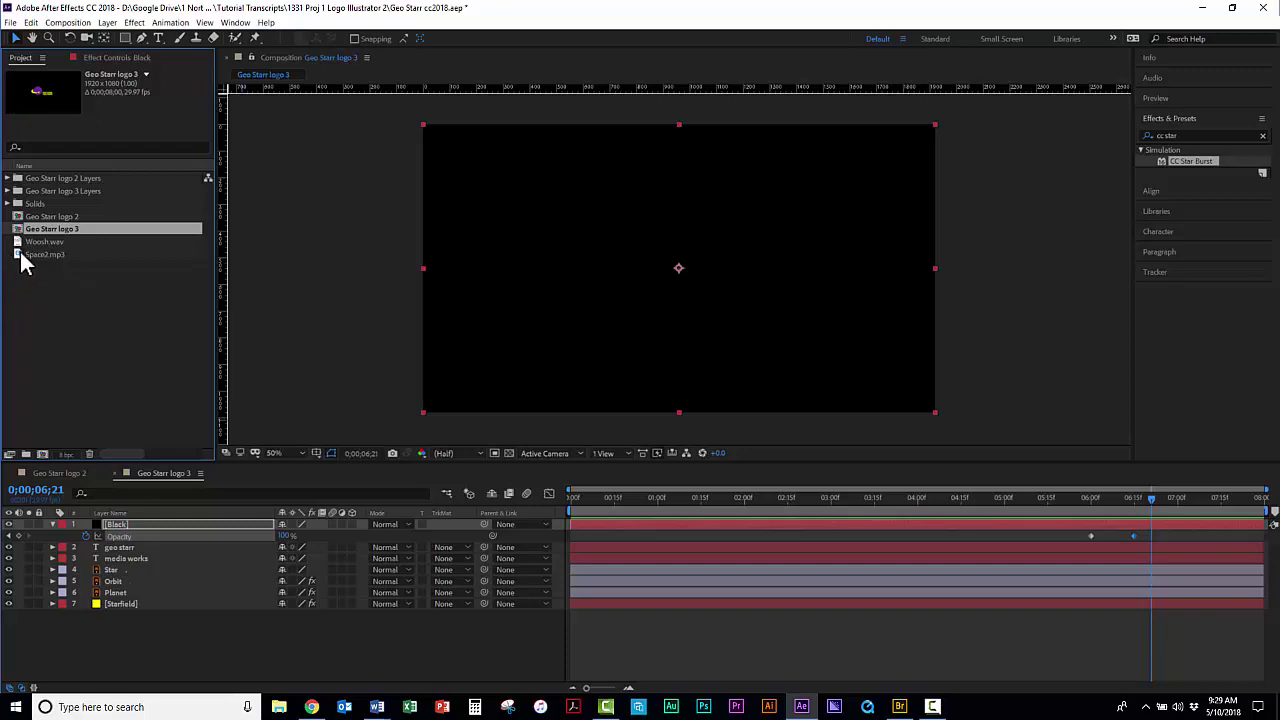
left_click_drag(20, 256, 120, 600)
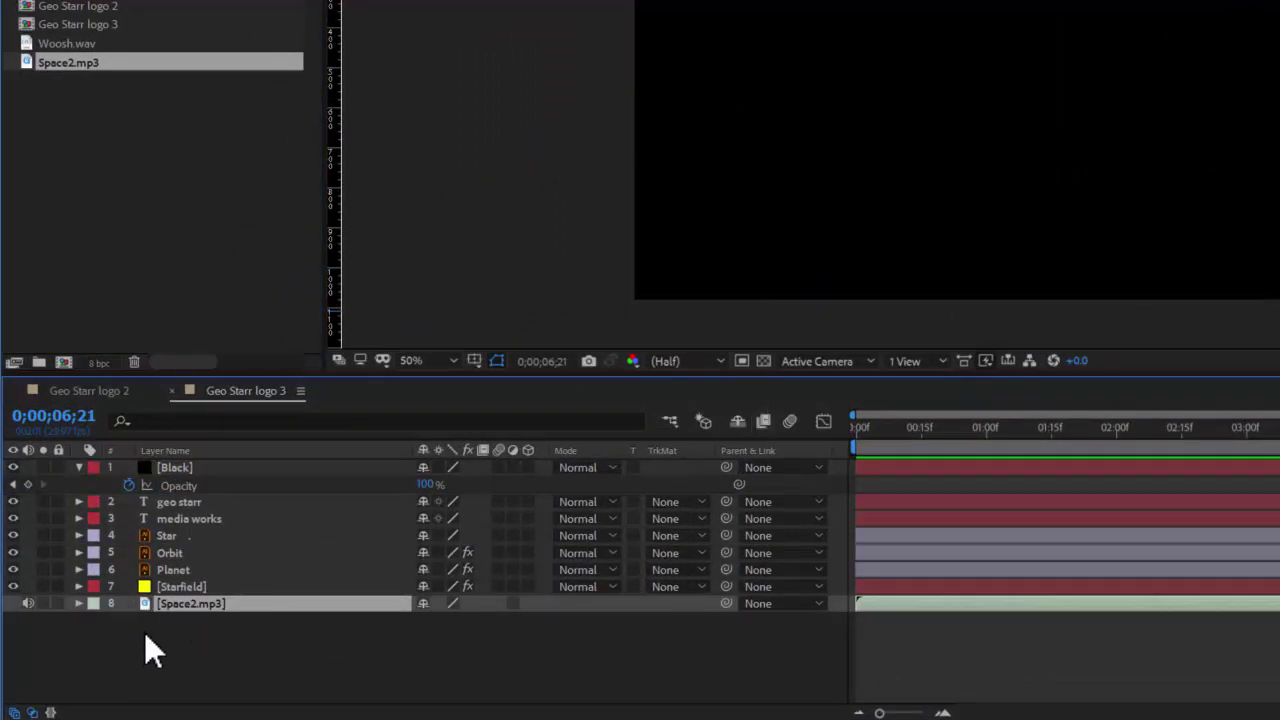
left_click(27, 45)
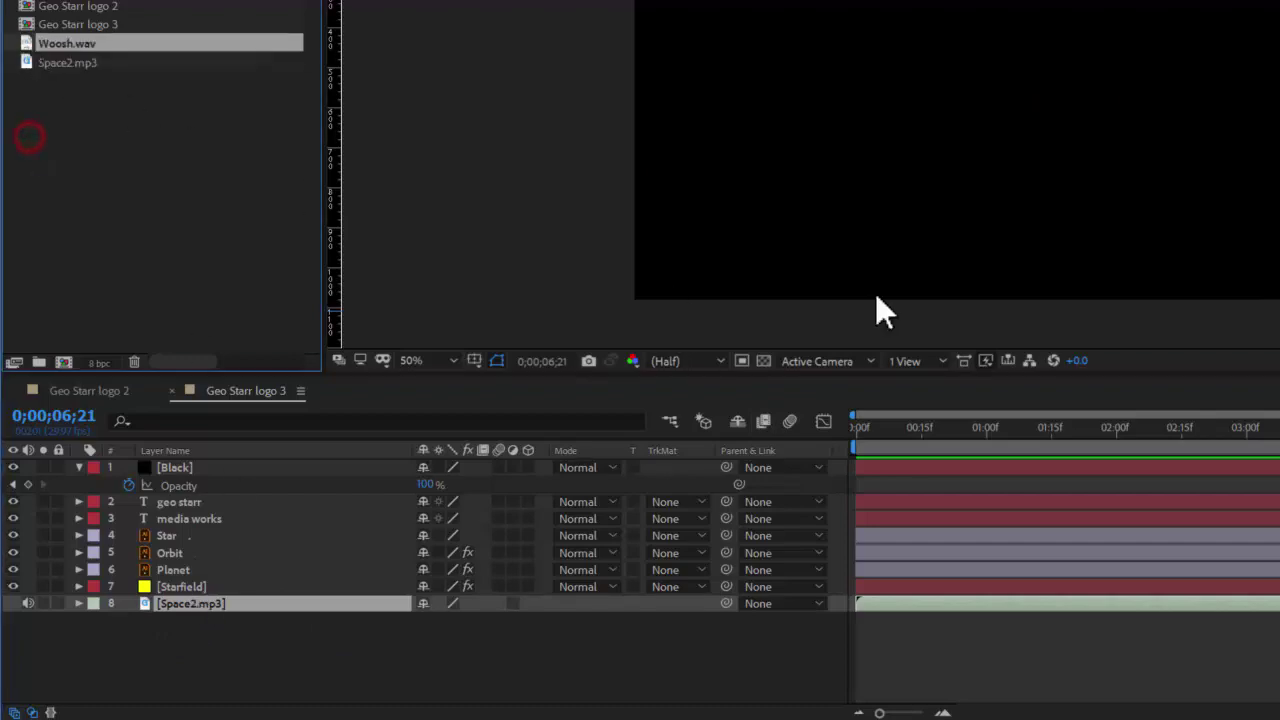
left_click_drag(900, 441, 1100, 451)
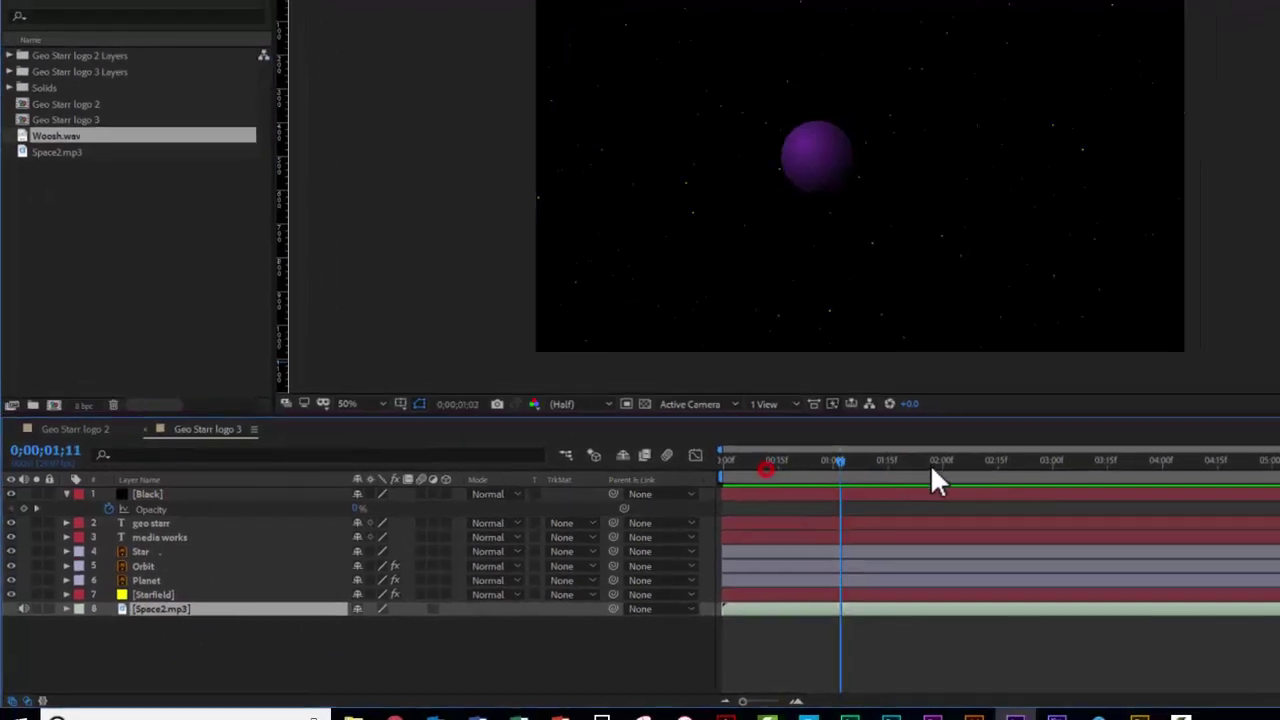
left_click_drag(930, 463, 740, 510)
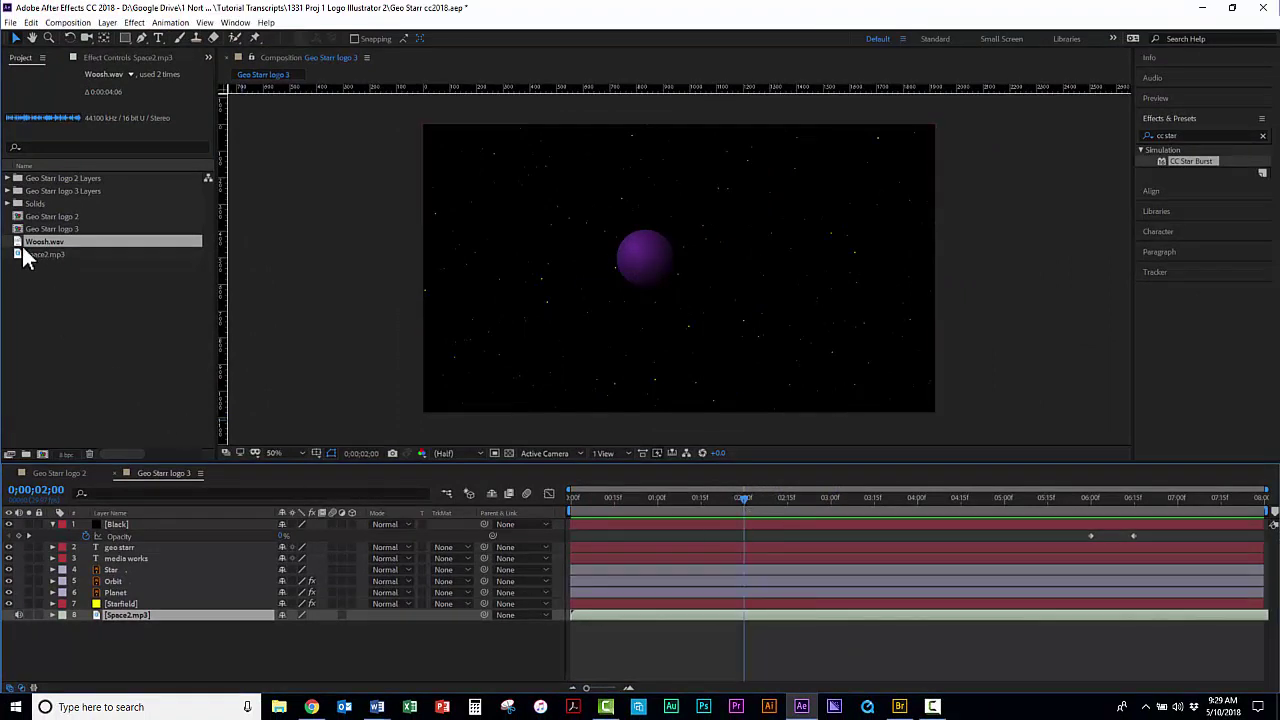
left_click_drag(20, 244, 104, 616)
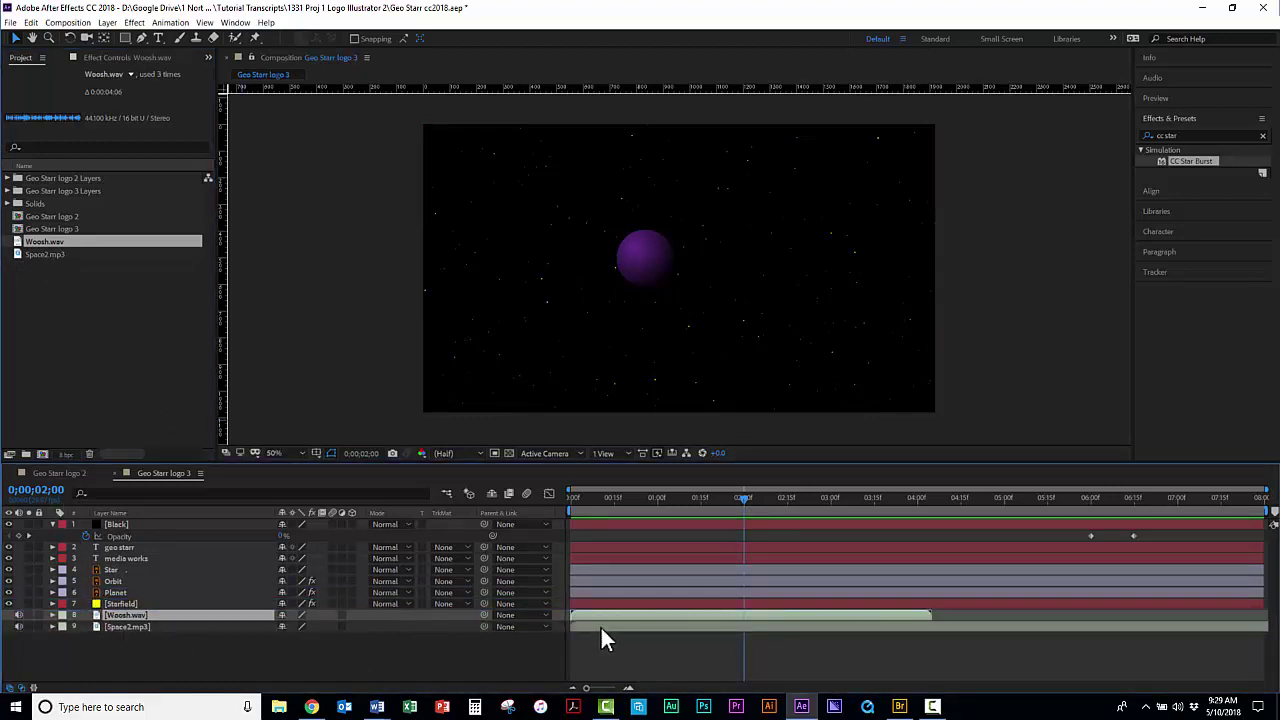
left_click_drag(612, 616, 787, 619)
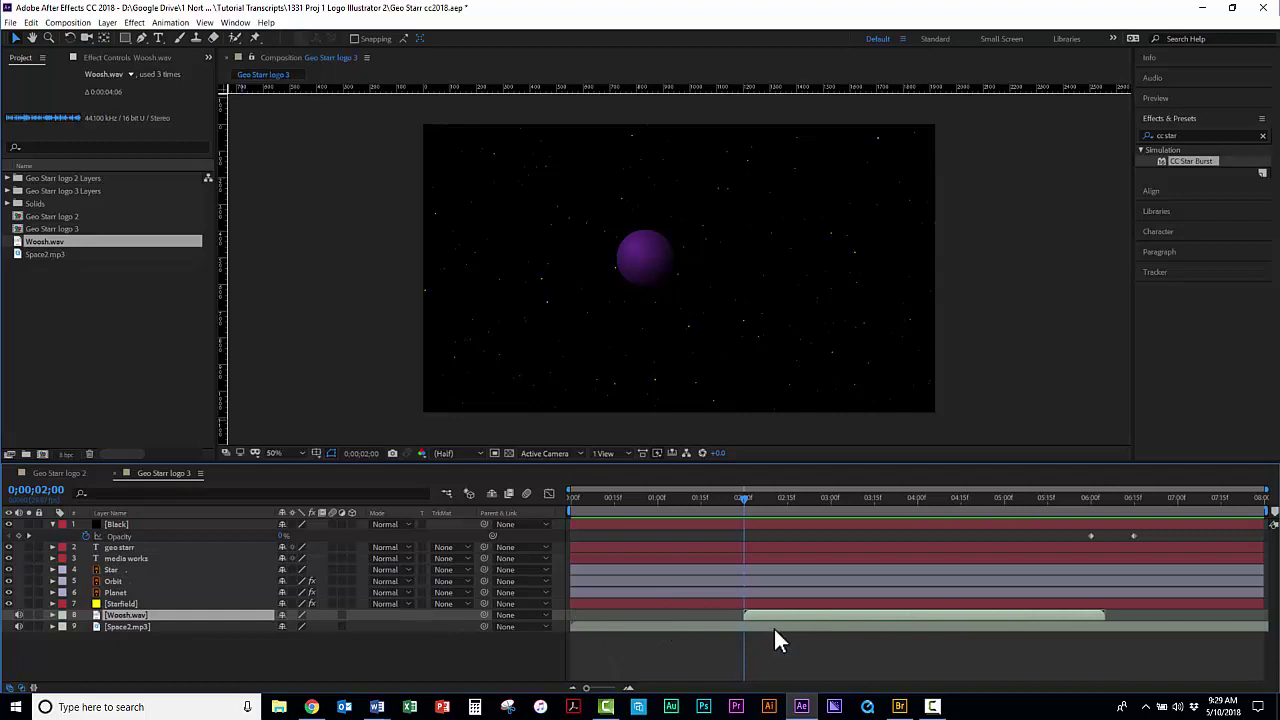
- Duplicate the Woosh.wav layer and shift the copy to start at 0;00;03;06
key("ctrl+d")
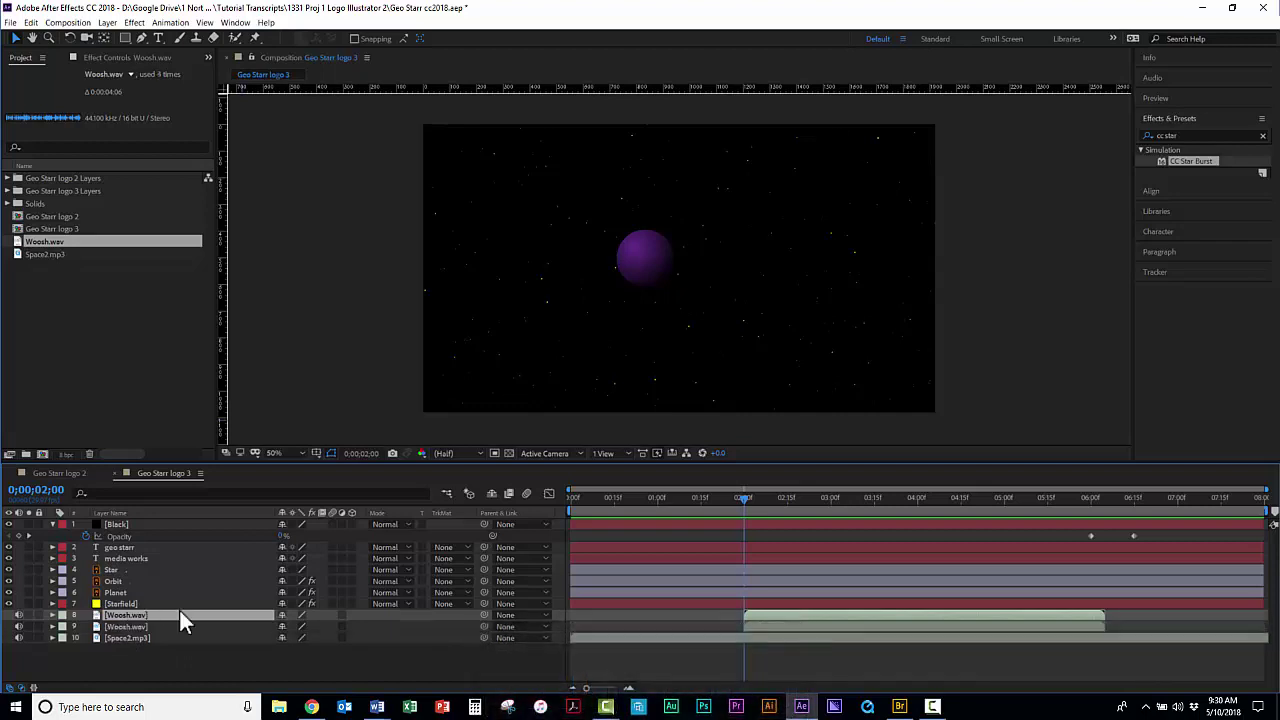
left_click_drag(747, 495, 847, 518)
left_click_drag(775, 614, 879, 613)
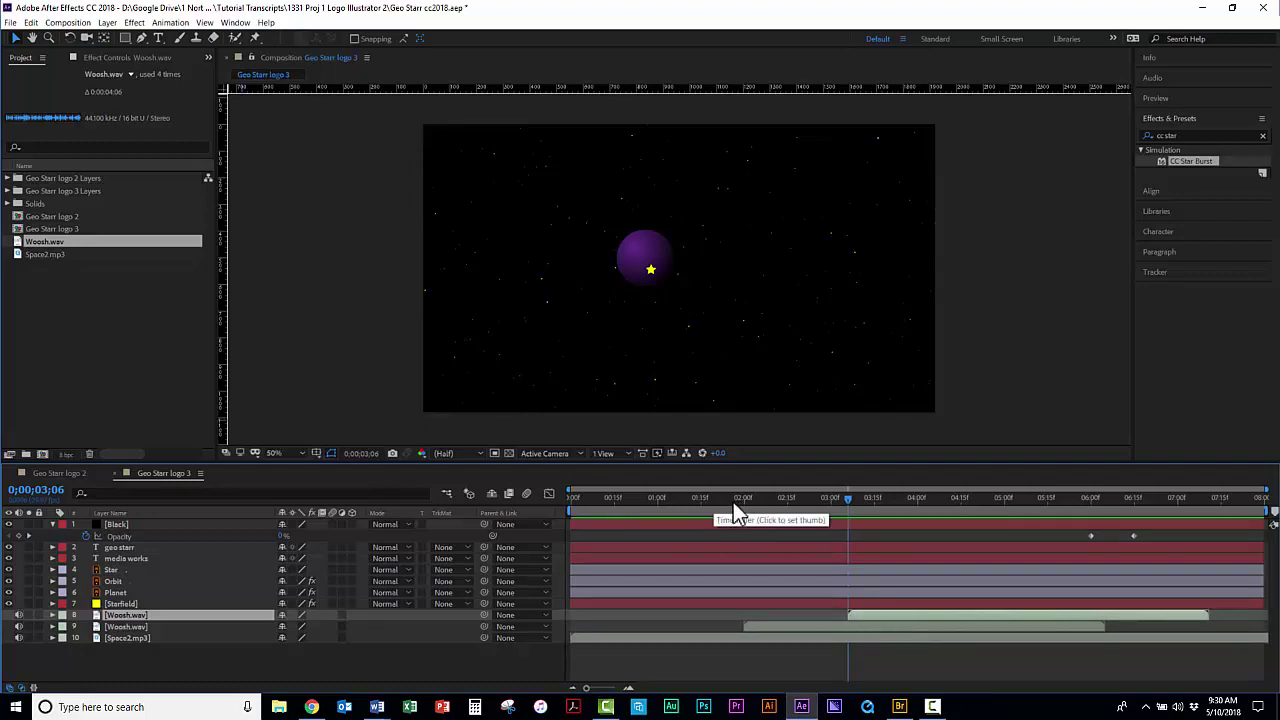
- Play the logo animation from the start to review the music and whoosh sound timing
key("Home")
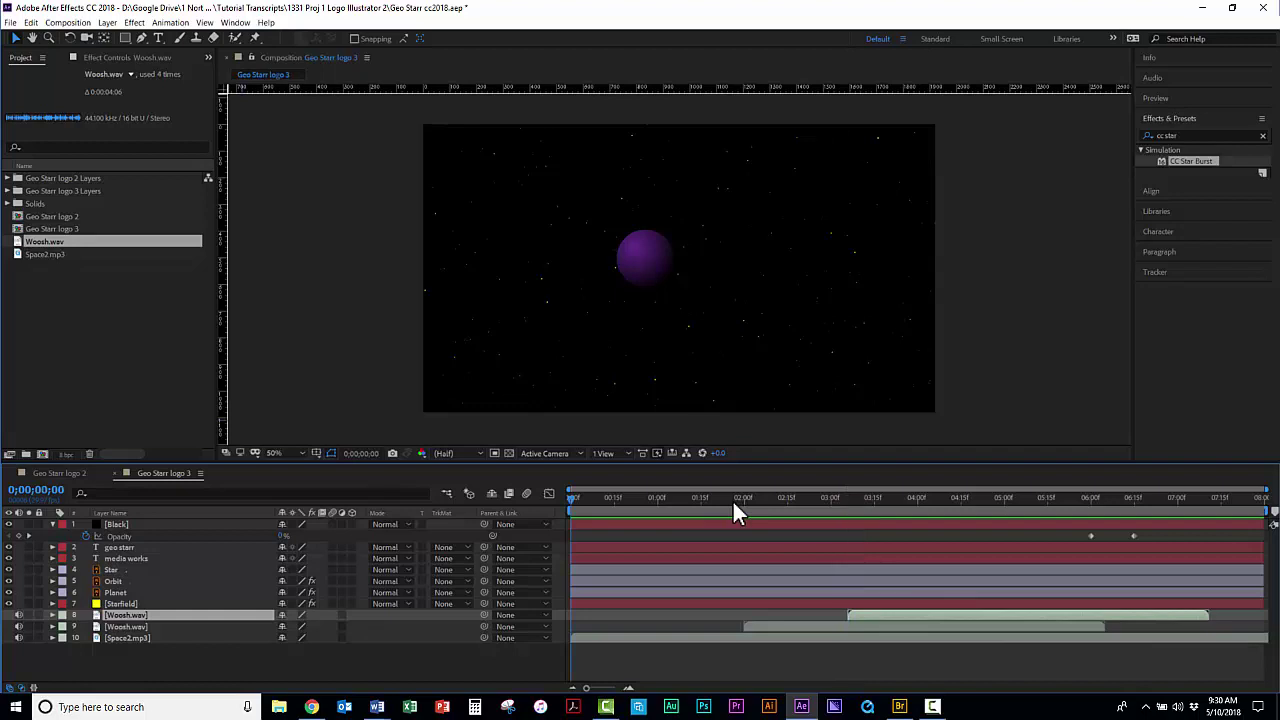
key("space")
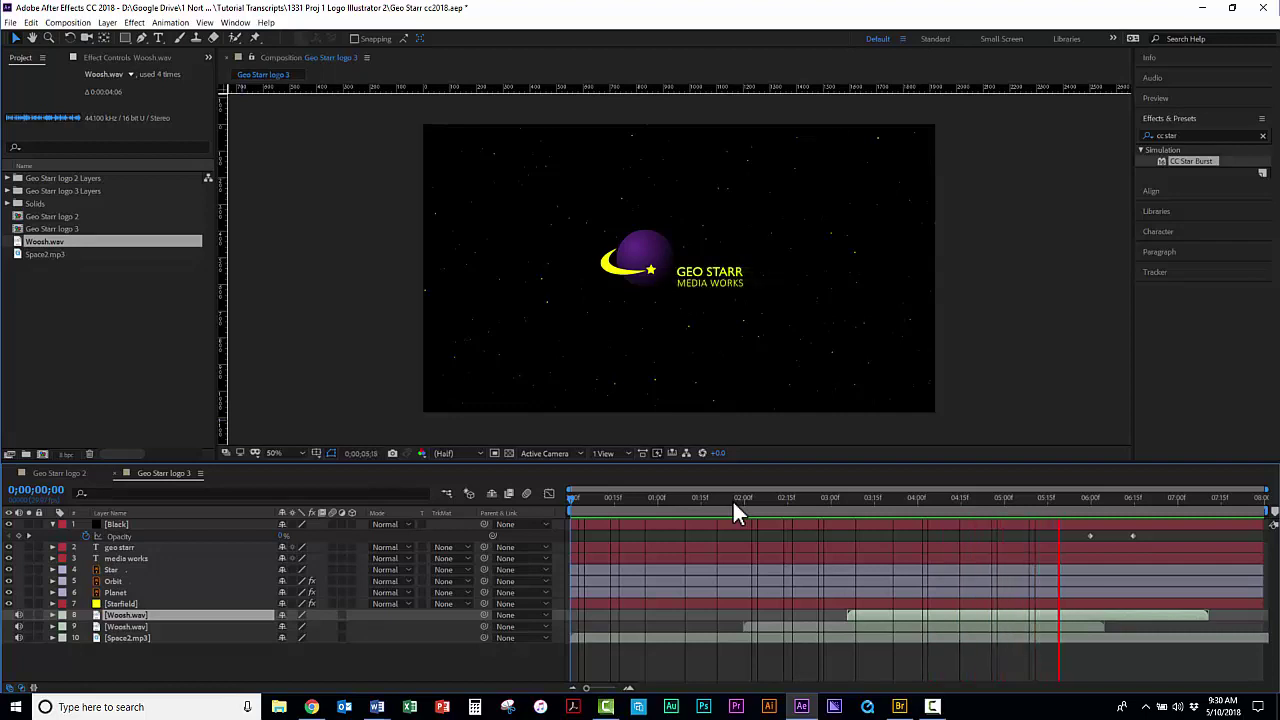
key("space")
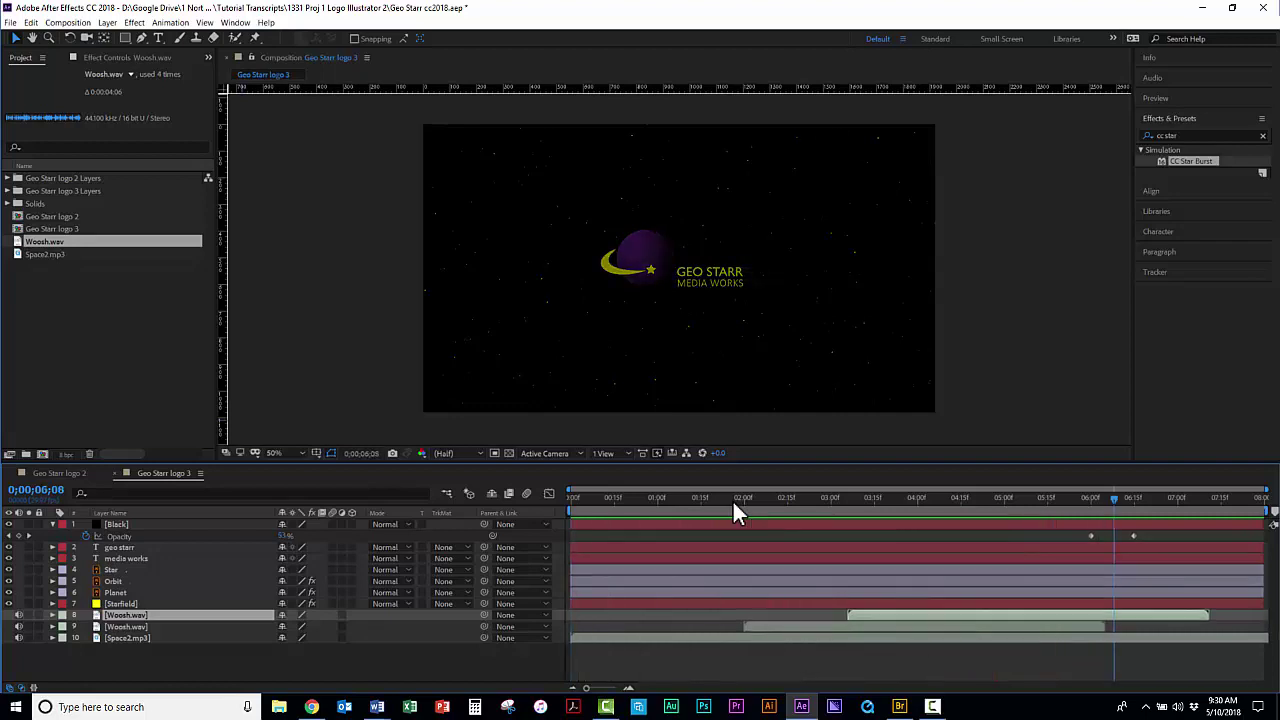